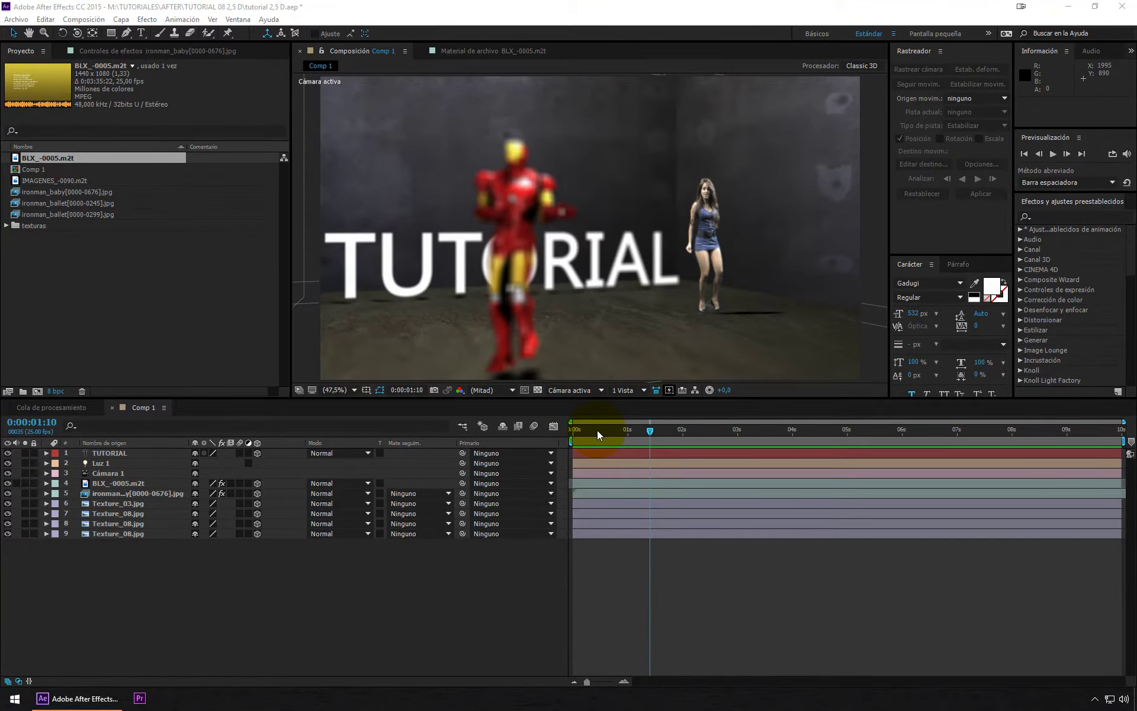
- Return to the first frame and play a preview of the finished composite
left_click_drag(597, 430, 574, 432)
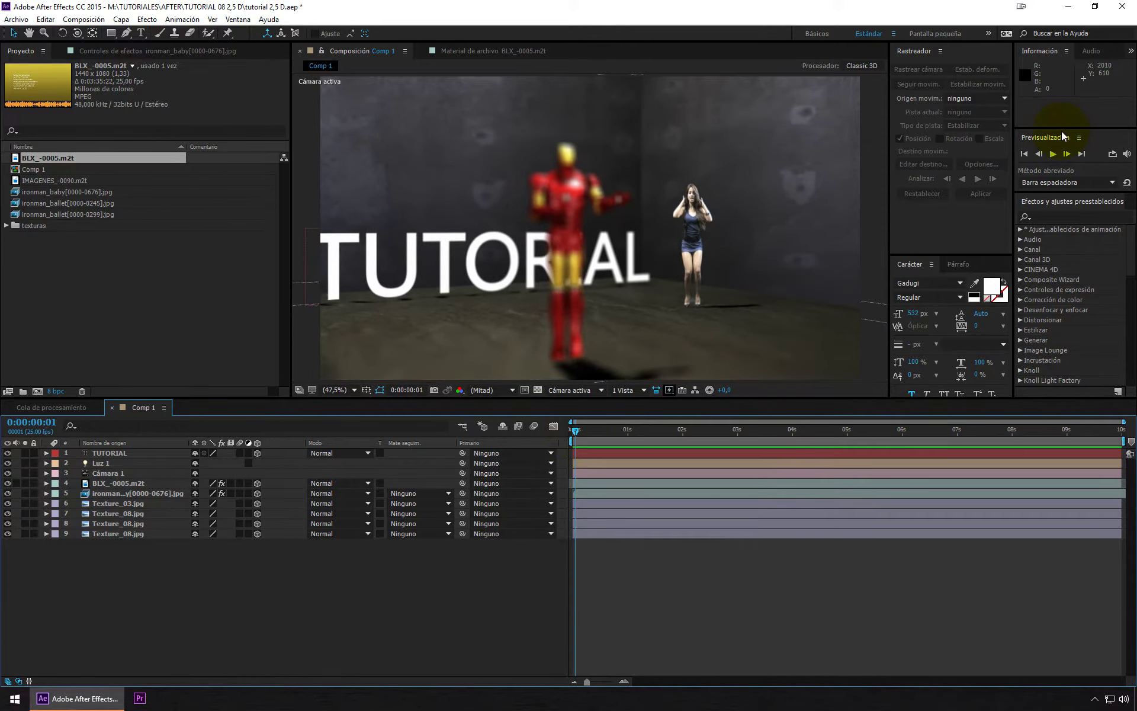
left_click(1053, 153)
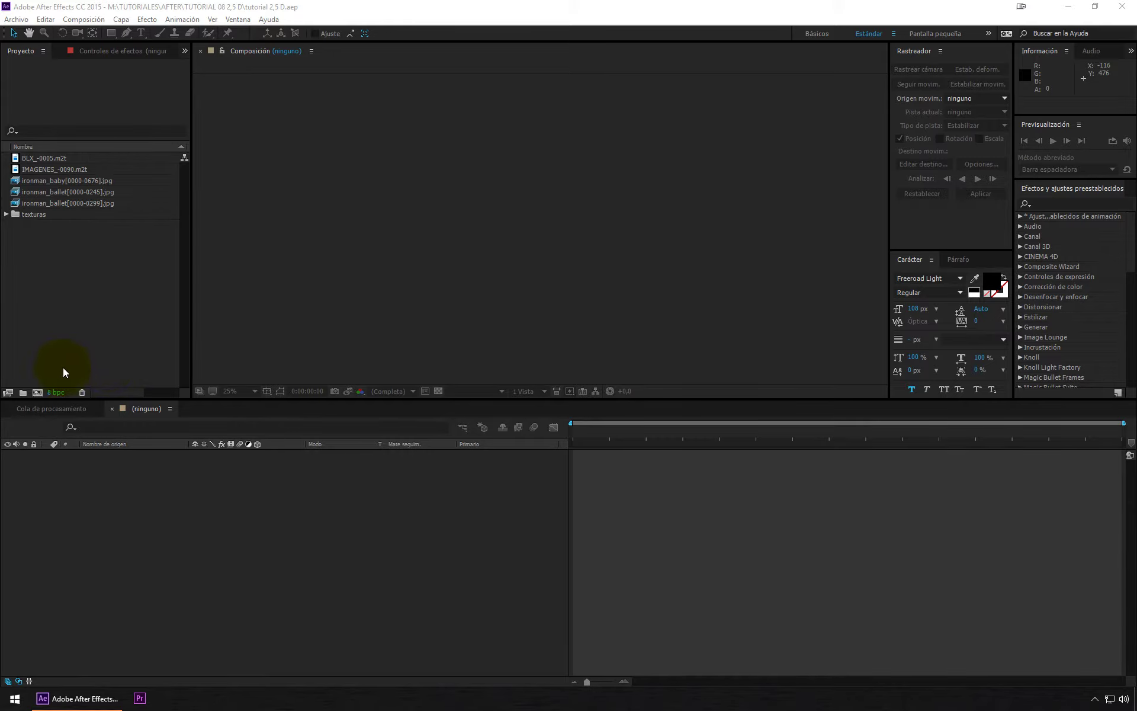
- Create Comp 1 at 1920×1080 with square pixels and a 0:00:10:00 duration
left_click(38, 393)
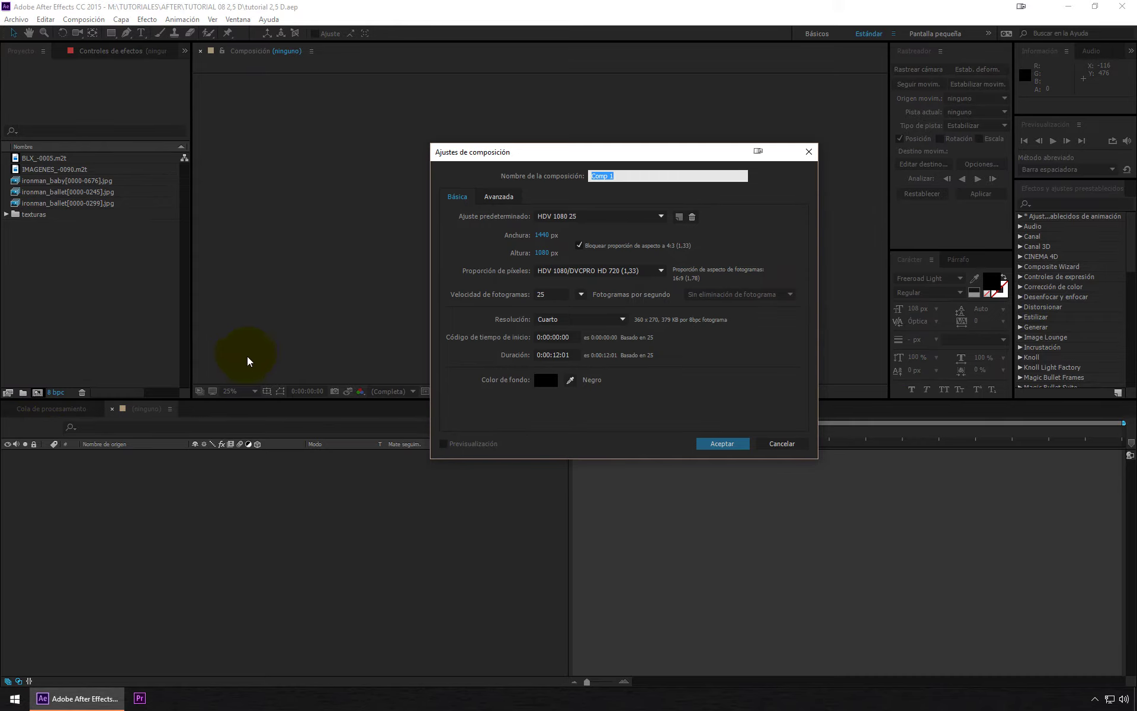
left_click(585, 246)
left_click(592, 270)
left_click(591, 284)
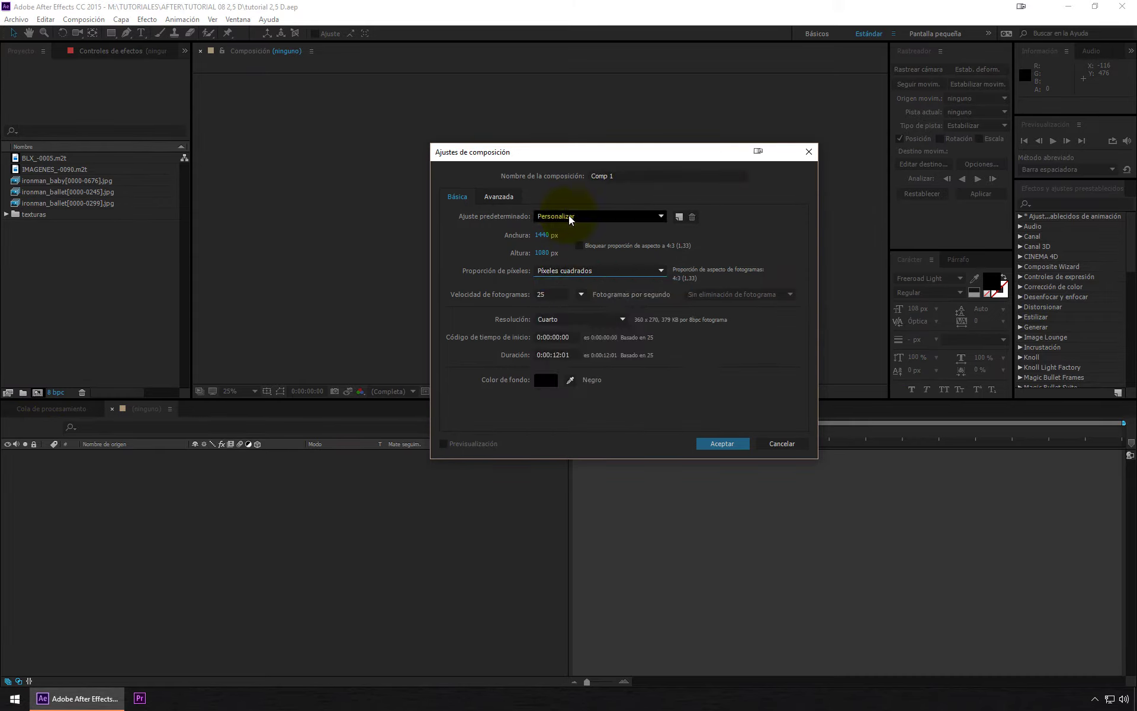
left_click(542, 234)
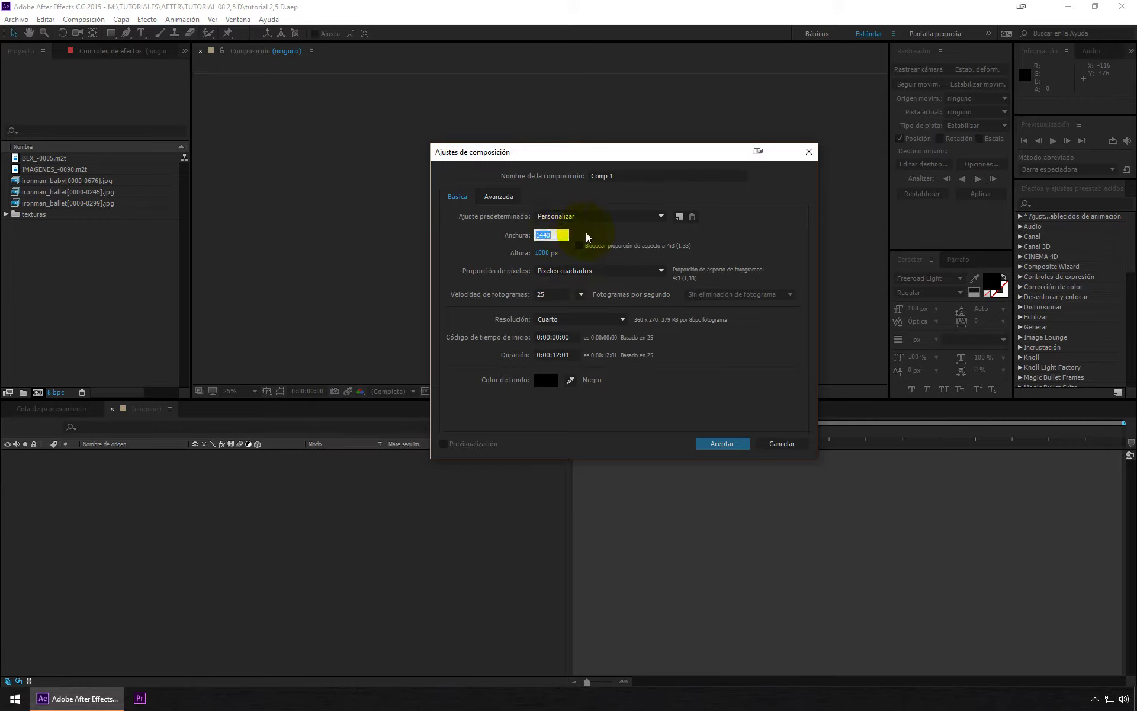
type("1920")
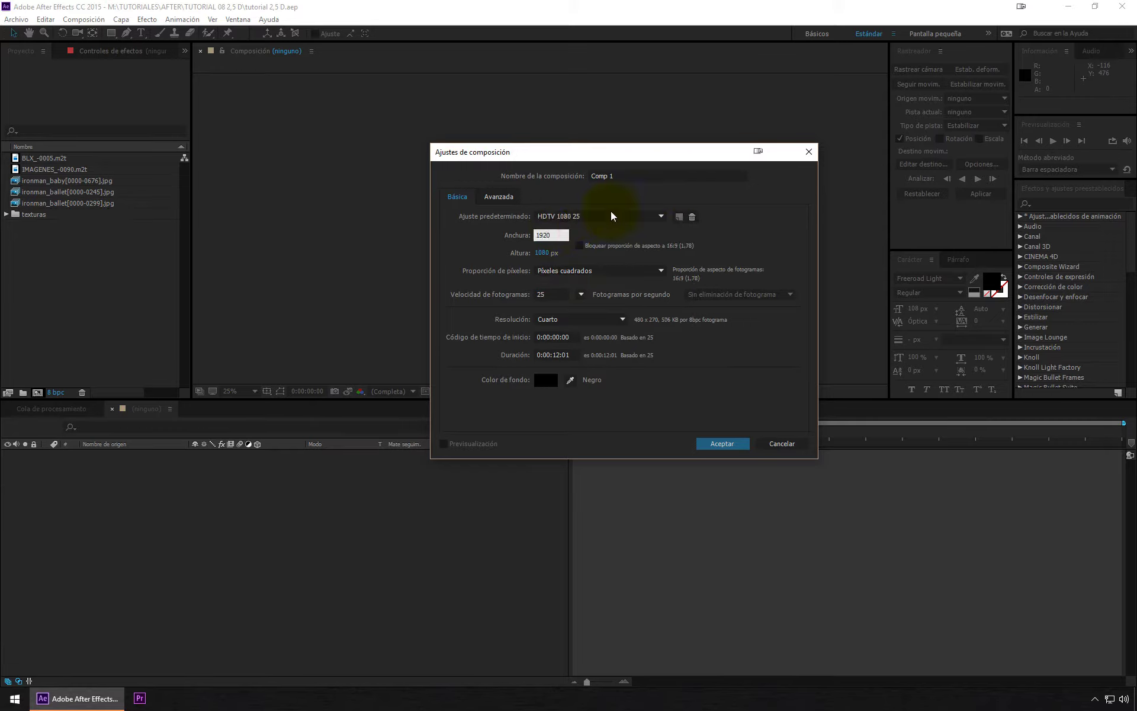
left_click(548, 253)
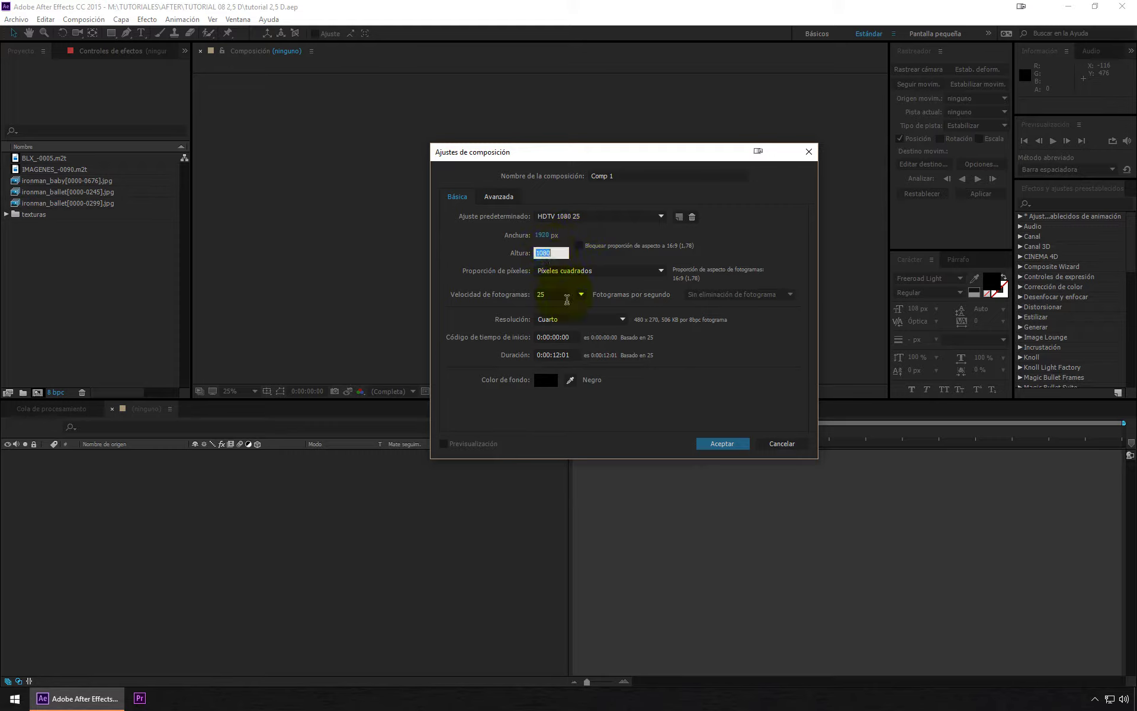
left_click(558, 356)
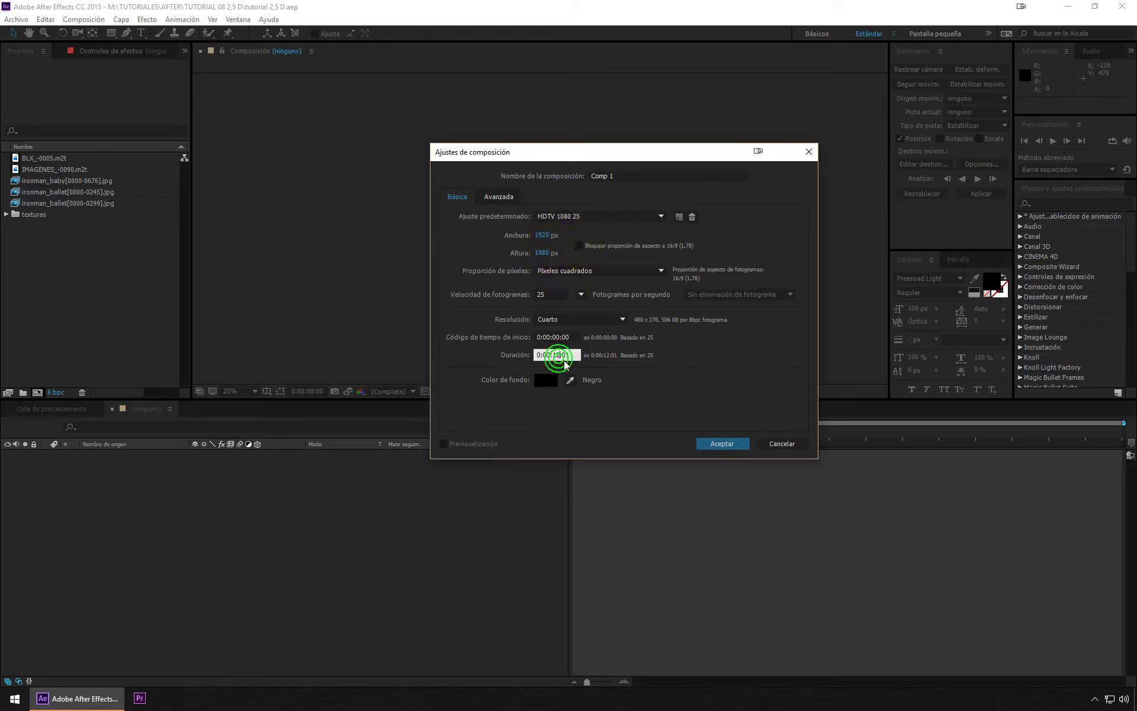
key("BackSpace")
type("0")
left_click(622, 174)
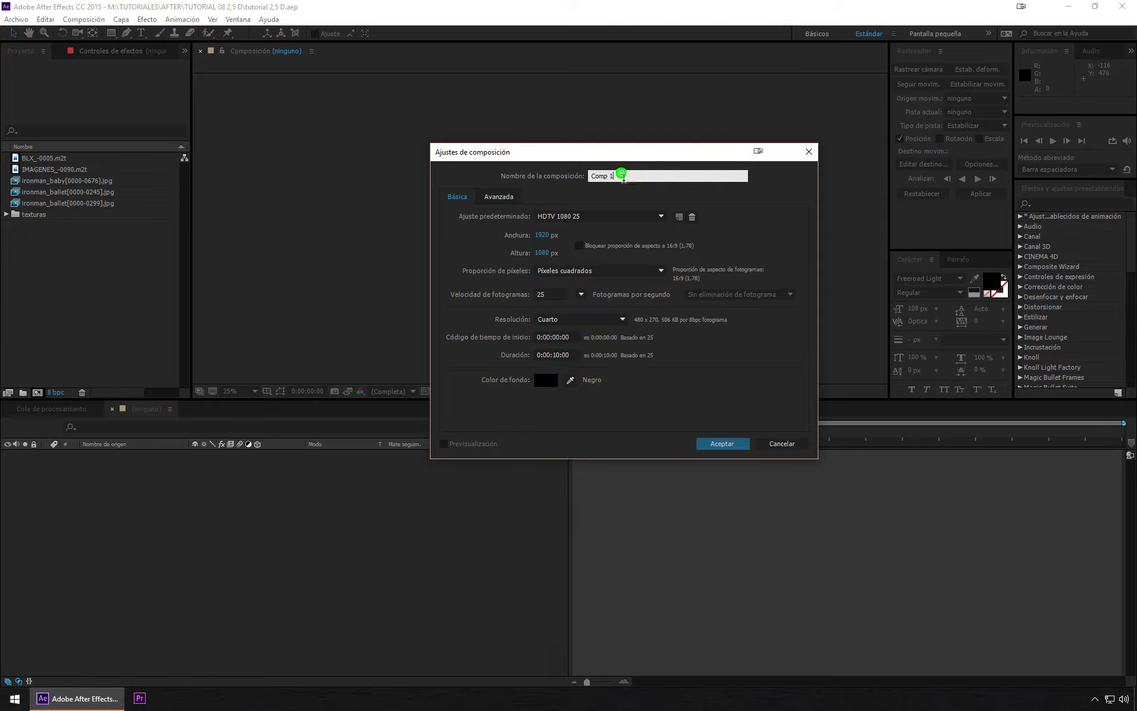
left_click(735, 439)
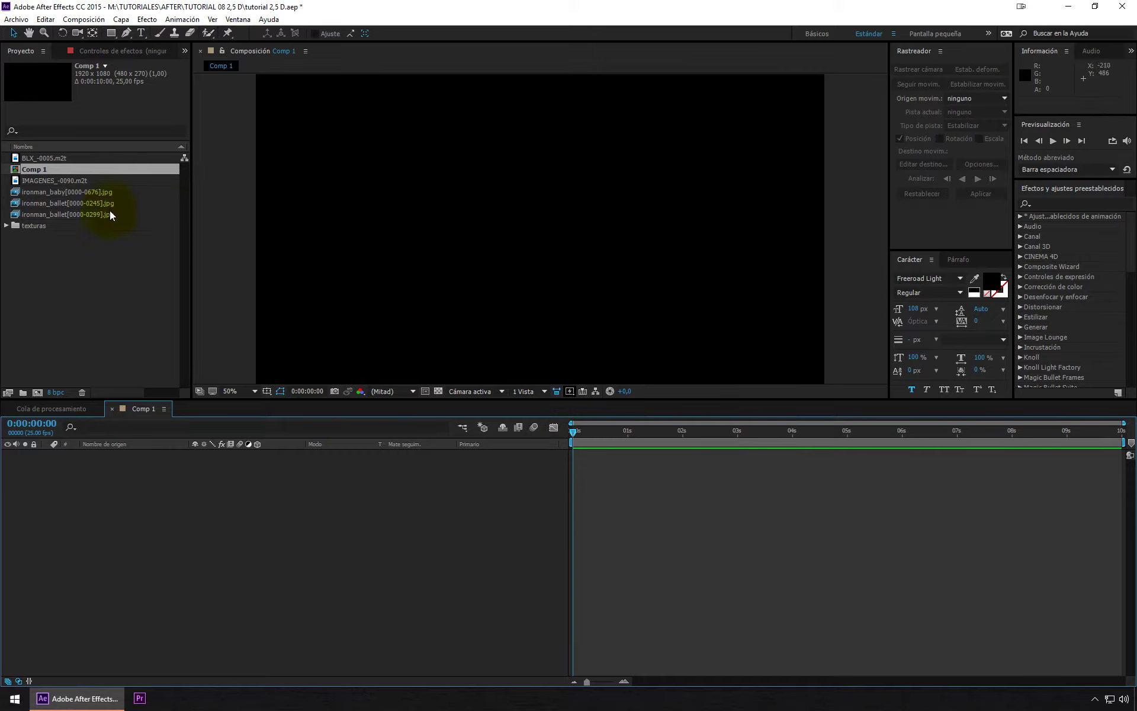
- Compare the ironman_baby and ironman_ballet footage, then open ironman_baby in its viewer
left_click(82, 193)
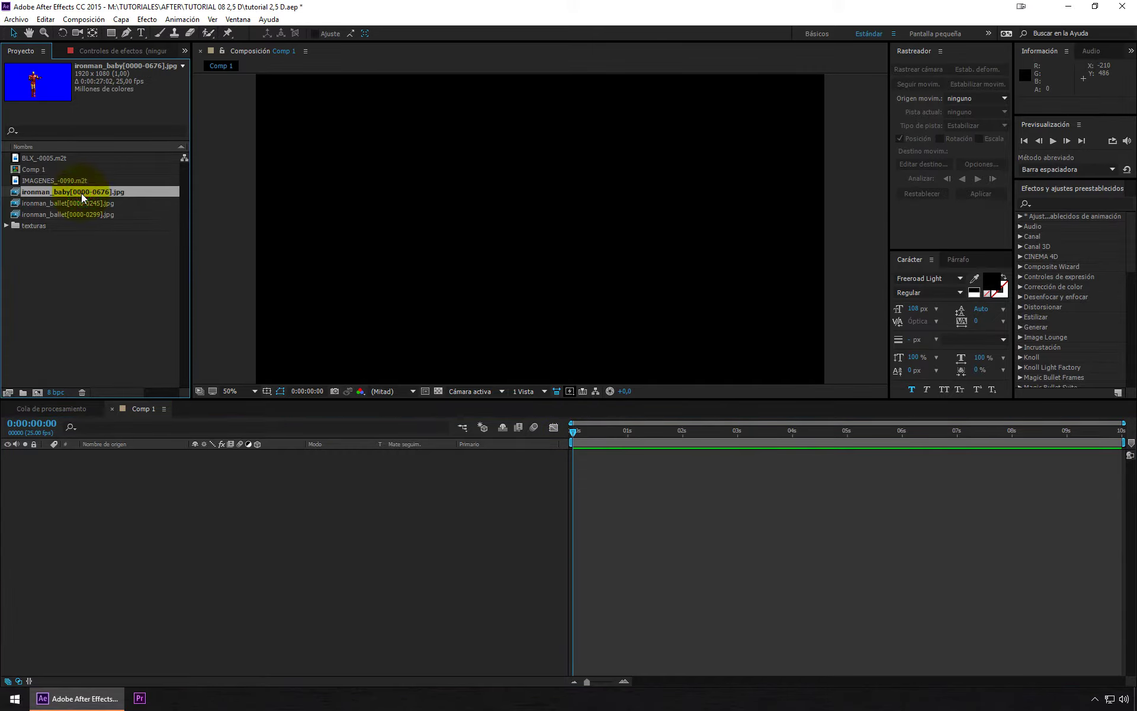
left_click(41, 294)
left_click(43, 202)
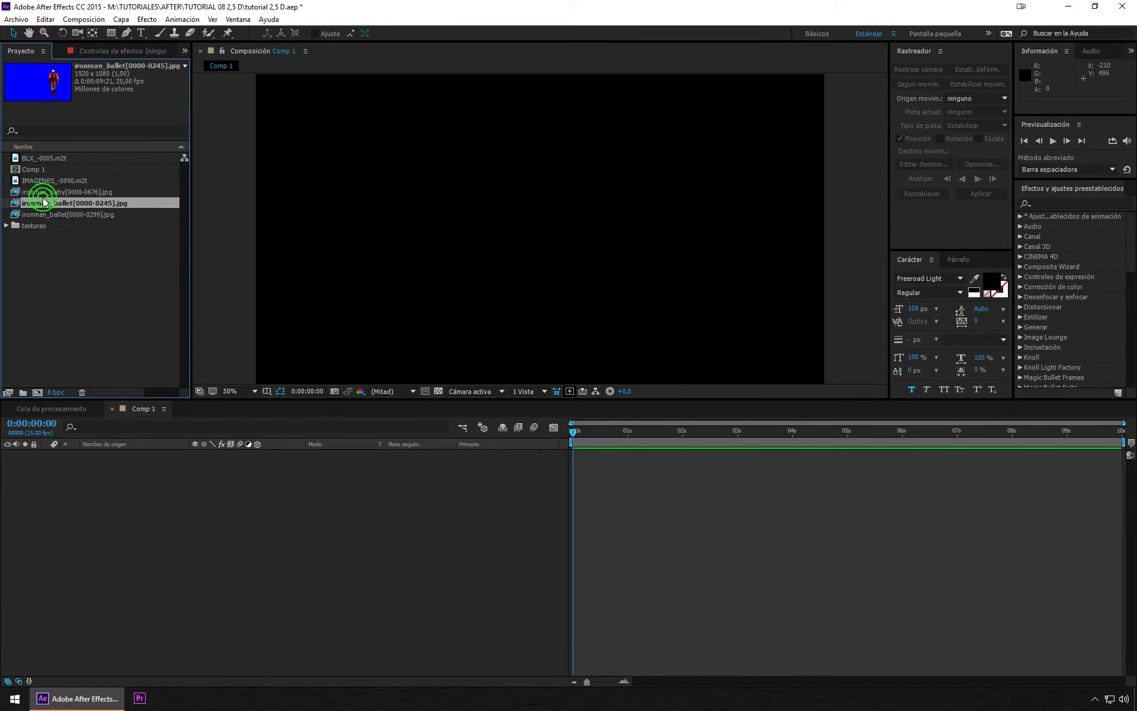
left_click(47, 193)
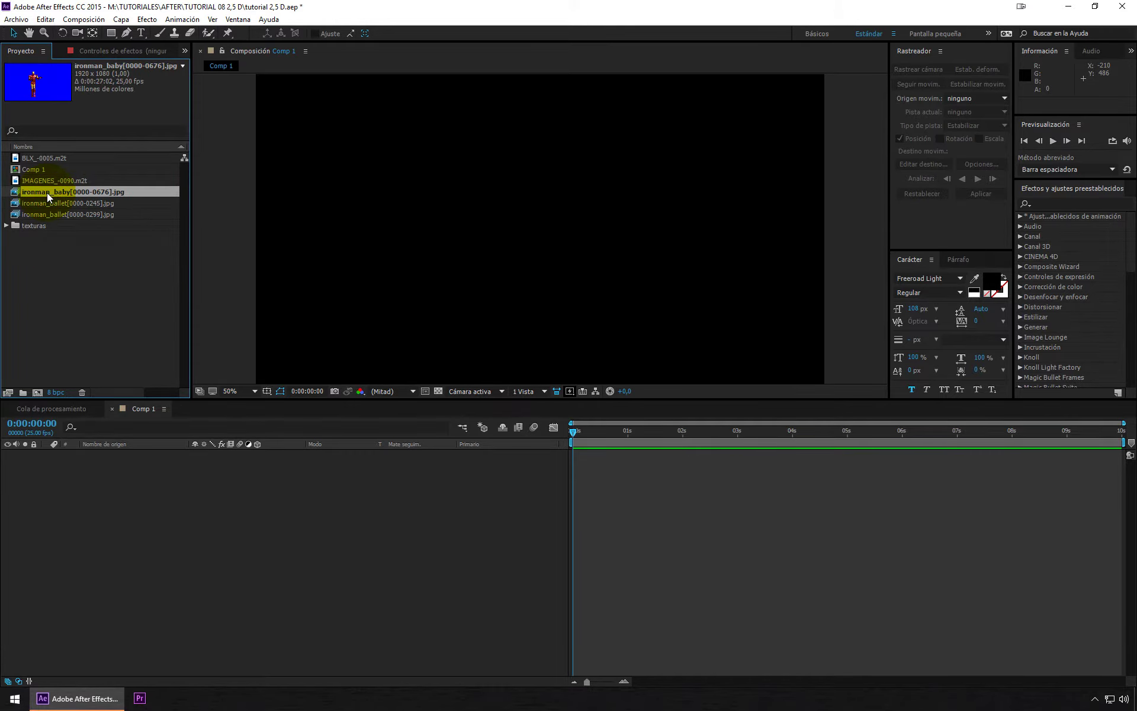
double_click(48, 193)
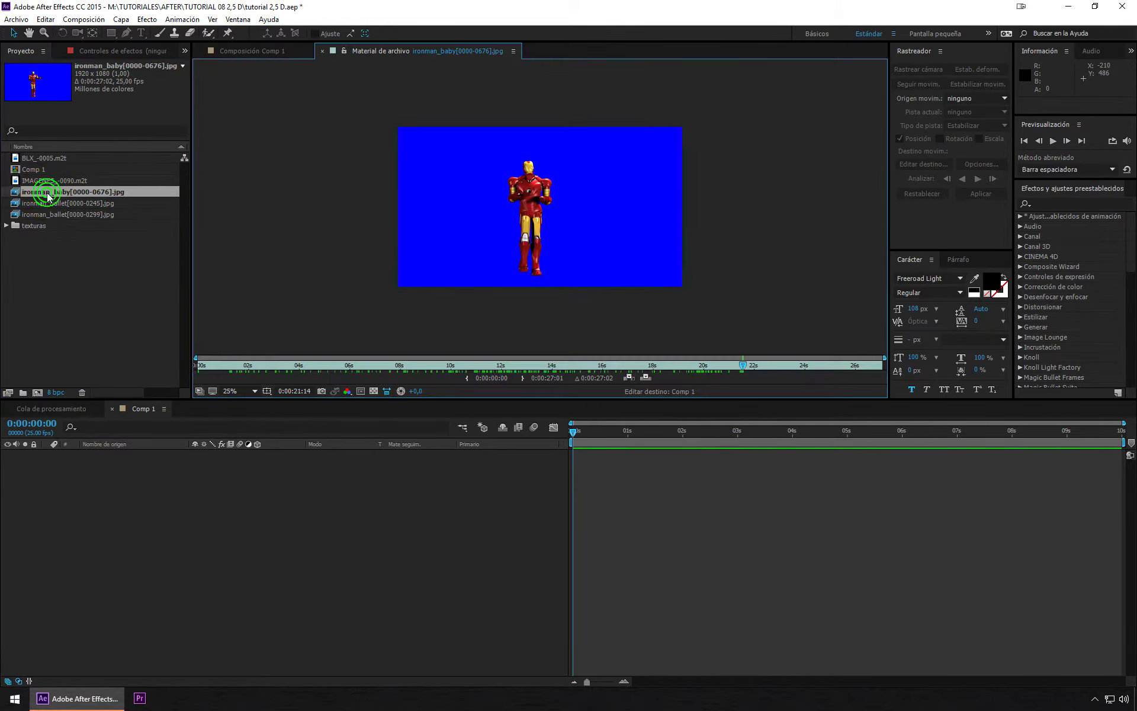
- Scrub the Iron Man footage to about 5 seconds at 50% and insert it into Comp 1
left_click_drag(215, 368, 337, 367)
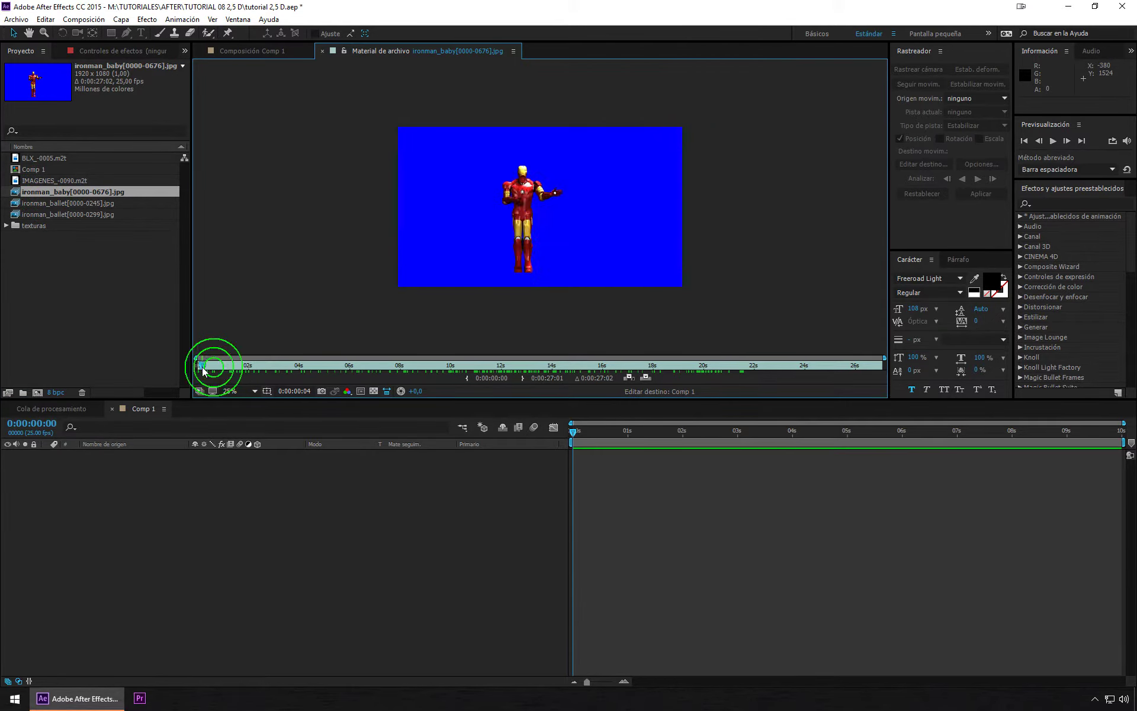
key("period")
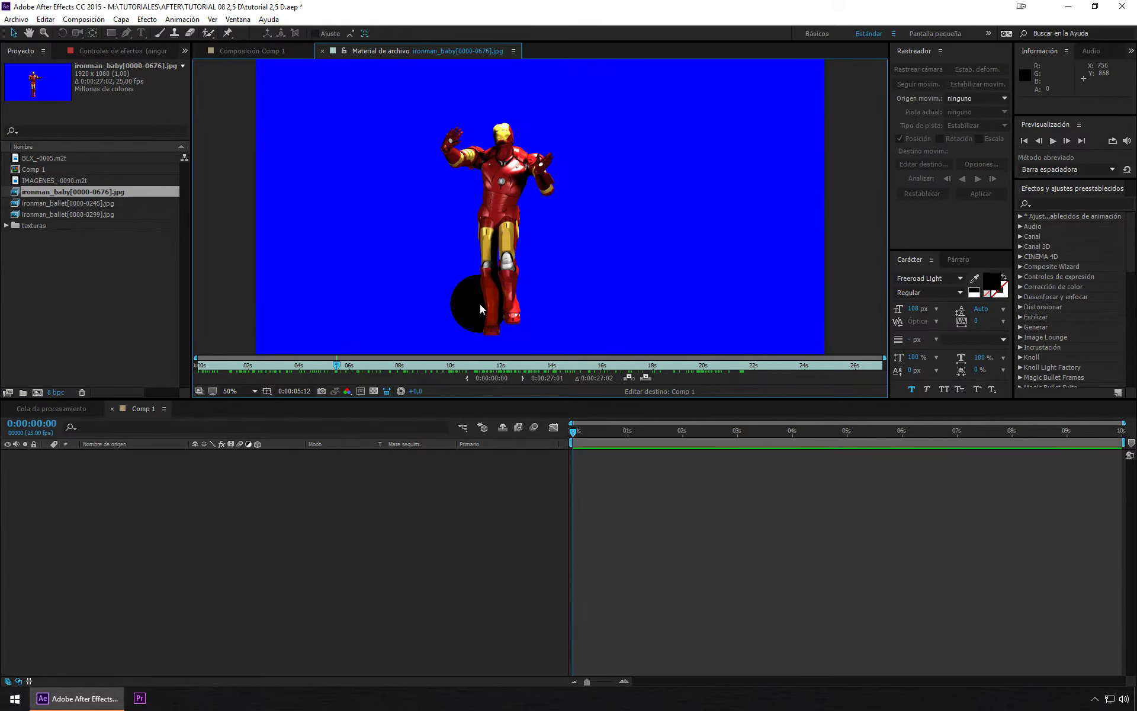
left_click_drag(475, 405, 470, 459)
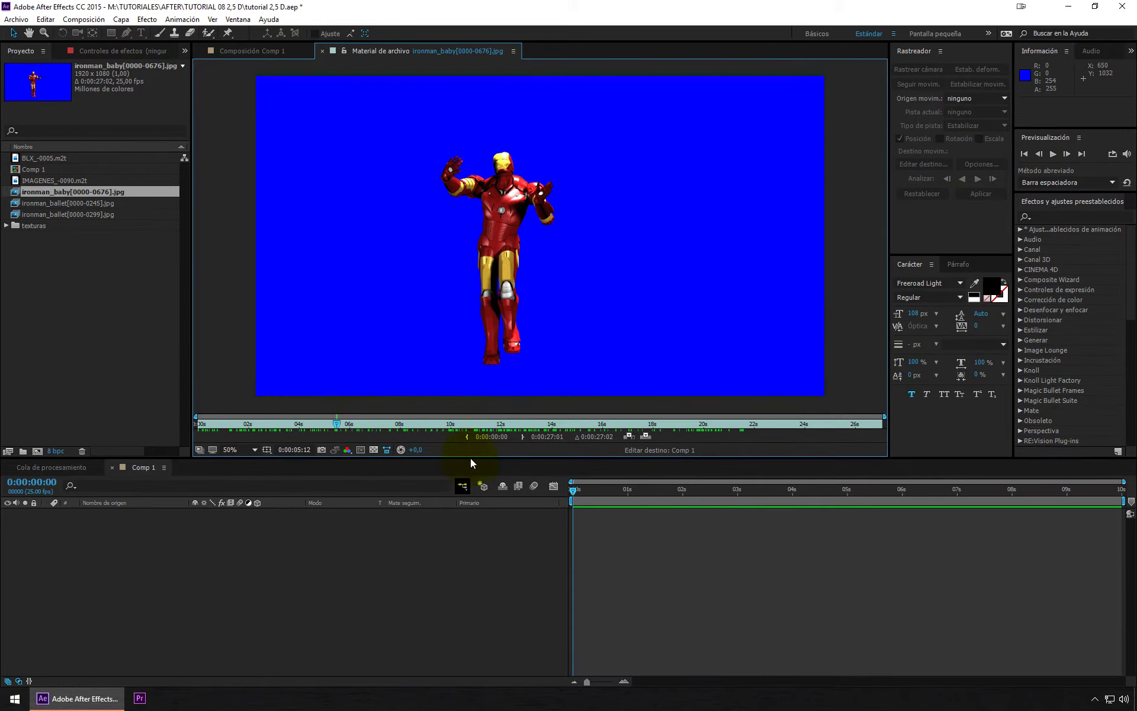
left_click_drag(342, 427, 575, 427)
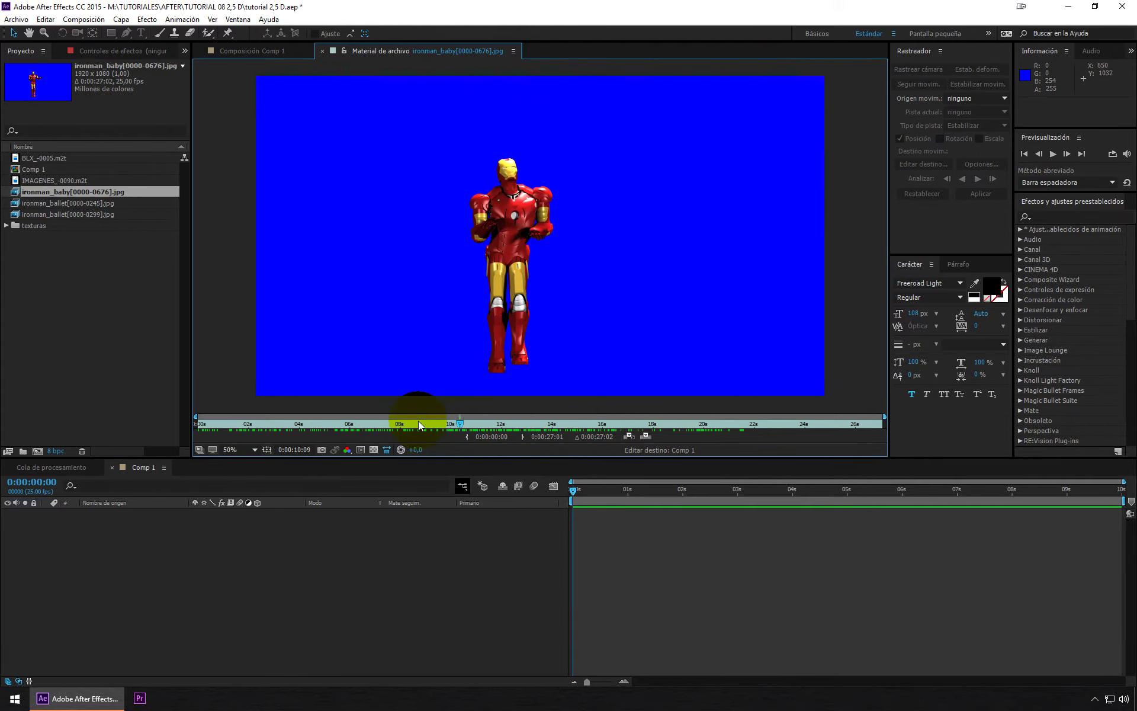
left_click_drag(574, 427, 323, 428)
left_click(649, 437)
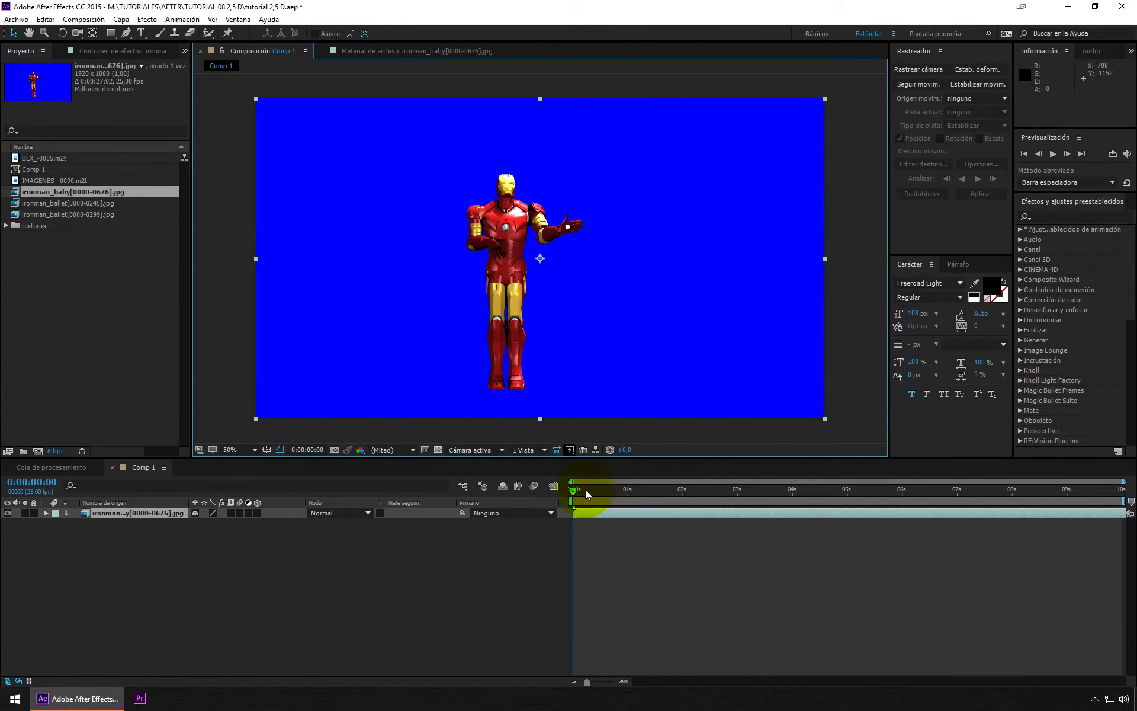
- Find Keylight (1.2) by searching 'keyligh' and apply it to the Iron Man layer
mouse_move(586, 489)
left_mouse_down()
mouse_move(760, 493)
mouse_move(773, 507)
mouse_move(902, 490)
left_mouse_up()
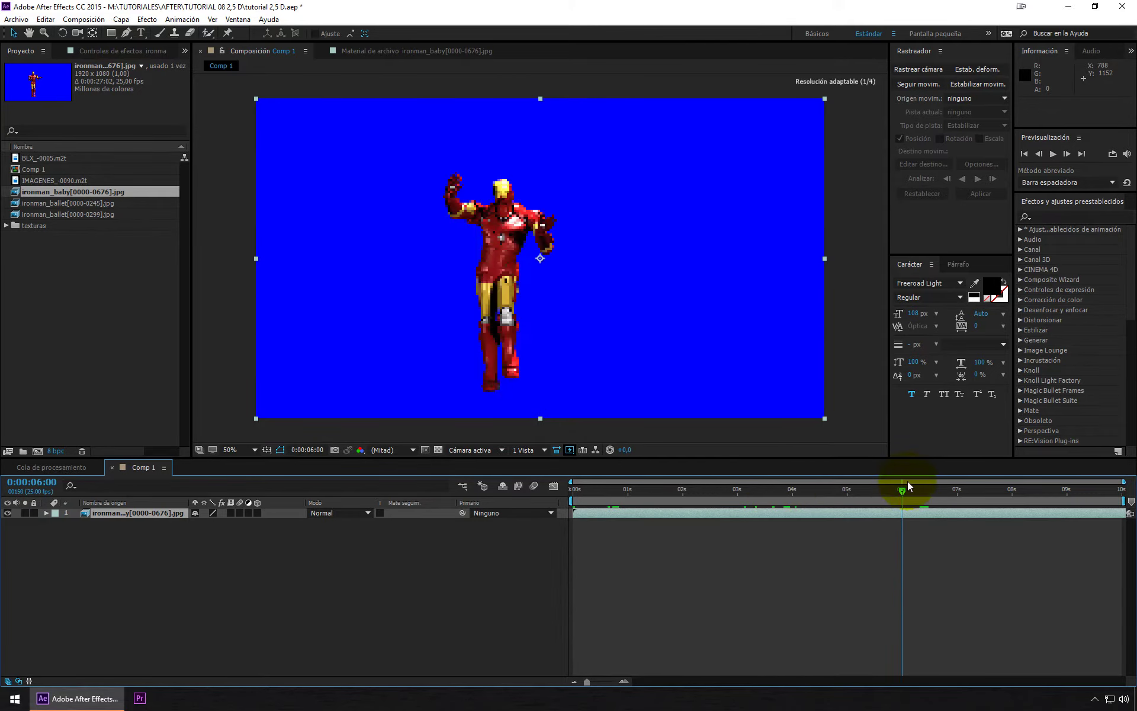
left_click(1067, 218)
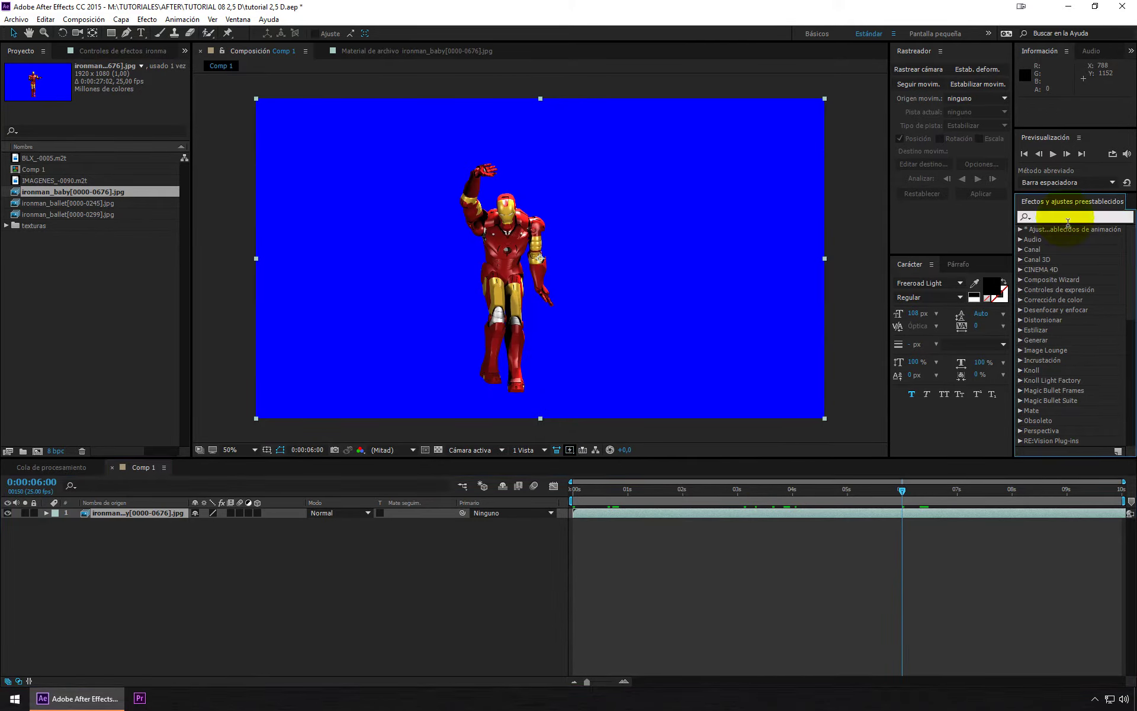
type("keyligh")
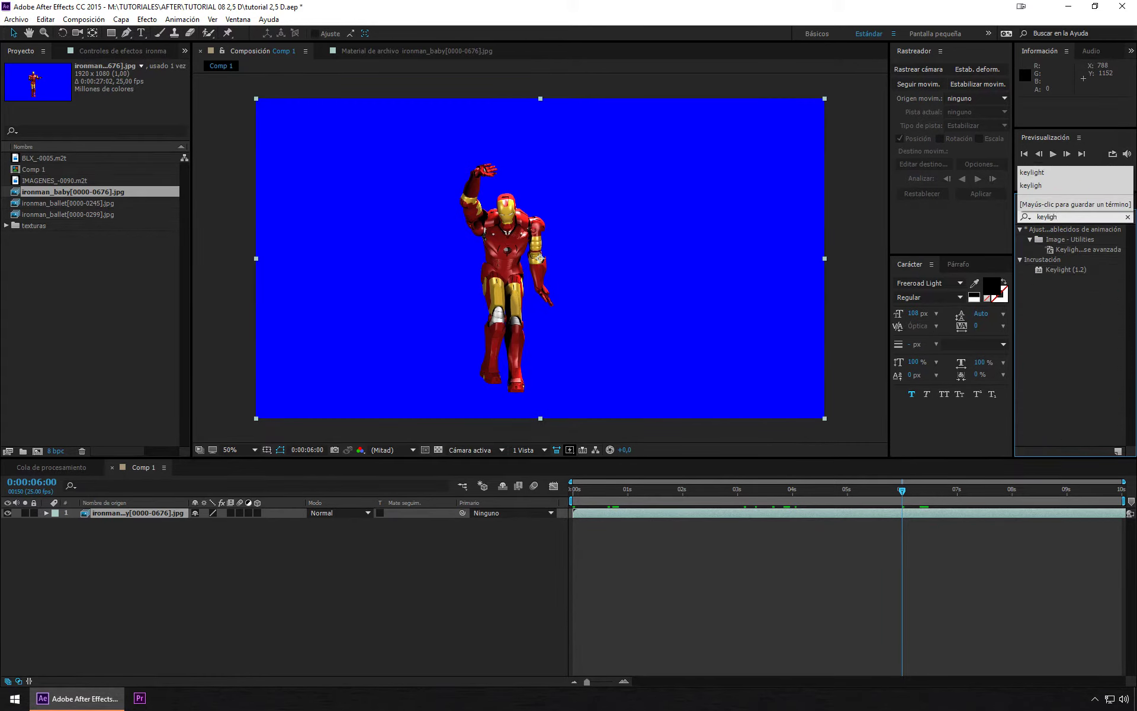
left_click(1067, 270)
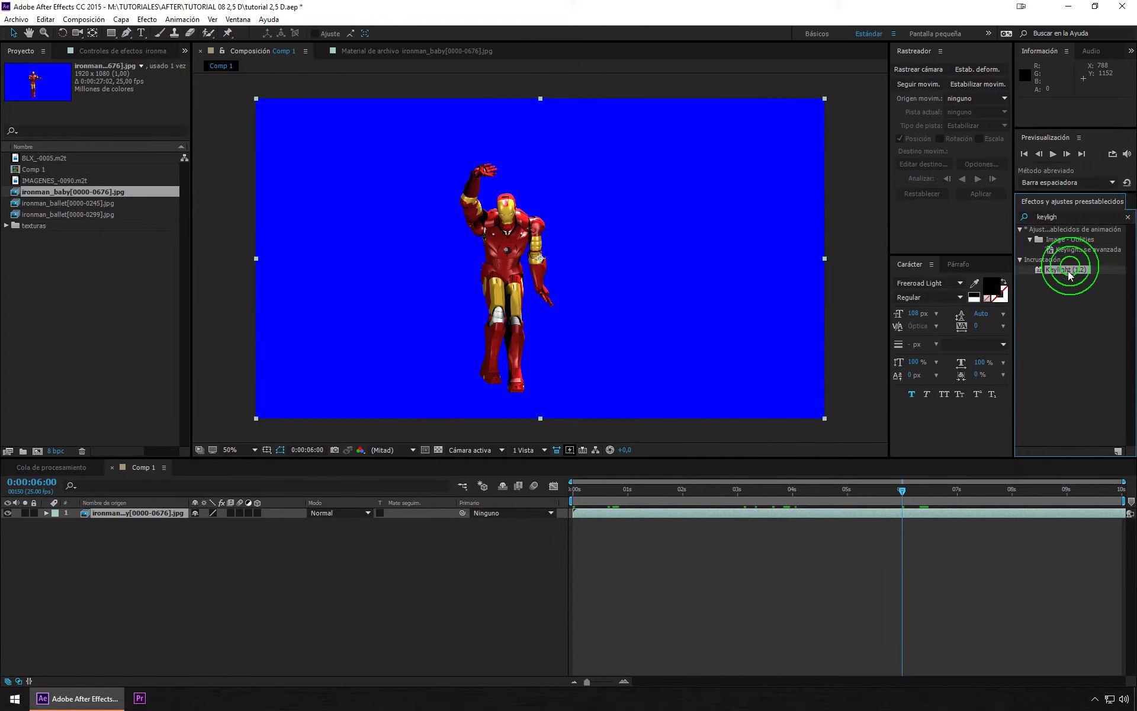
left_click_drag(1070, 275, 773, 519)
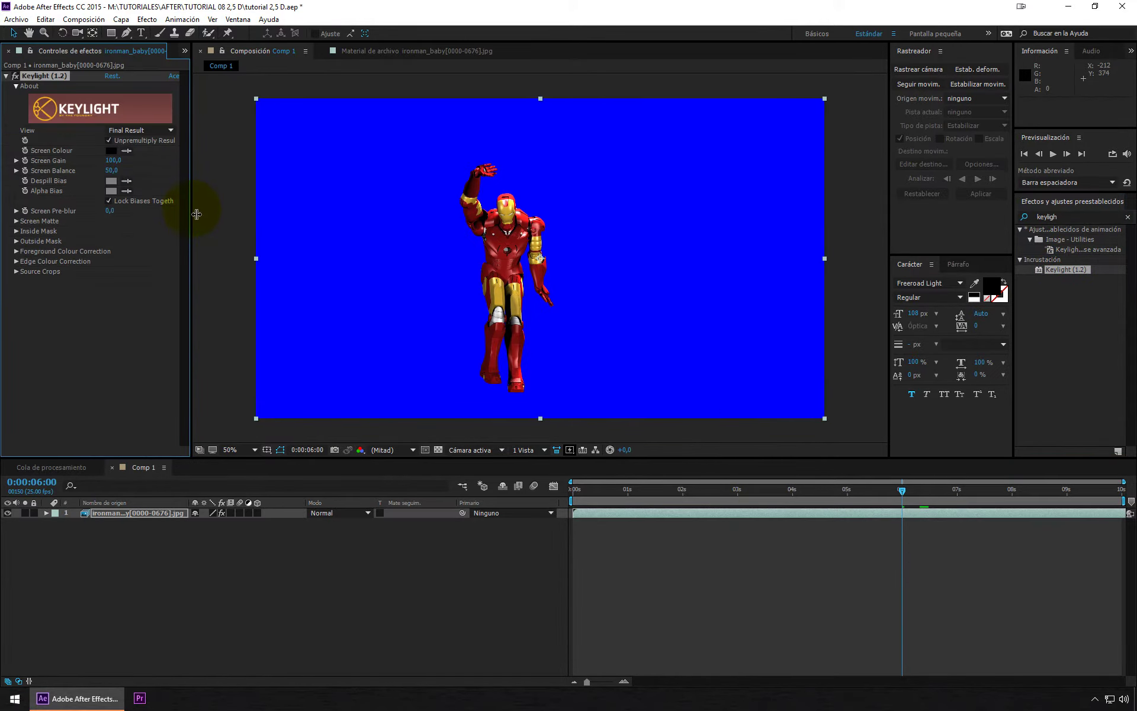
- Sample the blue background as Keylight's Screen Colour and show the transparency grid
left_click_drag(197, 214, 250, 214)
left_click(153, 151)
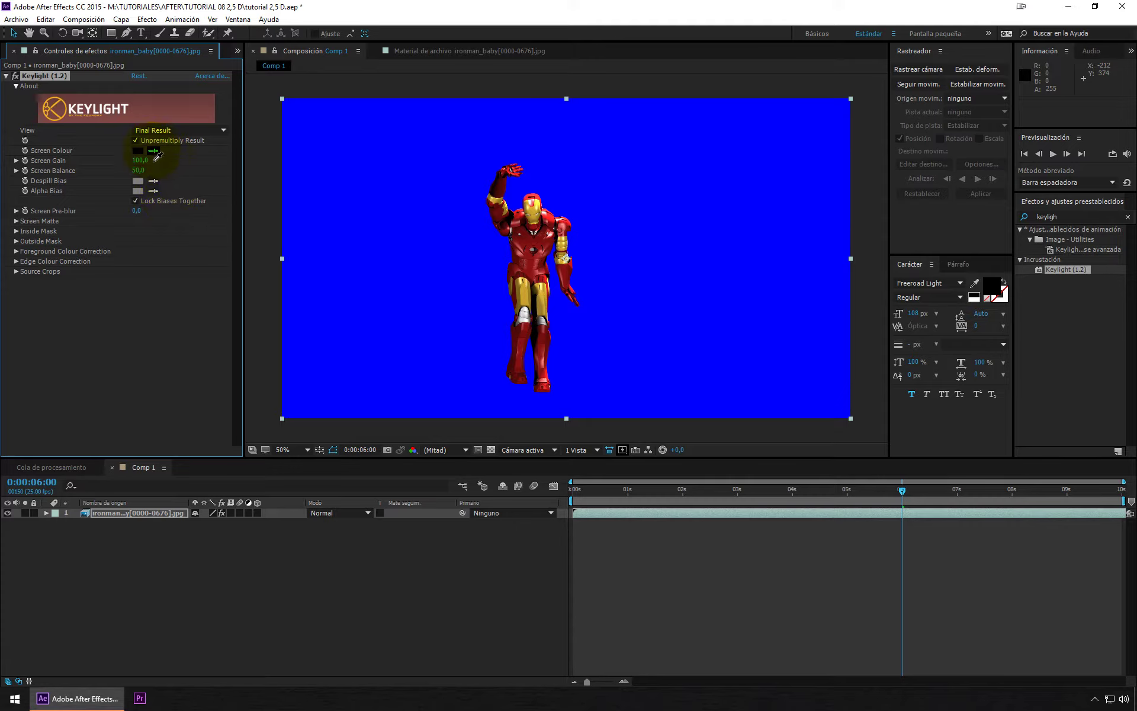
left_click(154, 152)
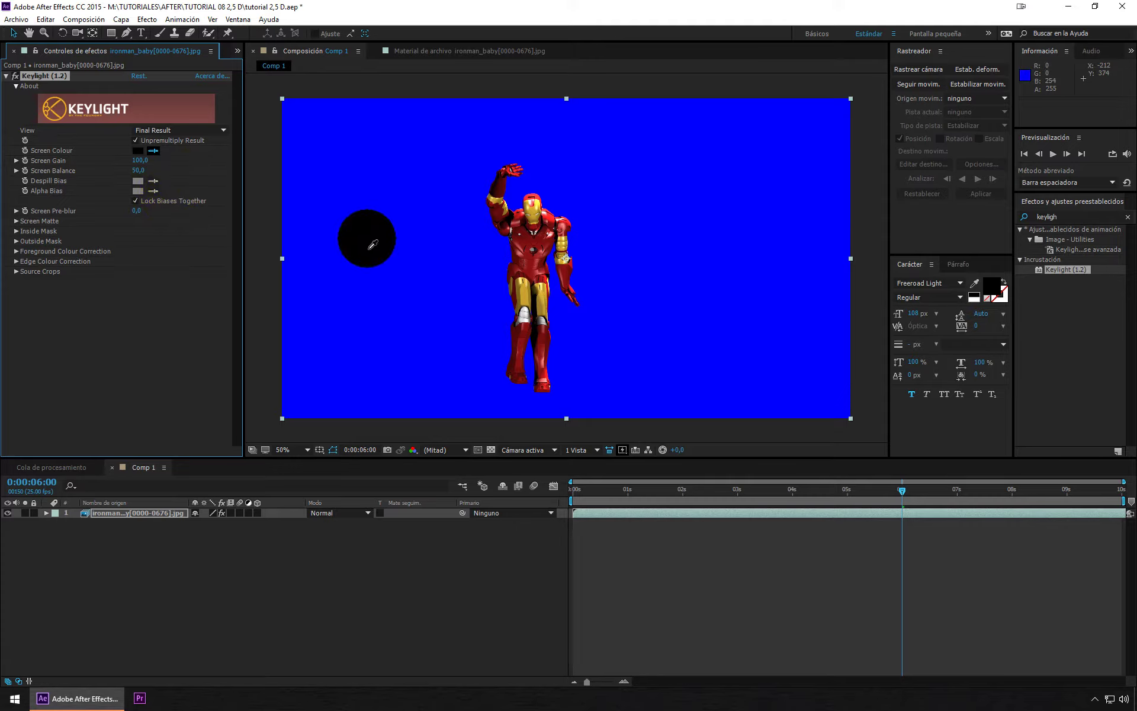
left_click(488, 232)
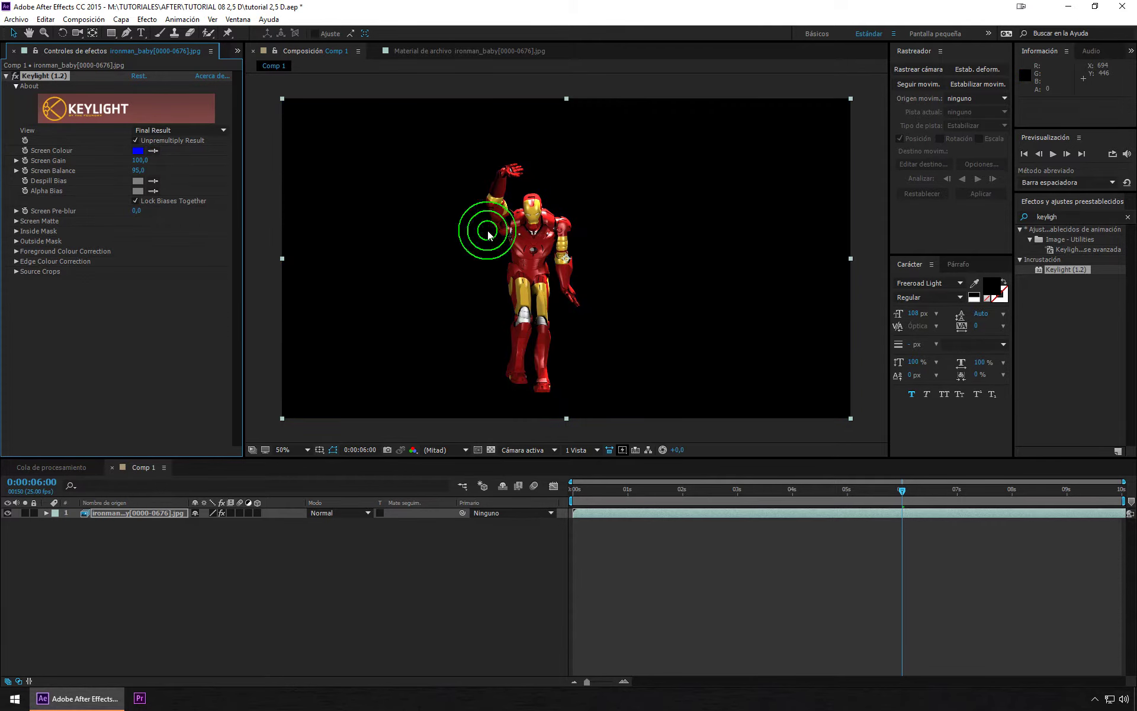
left_click(491, 450)
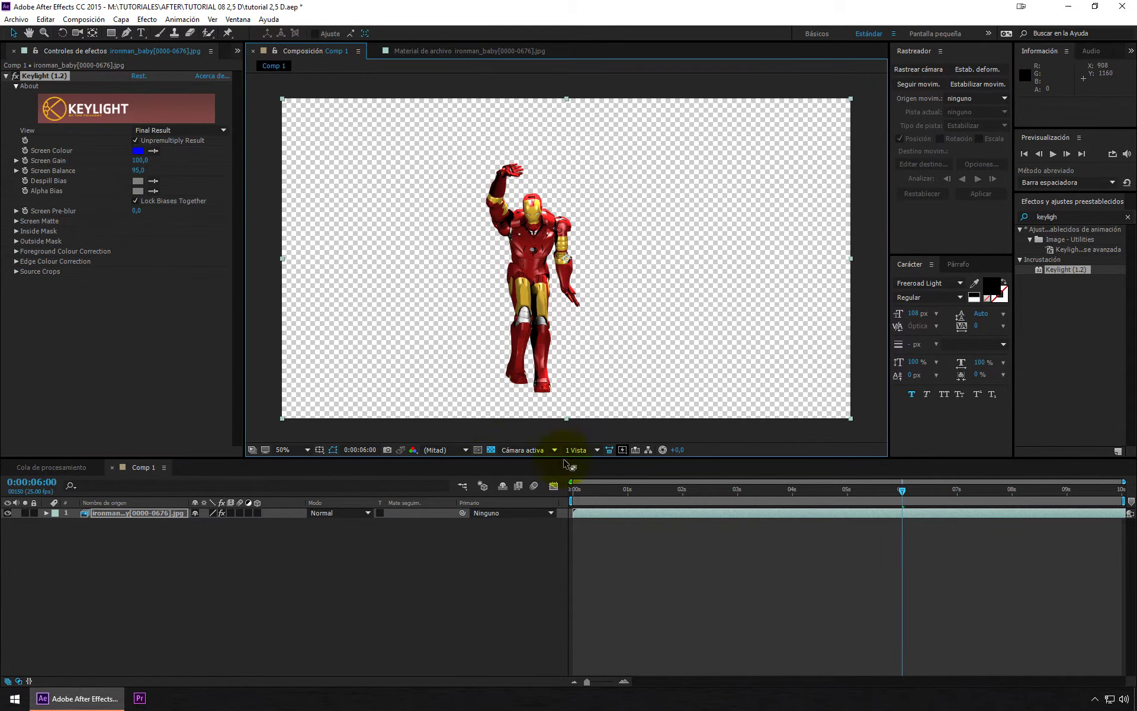
mouse_move(581, 486)
left_mouse_down()
mouse_move(918, 487)
mouse_move(637, 512)
left_mouse_up()
left_click(47, 107)
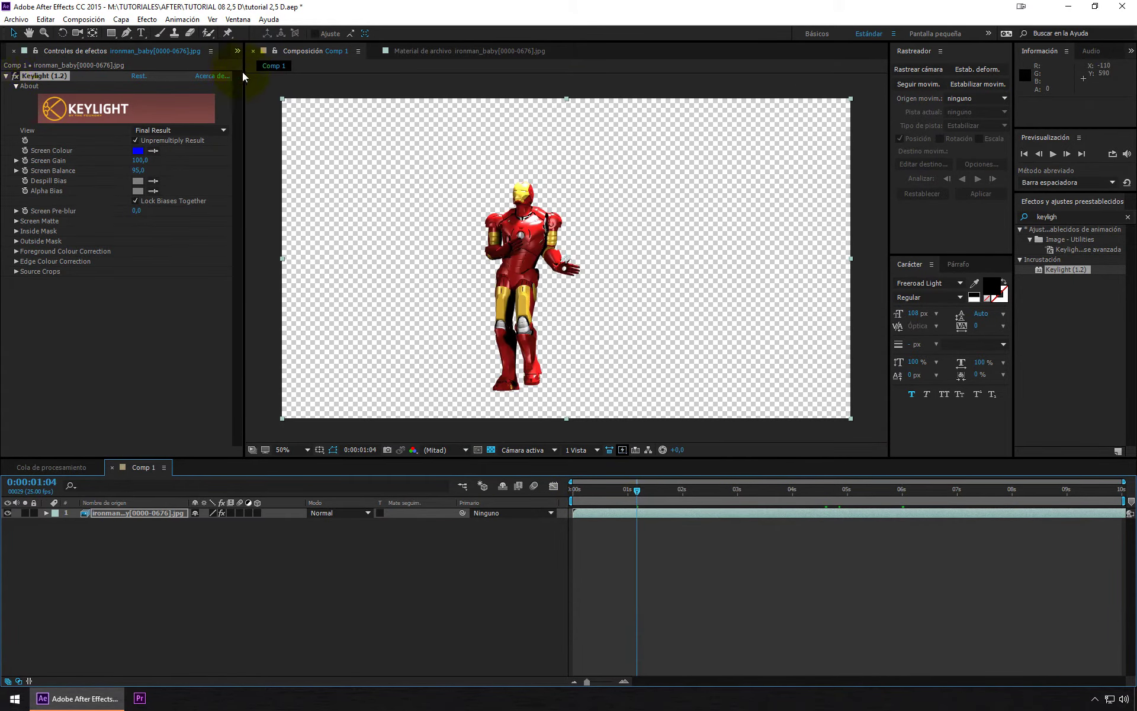
- Preview Texture_03.jpg from the texturas folder and place it below Iron Man, zoomed out to 25%
left_click_drag(243, 72, 290, 72)
left_click(28, 50)
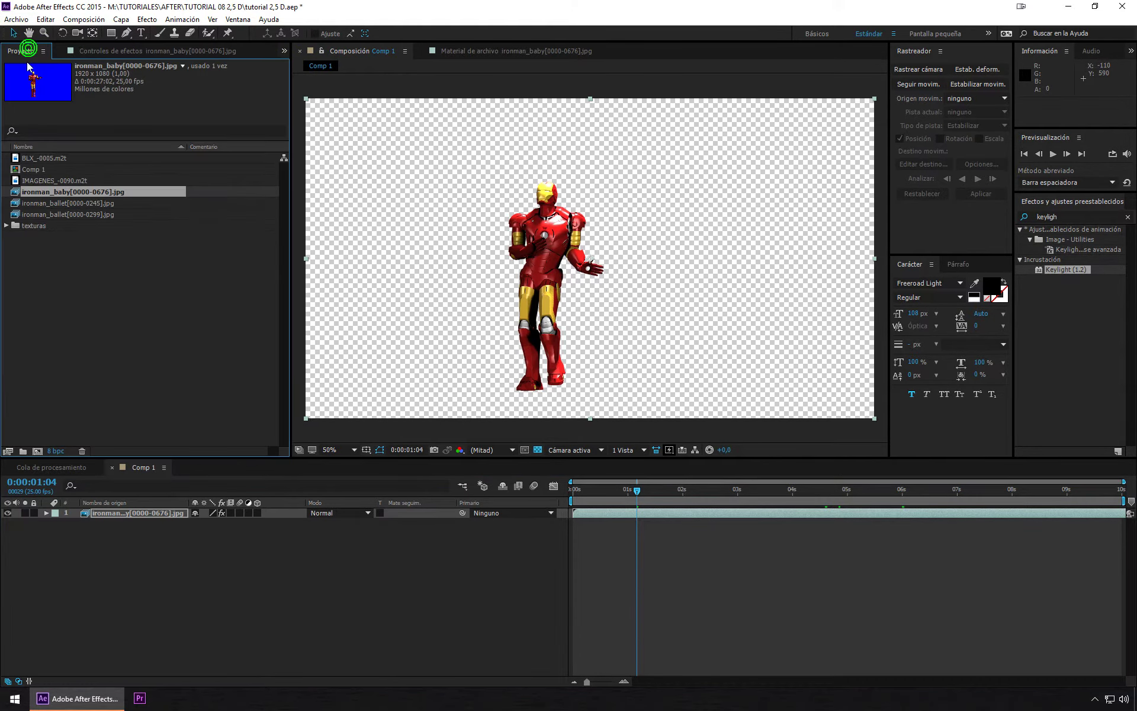
left_click(6, 225)
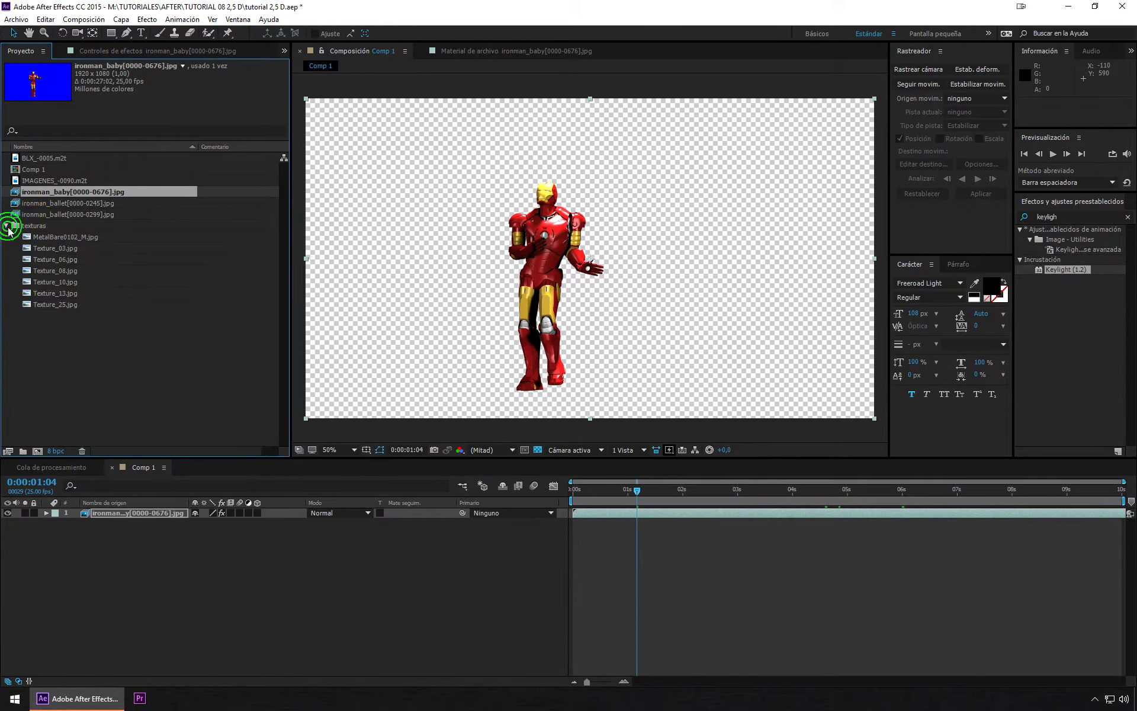
double_click(52, 251)
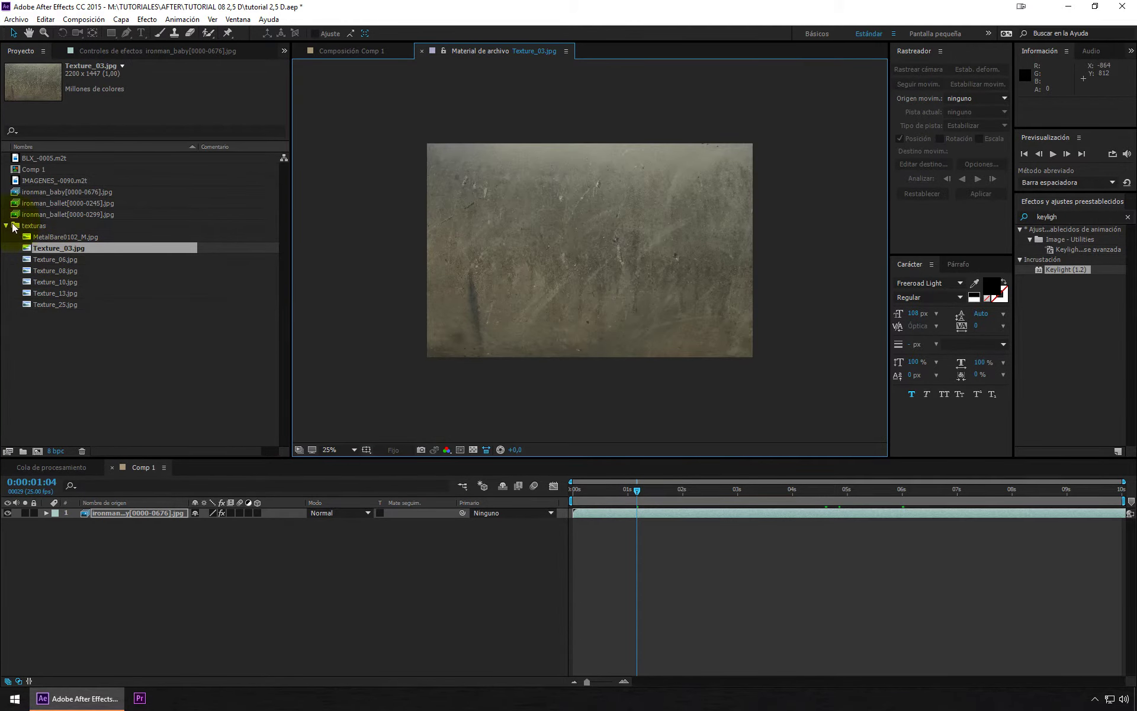
left_click_drag(49, 251, 197, 578)
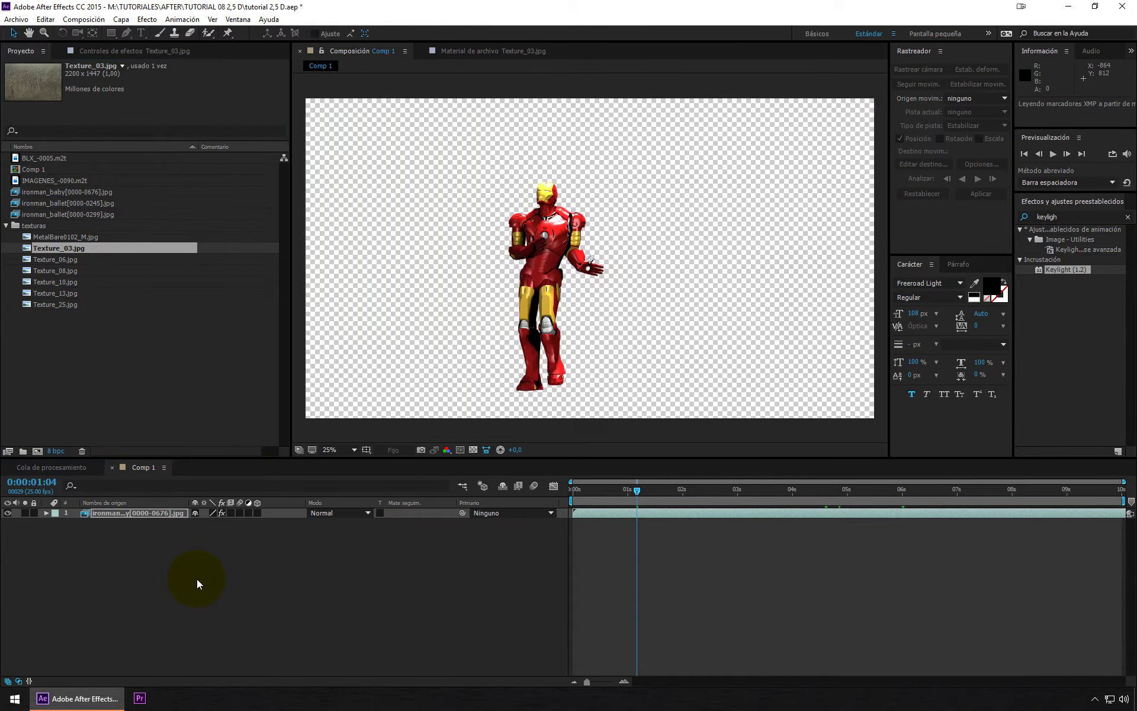
key("comma")
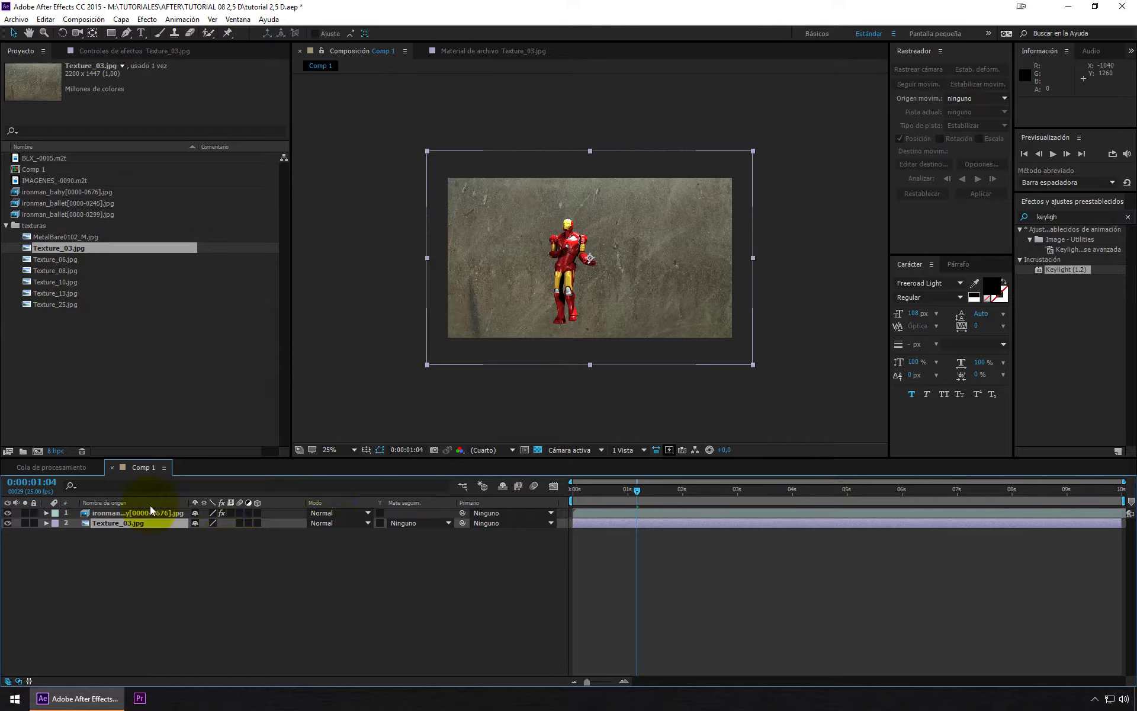
- Turn on the 3D Layer switch for both the Iron Man and Texture_03 layers
right_click(271, 503)
left_click(304, 538)
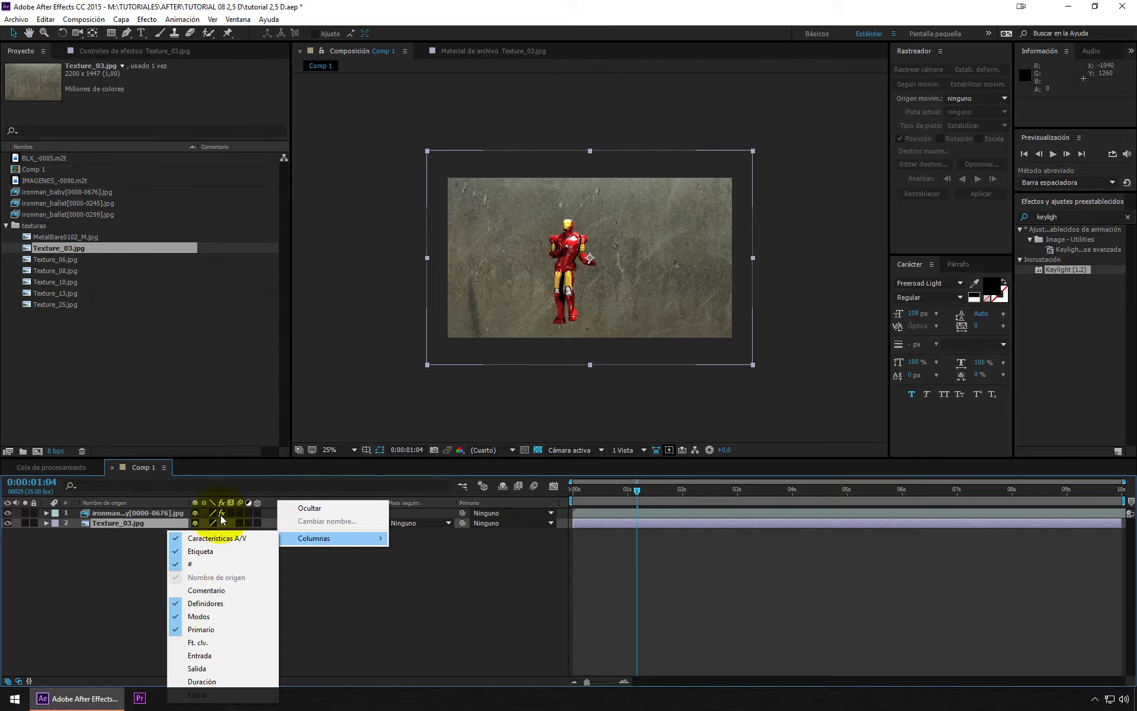
left_click(86, 585)
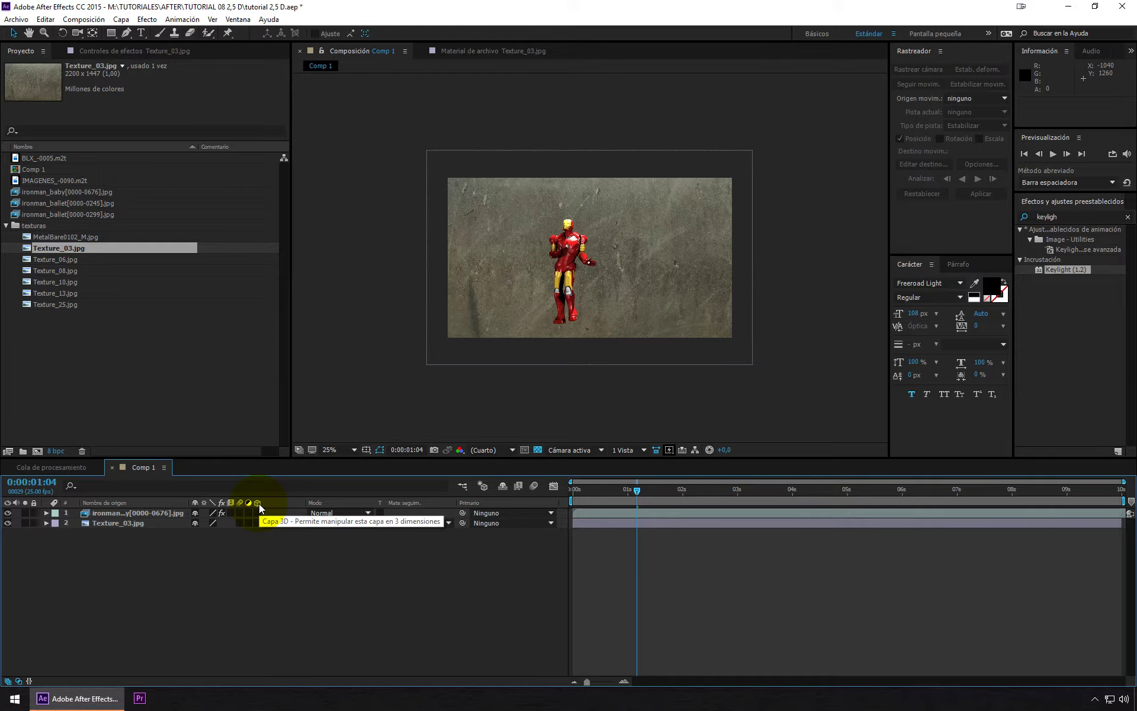
left_click(258, 513)
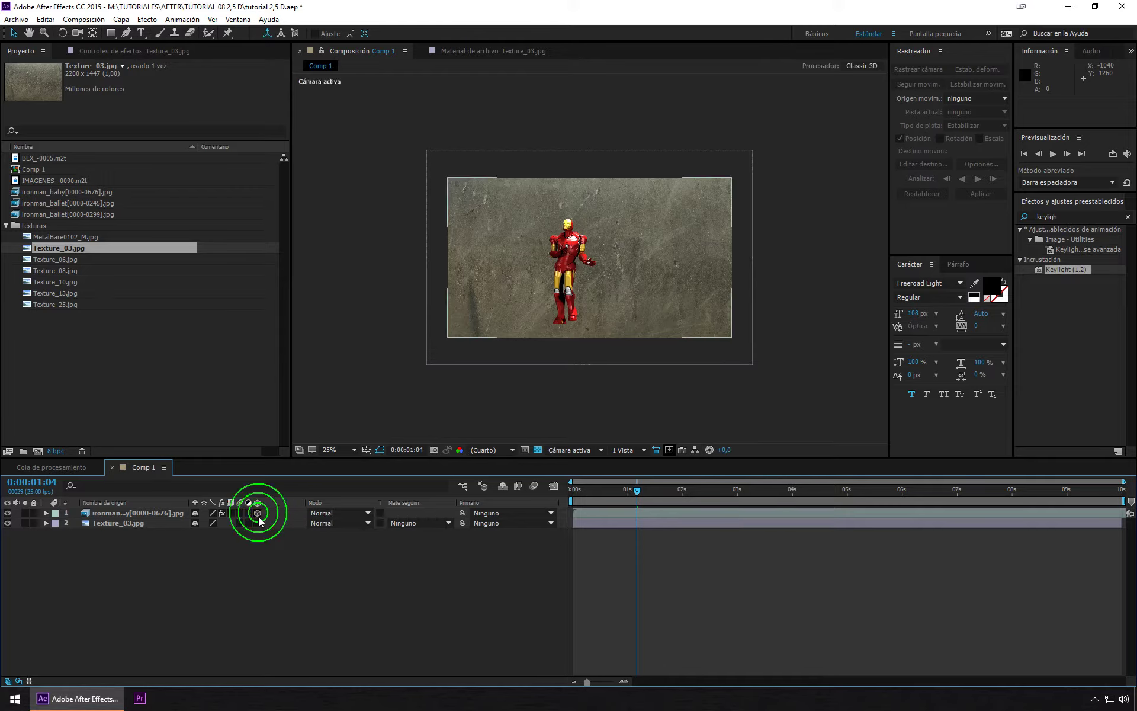
left_click(258, 523)
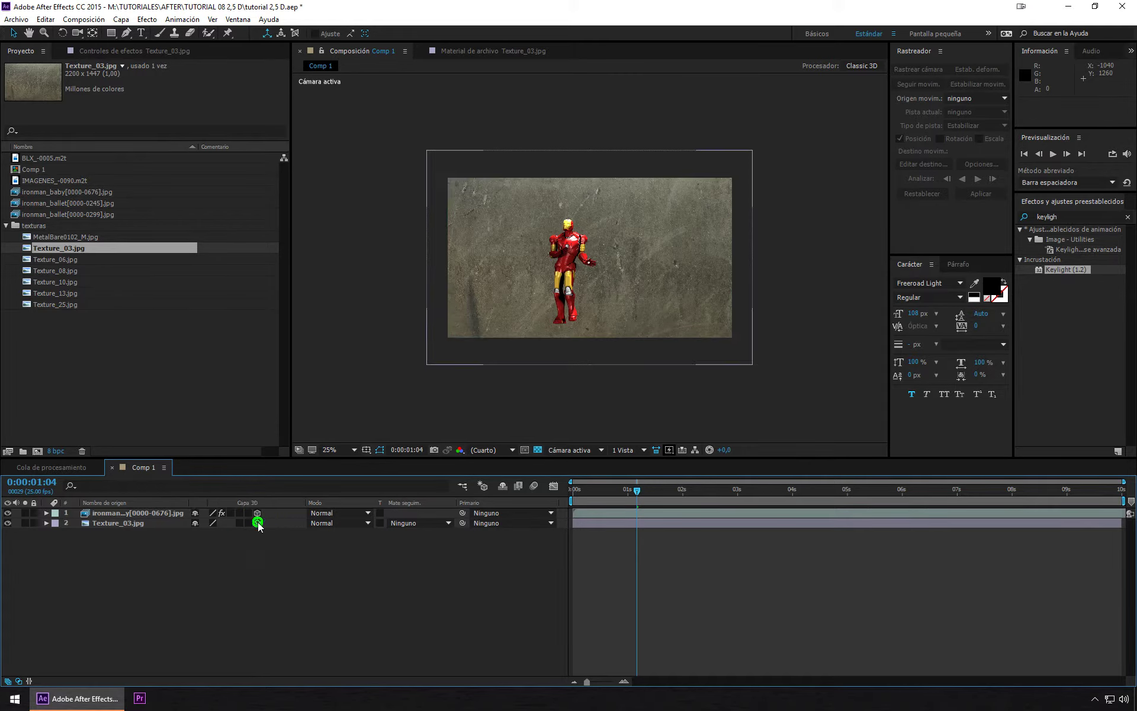
left_click(258, 523)
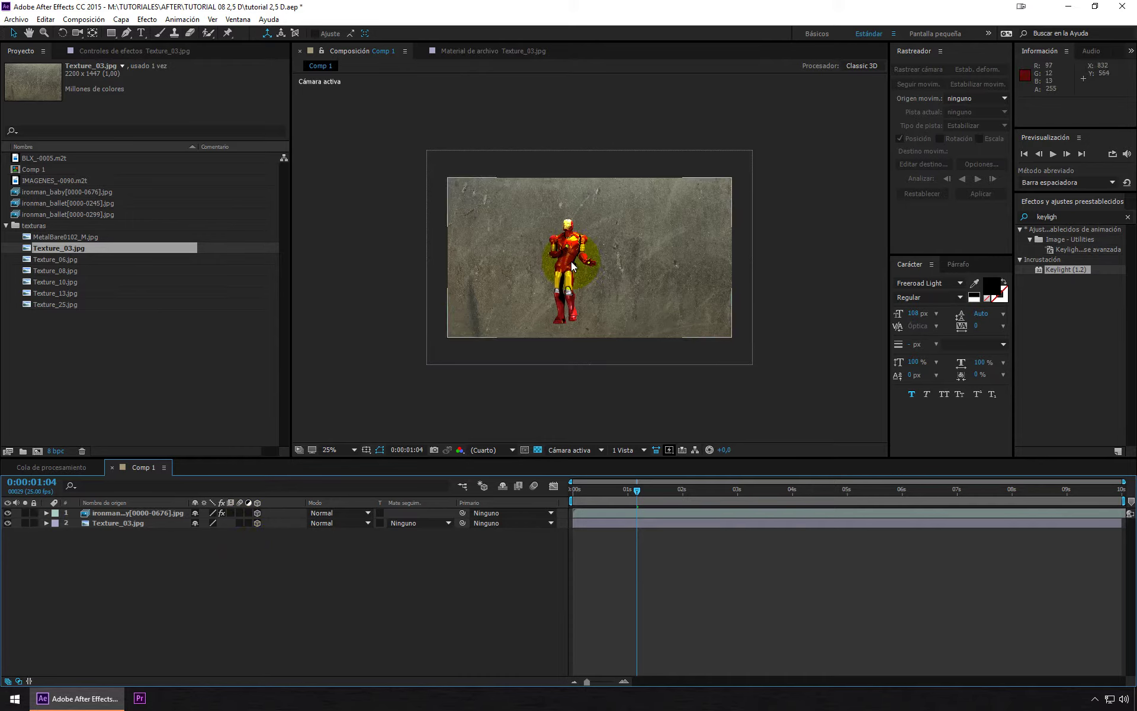
- Inspect the Iron Man layer's material and transform properties, leaving it a 3D layer
left_click(46, 513)
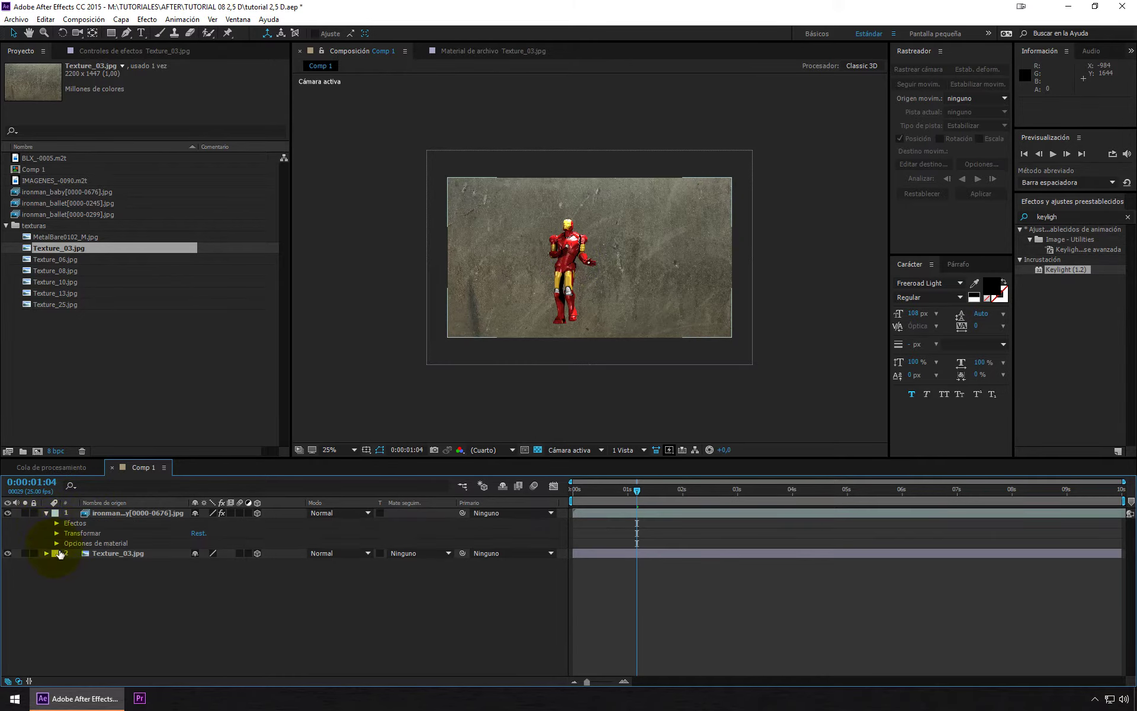
left_click(56, 543)
left_click(56, 543)
left_click(56, 533)
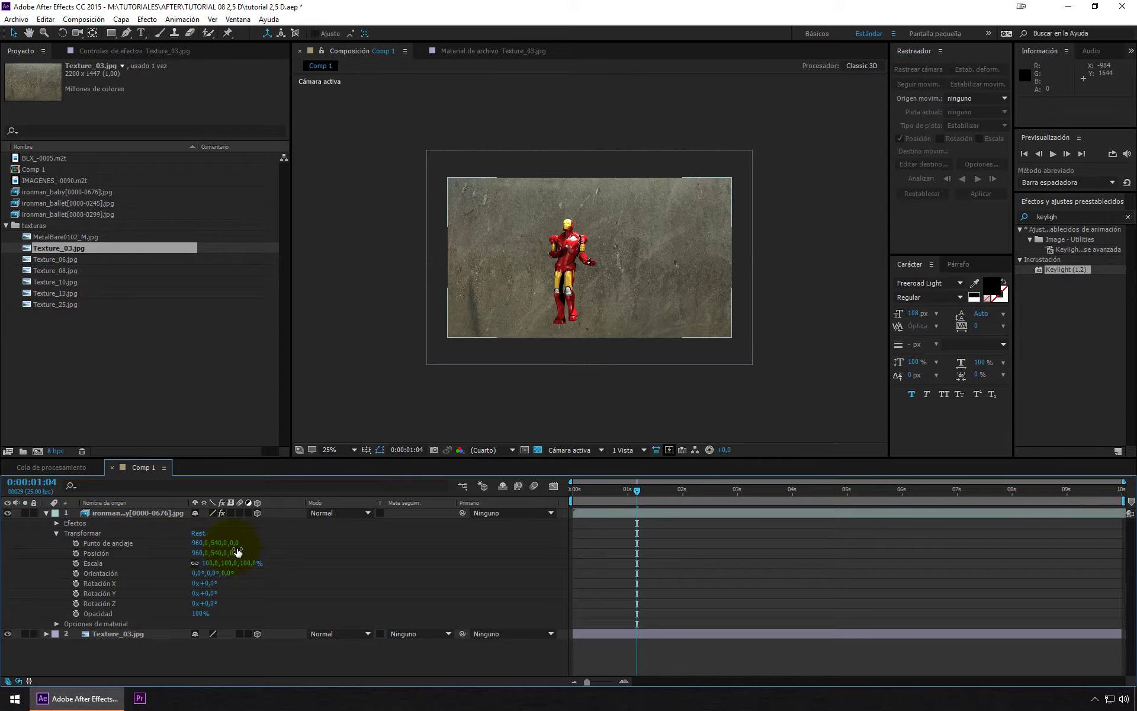
left_click(258, 513)
left_click(257, 513)
left_click(257, 513)
left_click(258, 513)
left_click(46, 513)
- Test Texture_03's Y orientation at 54°, then reset it to 0°
left_click(46, 523)
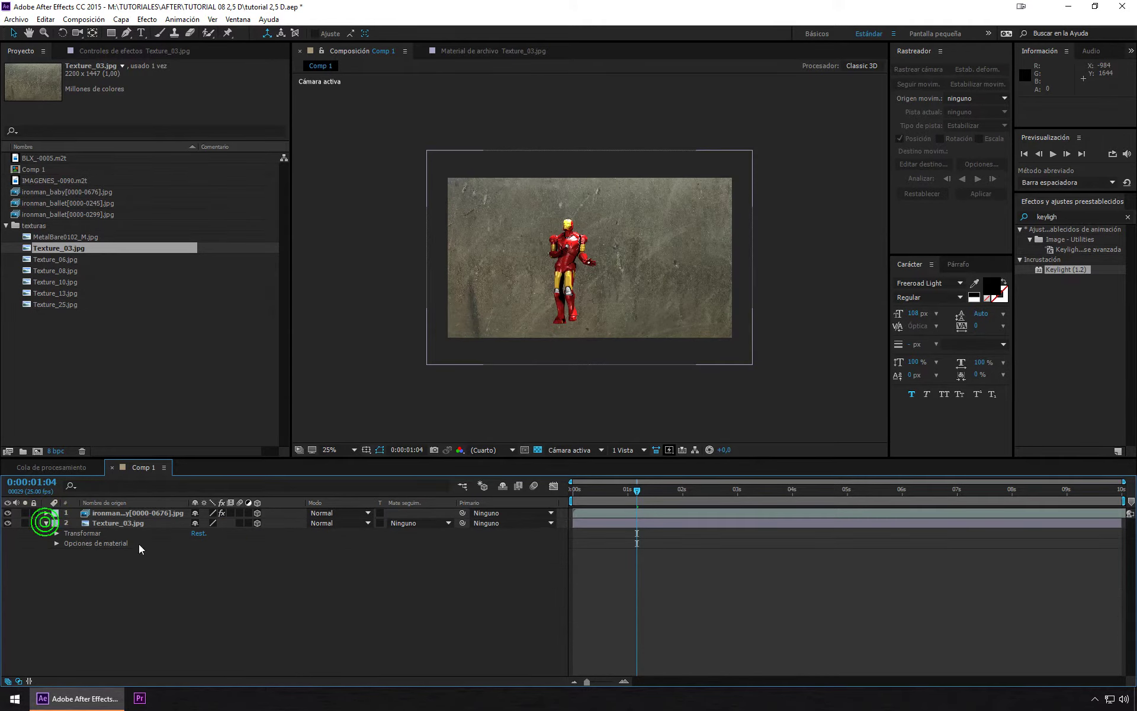
left_click(57, 534)
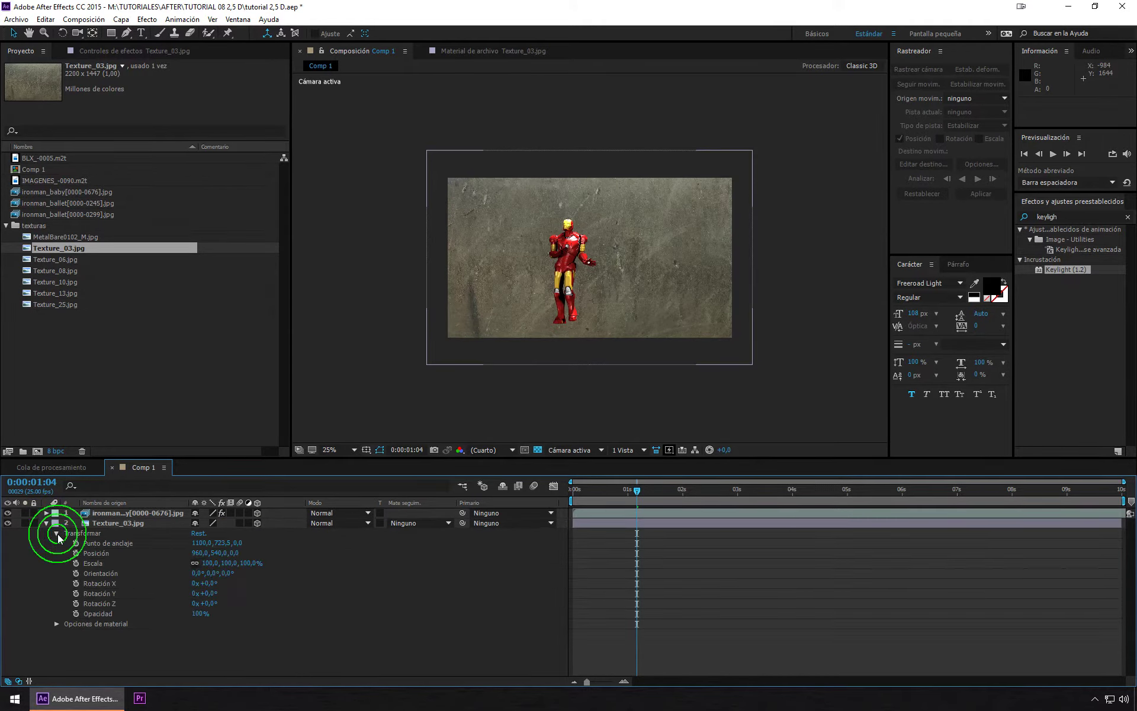
left_click_drag(214, 574, 240, 577)
left_click(214, 572)
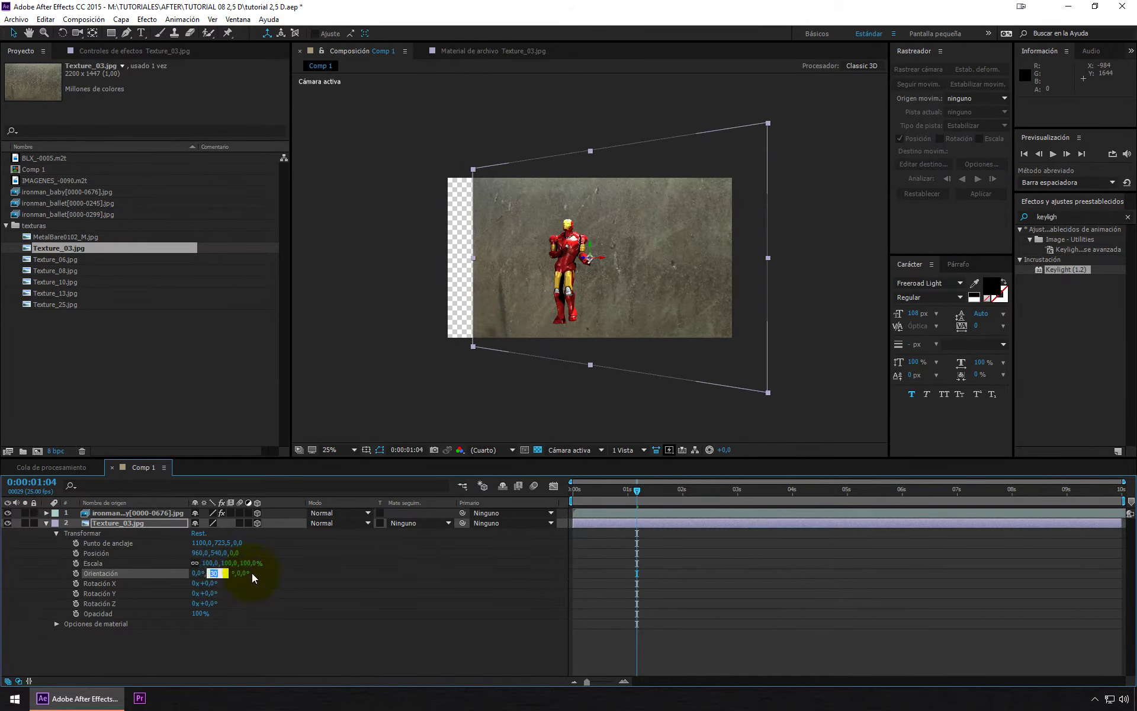
type("0")
left_click(243, 670)
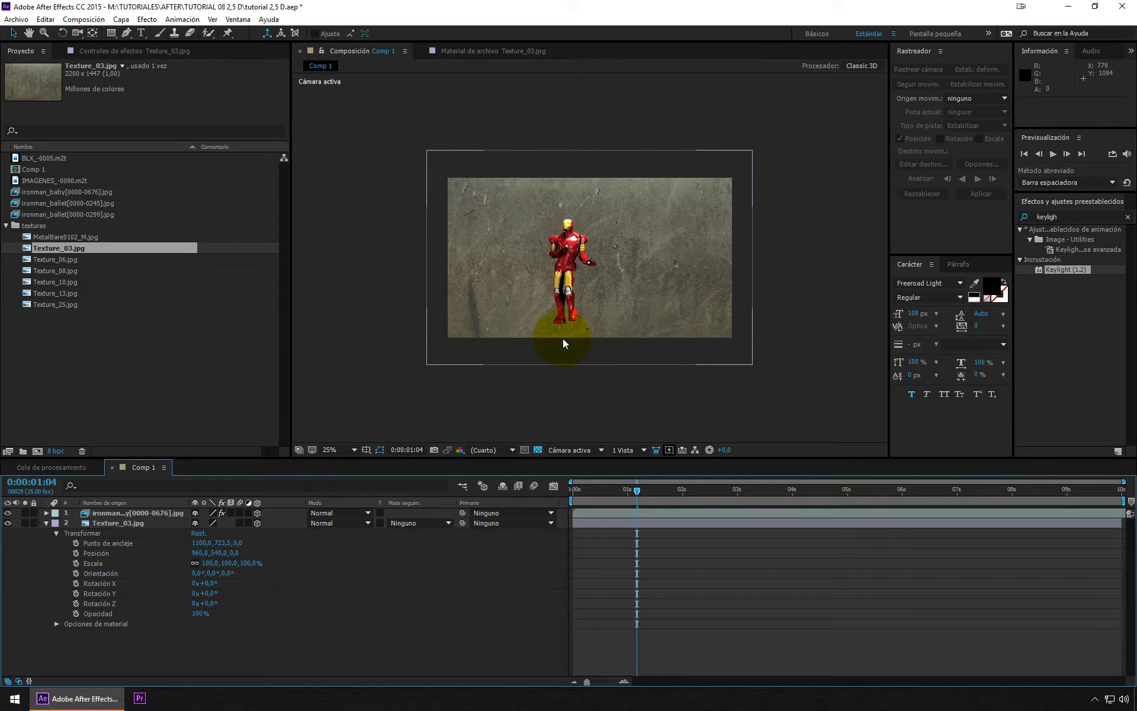
- Switch the viewer to 4 Vistas (Superior, Cámara activa, Frente, Derecha) and select Texture_03
left_click(642, 450)
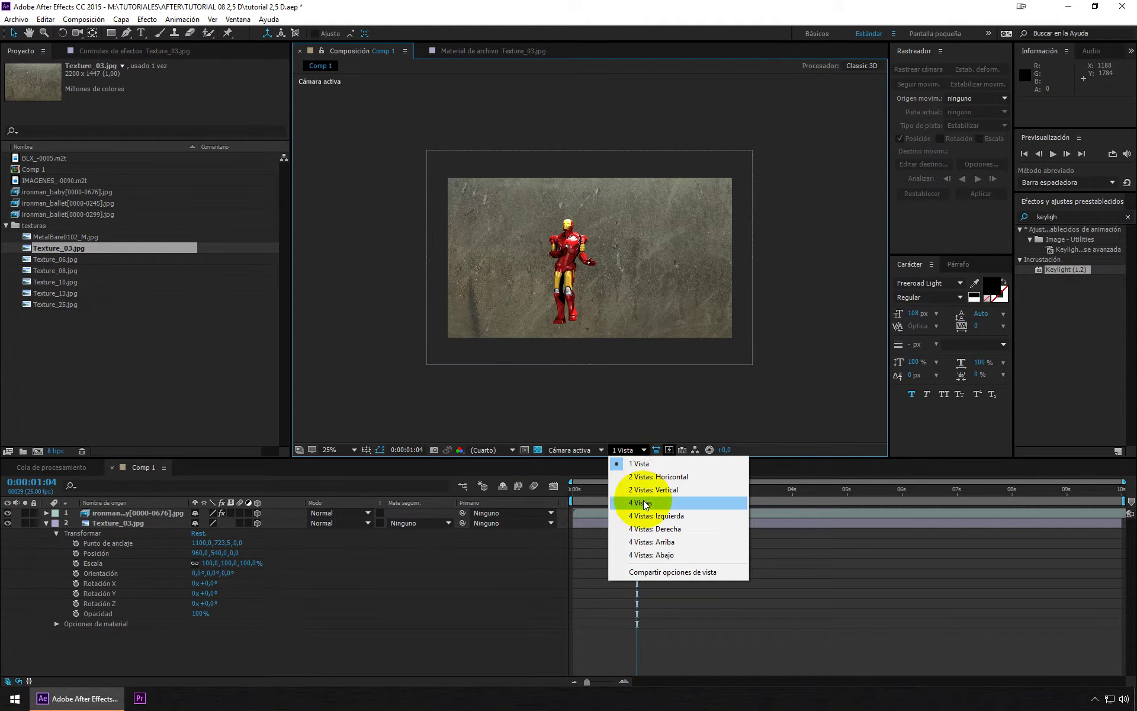
left_click(643, 502)
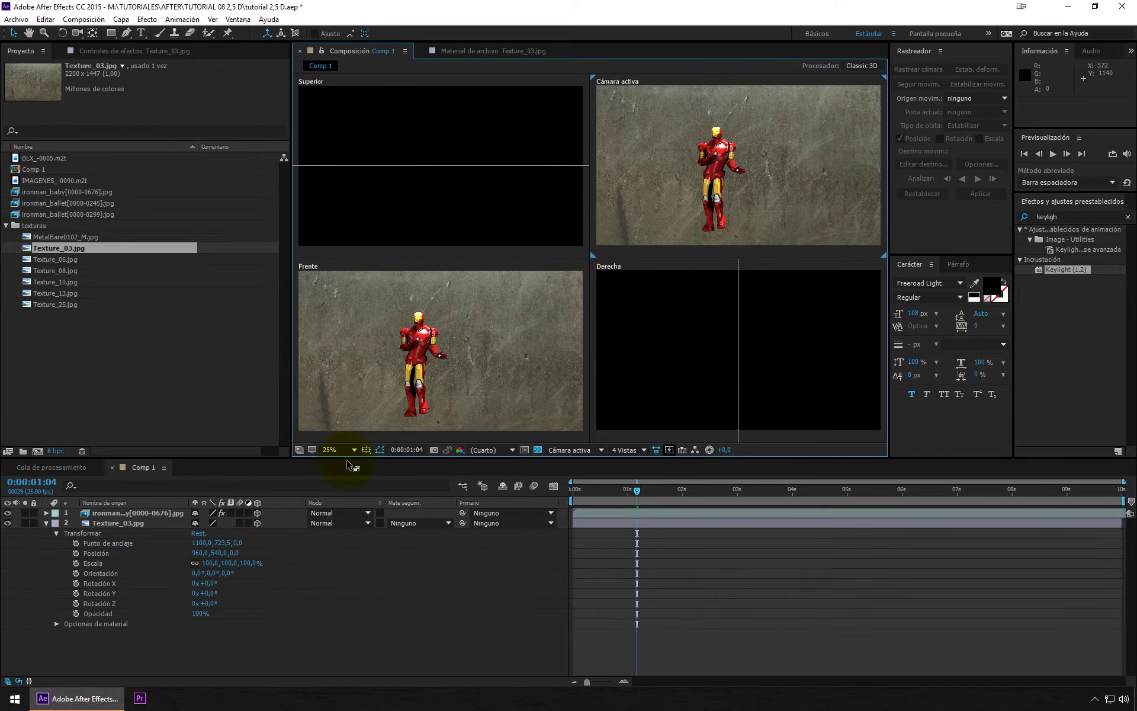
left_click(405, 334)
left_click(612, 207)
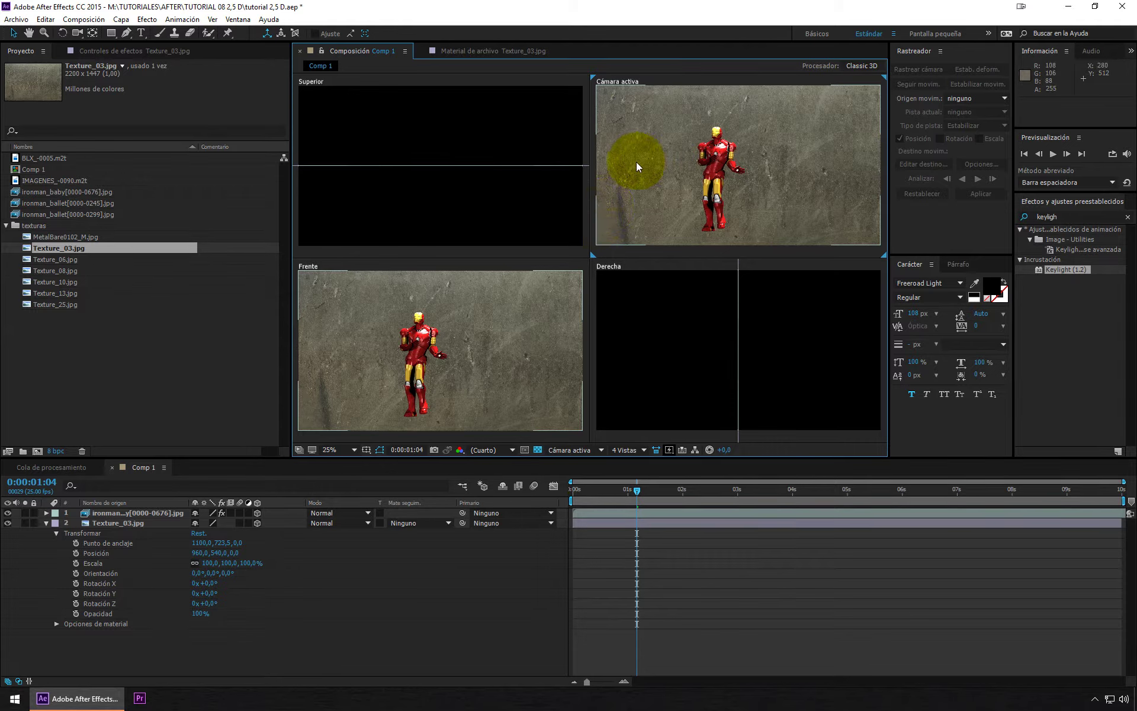
left_click(492, 205)
left_click(699, 375)
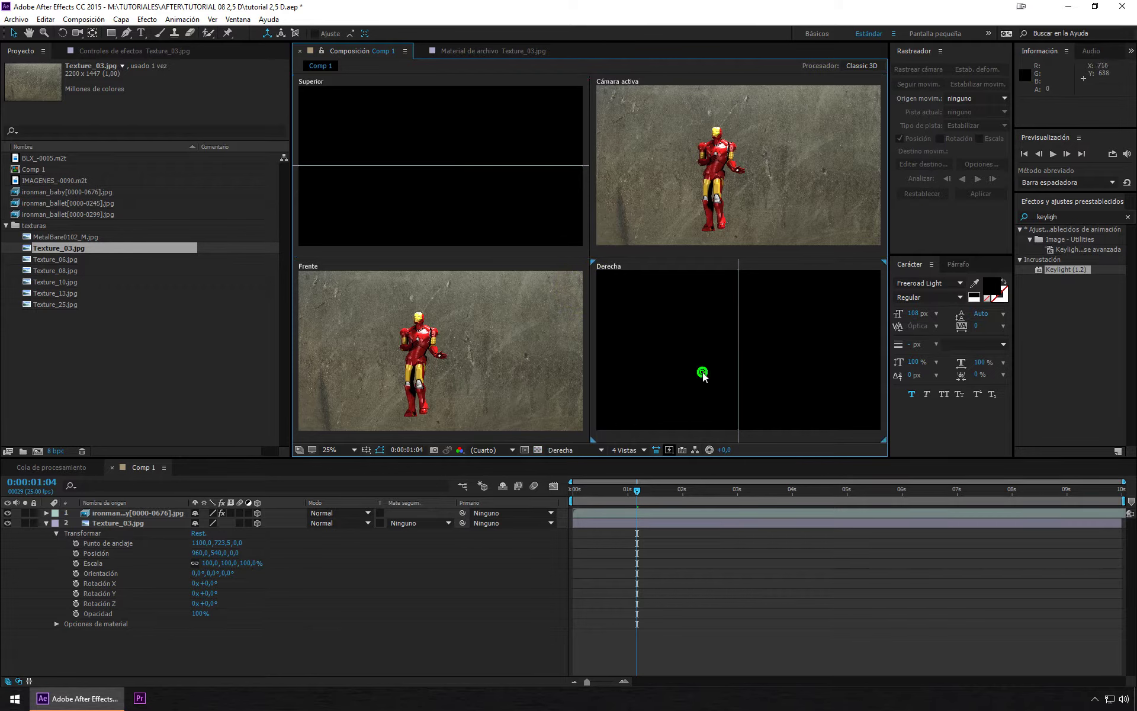
left_click(423, 392)
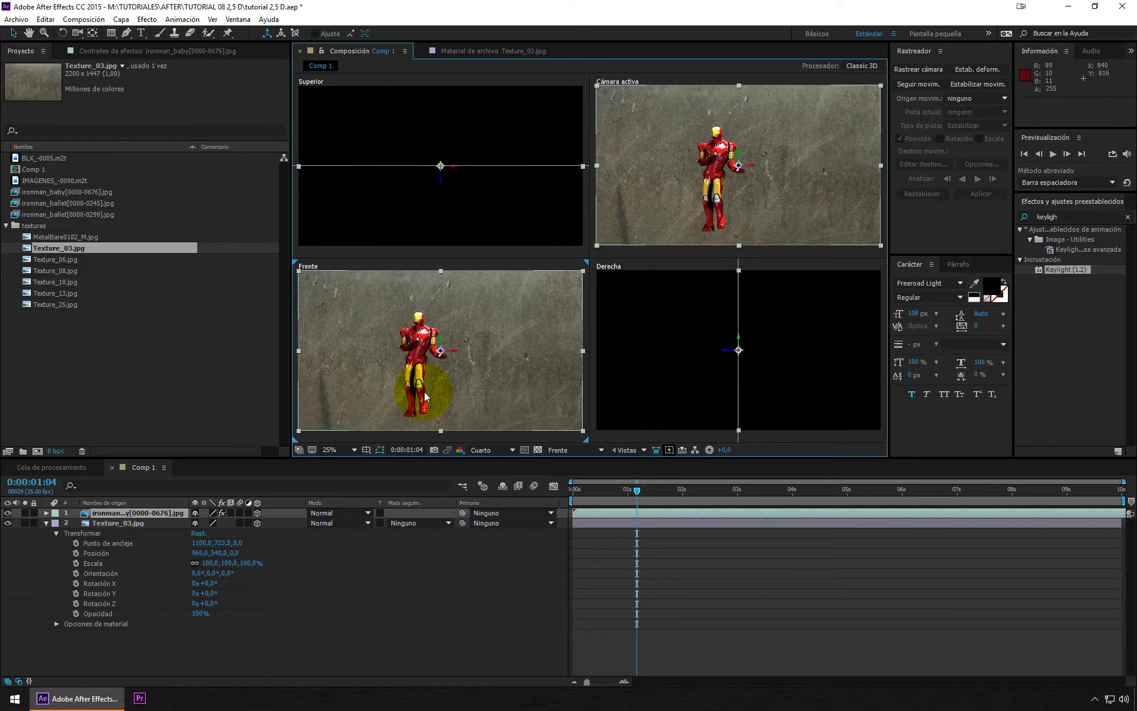
left_click(111, 630)
left_click(126, 525)
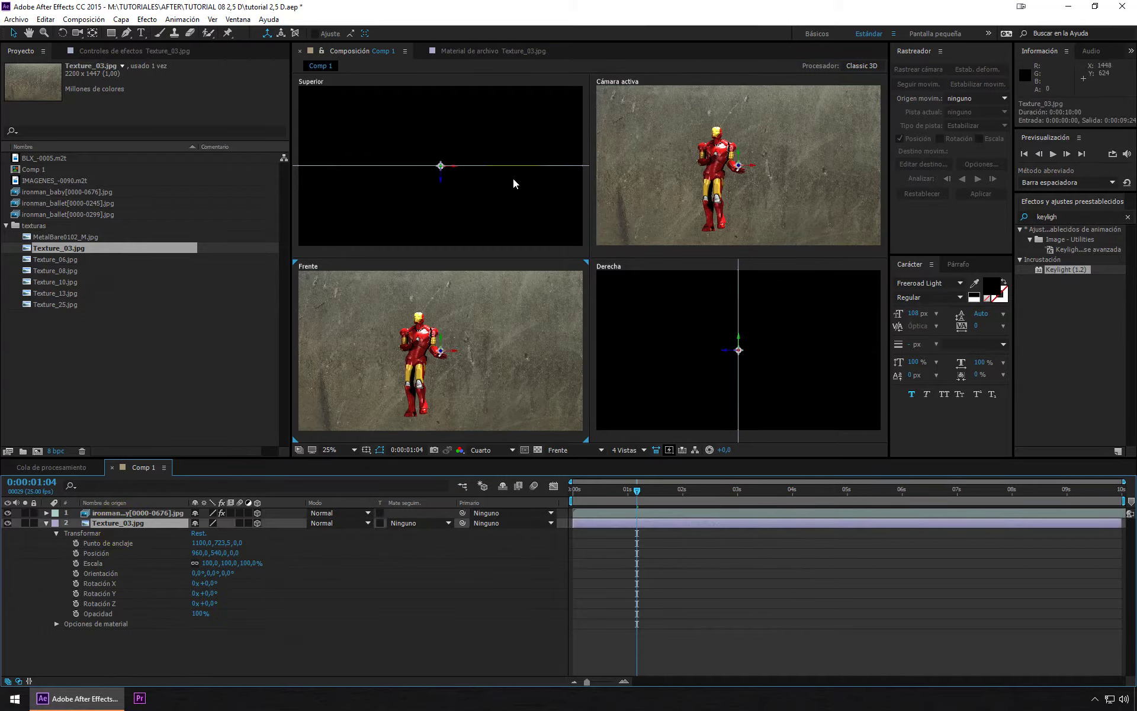
- Push the Texture_03 wall back along Z in the top view to position 960, 540, 272
left_click_drag(444, 182, 454, 144)
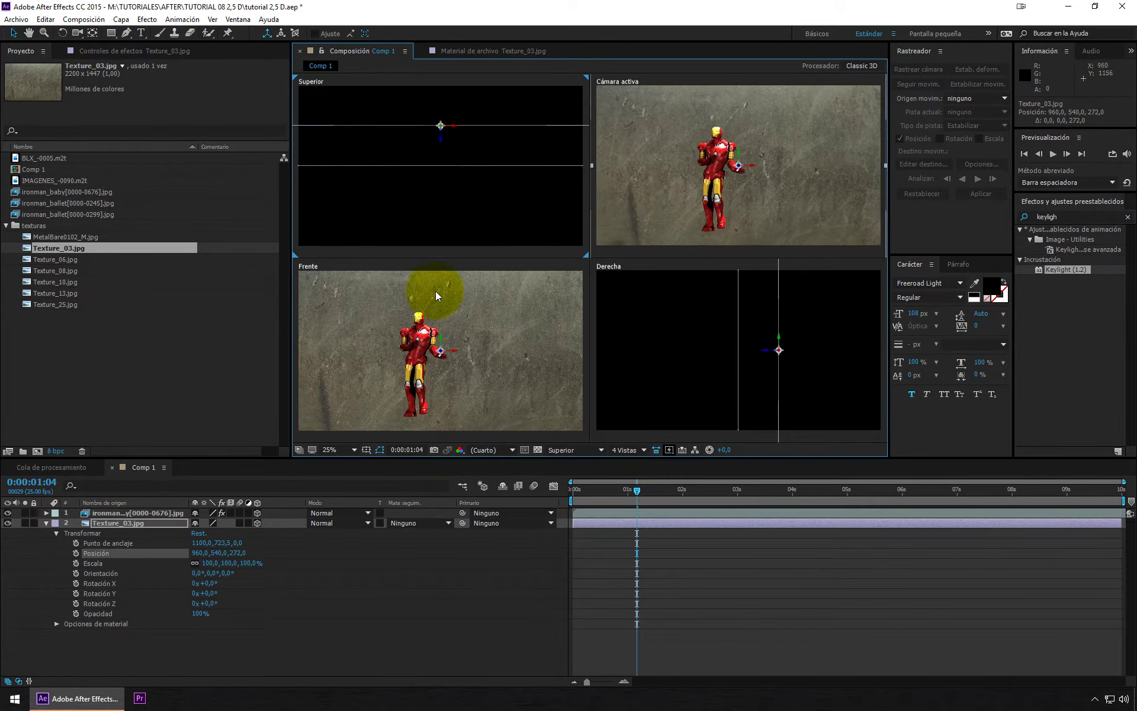
left_click(464, 166)
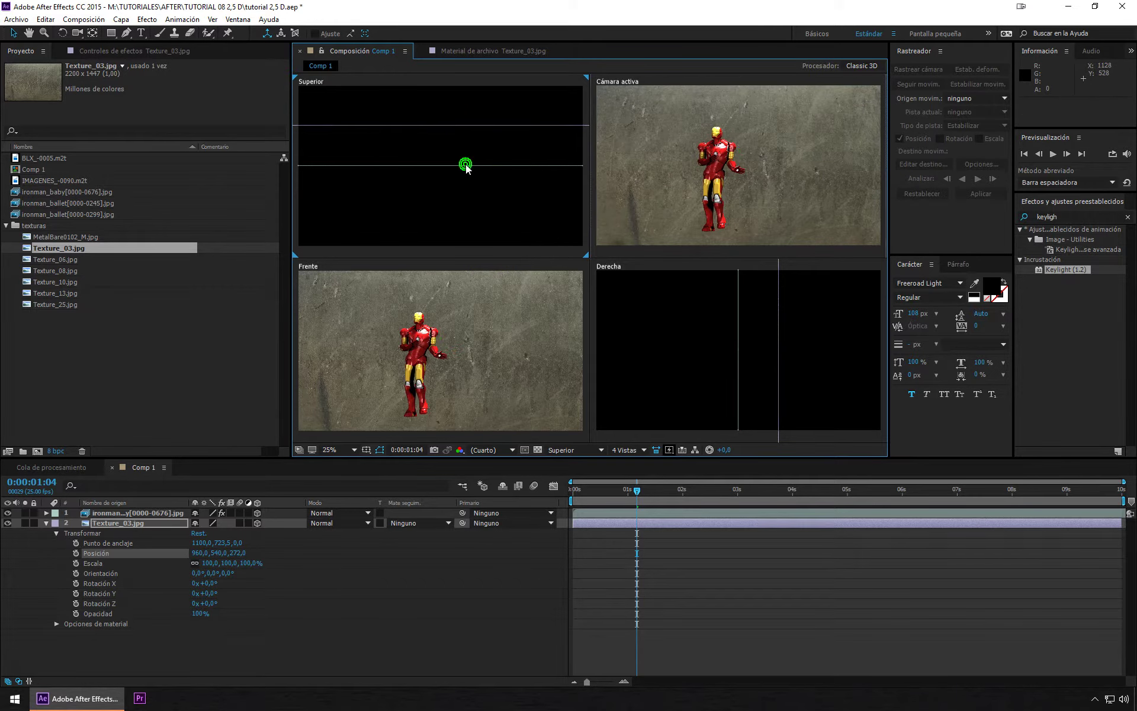
left_click(462, 168)
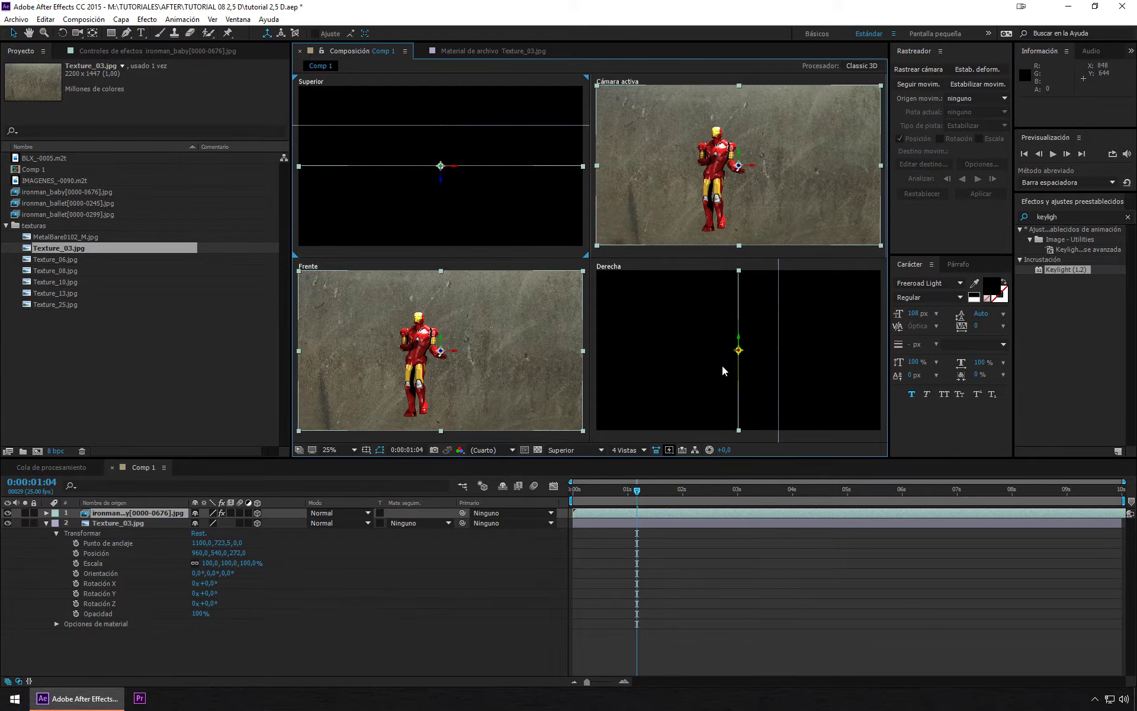
scroll(723, 365, "down", 3)
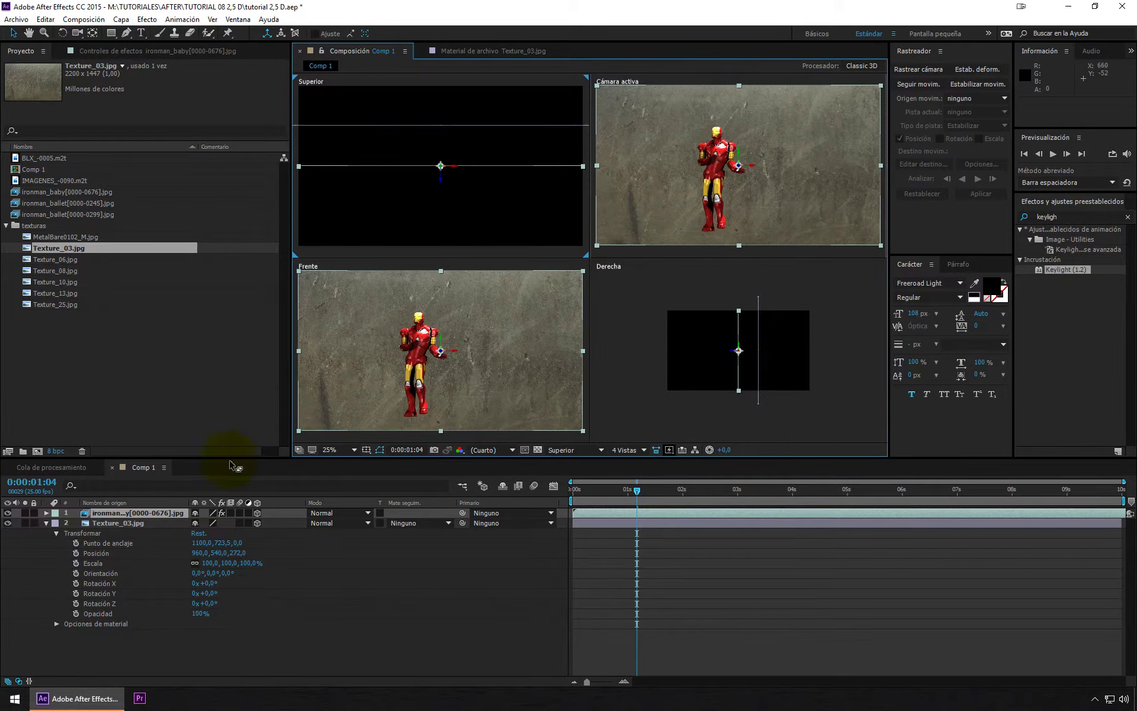
- Test tilting the texture around X, then reset its X rotation to 0°
left_click(210, 593)
left_click(251, 589)
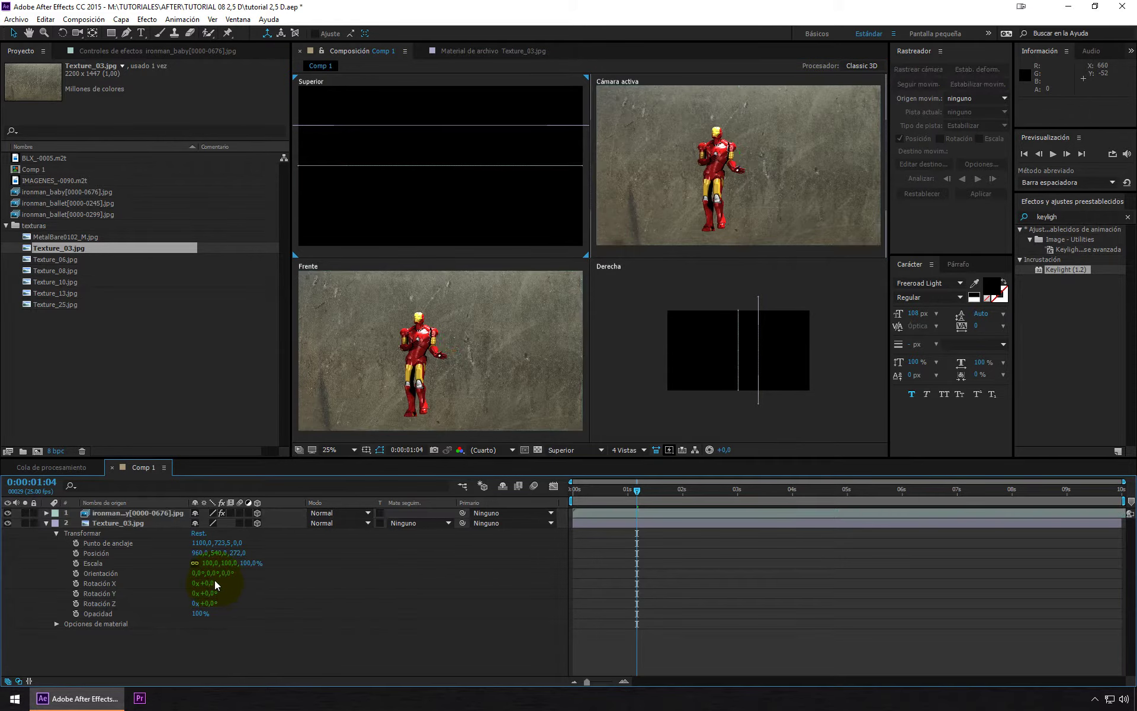
mouse_move(215, 585)
left_mouse_down()
mouse_move(240, 587)
mouse_move(224, 589)
left_mouse_up()
left_click(209, 583)
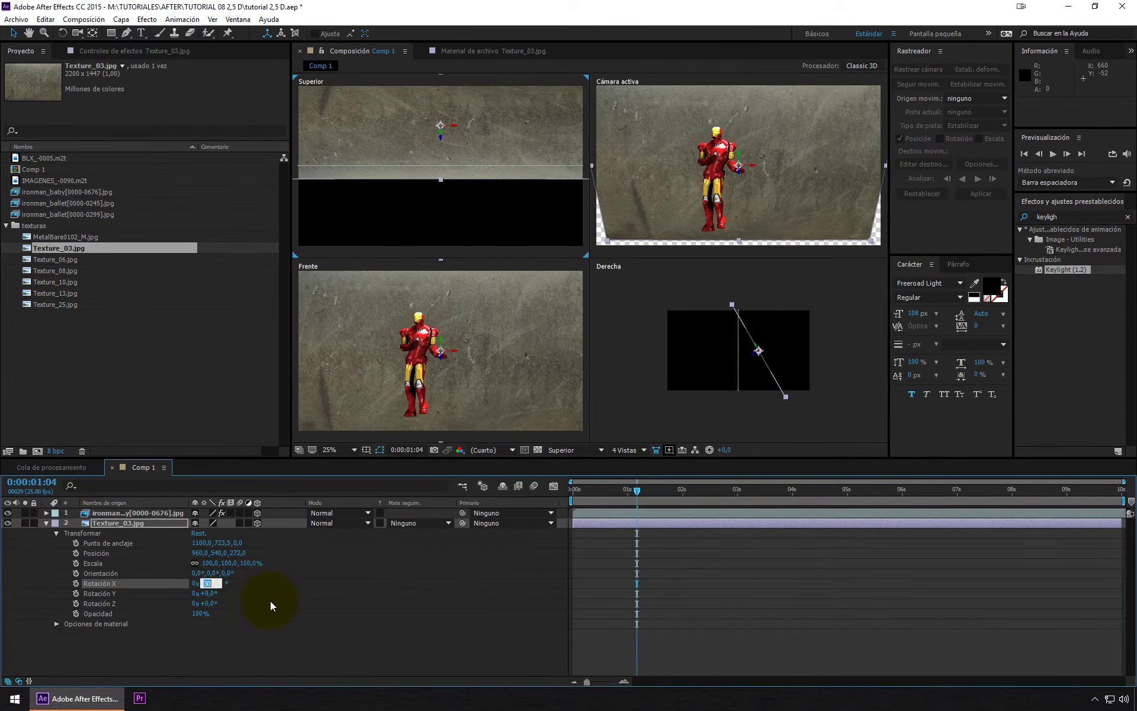
type("0")
left_click(318, 654)
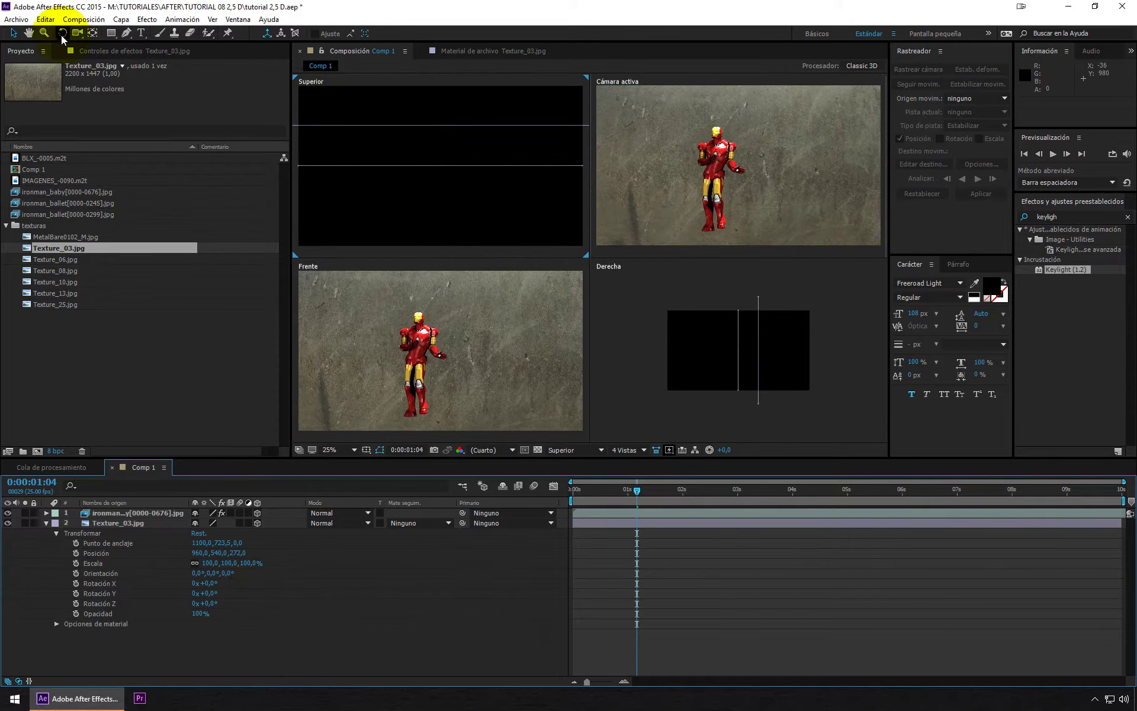
left_click(63, 36)
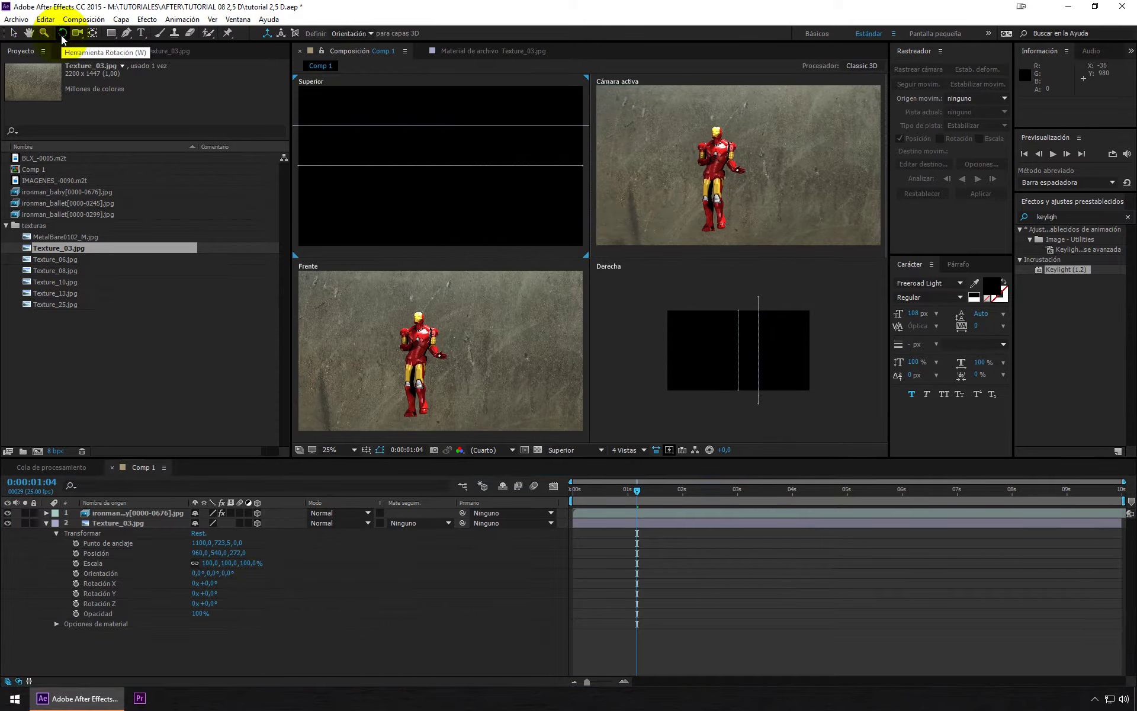
left_click(650, 524)
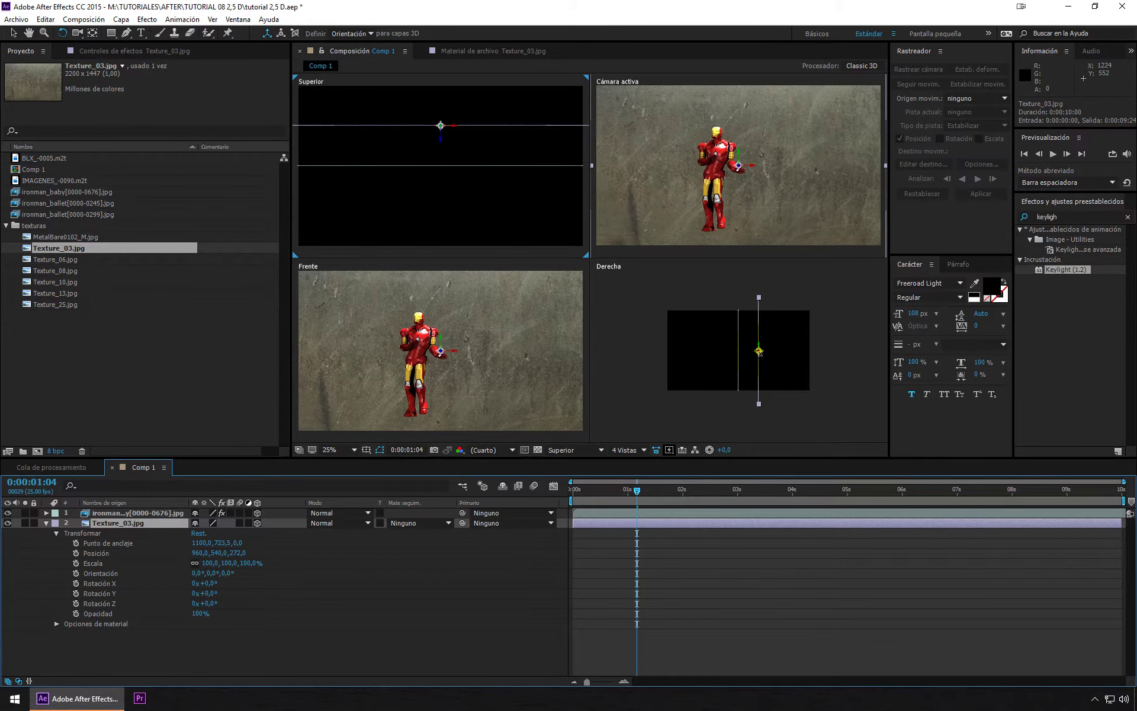
scroll(767, 361, "up", 3)
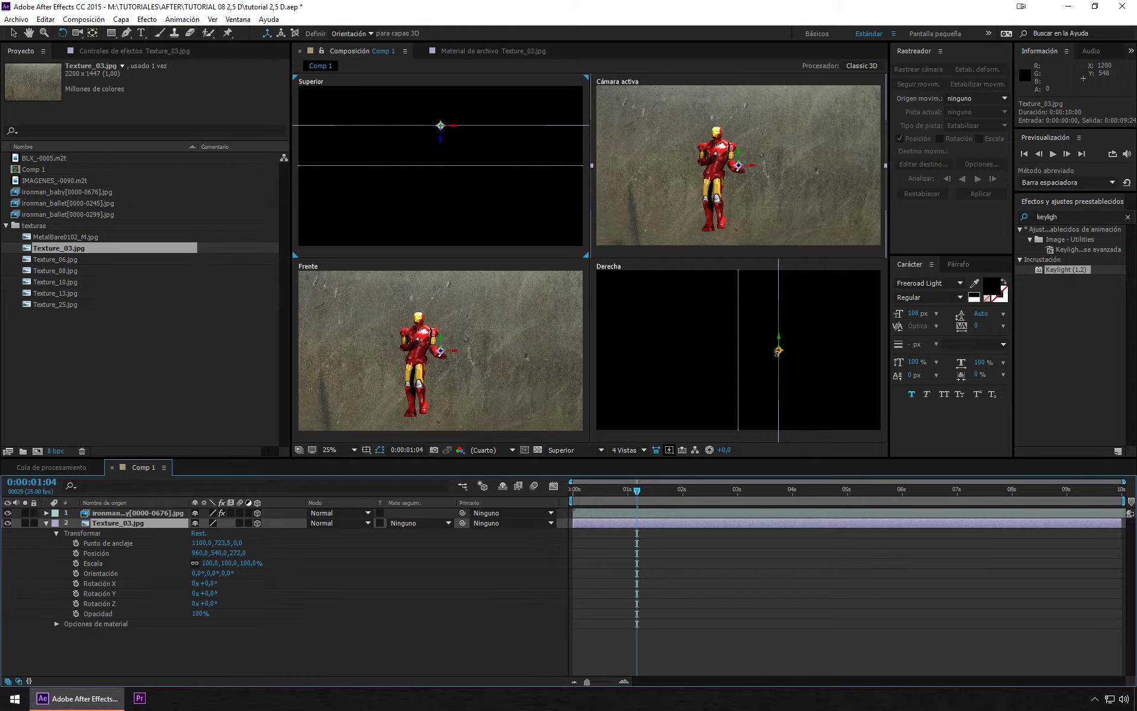
left_click_drag(780, 352, 786, 357)
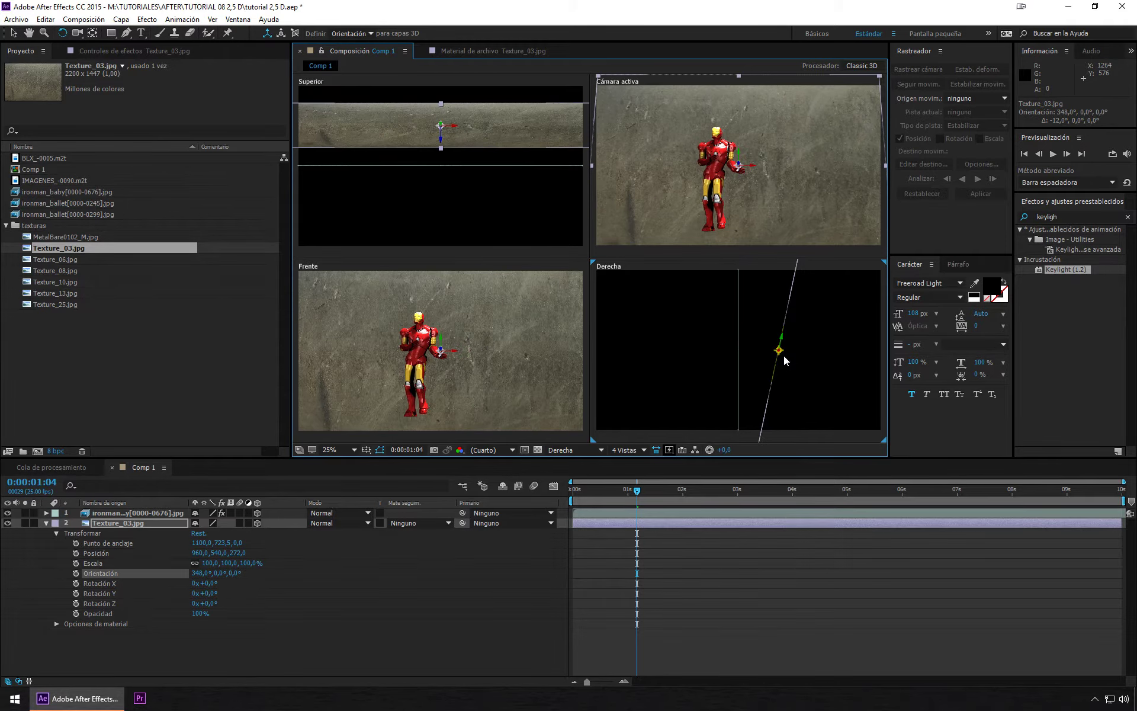
key("ctrl+z")
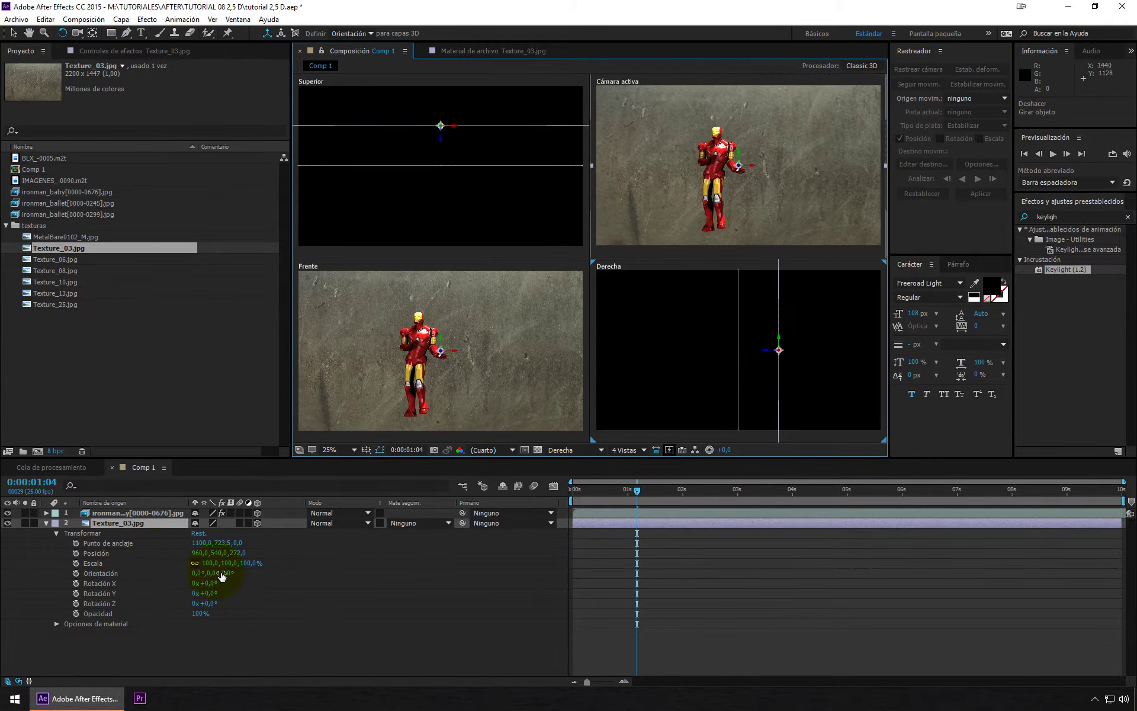
- Reset Texture_03's Z rotation to 0° and set its X rotation to -90°
left_click_drag(214, 605, 223, 603)
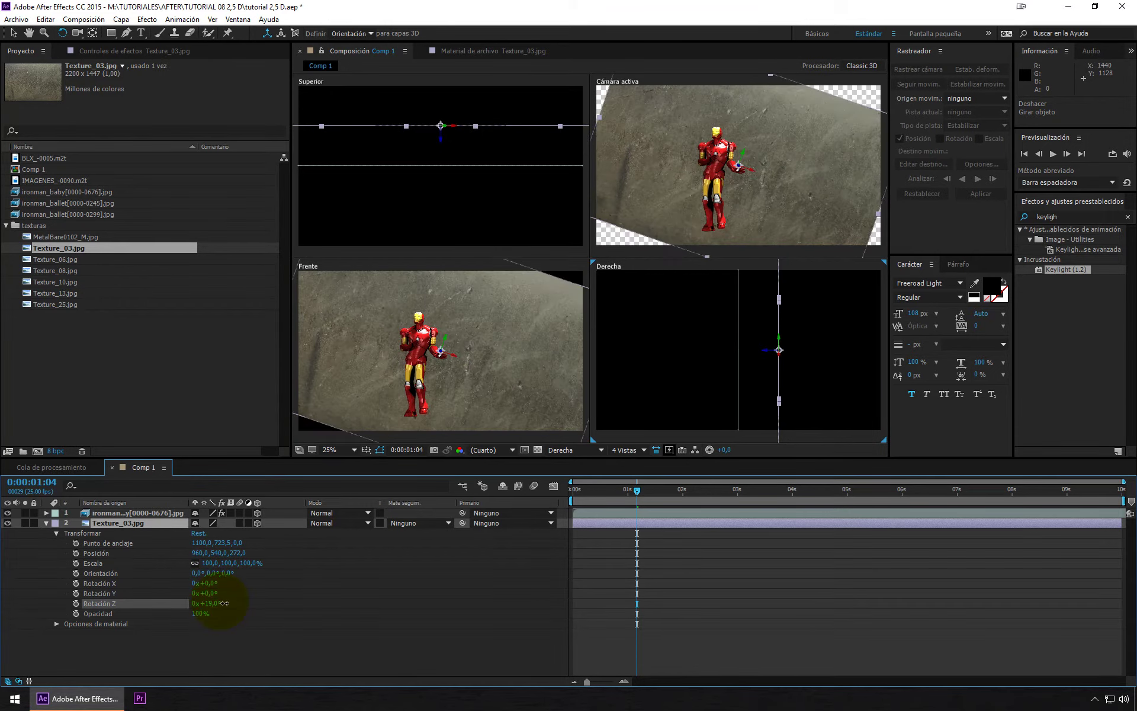
left_click(215, 603)
type("0")
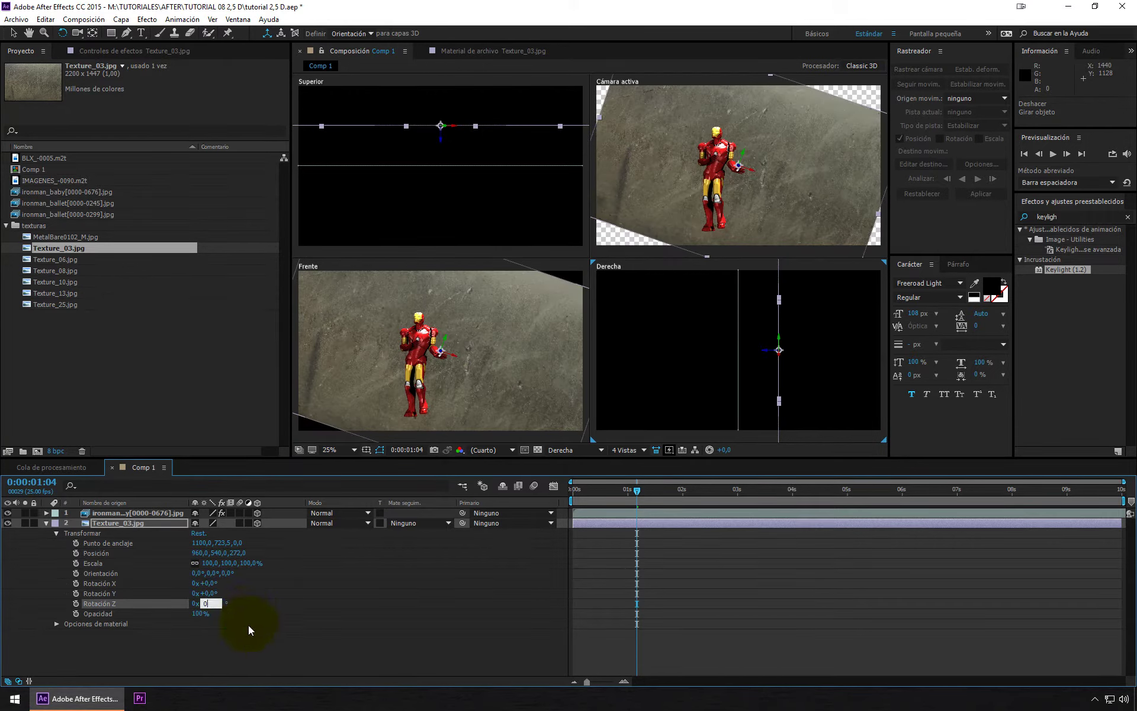
left_click(249, 629)
mouse_move(210, 587)
left_mouse_down()
mouse_move(222, 589)
mouse_move(185, 593)
left_mouse_up()
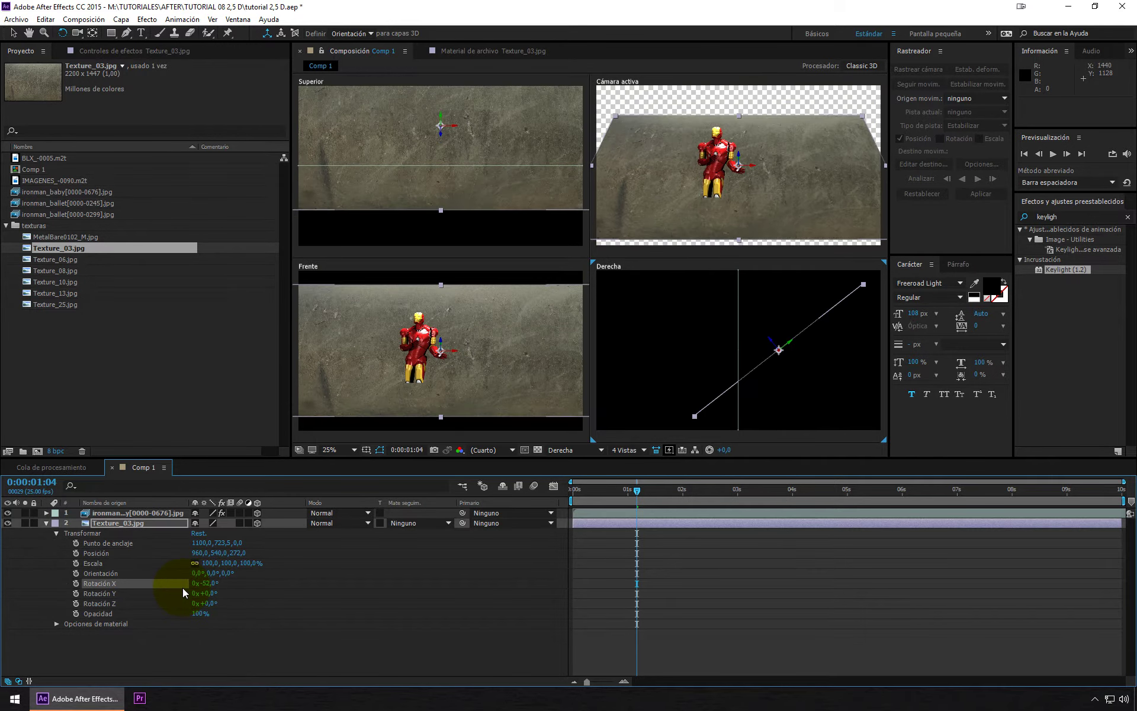
left_click(211, 583)
key("Return")
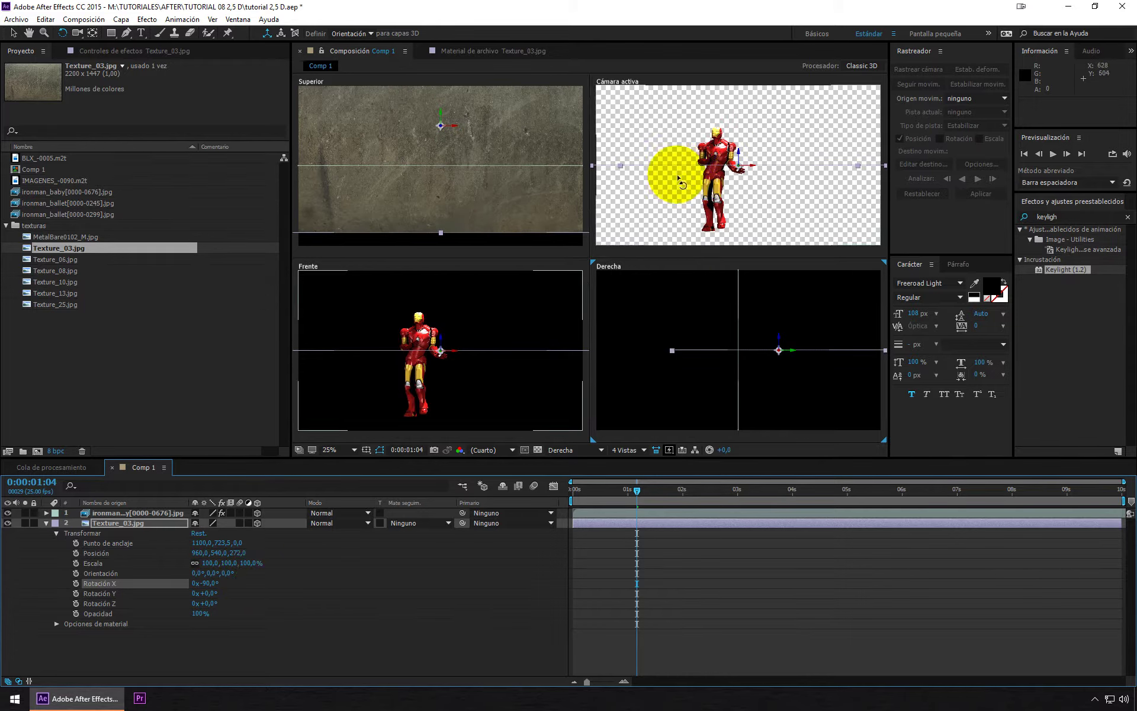
- Switch to the Selection tool and make the Frente view the active viewport
left_click(13, 33)
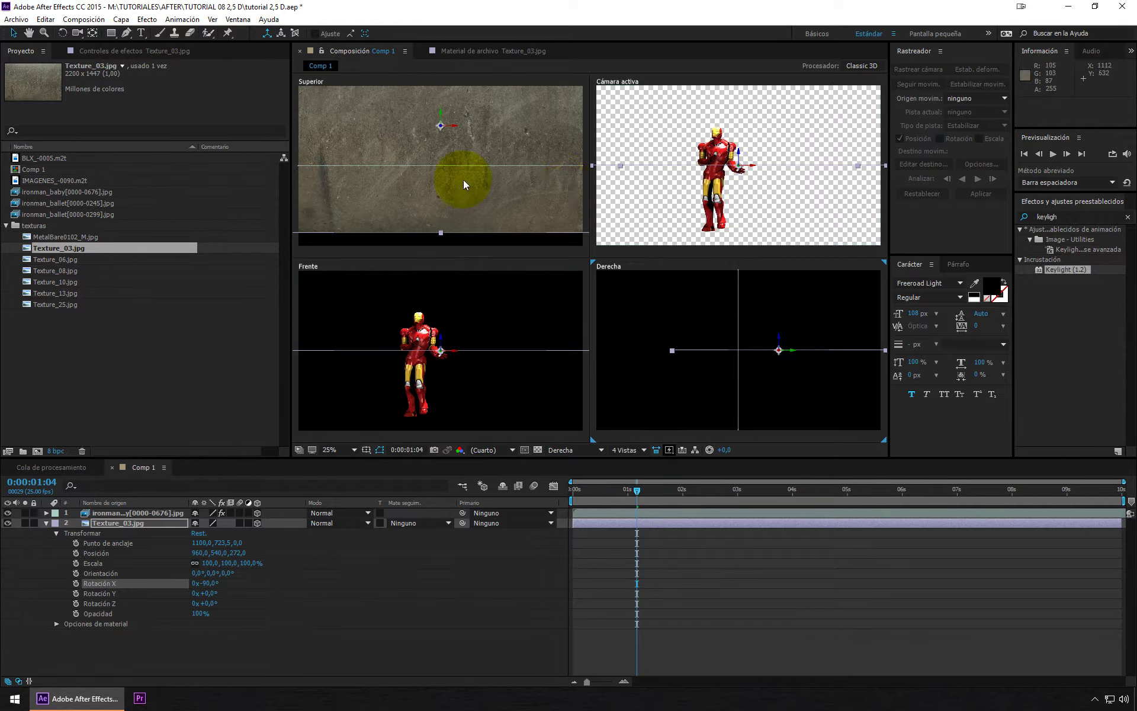
scroll(463, 180, "down", 3)
scroll(457, 178, "up", 3)
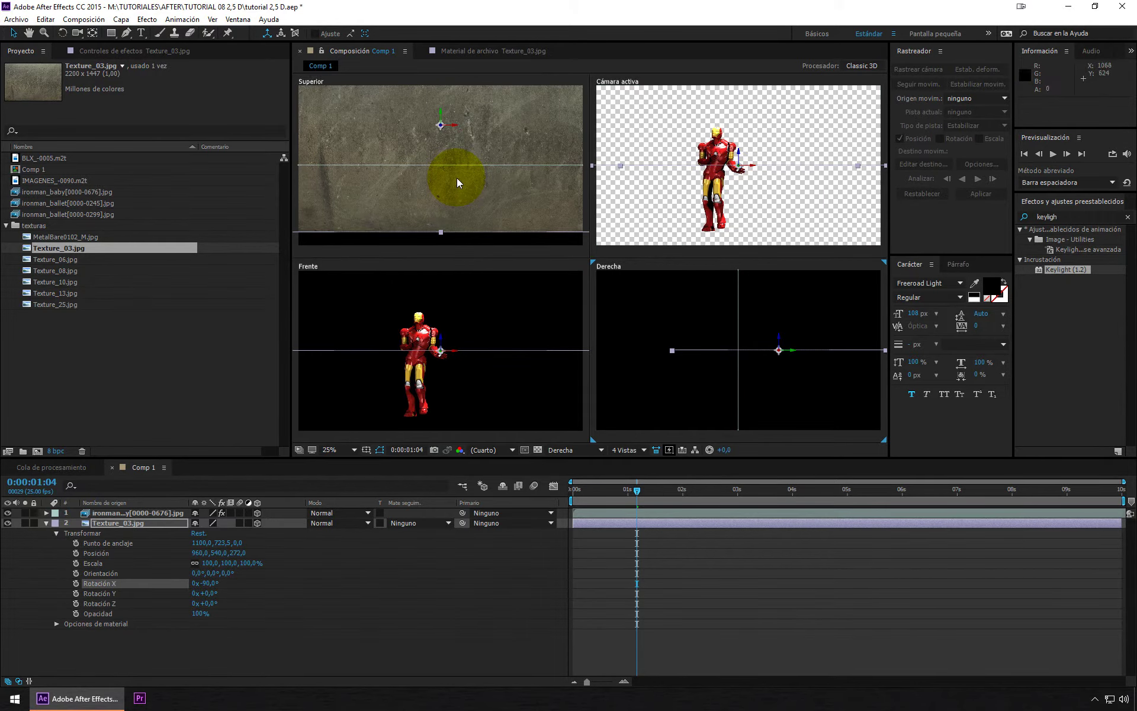
left_click(442, 342)
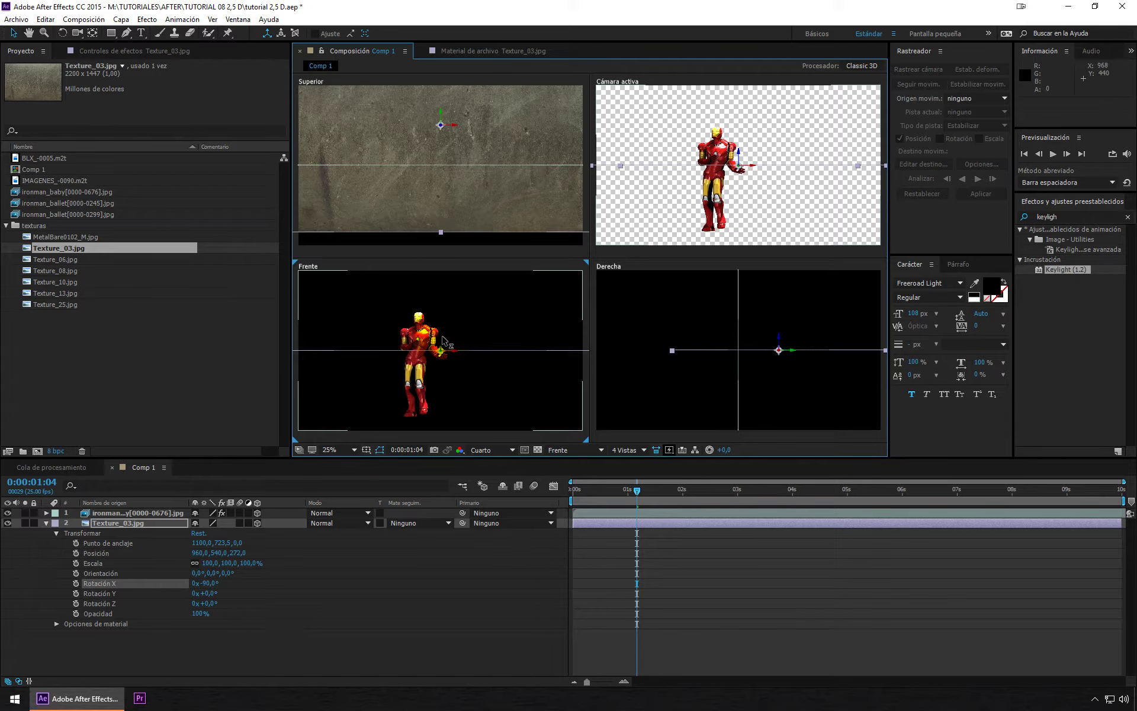
- Drop Texture_03 to position Y 988 under Iron Man's feet and scrub the timeline to check
left_click_drag(443, 341, 437, 406)
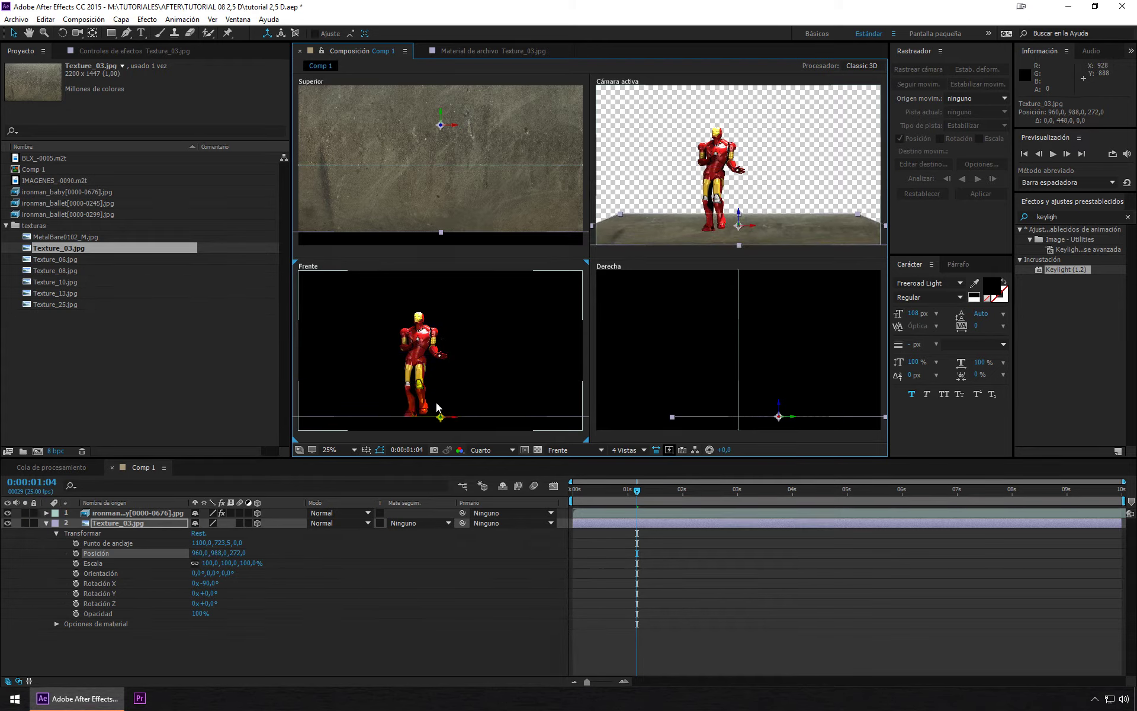
left_click_drag(642, 494, 885, 501)
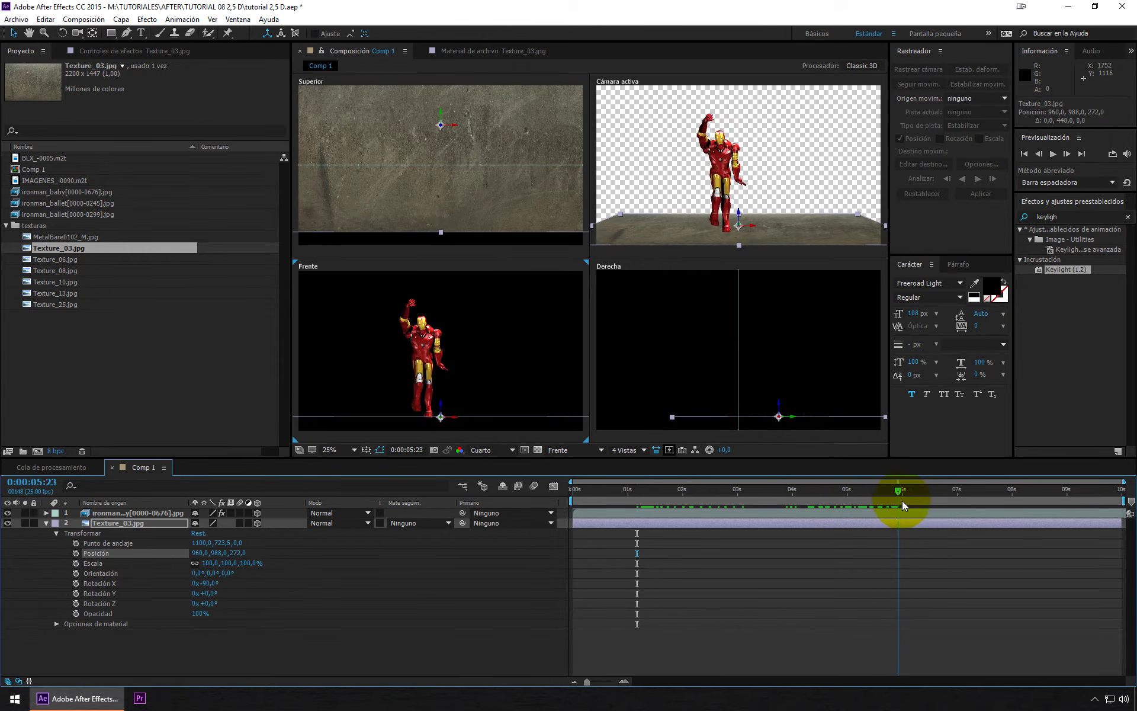
left_click_drag(885, 499, 812, 505)
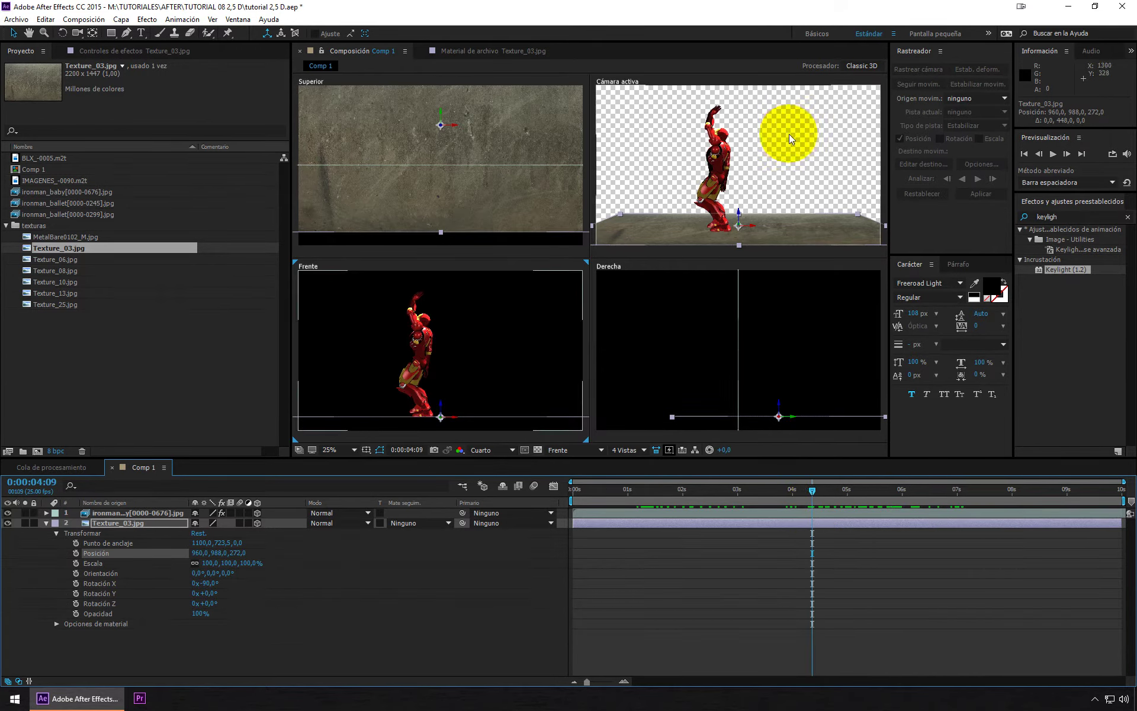
left_click(47, 523)
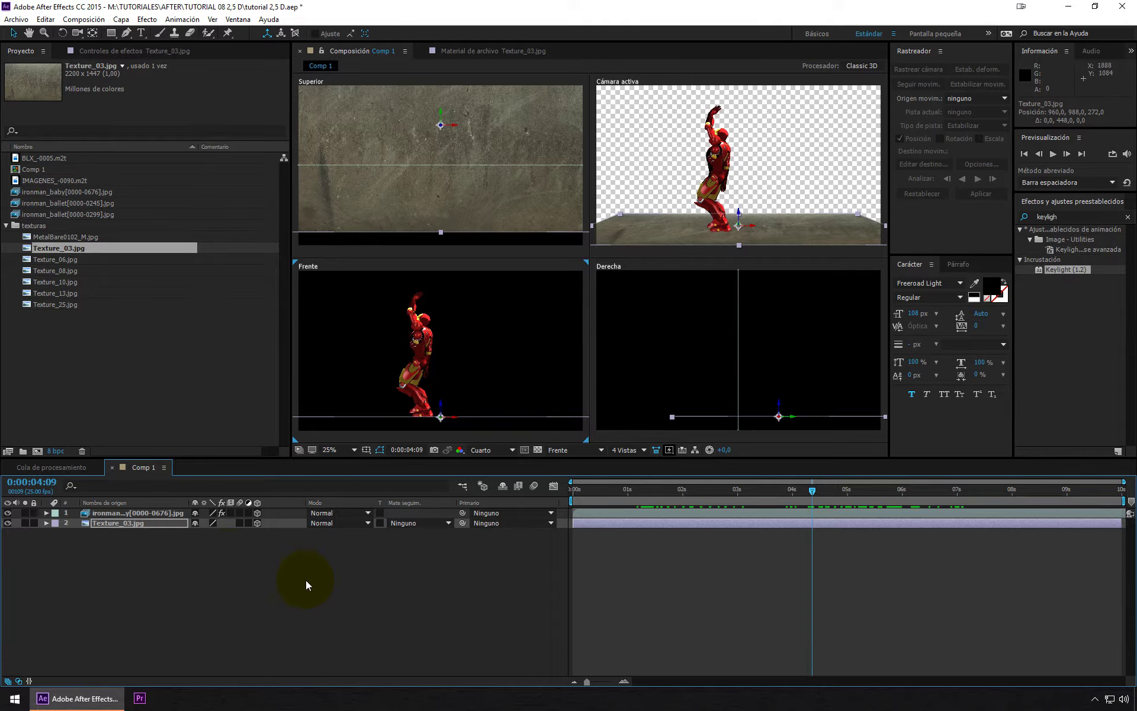
- Open the Camera Settings dialog for a new camera layer and browse the lens presets
right_click(306, 581)
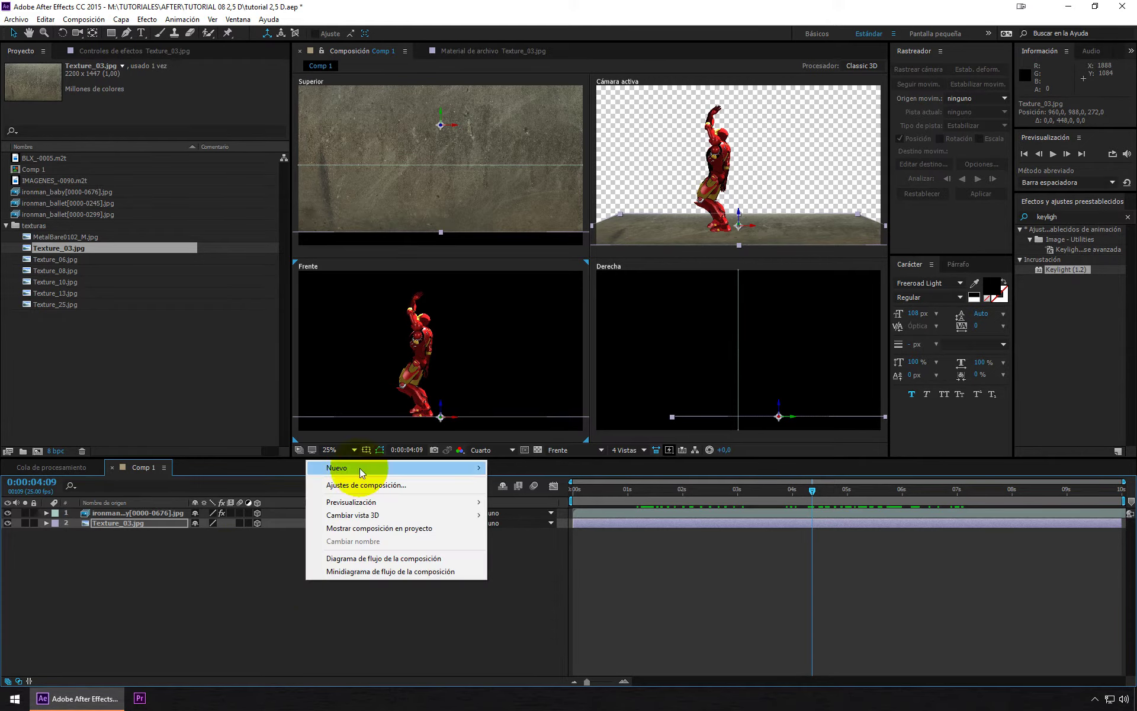
mouse_move(360, 469)
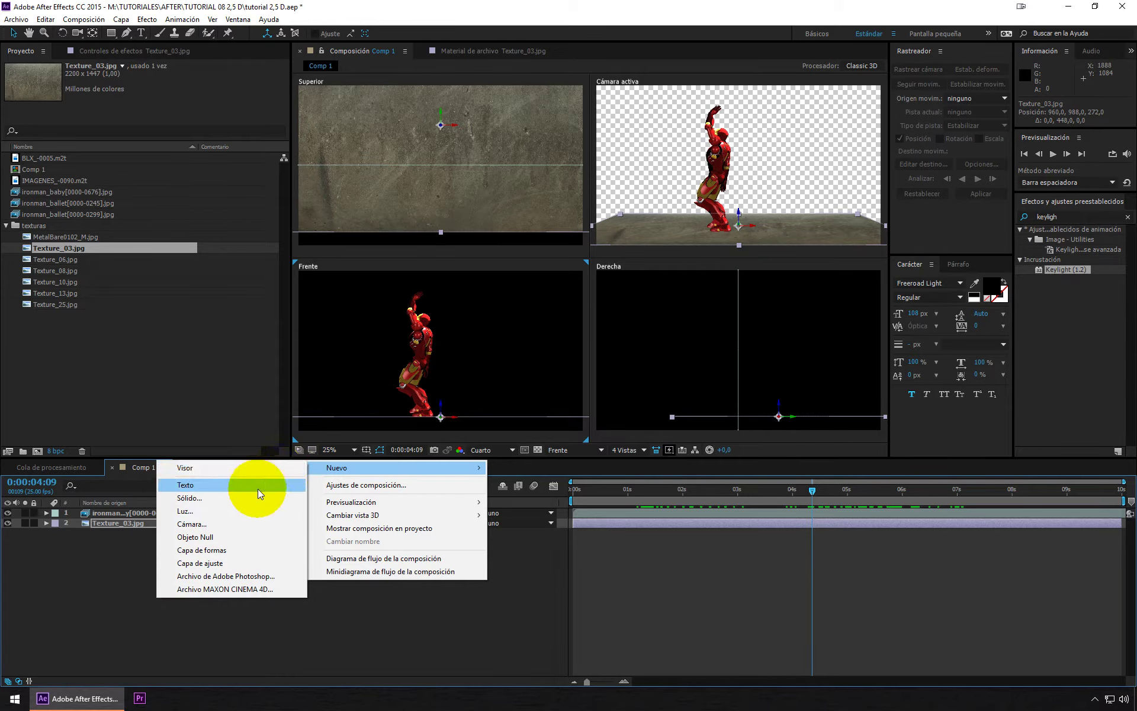
left_click(255, 521)
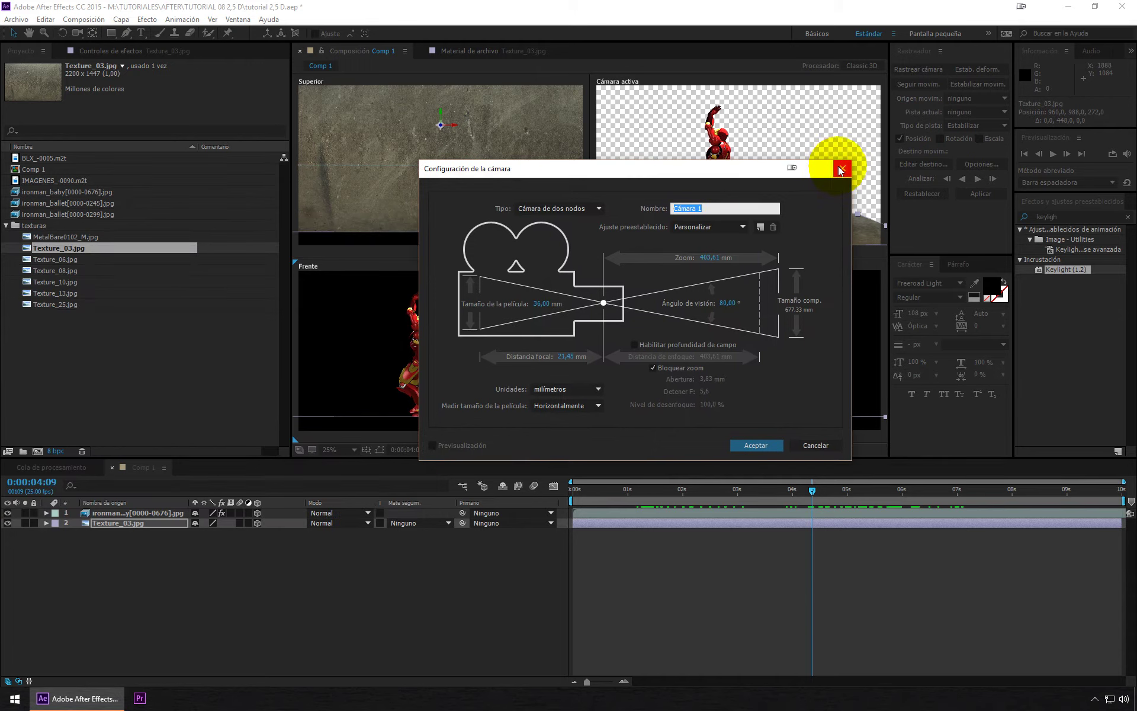
left_click(840, 170)
right_click(318, 598)
left_click(385, 486)
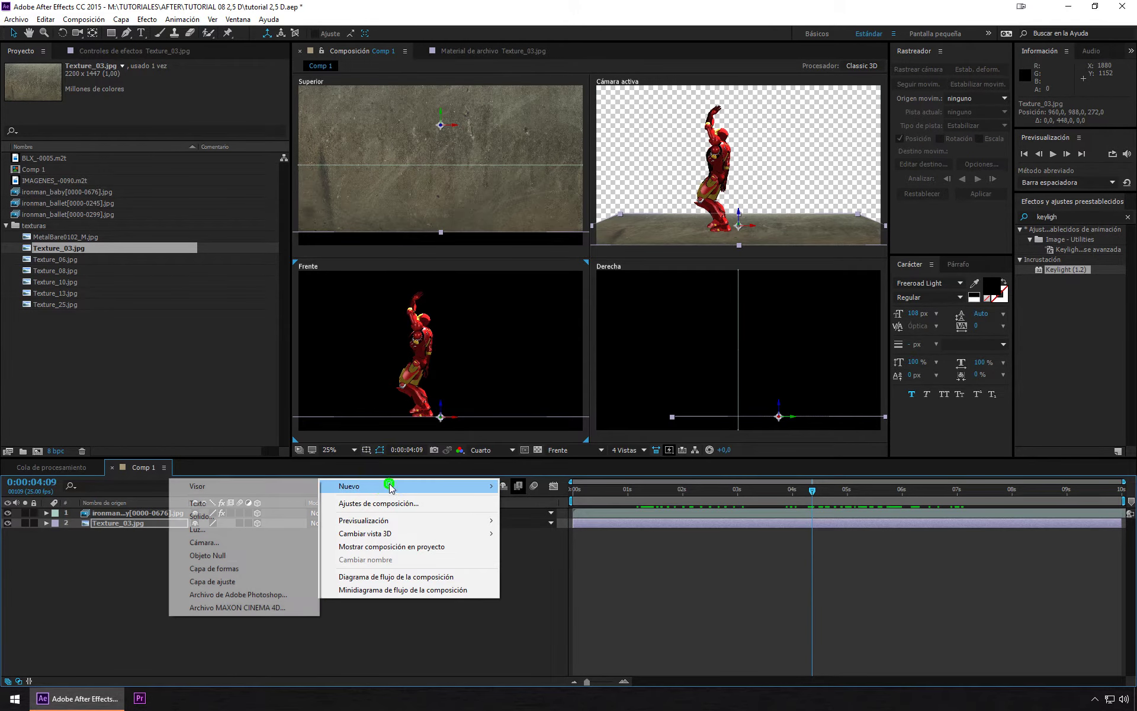
left_click(224, 541)
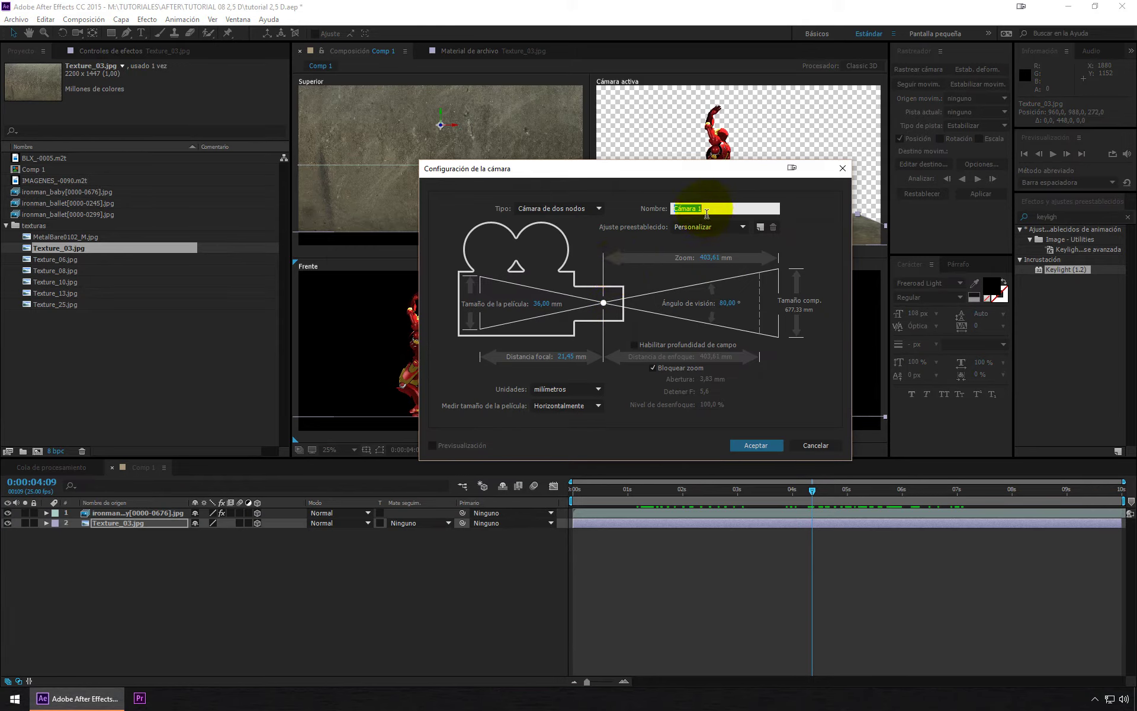
left_click(694, 230)
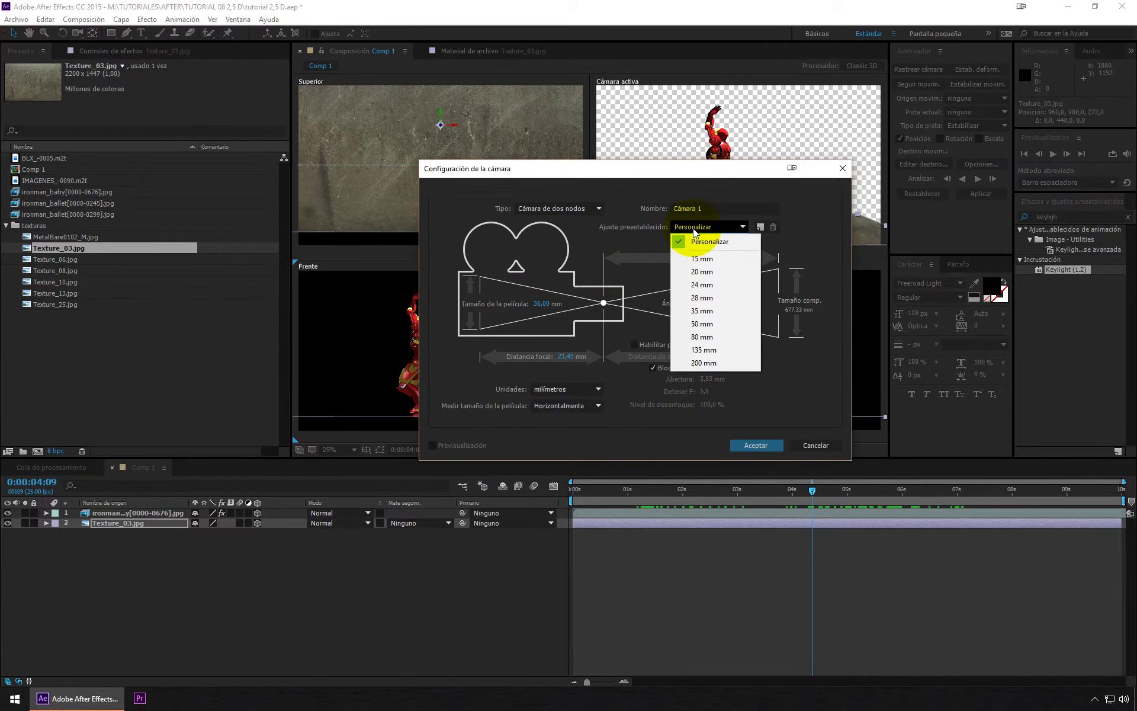
left_click(632, 248)
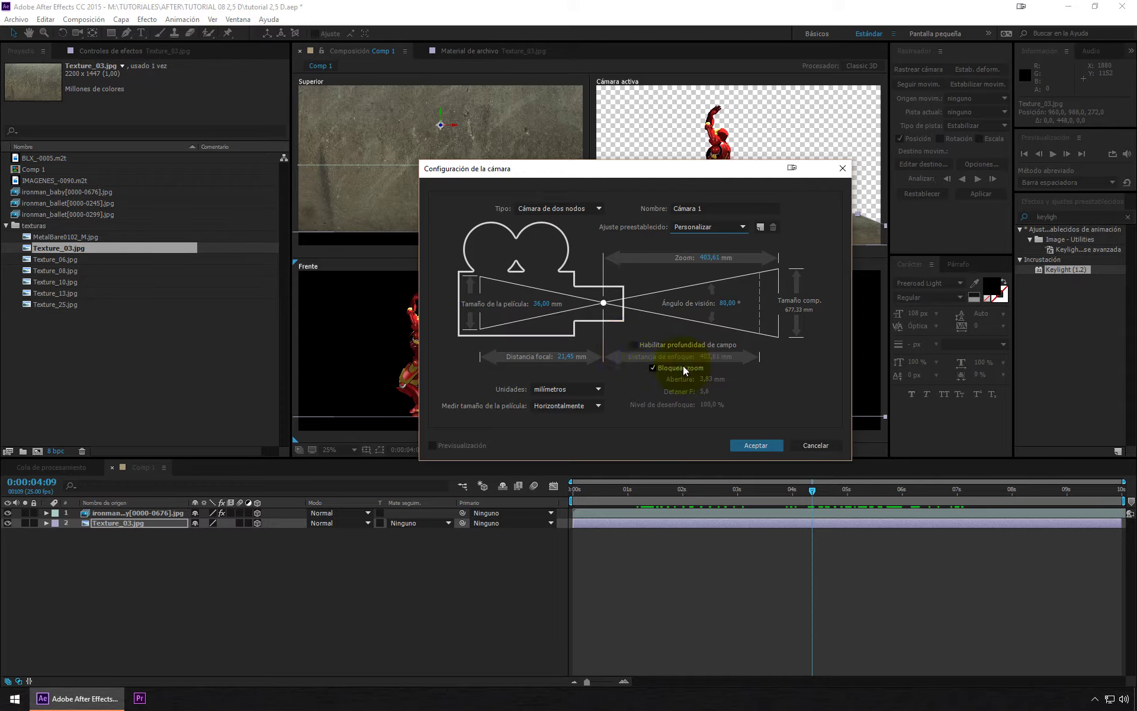
- Choose the 35 mm lens preset and add Cámara 1 to Comp 1
left_click(715, 228)
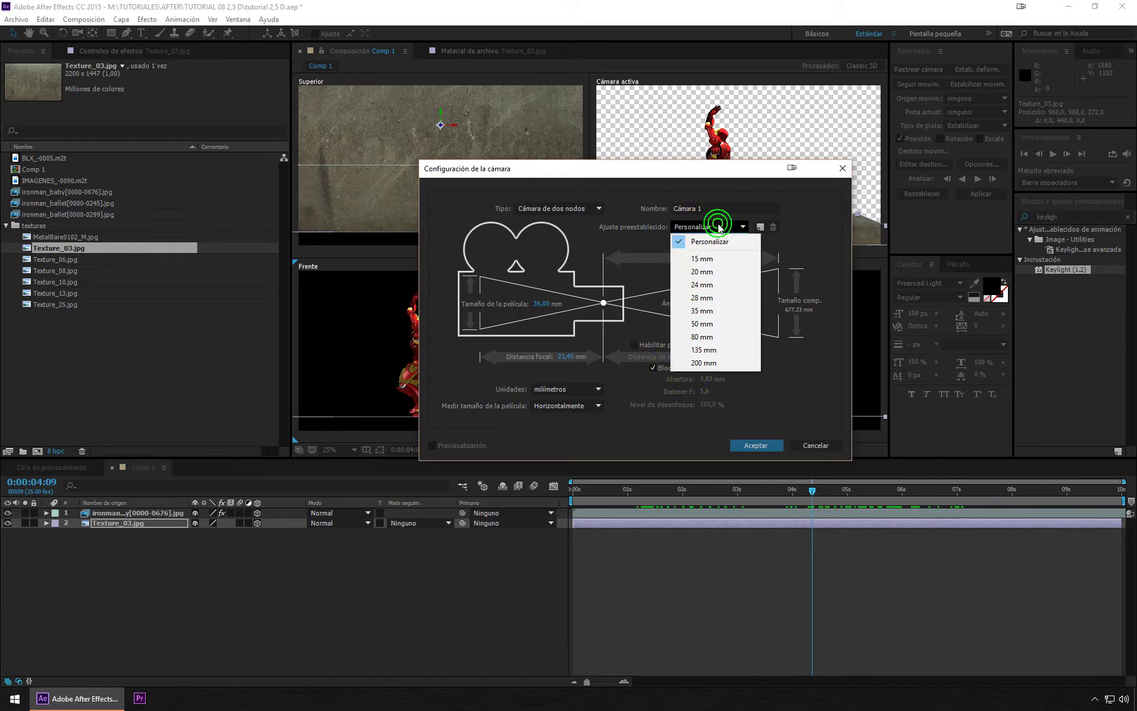
left_click(716, 324)
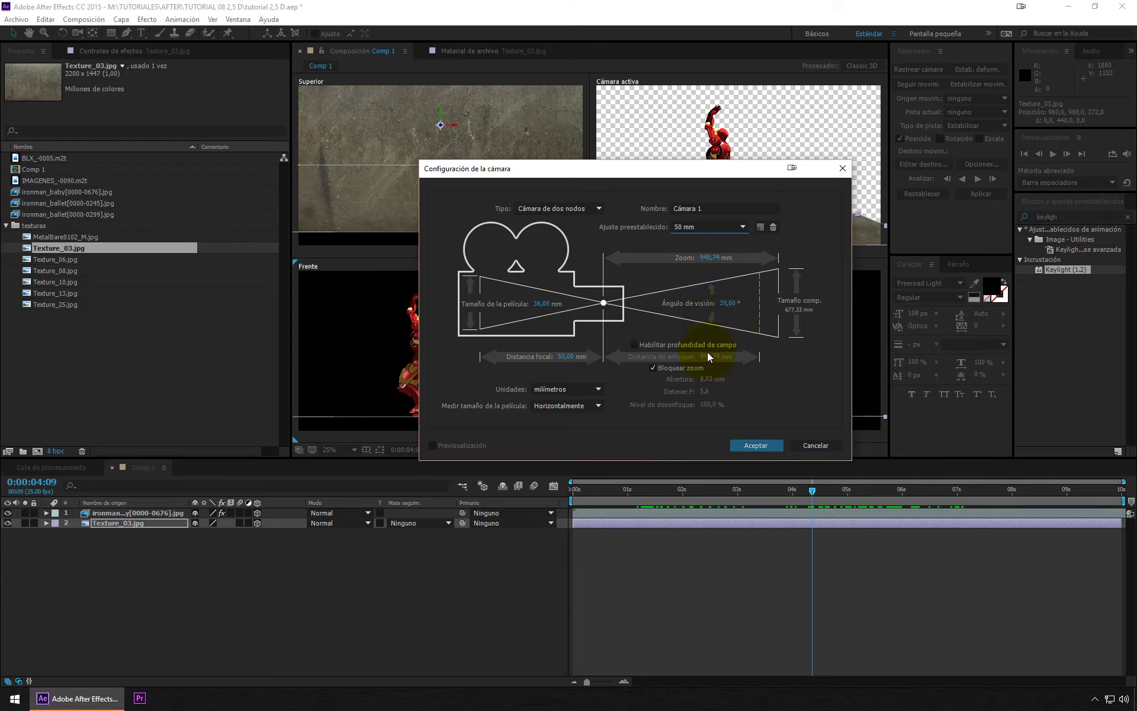
left_click(724, 229)
left_click(702, 308)
left_click(762, 446)
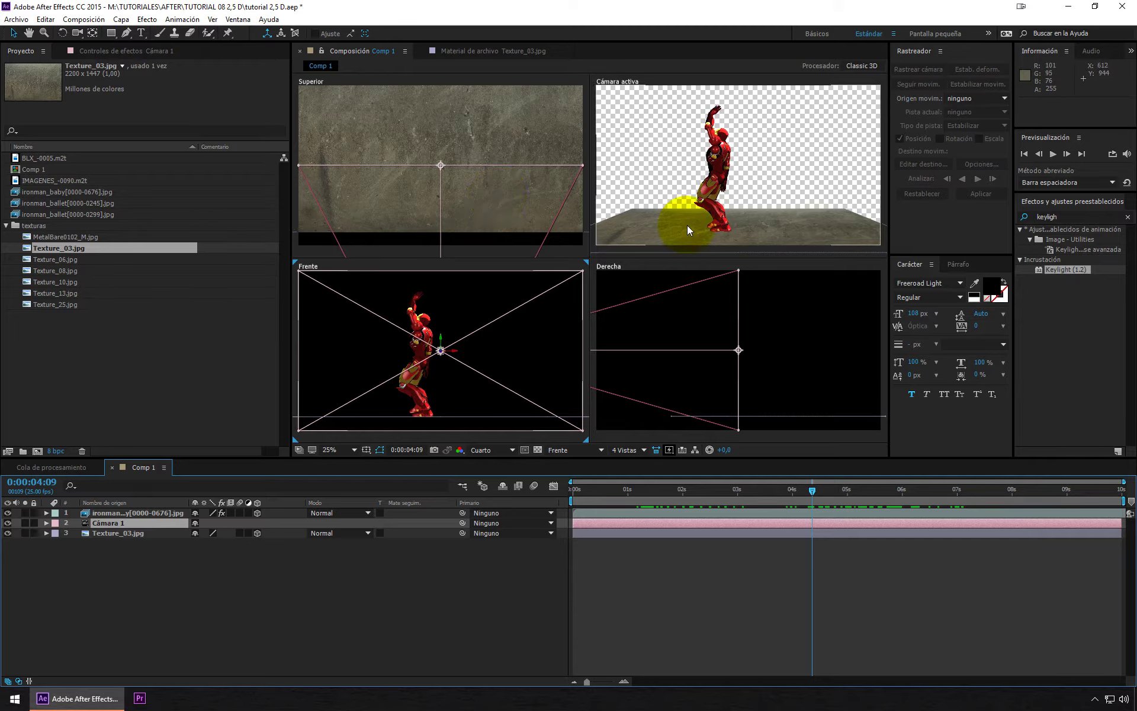
- Select Cámara 1 and review its camera settings without changing them
scroll(541, 205, "down", 3)
scroll(472, 190, "down", 3)
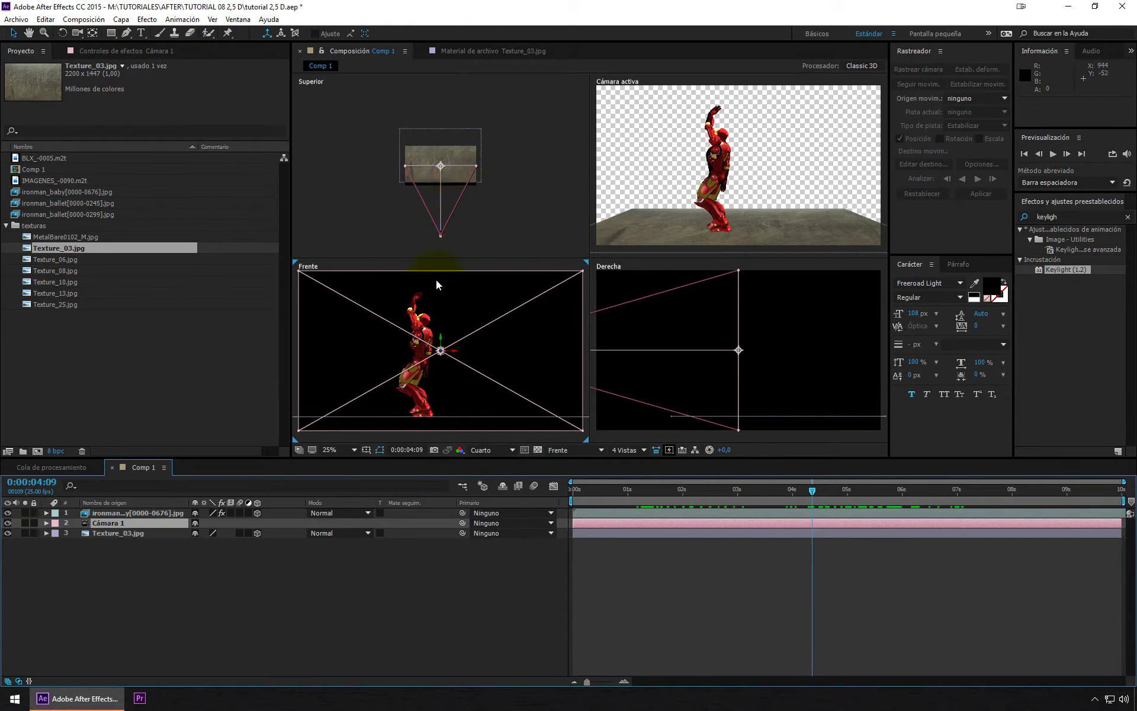
left_click(224, 589)
double_click(119, 523)
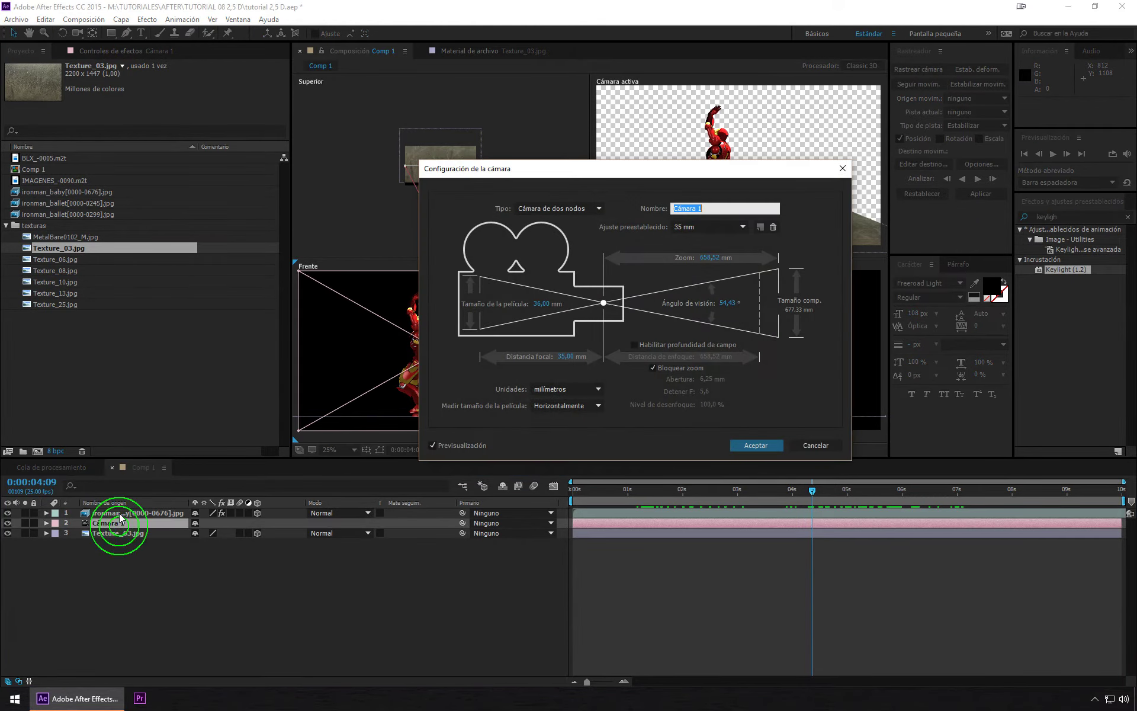
left_click(804, 447)
left_click(251, 605)
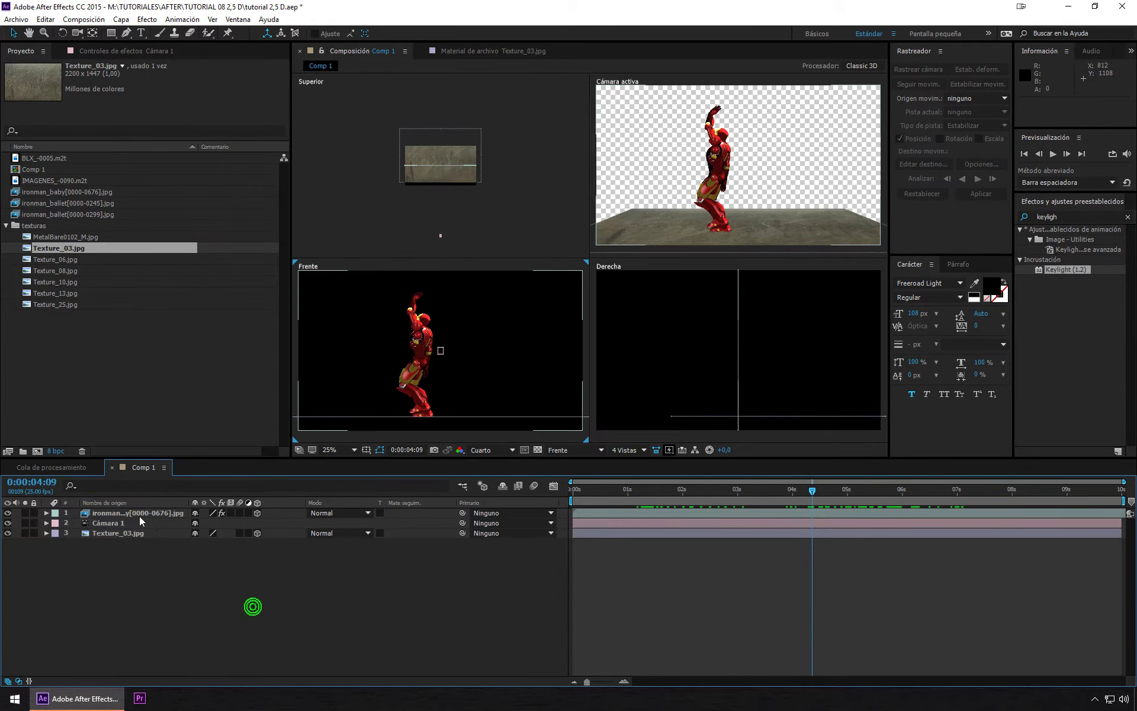
double_click(107, 523)
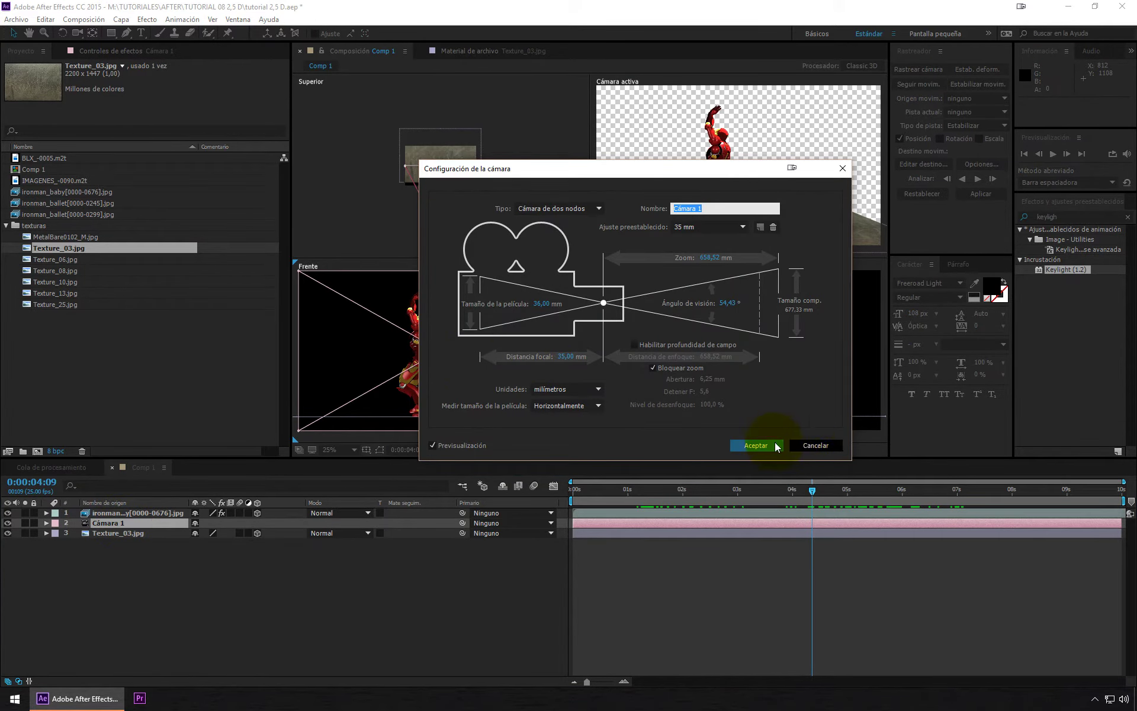
left_click(814, 445)
- Move Cámara 1 to the top of the layer stack and swing it left of the scene
left_click_drag(126, 522, 128, 513)
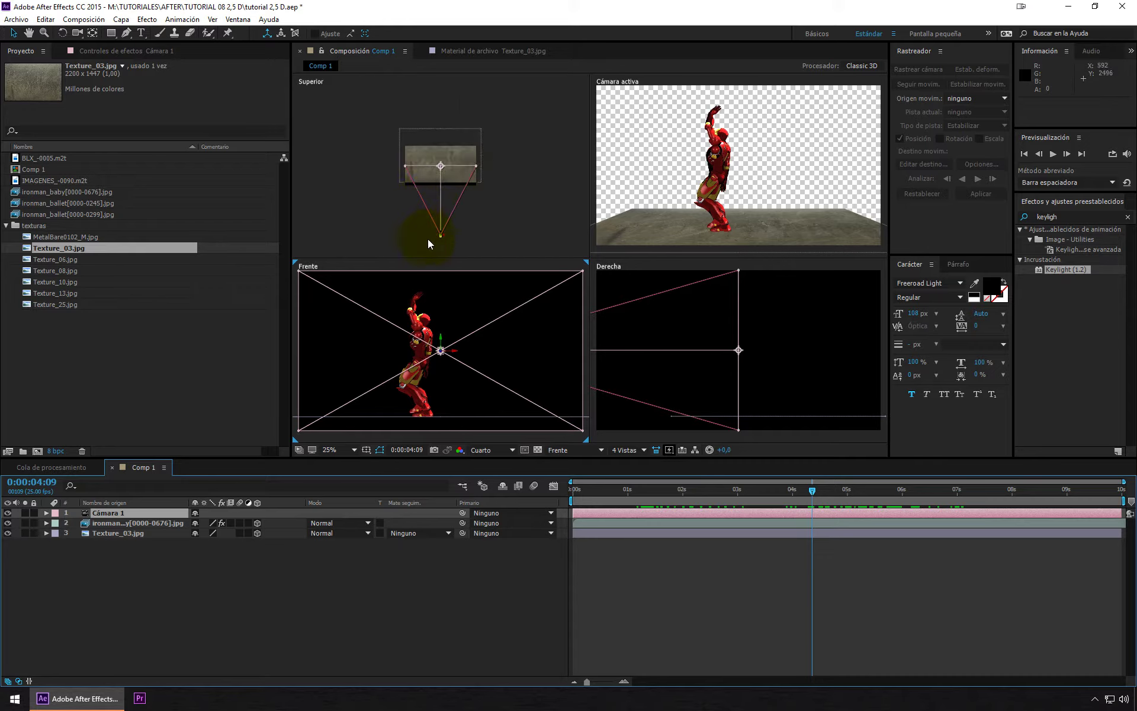
left_click(127, 602)
left_click(110, 513)
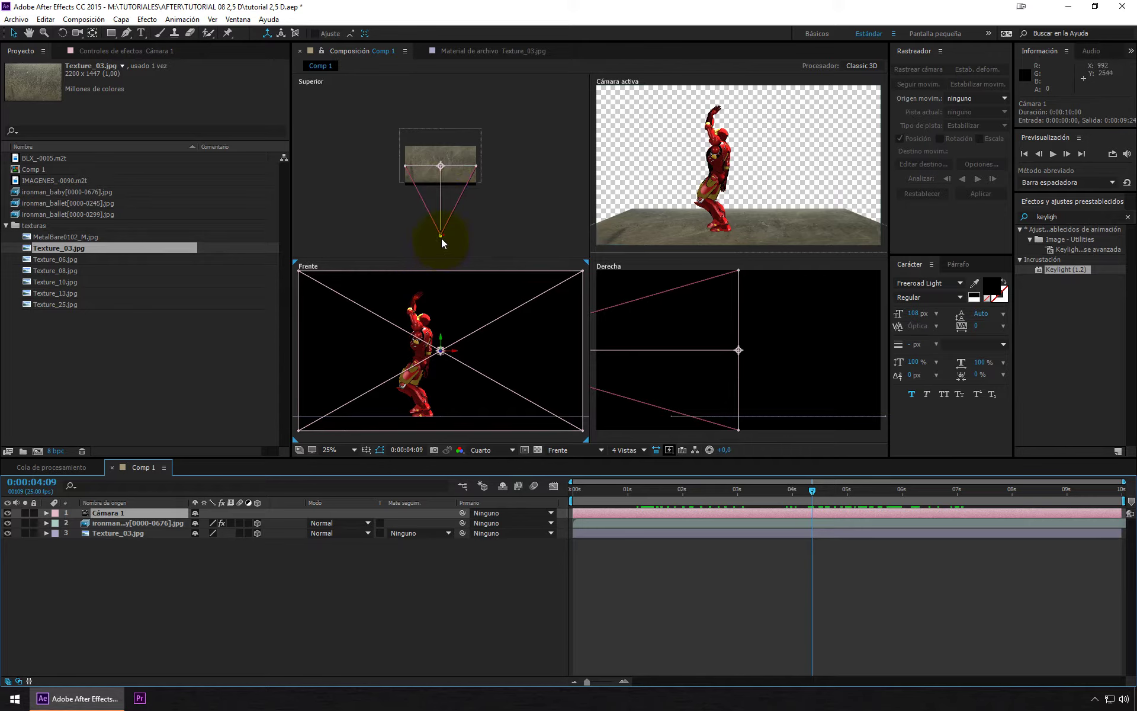
mouse_move(441, 237)
left_mouse_down()
mouse_move(348, 215)
mouse_move(472, 240)
mouse_move(541, 182)
mouse_move(464, 244)
mouse_move(531, 186)
mouse_move(412, 230)
mouse_move(426, 261)
mouse_move(414, 264)
left_mouse_up()
- Stretch the Texture_03 floor lengthwise in the Superior view by raising its Y scale
left_click(722, 237)
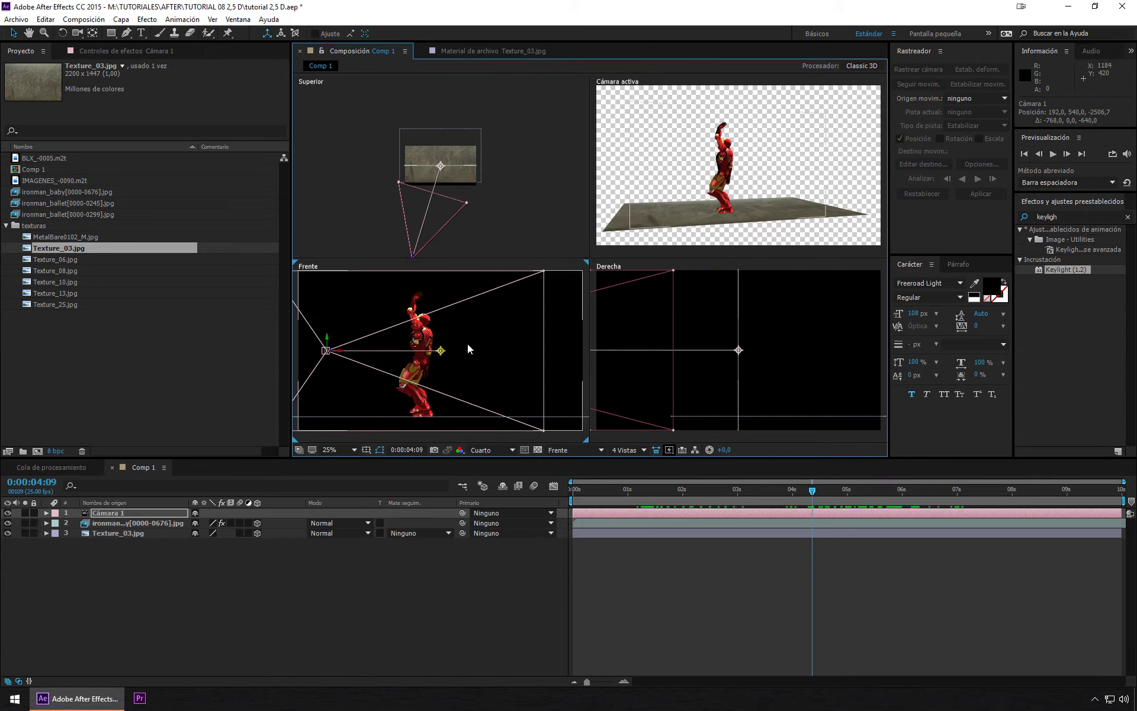
left_click(136, 534)
left_click(440, 185)
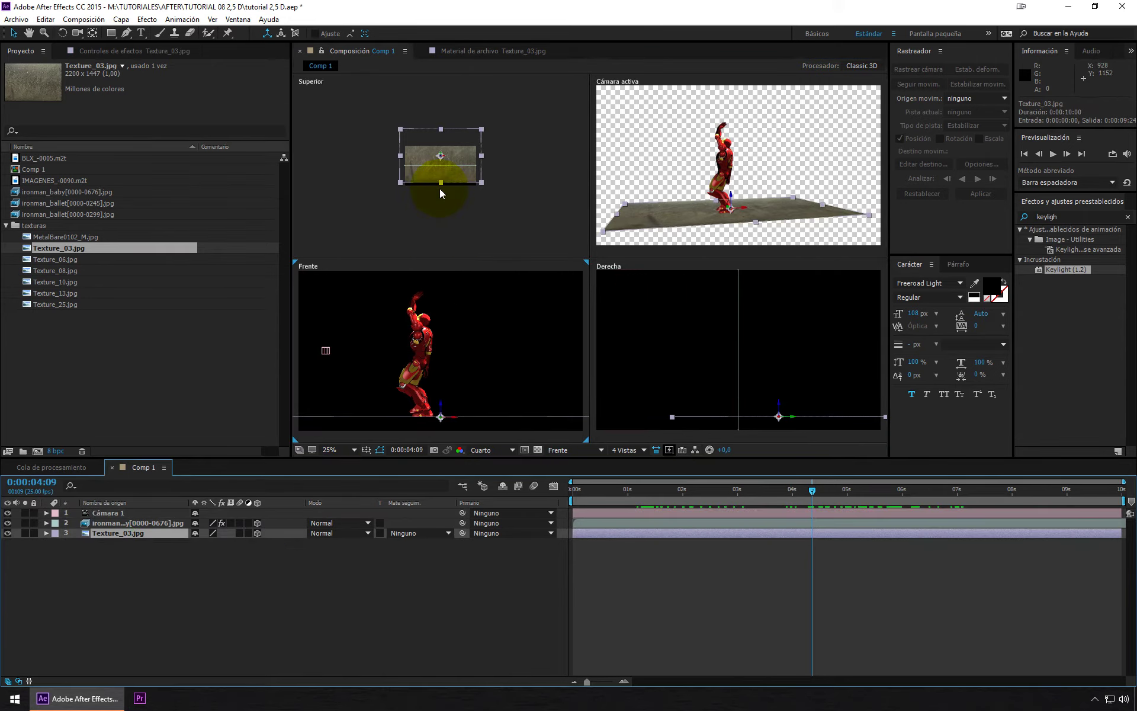
left_click_drag(442, 182, 442, 223)
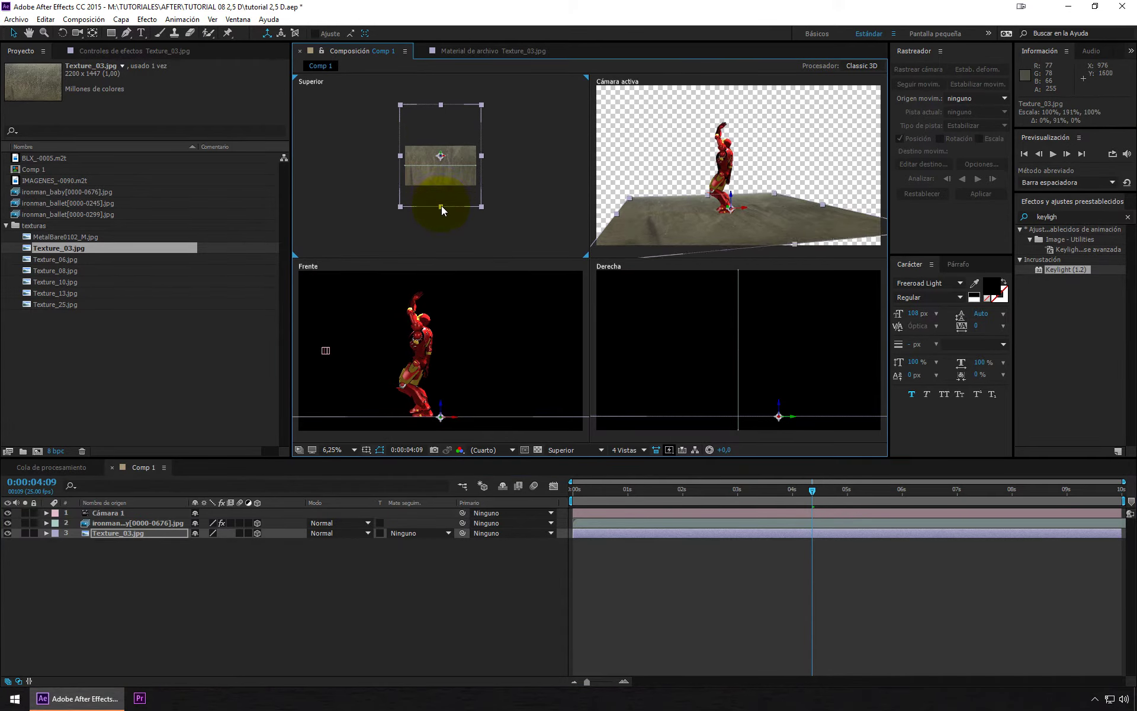
- Scale the floor to about 157% x 257% and preview Texture_08.jpg in the footage viewer
left_click(482, 157)
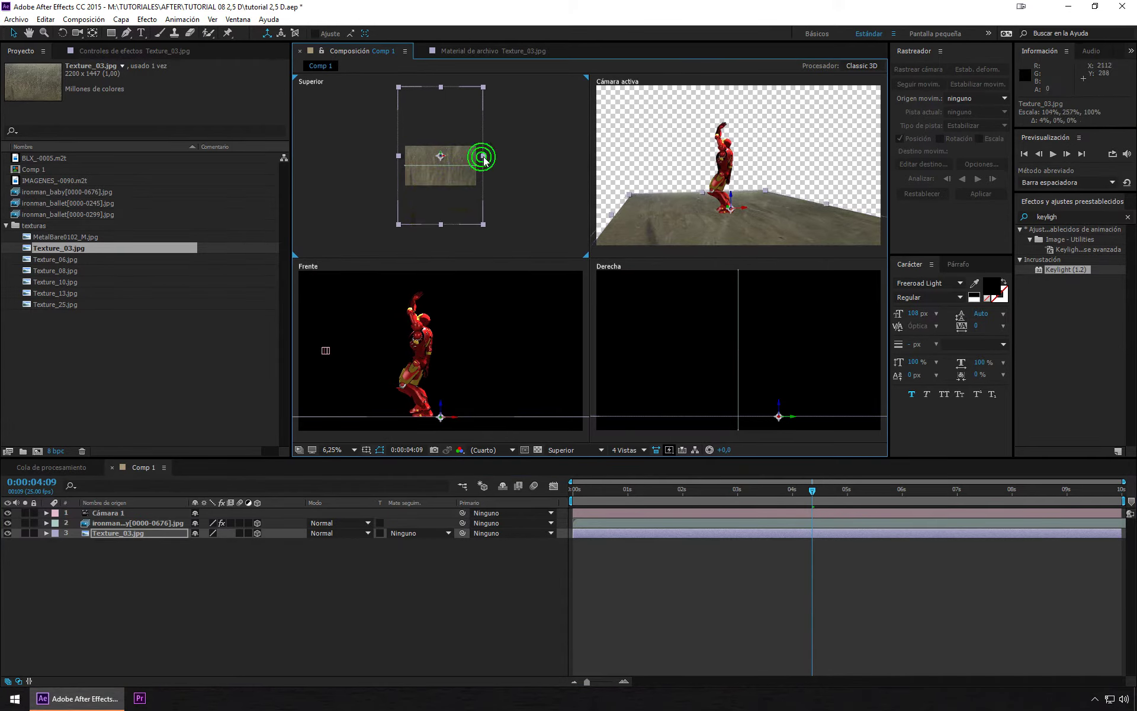
mouse_move(481, 157)
left_mouse_down()
mouse_move(505, 158)
mouse_move(444, 148)
left_mouse_up()
left_click(444, 152)
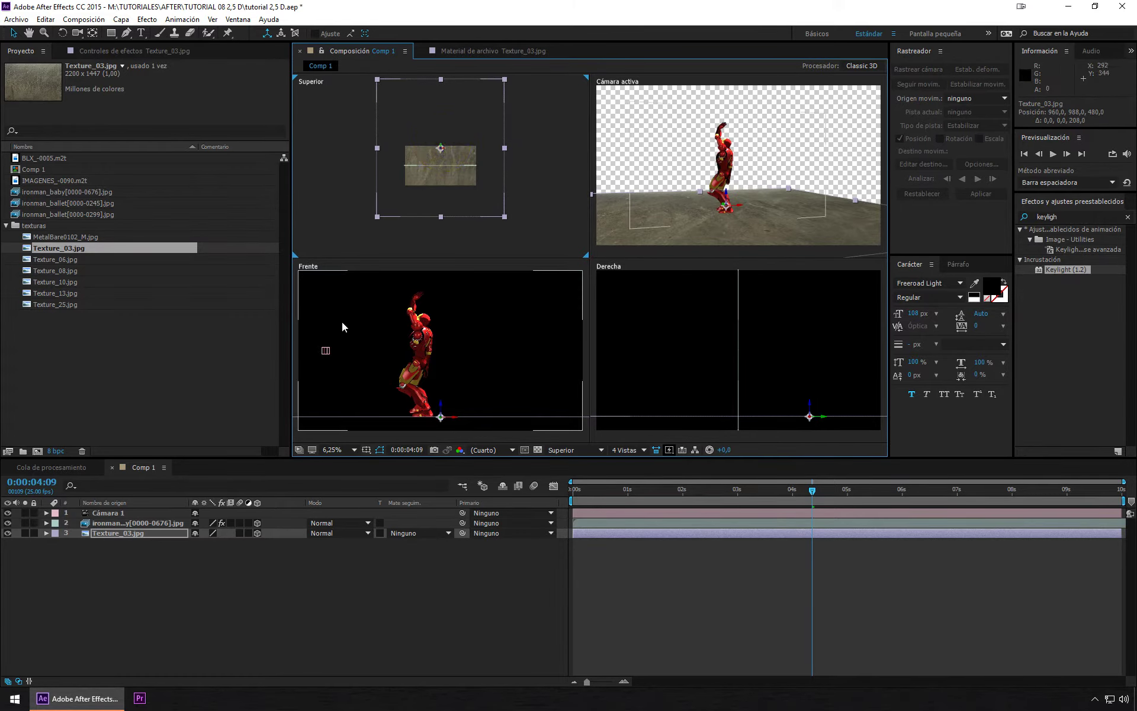
left_click(589, 264)
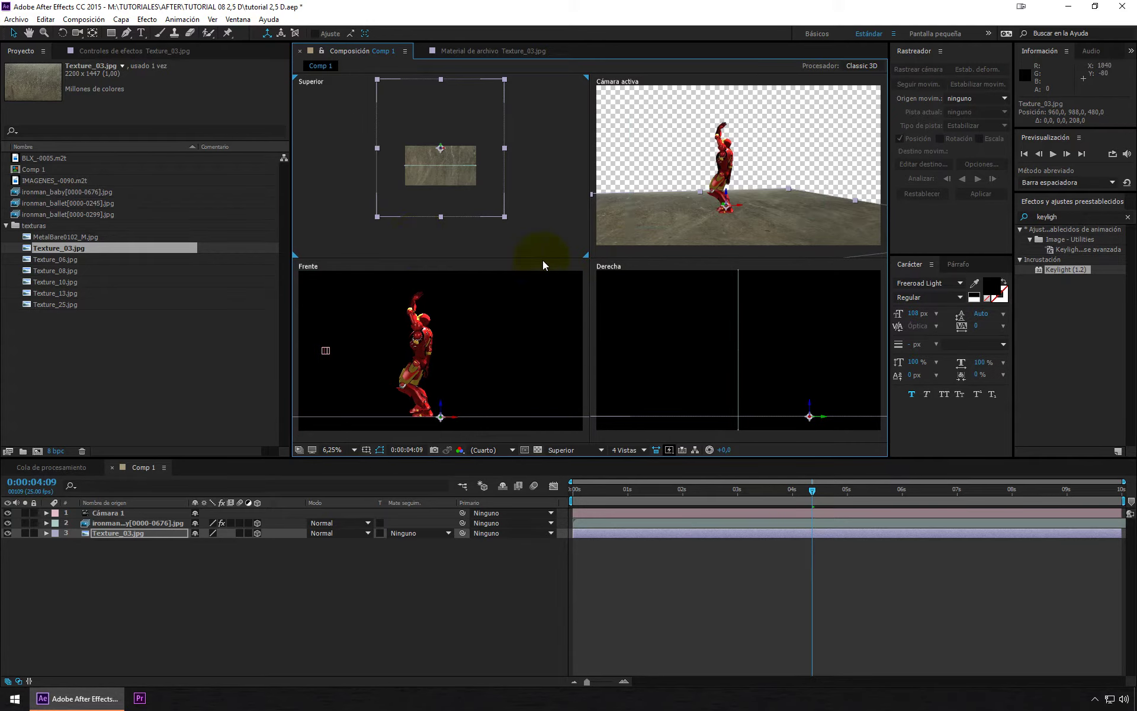
double_click(72, 272)
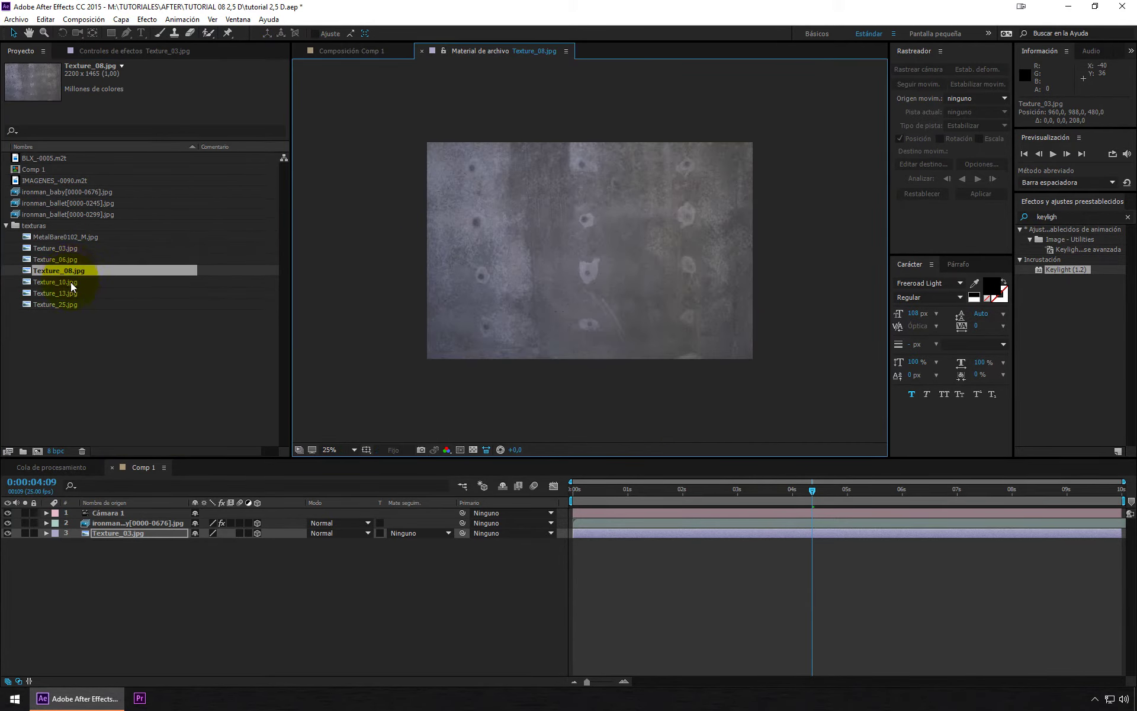
- Add Texture_08.jpg from the Project panel to Comp 1 as a new layer
double_click(71, 283)
double_click(74, 271)
left_click(72, 271)
left_click(83, 382)
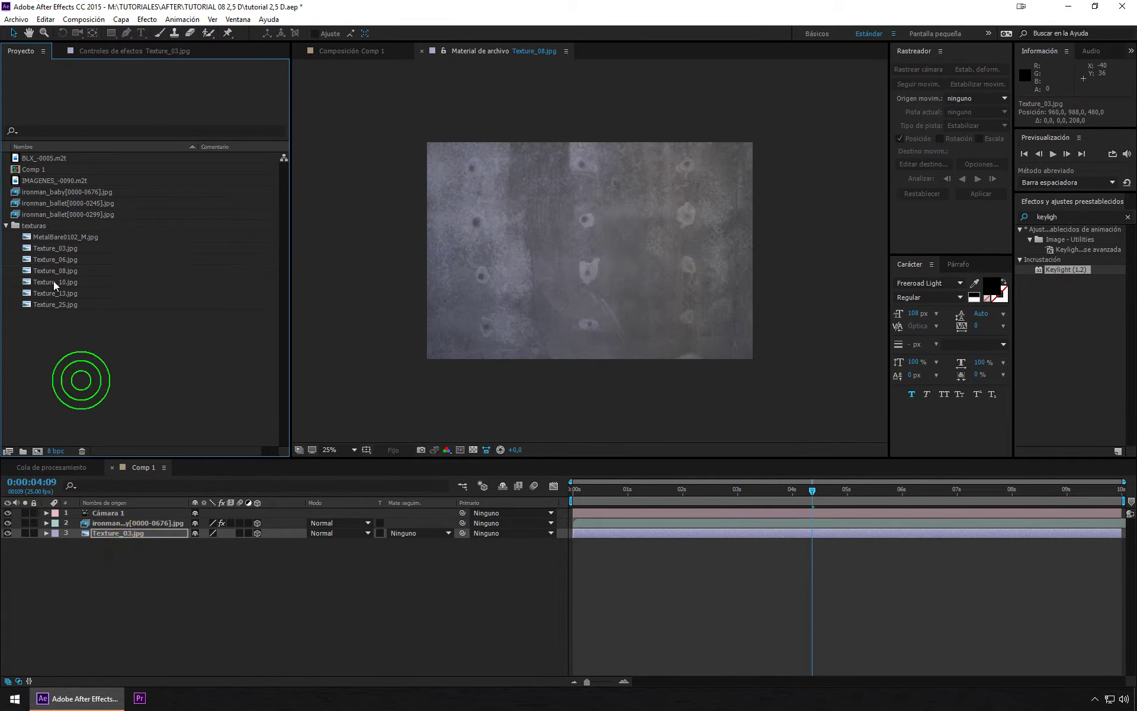
left_click_drag(60, 271, 157, 593)
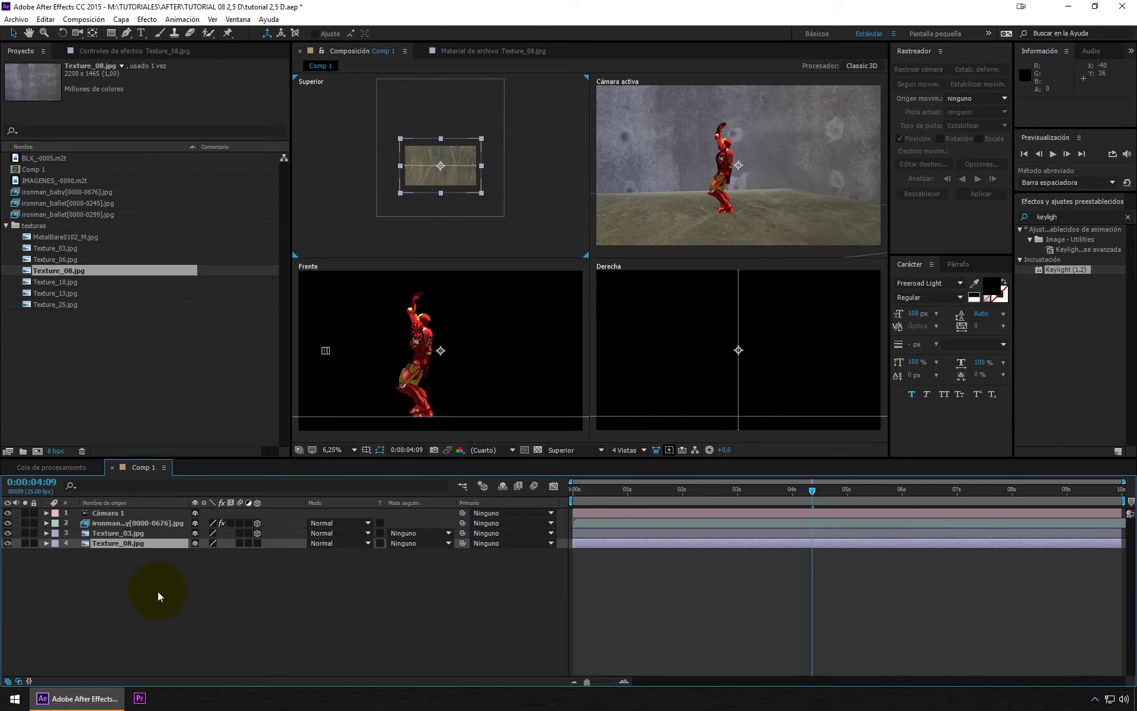
left_click(134, 548)
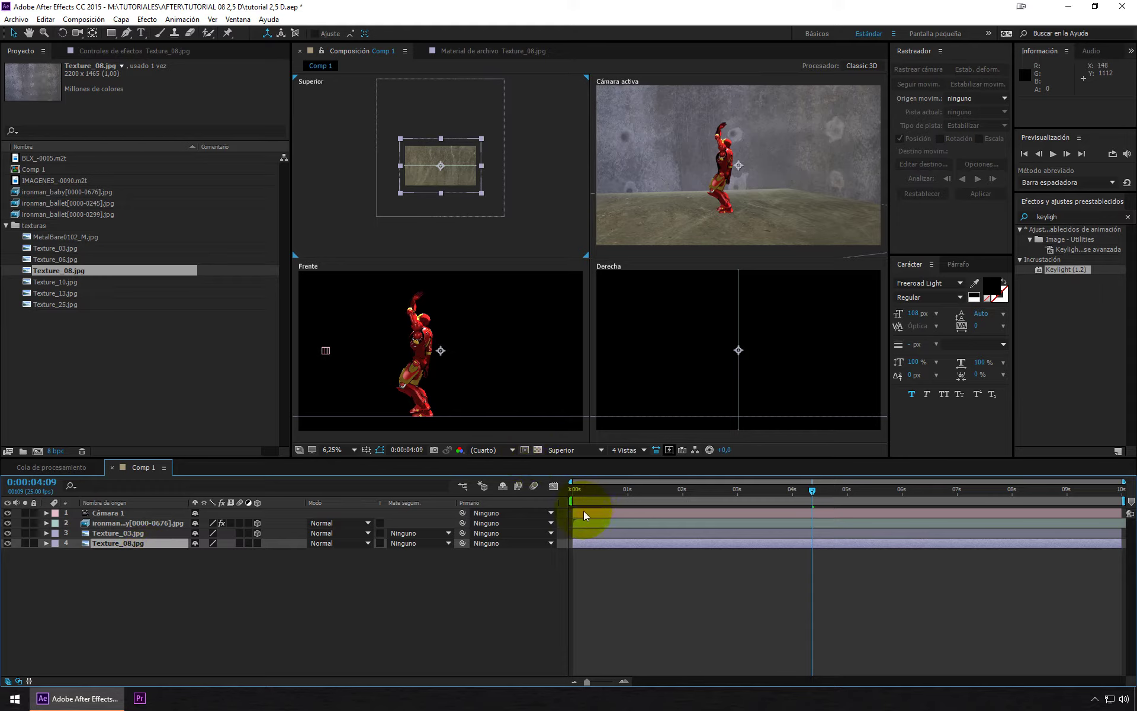
- Make Texture_08 a 3D layer and swing Cámara 1 right to view the wall at an angle
left_click(102, 514)
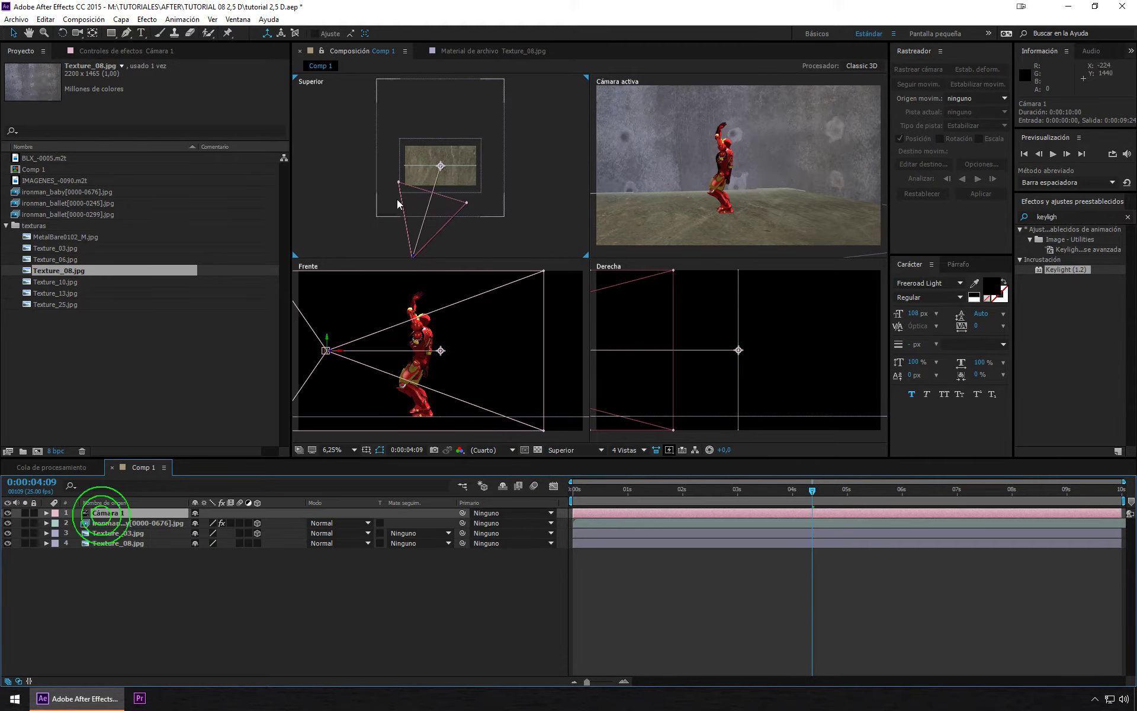
scroll(431, 243, "down", 1)
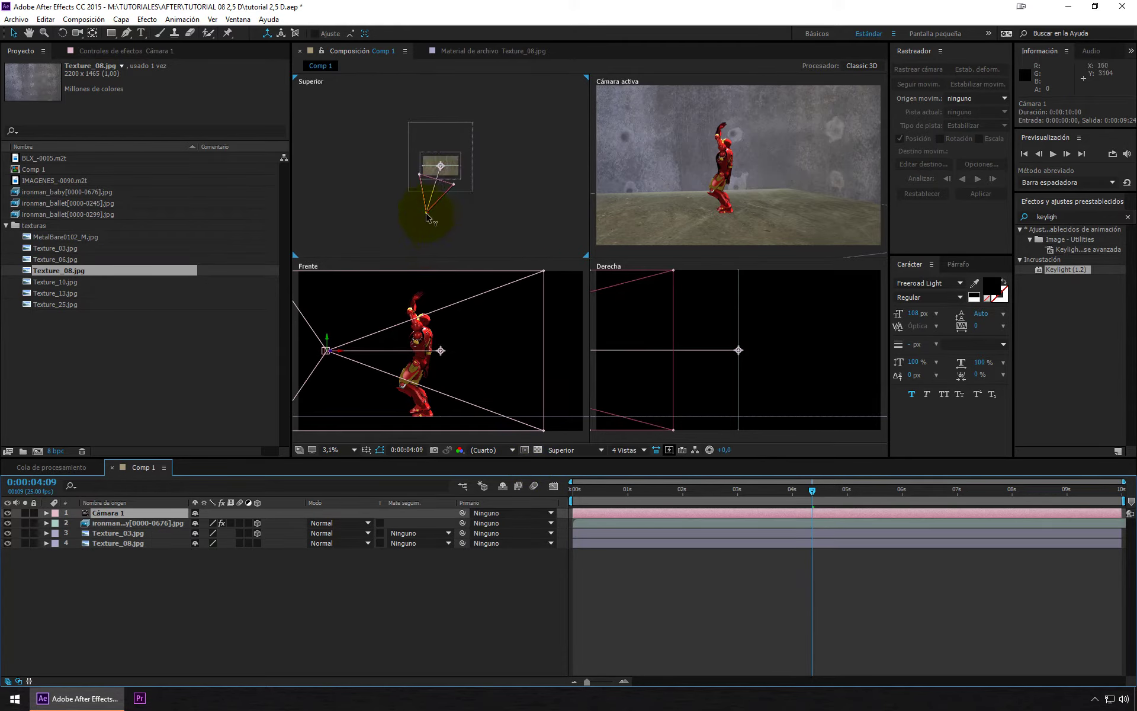
mouse_move(427, 214)
left_mouse_down()
mouse_move(490, 218)
mouse_move(431, 210)
left_mouse_up()
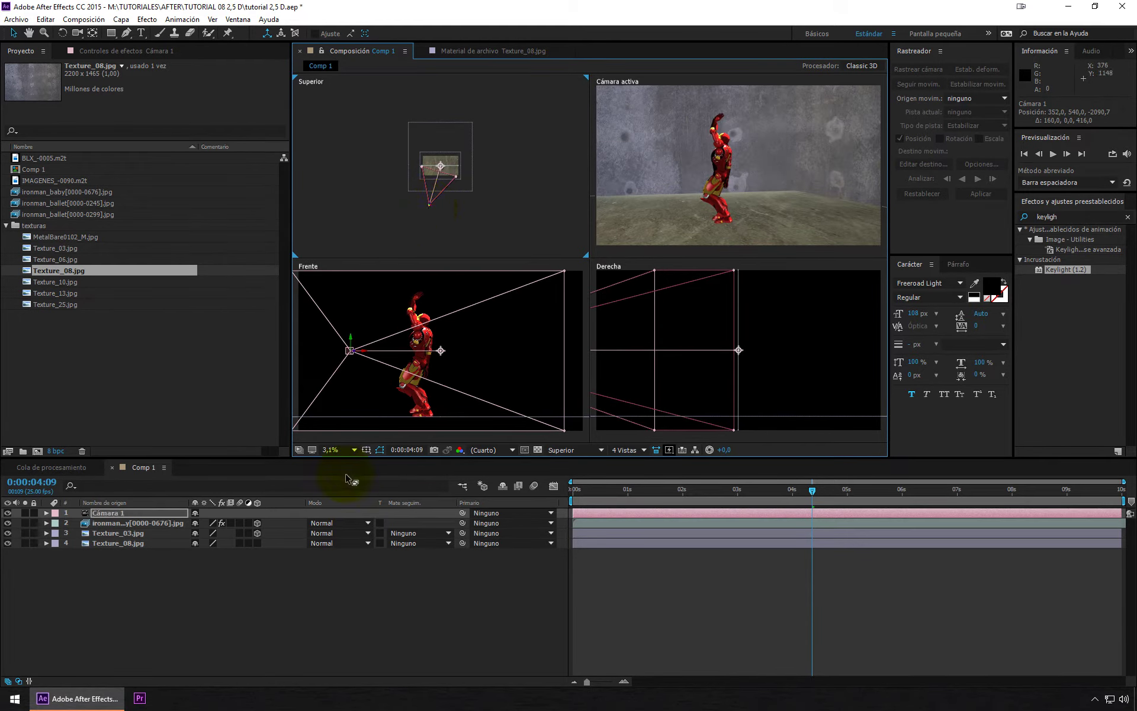
left_click(257, 543)
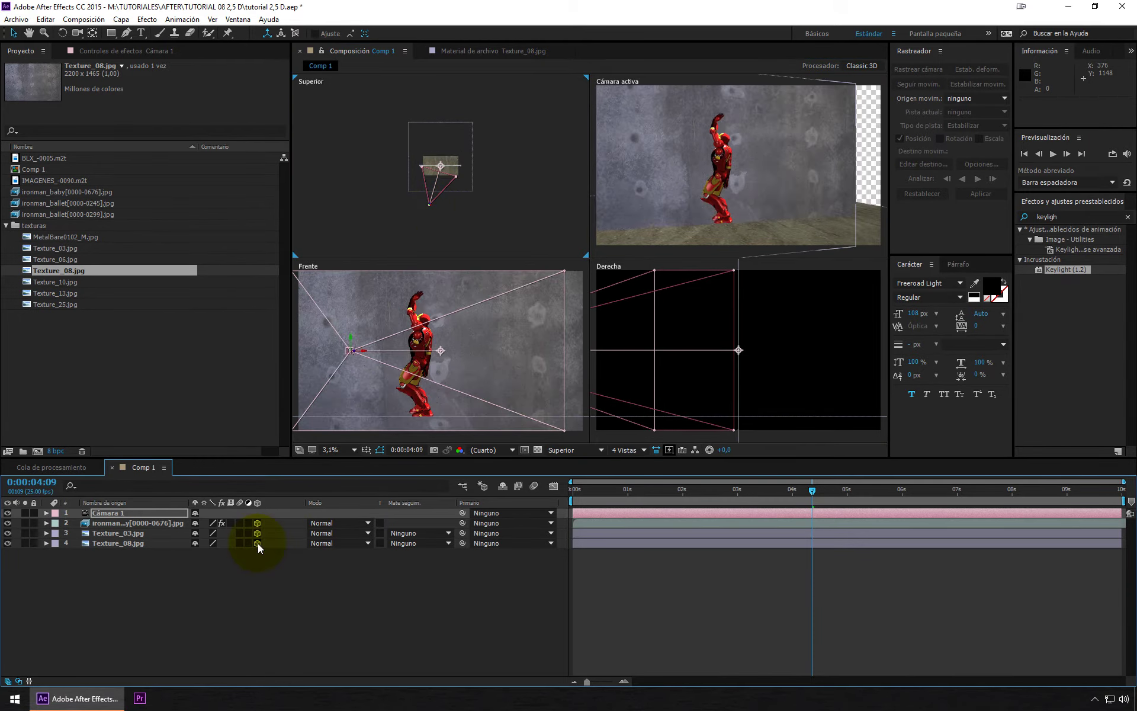
key("period")
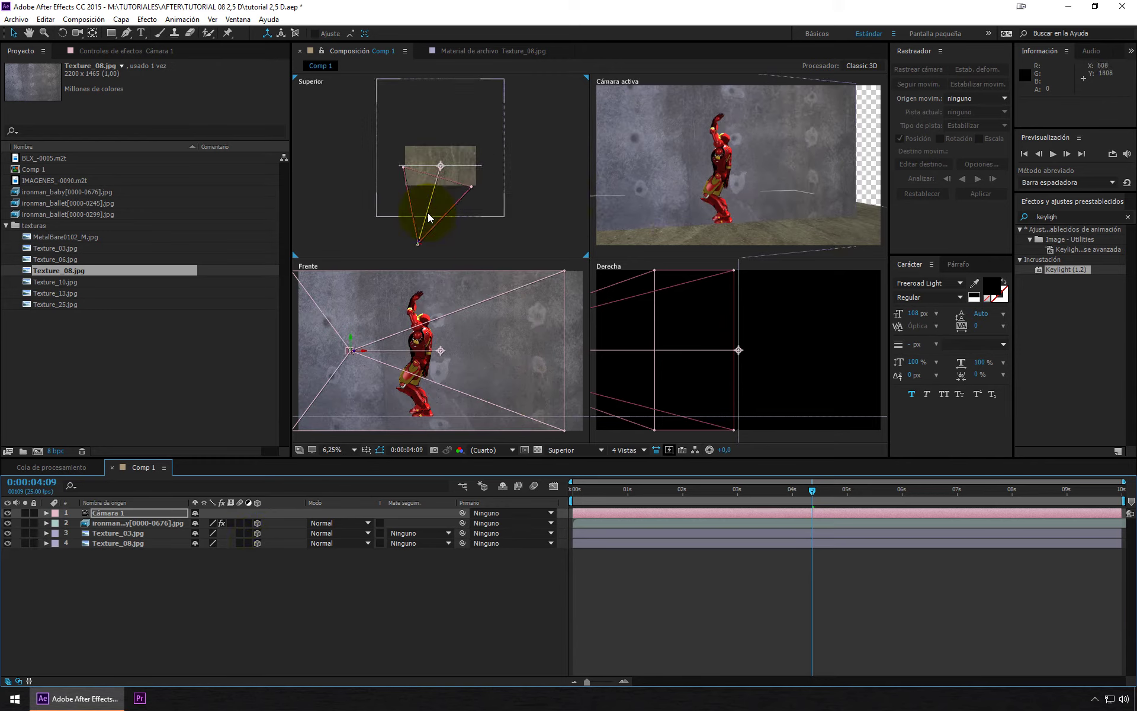
left_click(416, 246)
left_click_drag(417, 246, 503, 231)
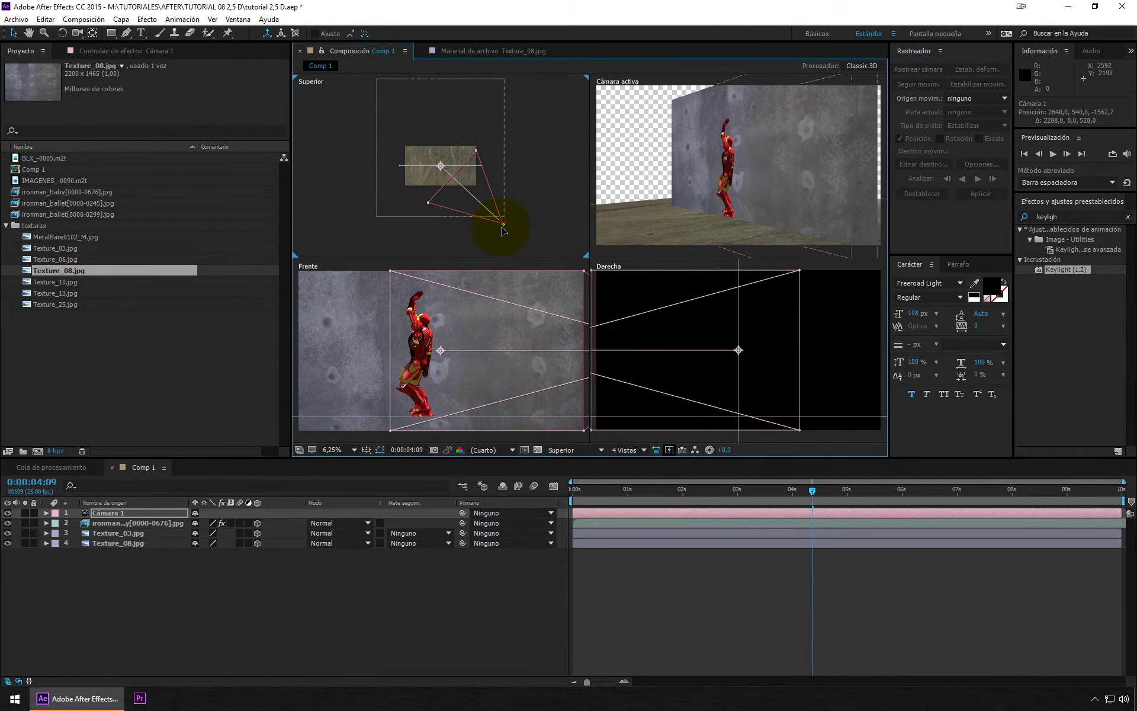
scroll(735, 359, "down", 2)
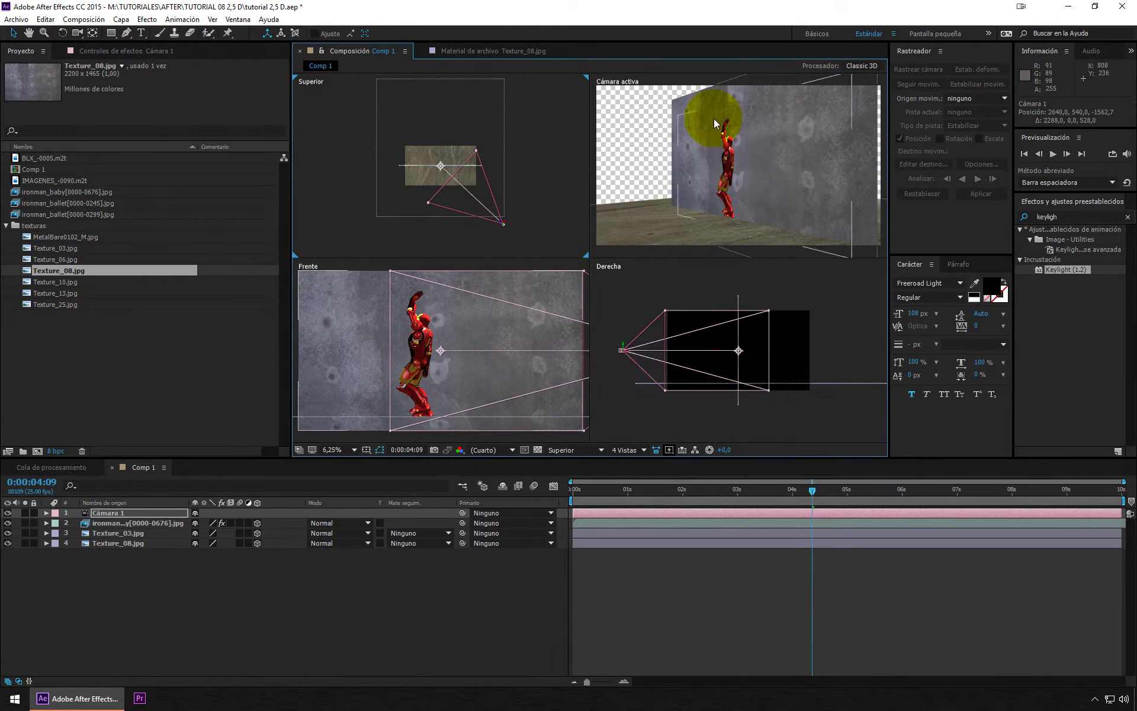
left_click(682, 102)
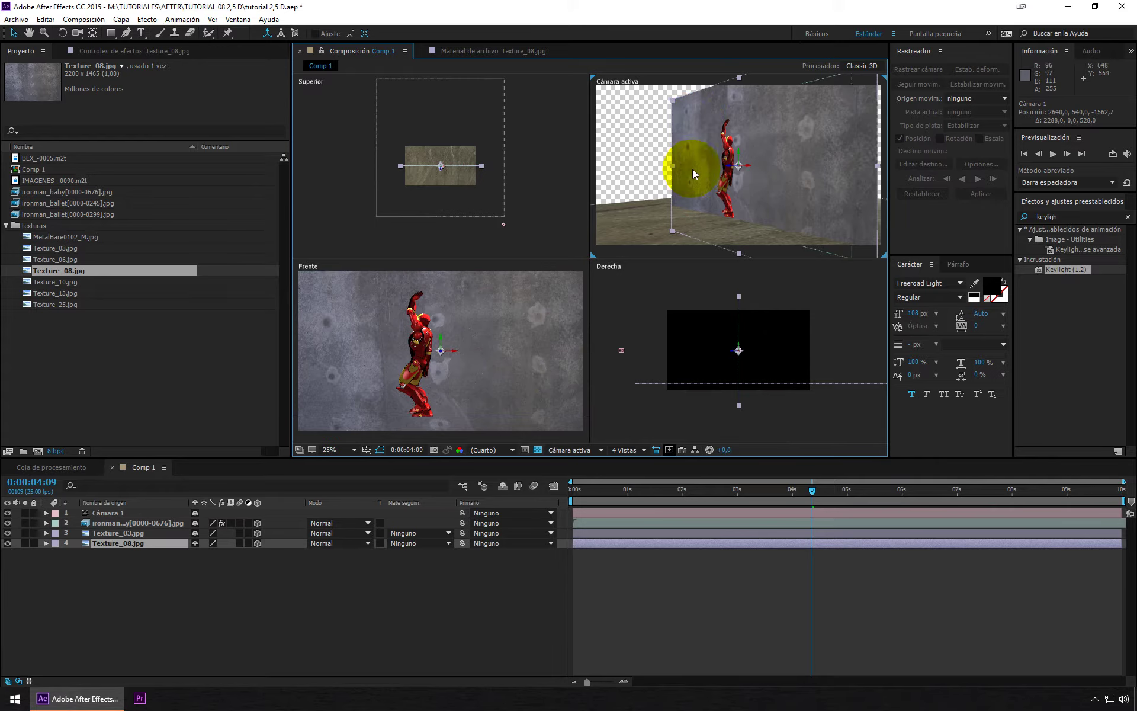
left_click(743, 166)
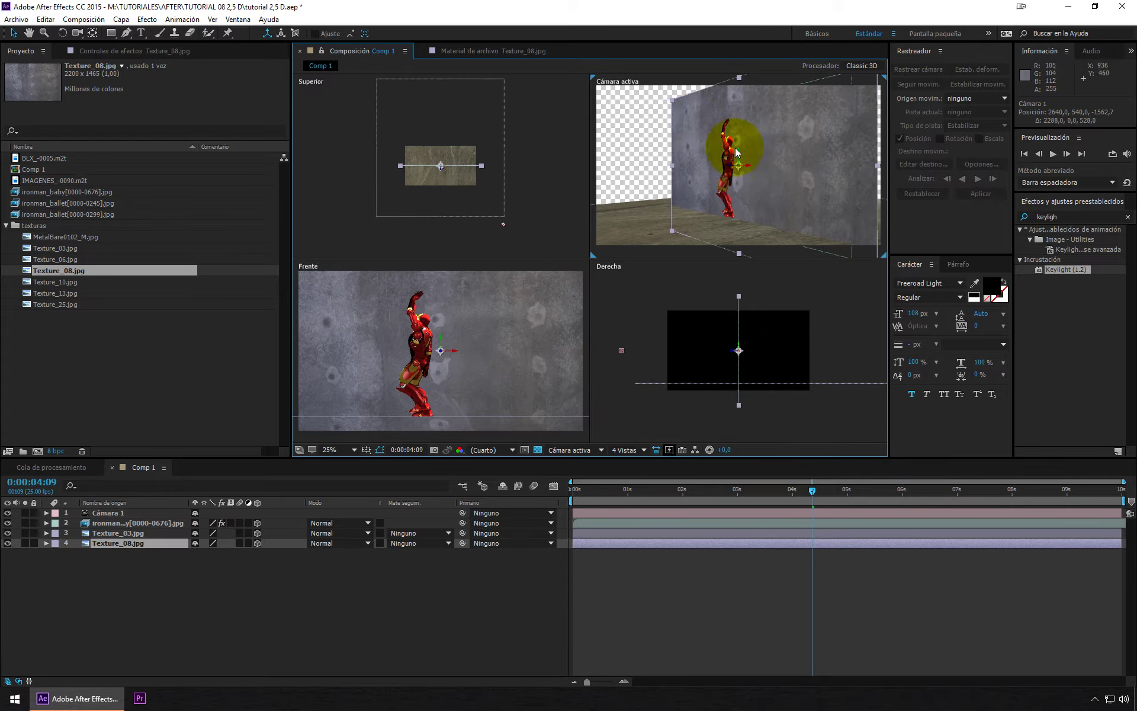
- Set the Texture_08 wall's Y rotation to -90°
left_click(47, 544)
left_click(56, 553)
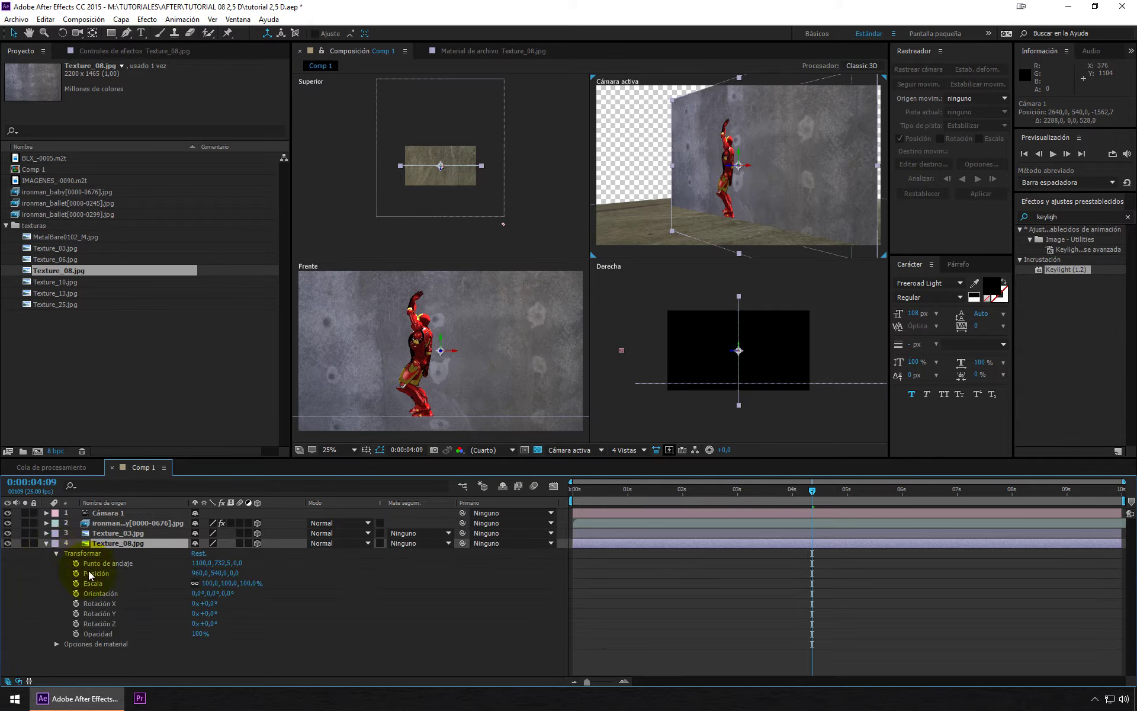
mouse_move(212, 617)
left_mouse_down()
mouse_move(183, 617)
mouse_move(205, 613)
left_mouse_up()
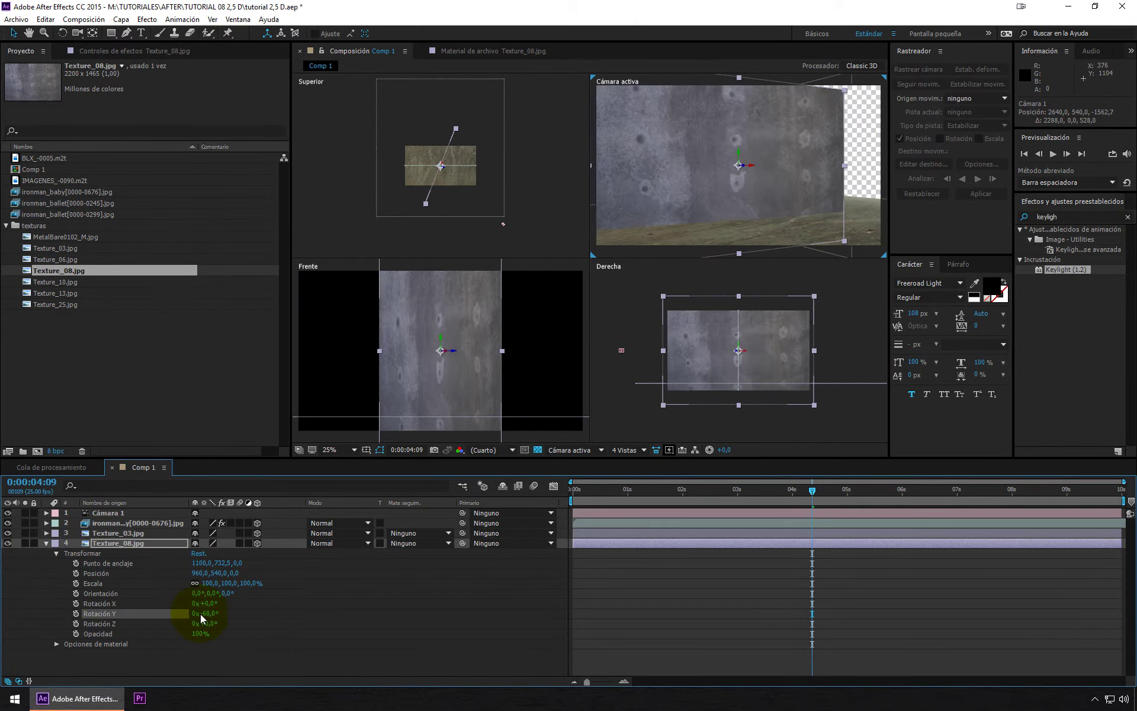
left_click(208, 613)
type("-")
type("90")
key("Return")
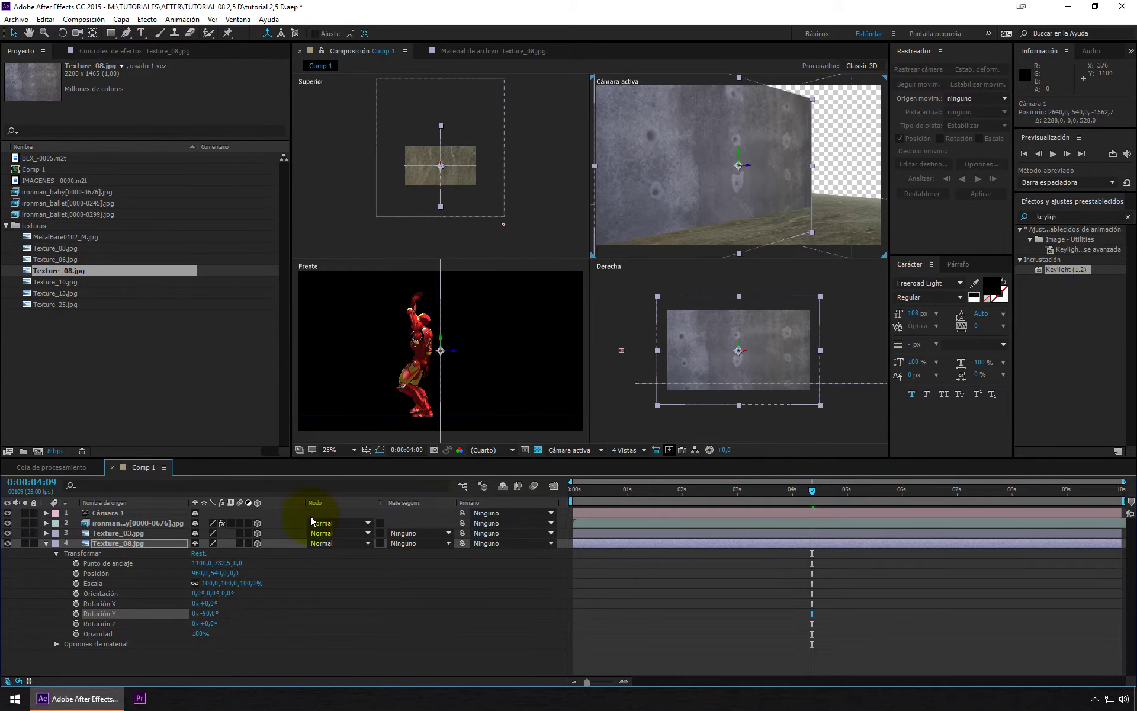
- Move the wall left of Iron Man, scale it to 197.7% x 134.3%, and raise it
left_click_drag(455, 351, 237, 388)
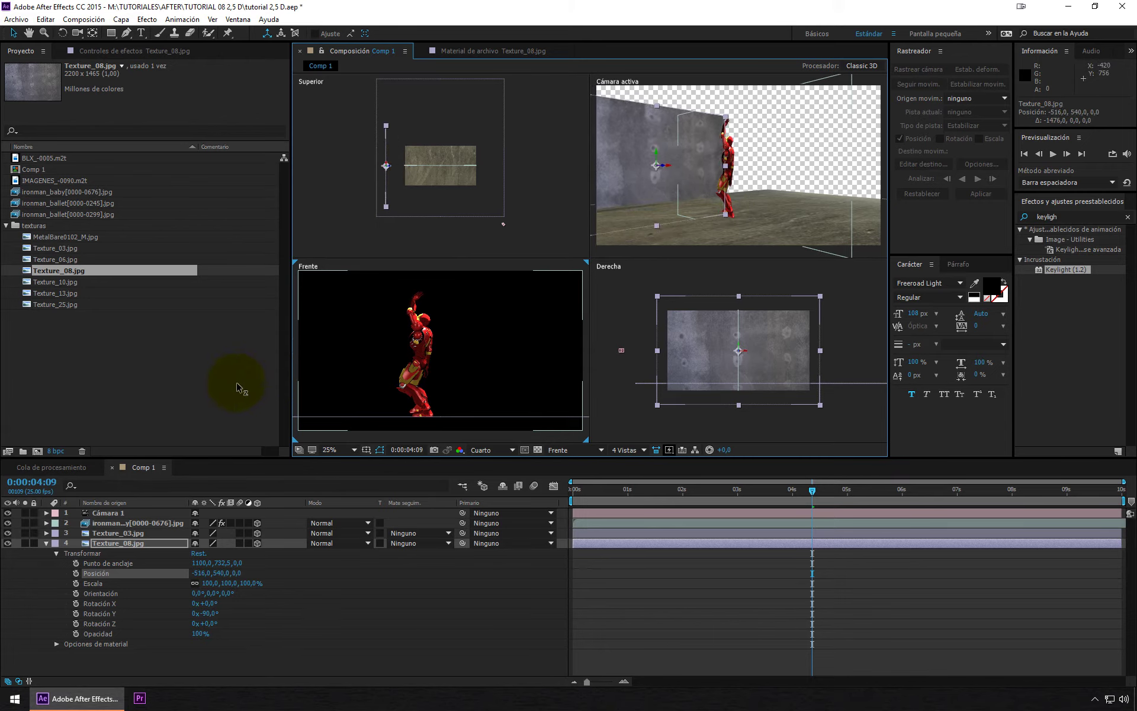
left_click_drag(726, 165, 773, 168)
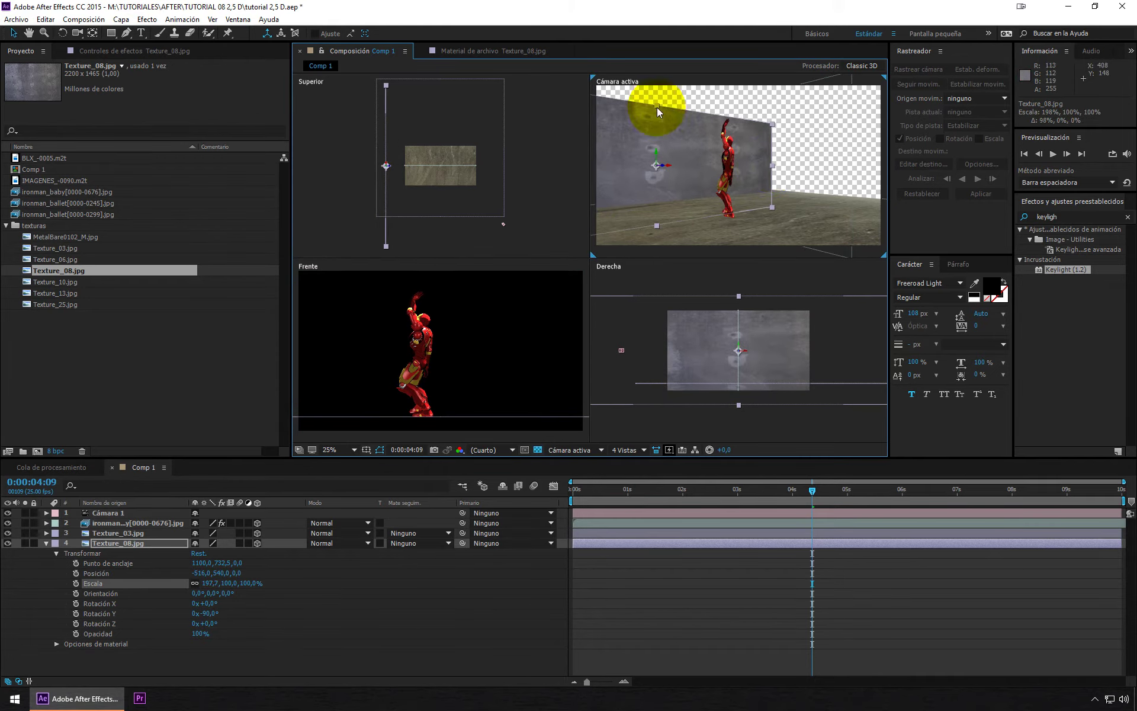
left_click_drag(657, 106, 658, 89)
left_click_drag(655, 155, 663, 89)
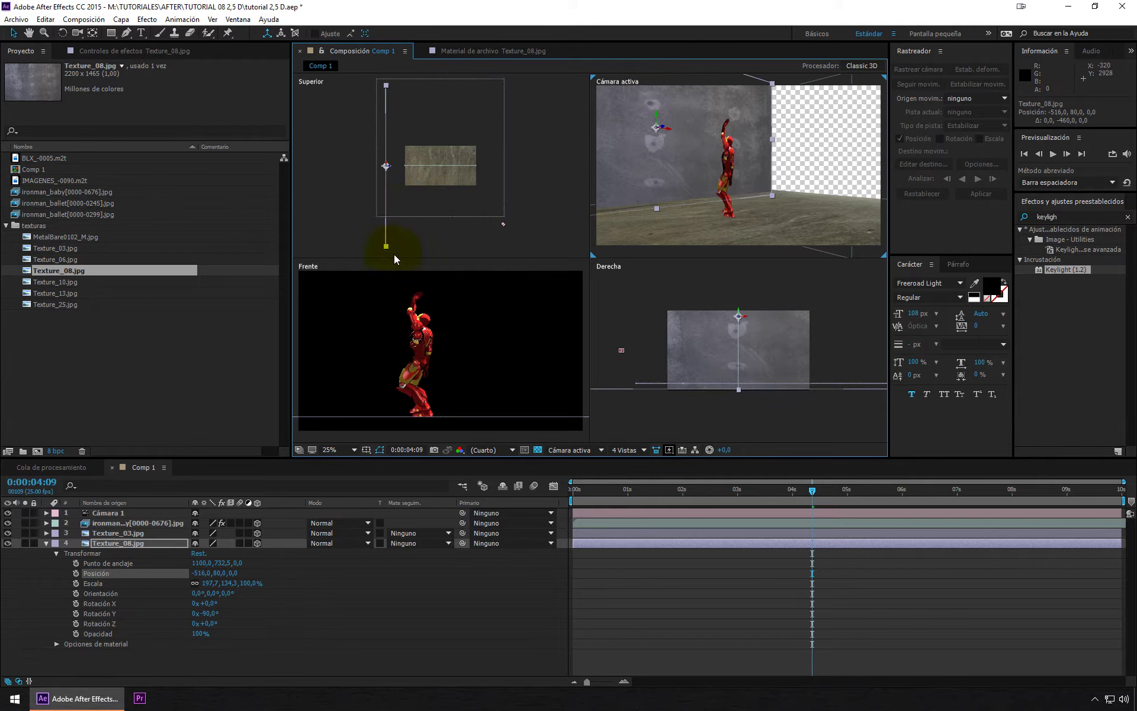
left_click(129, 540)
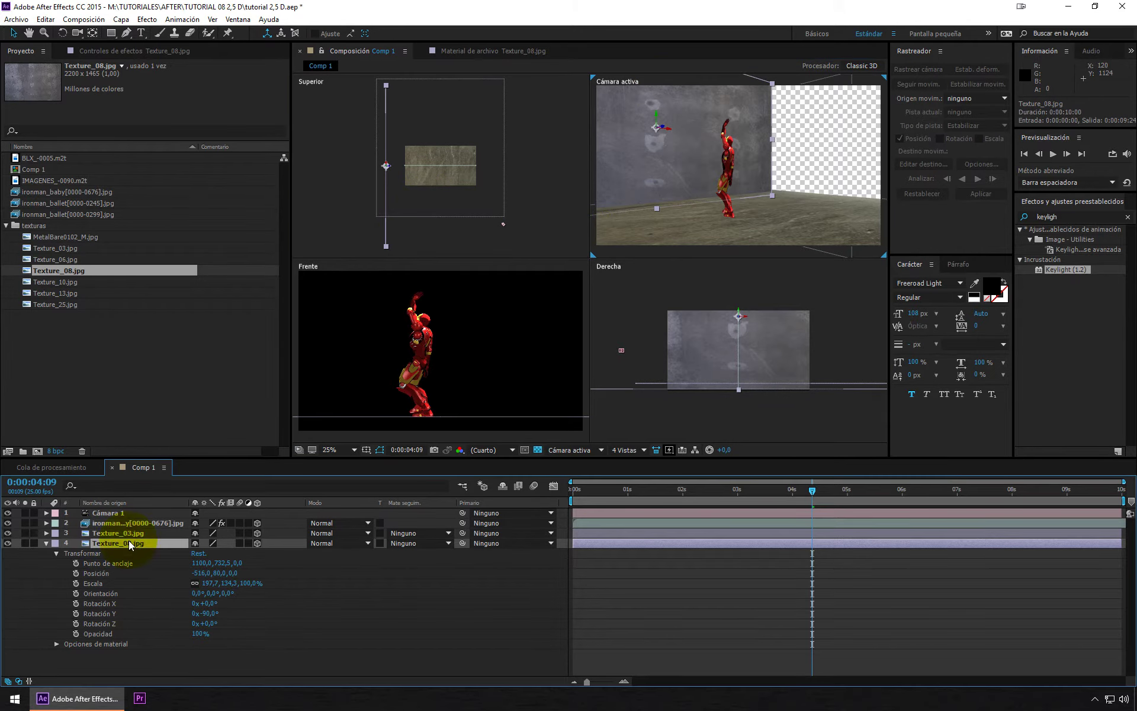
- Paste a copy of the wall, move it to the floor's opposite side, and recentre Cámara 1
key("ctrl+v")
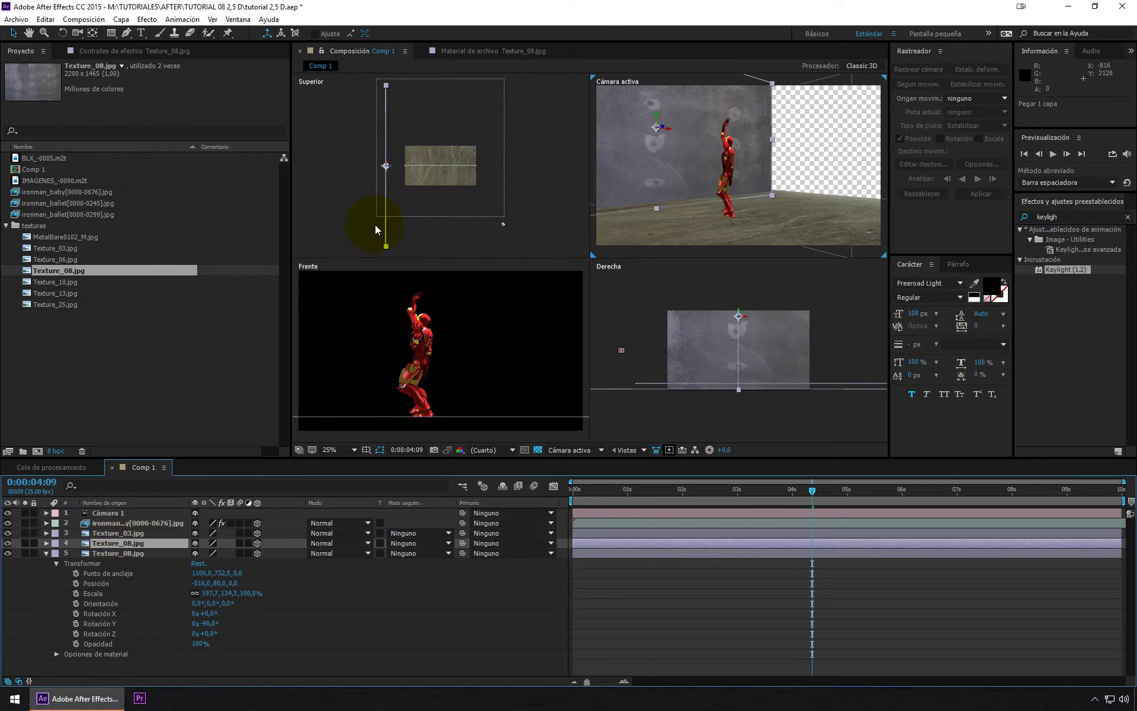
left_click_drag(393, 168, 505, 171)
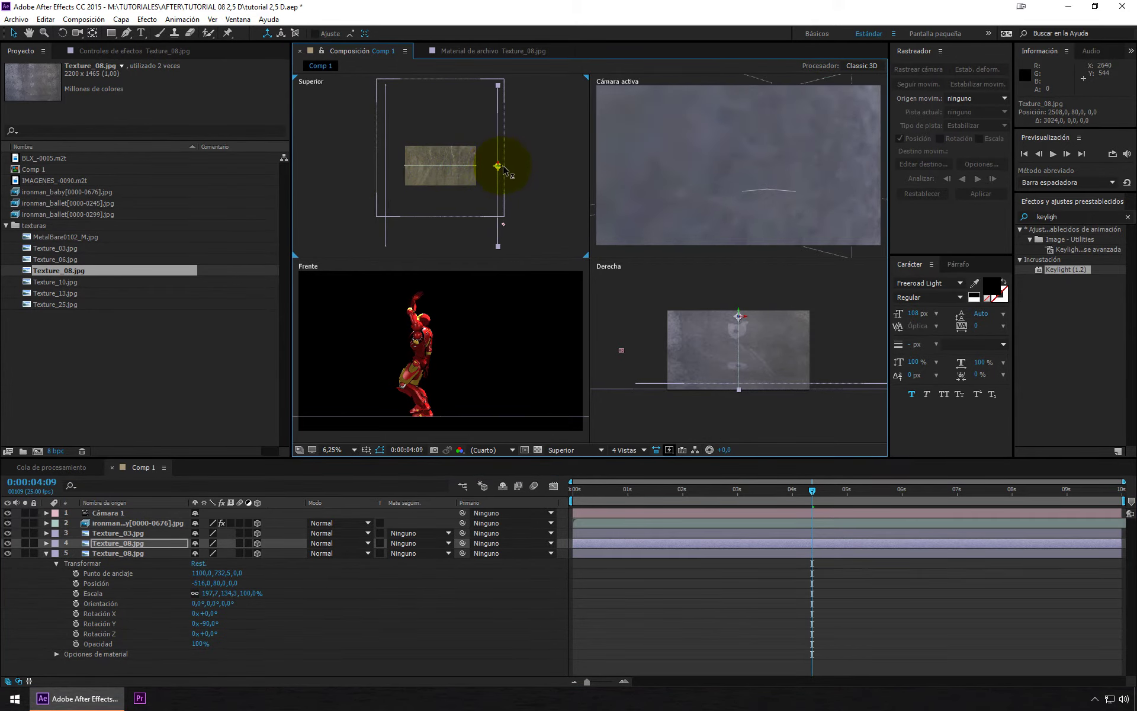
left_click(626, 513)
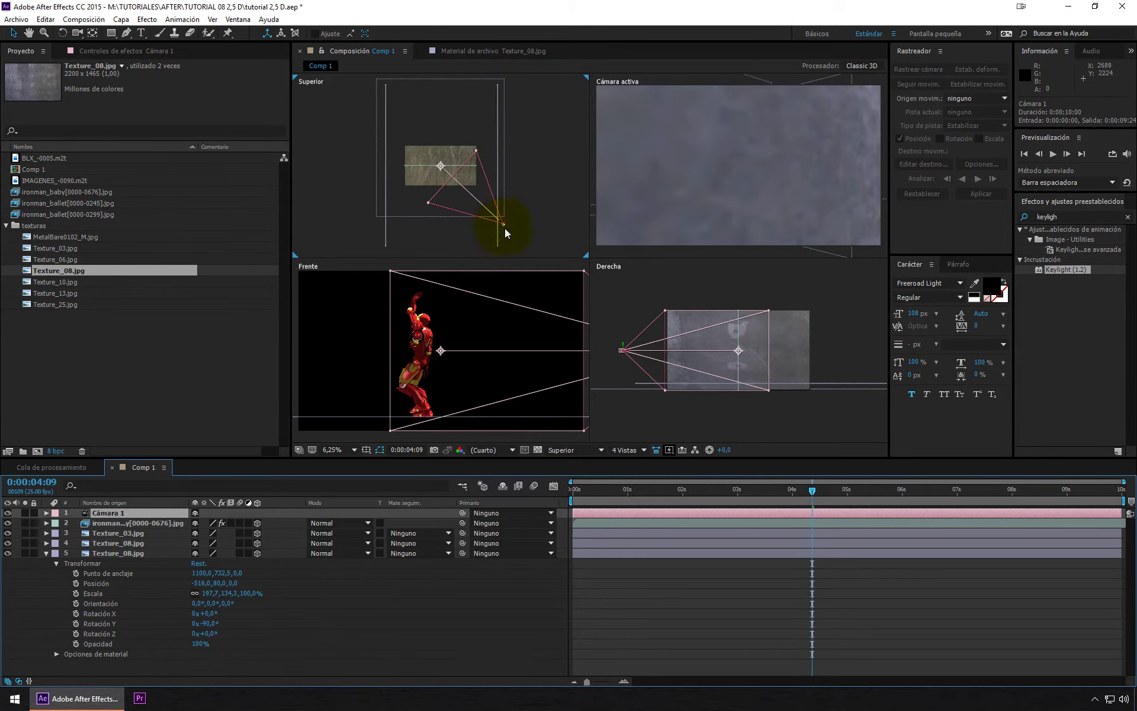
mouse_move(505, 229)
left_mouse_down()
mouse_move(448, 247)
mouse_move(400, 326)
mouse_move(467, 312)
mouse_move(352, 273)
mouse_move(356, 252)
left_mouse_up()
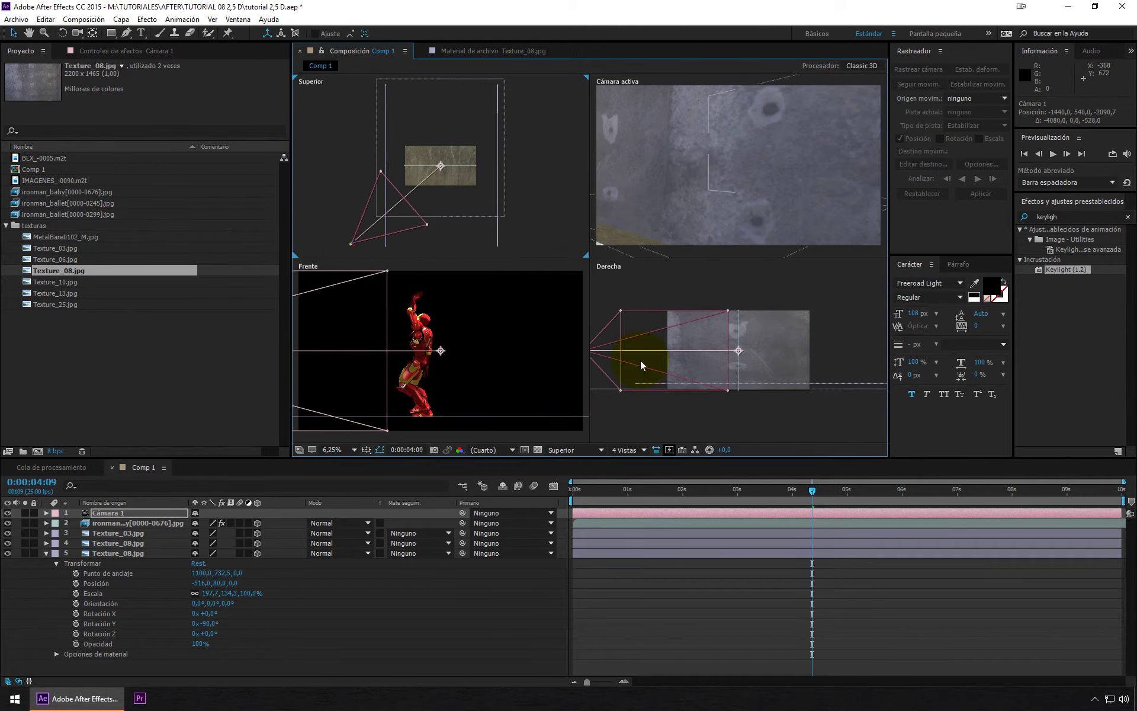
left_click(678, 285)
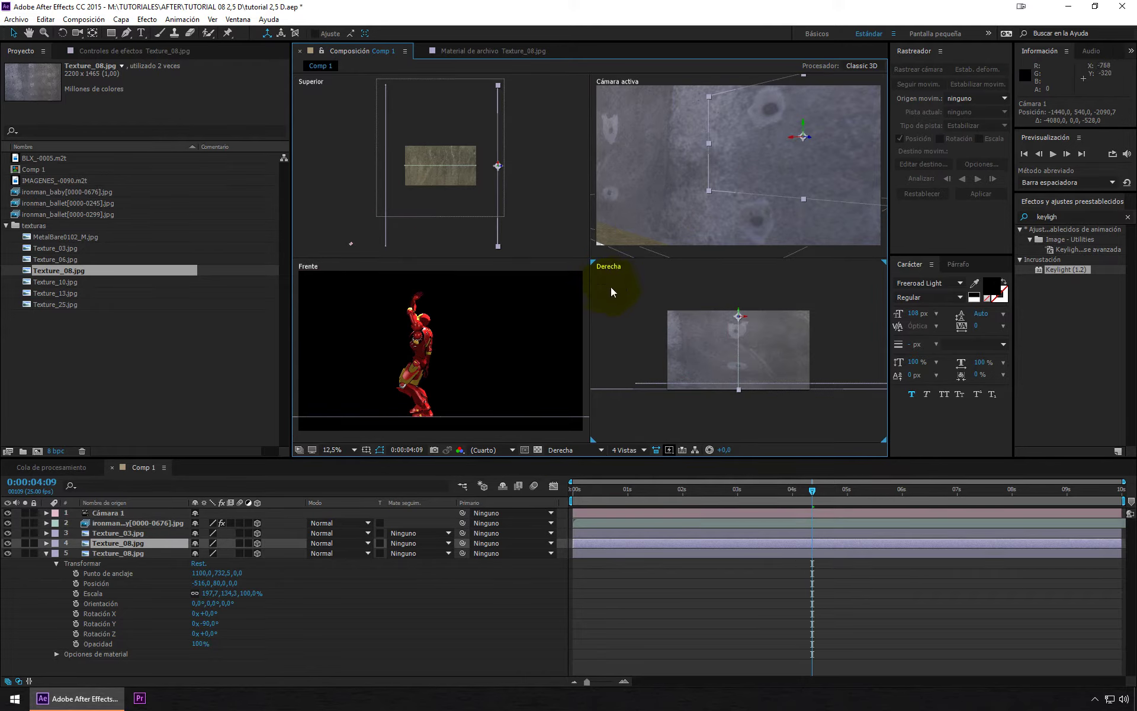
- Show Vista personalizada 1, then orbit it and dolly it in toward the walls
left_click(593, 450)
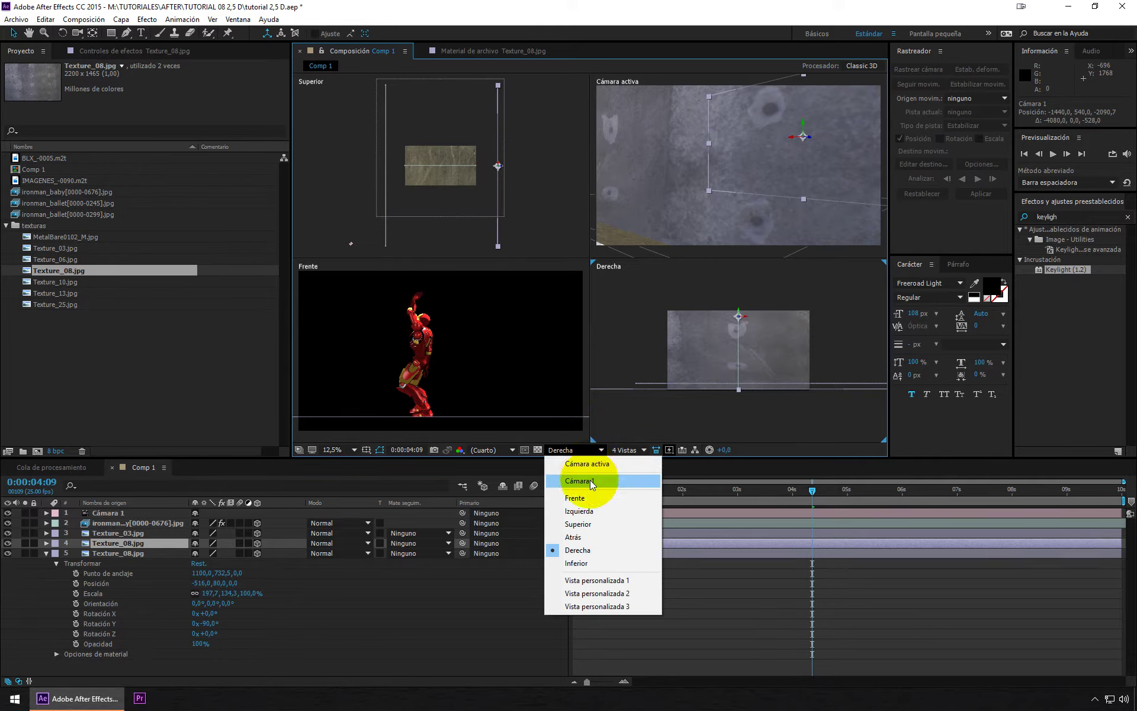
left_click(593, 584)
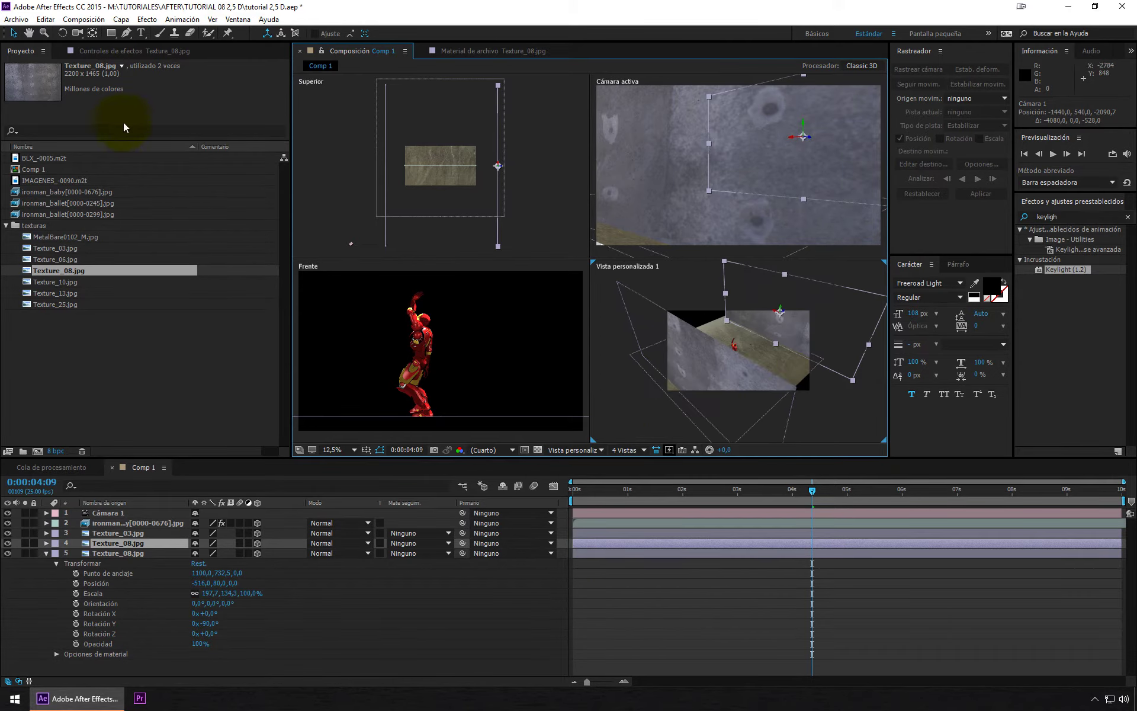
left_click(77, 34)
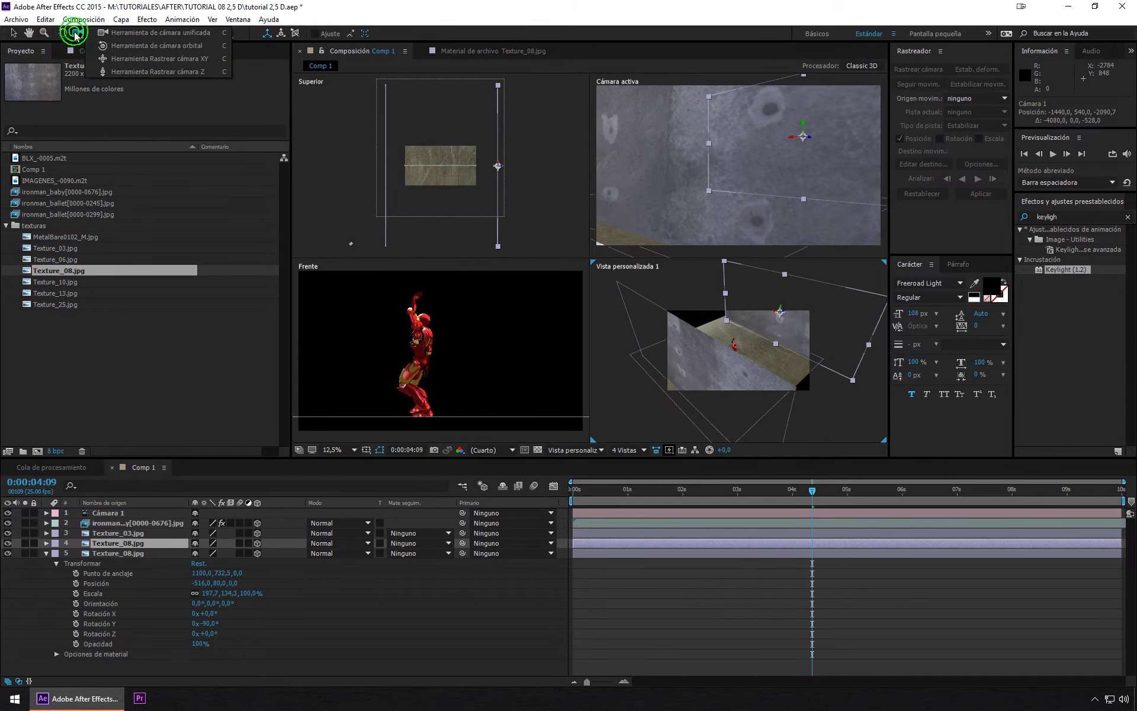
left_click(124, 46)
mouse_move(786, 424)
left_mouse_down()
mouse_move(773, 370)
mouse_move(760, 376)
left_mouse_up()
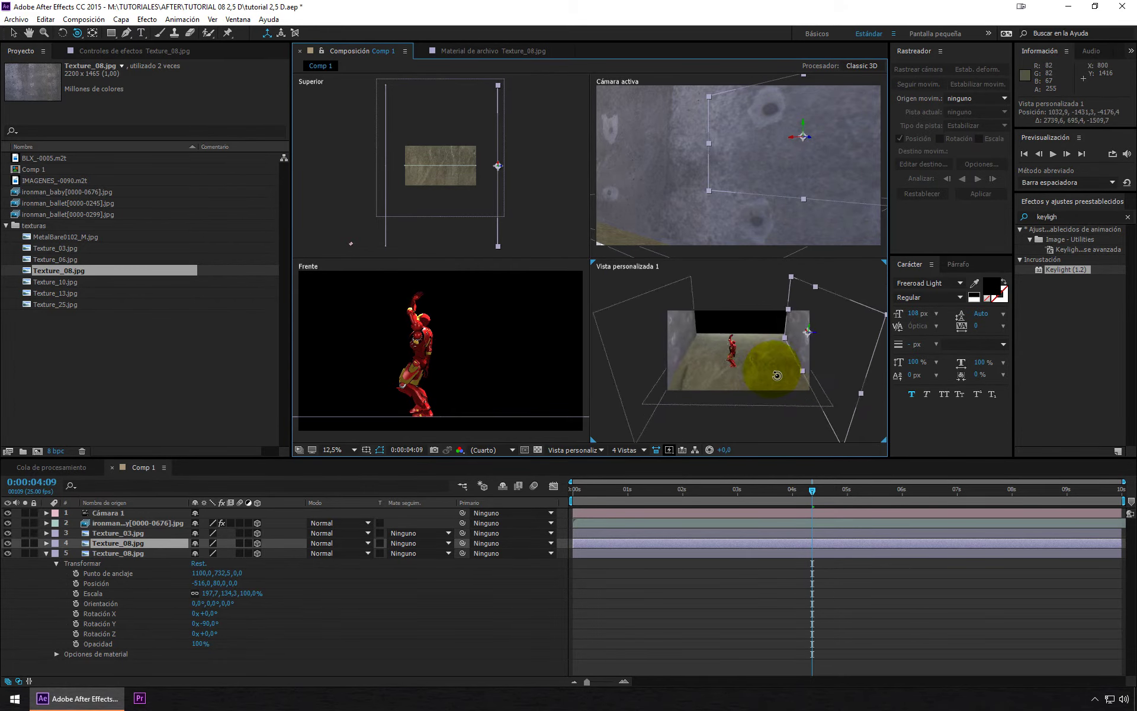
scroll(759, 377, "up", 2)
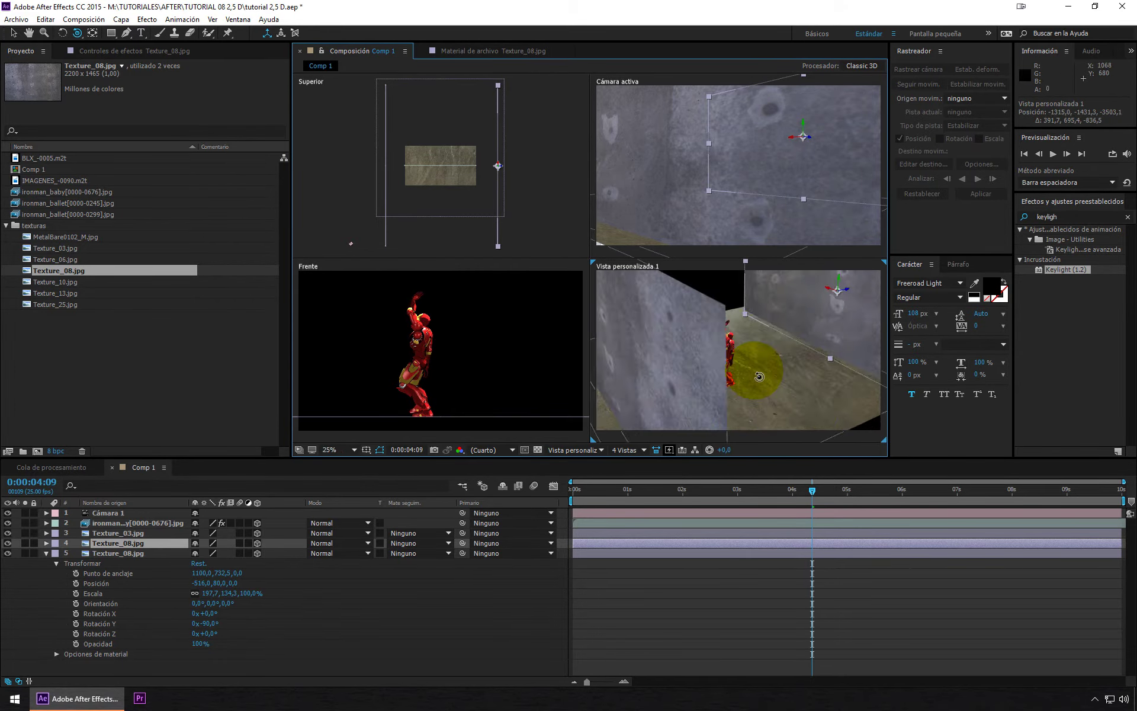
left_click_drag(77, 32, 137, 67)
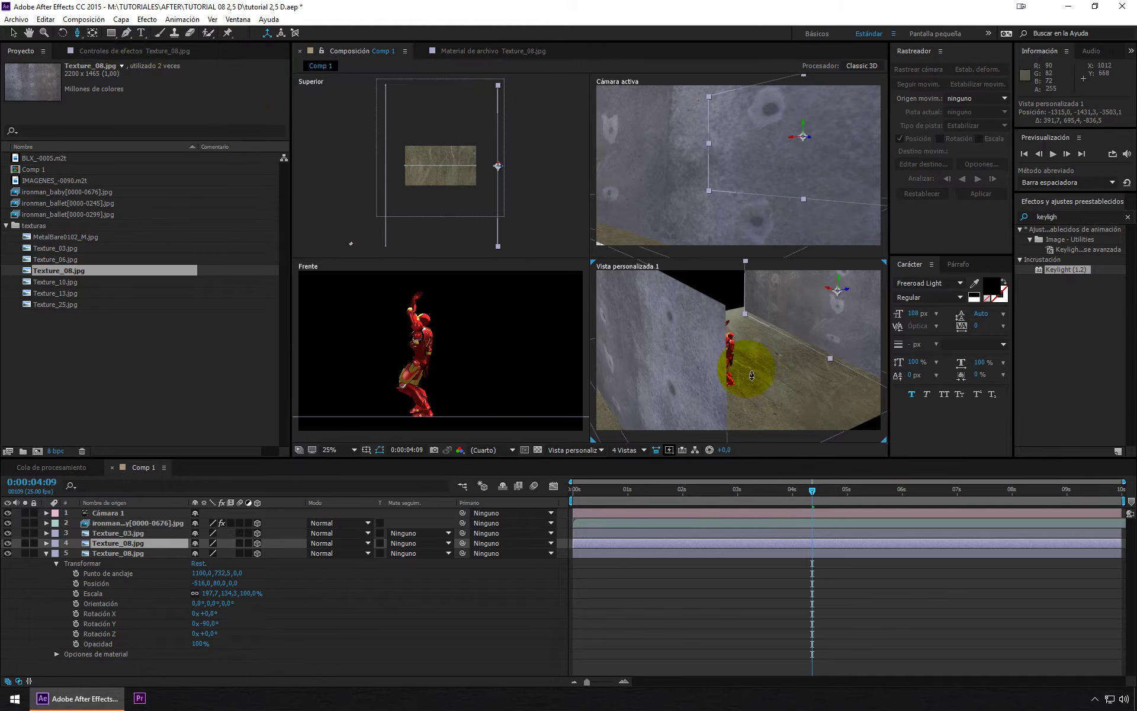
mouse_move(747, 368)
left_mouse_down()
mouse_move(752, 400)
mouse_move(711, 589)
left_mouse_up()
- Orbit the custom view to a higher, side-on angle, then select the left concrete wall layer
left_click_drag(77, 32, 125, 47)
mouse_move(755, 355)
left_mouse_down()
mouse_move(755, 366)
mouse_move(784, 360)
left_mouse_up()
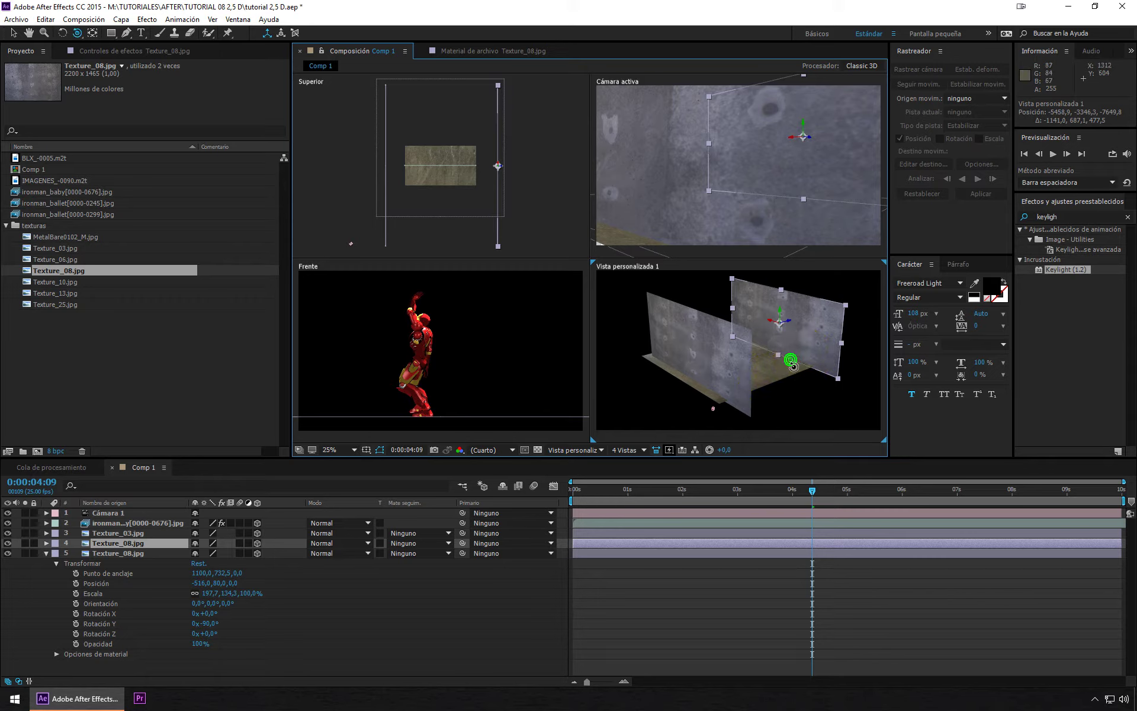
mouse_move(792, 356)
left_mouse_down()
mouse_move(771, 357)
mouse_move(766, 371)
left_mouse_up()
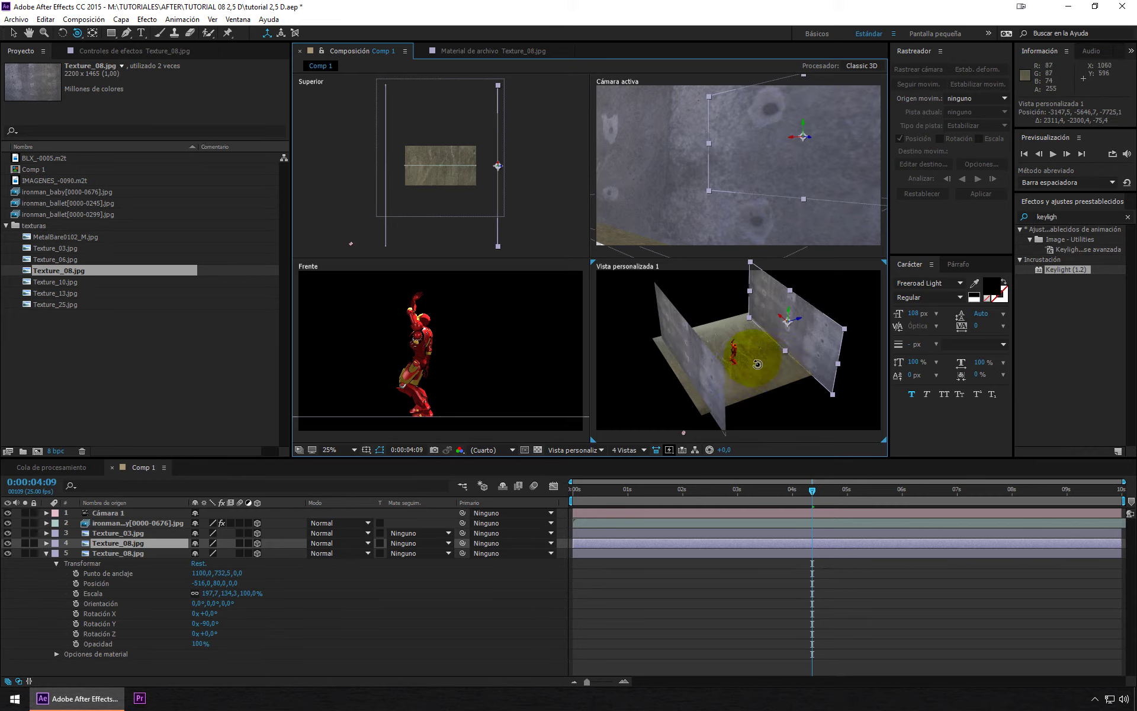
left_click_drag(742, 356, 760, 316)
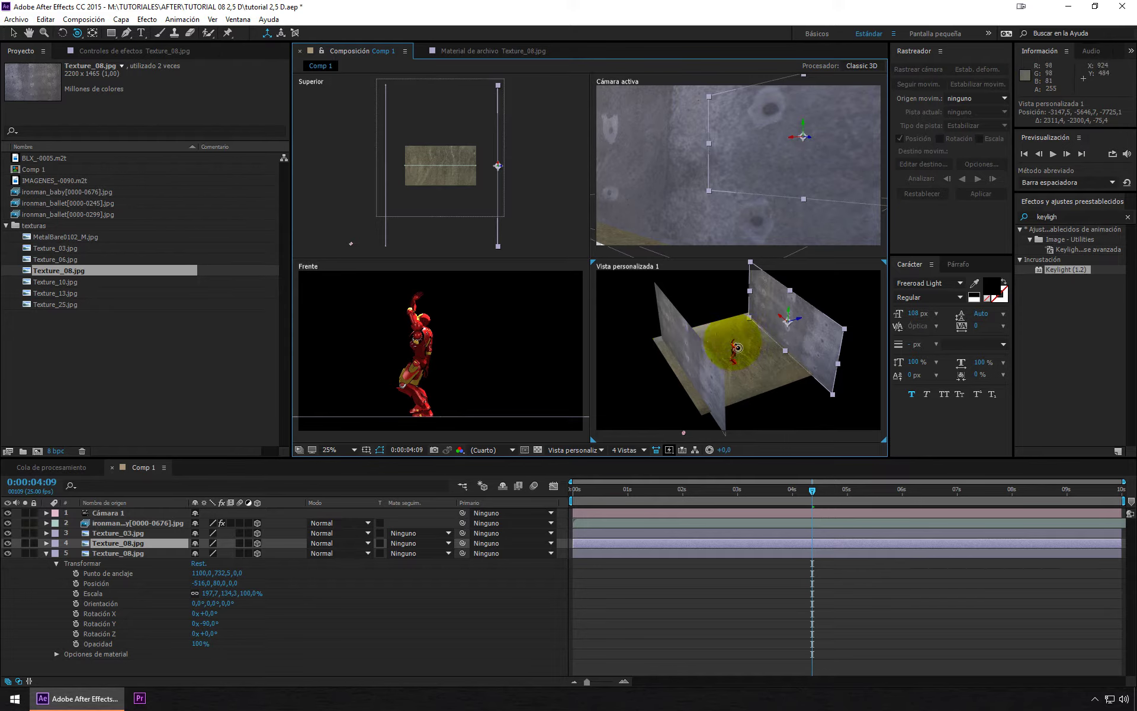
key("v")
left_click(828, 328)
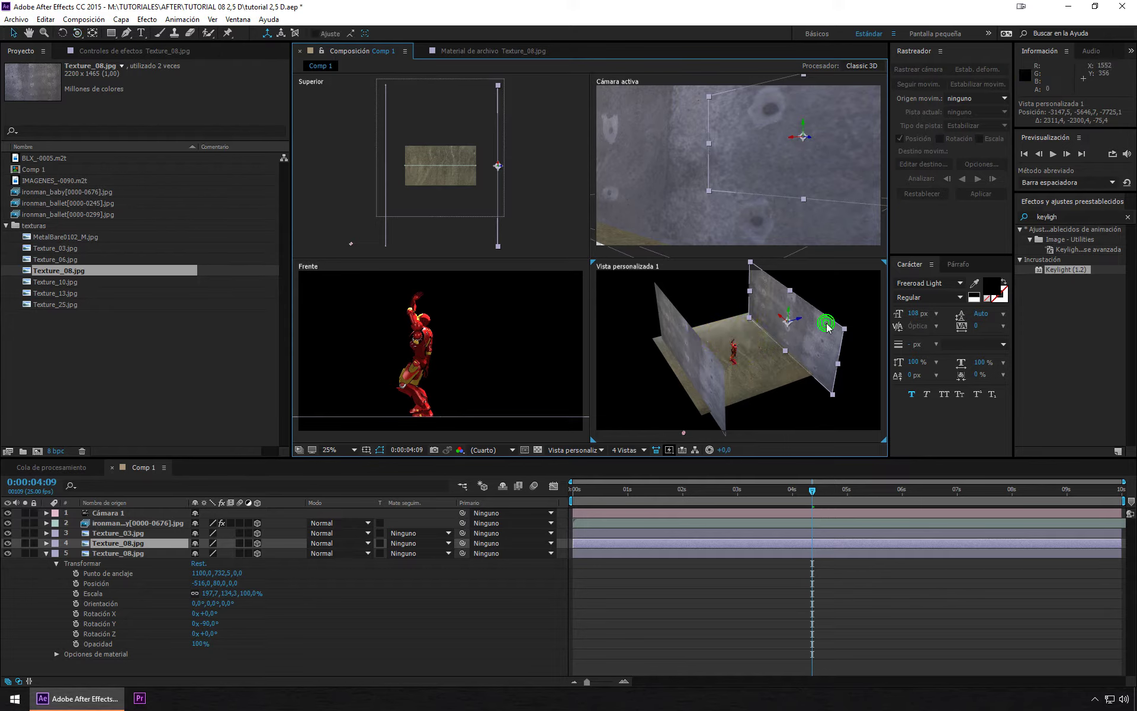
left_click(125, 555)
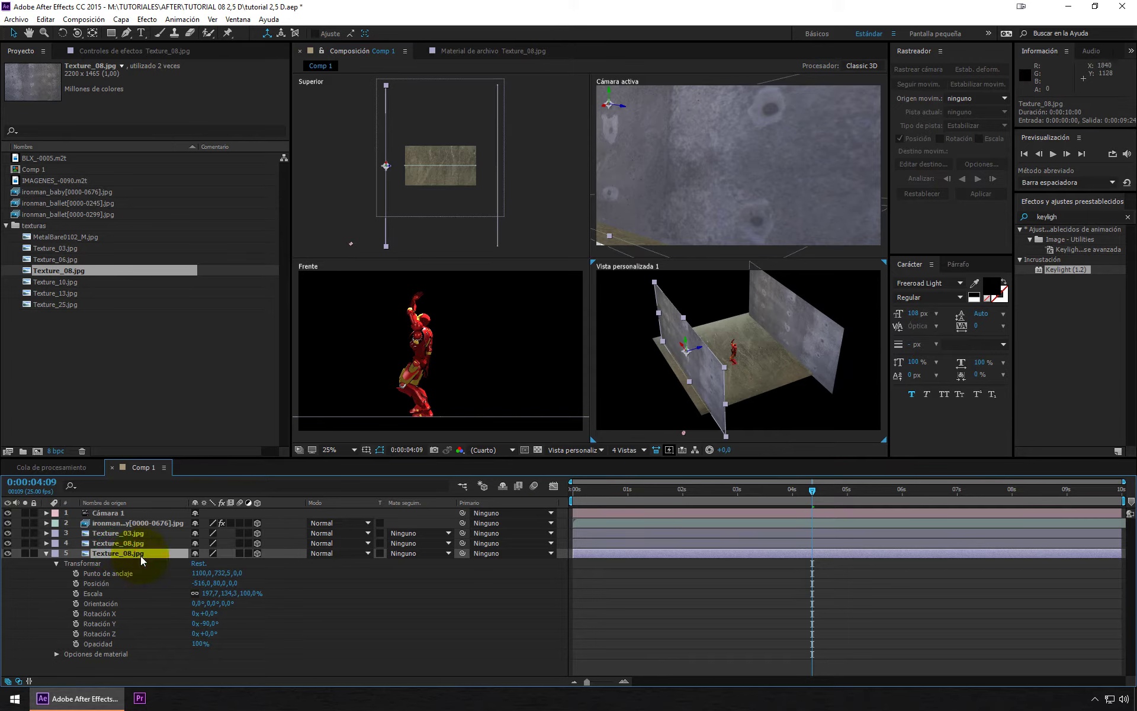
- Duplicate the left wall, set its Y rotation to 0°, and push it back along Z to about 1774
key("ctrl+d")
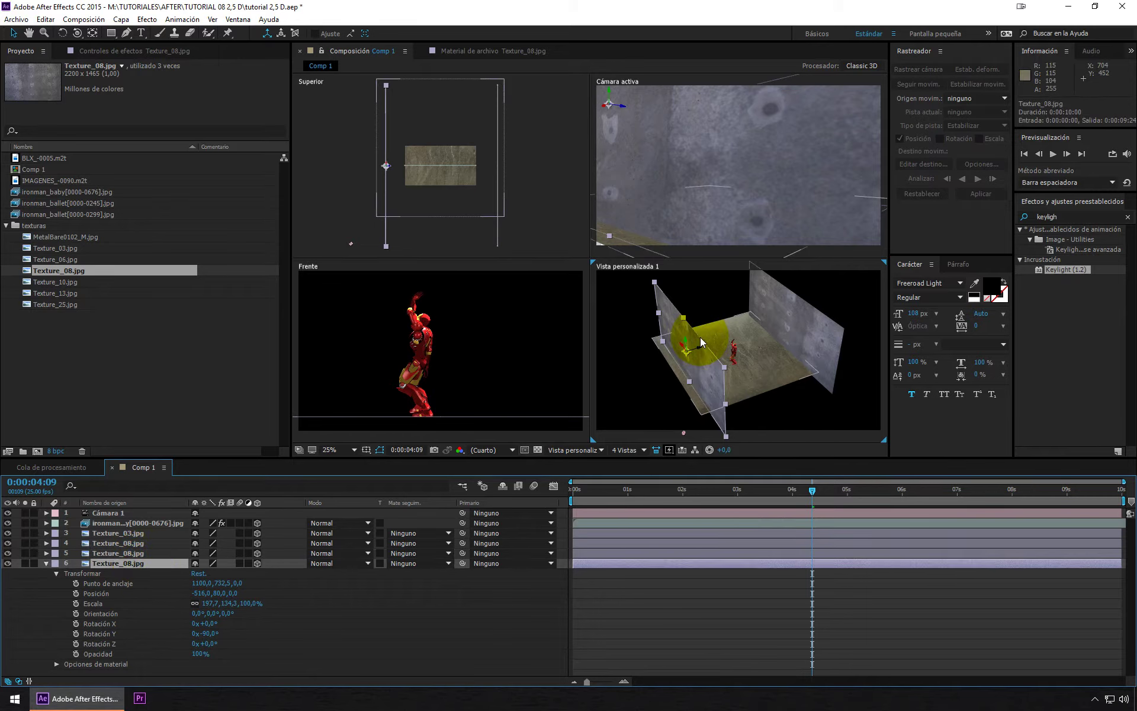
mouse_move(699, 343)
left_mouse_down()
mouse_move(817, 320)
mouse_move(891, 289)
left_mouse_up()
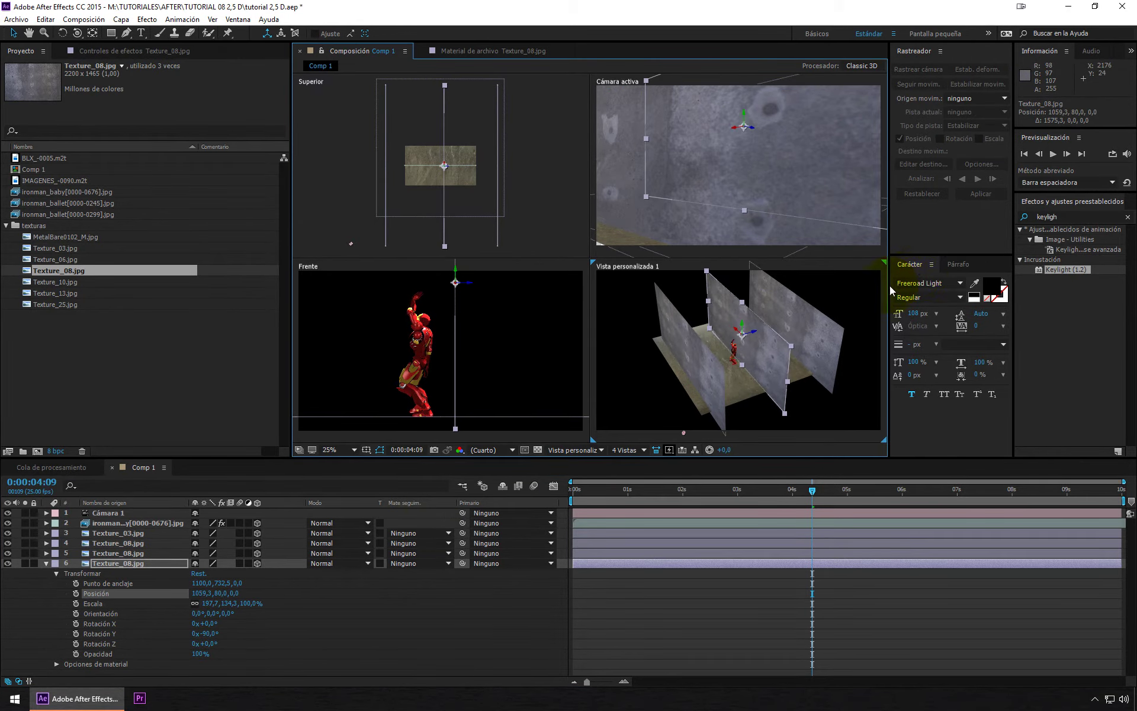
left_click(211, 633)
type("0")
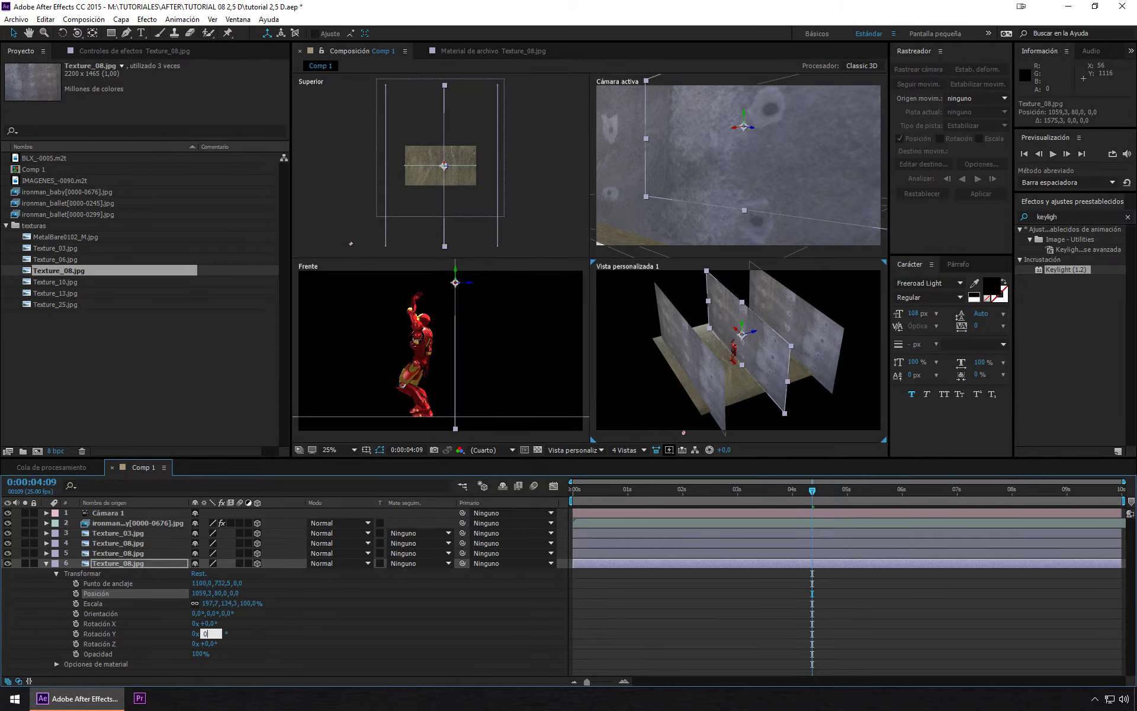
key("Return")
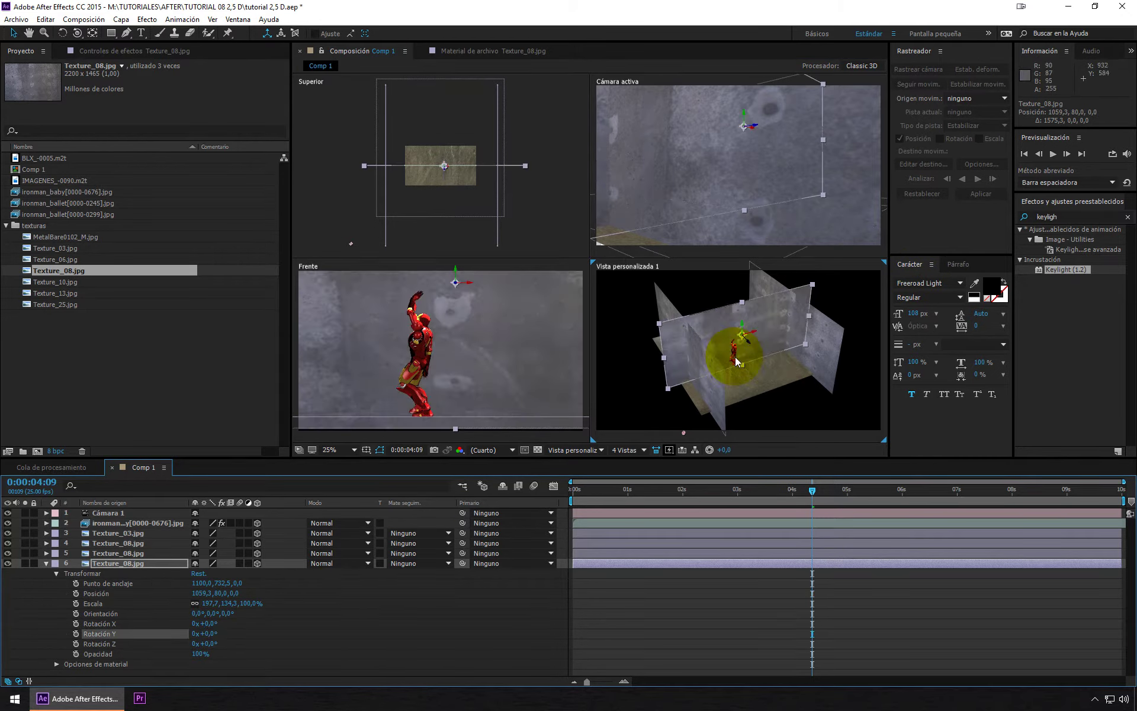
left_click(750, 342)
mouse_move(749, 343)
left_mouse_down()
mouse_move(306, 389)
mouse_move(13, 506)
mouse_move(204, 501)
left_mouse_up()
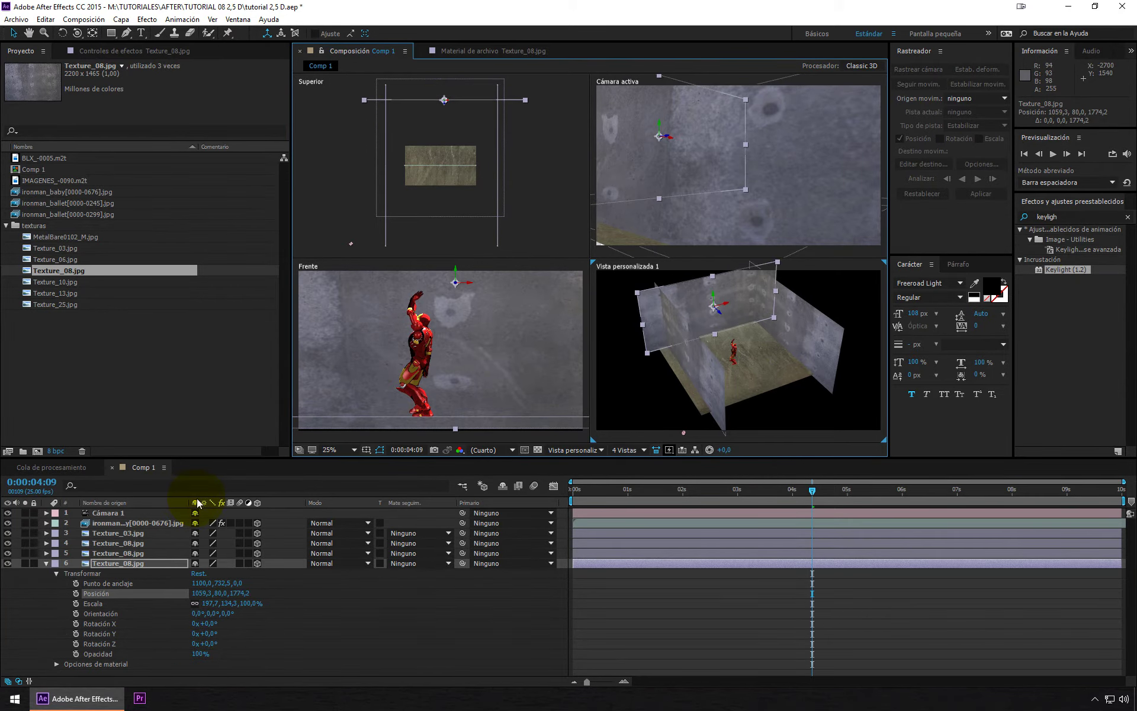
- Place the back wall at X 1028.1 and orbit the custom view to inspect the room
left_click_drag(724, 306, 760, 303)
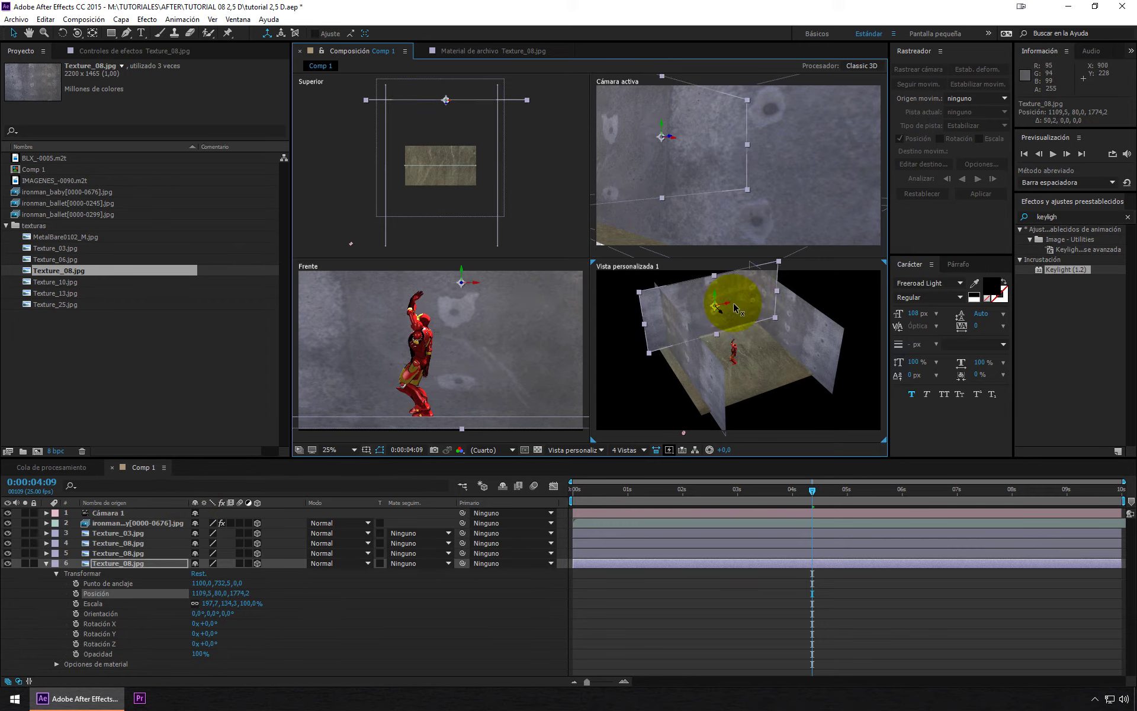
scroll(537, 334, "down", 3)
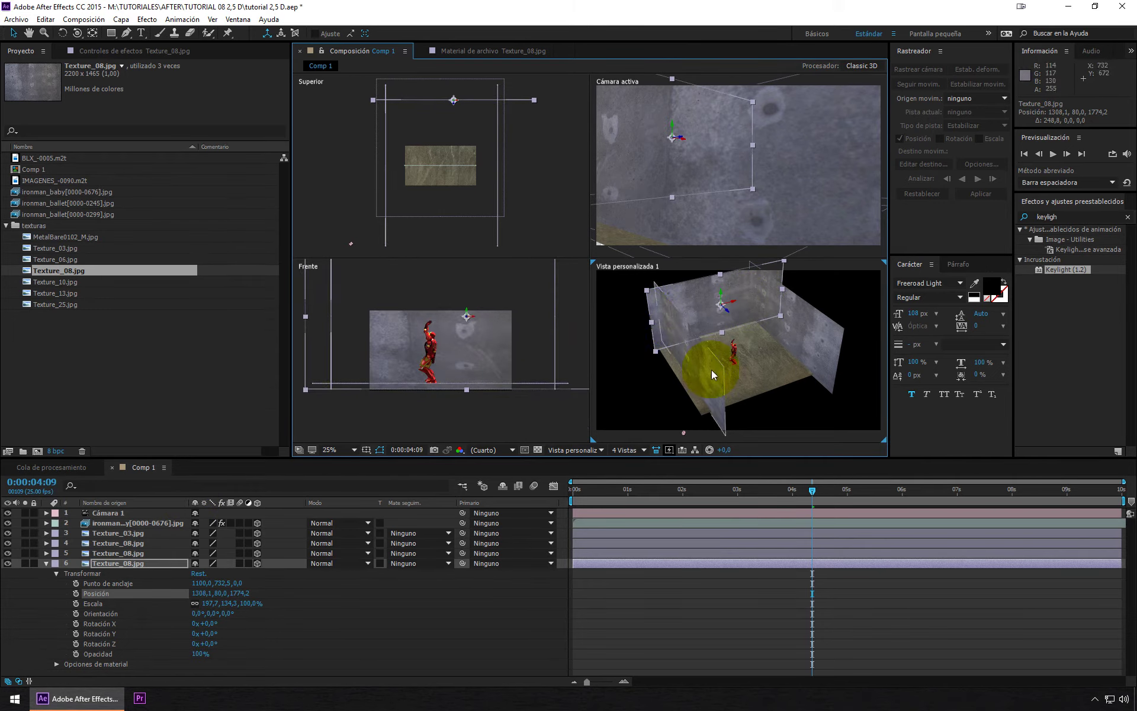
key("c")
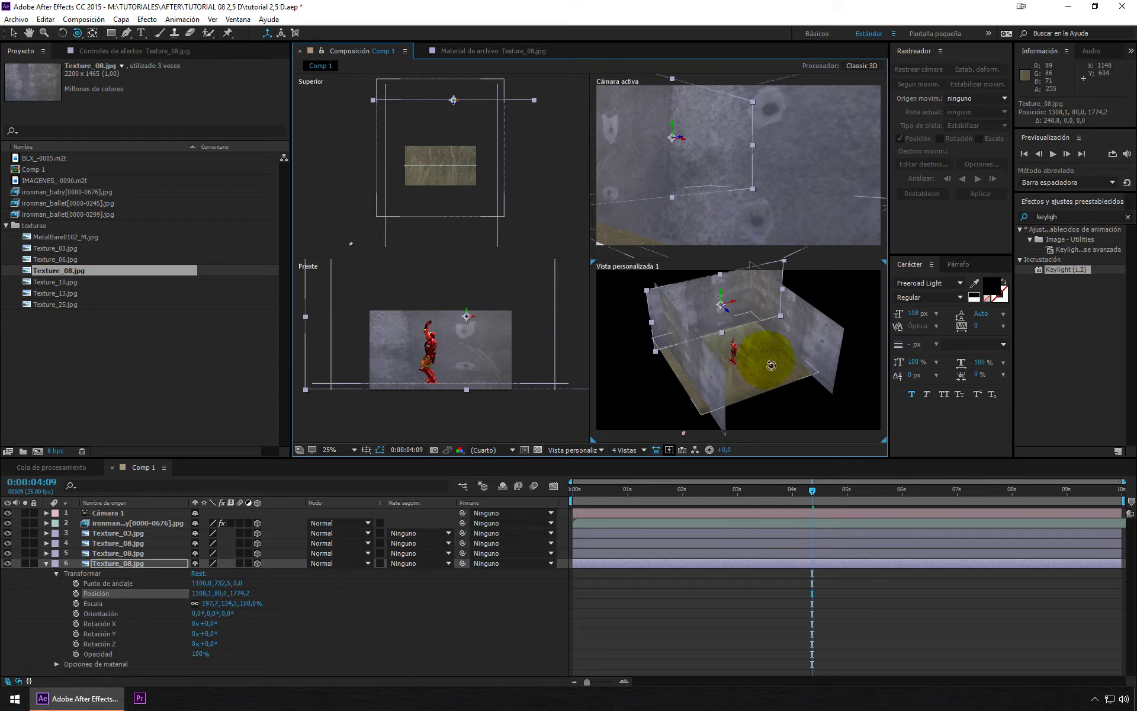
left_click_drag(737, 369, 766, 340)
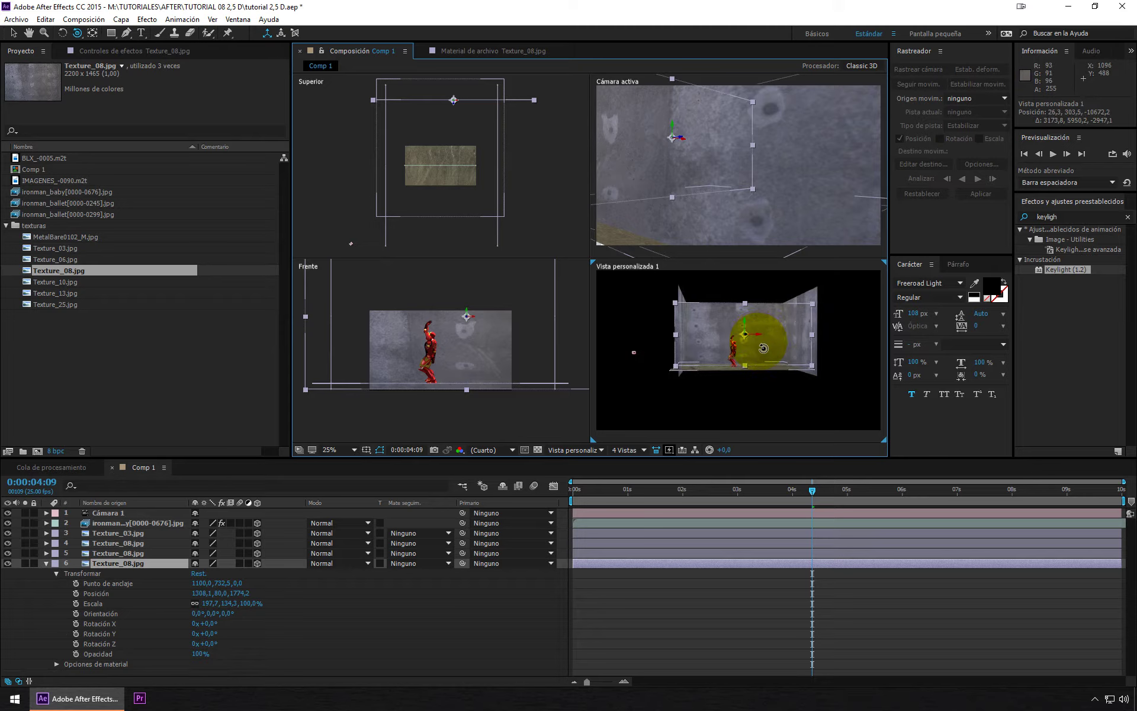
left_click_drag(762, 336, 745, 347)
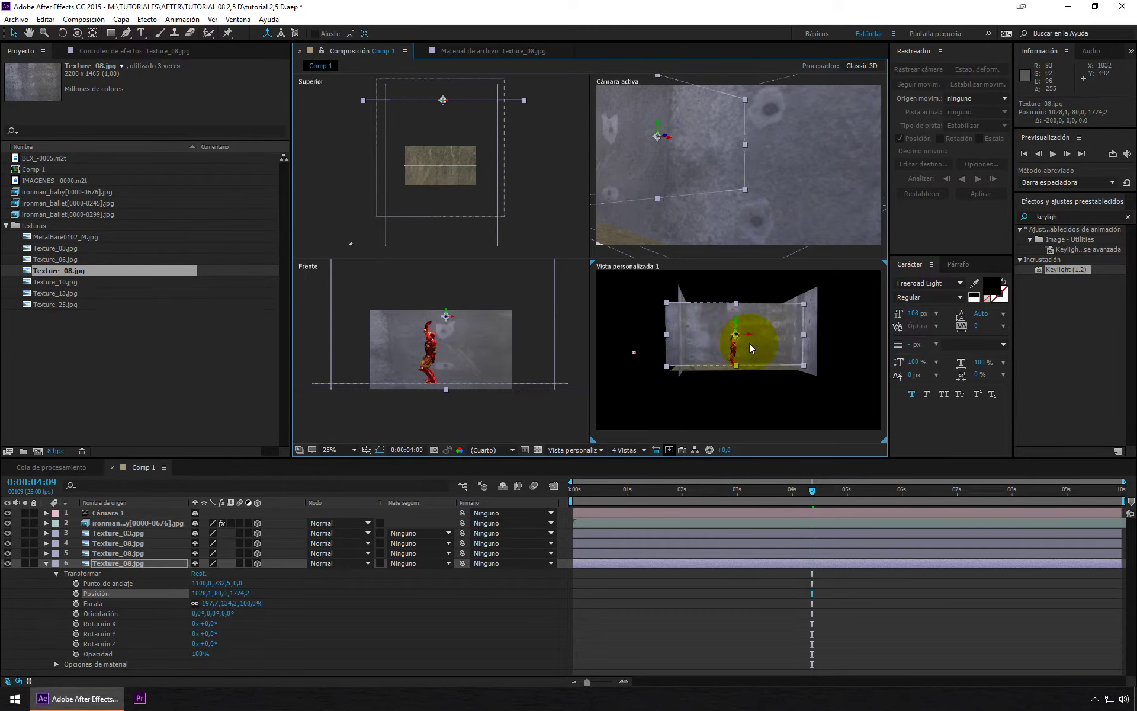
key("c")
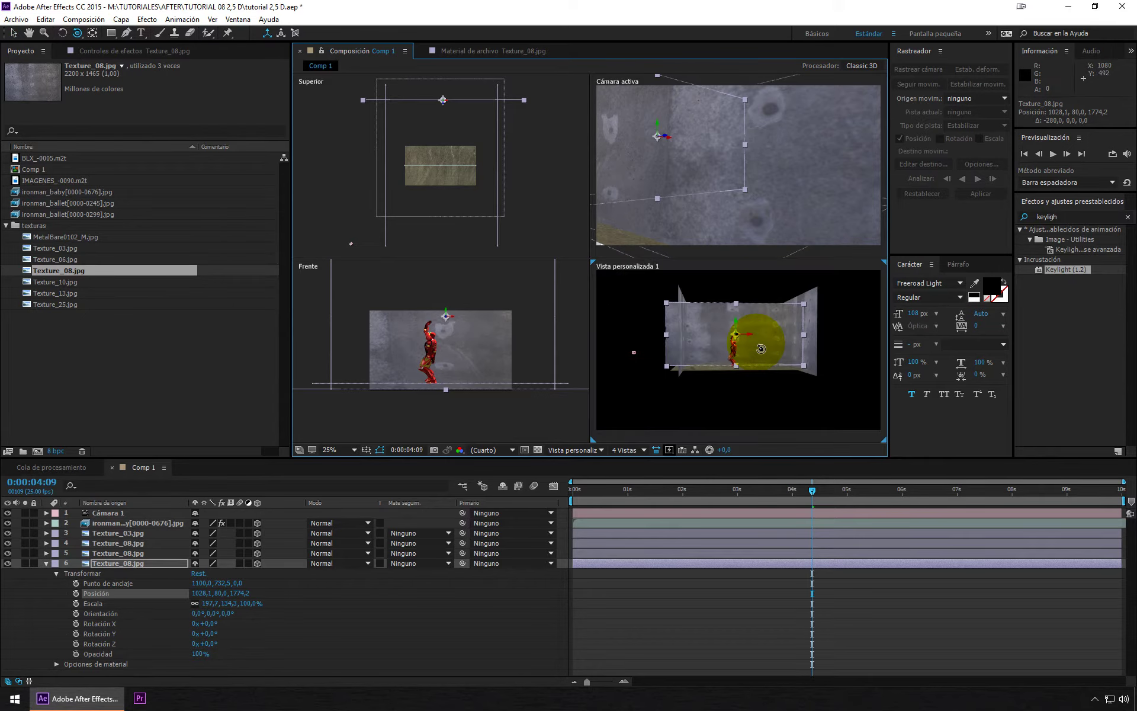
scroll(763, 351, "up", 5)
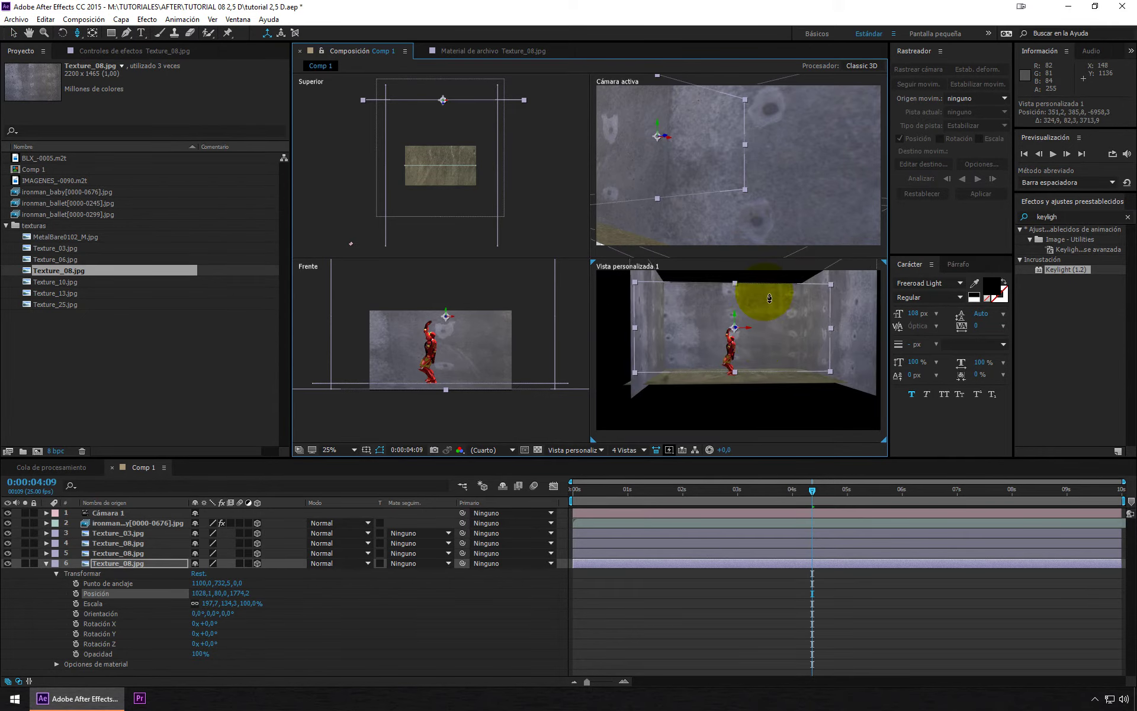
mouse_move(765, 354)
left_mouse_down()
mouse_move(735, 361)
mouse_move(762, 350)
left_mouse_up()
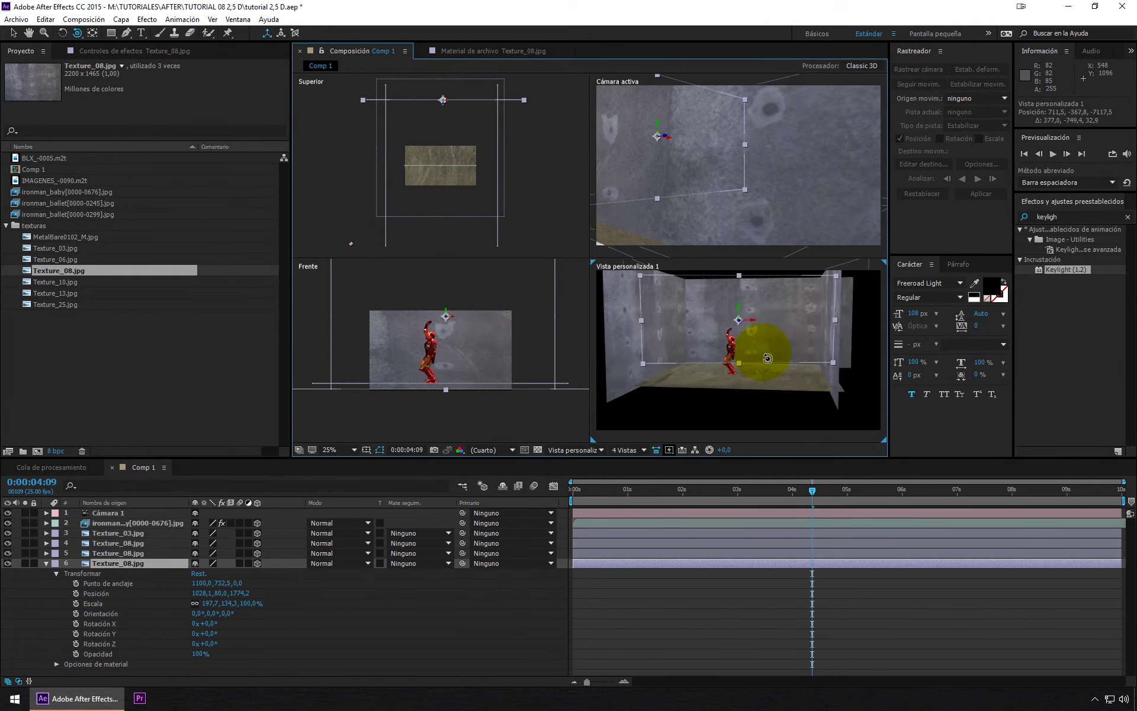
- Move Cámara 1 in the Superior view to frame Iron Man inside the room
left_click(13, 33)
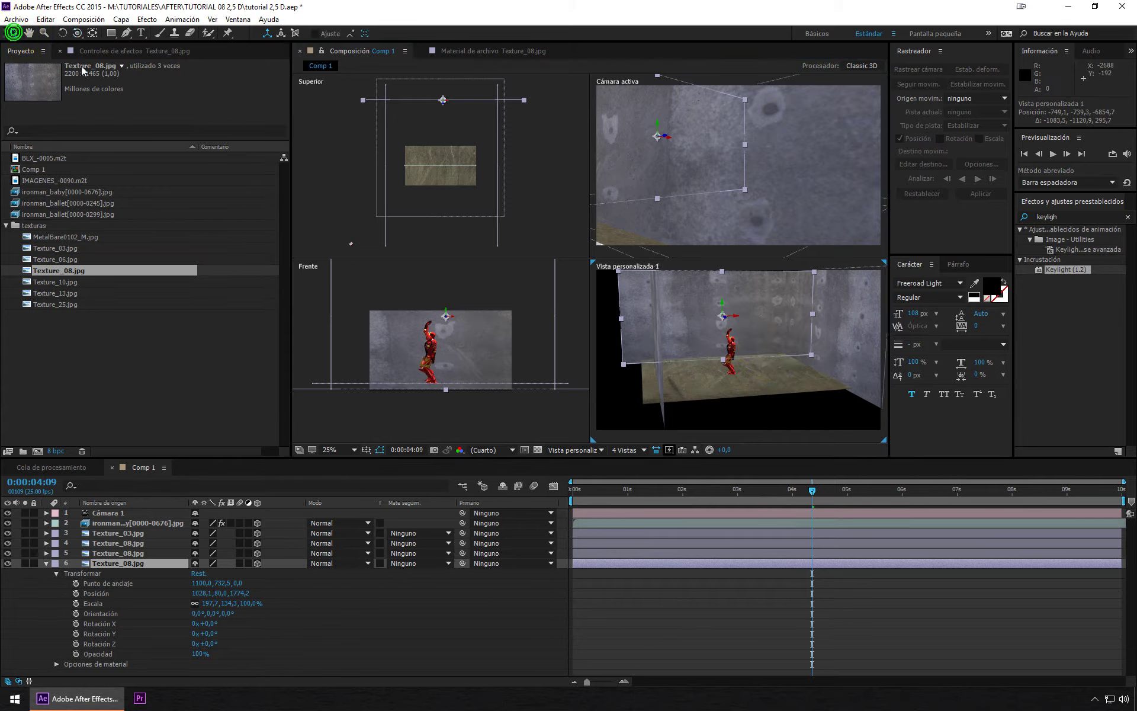
left_click(108, 513)
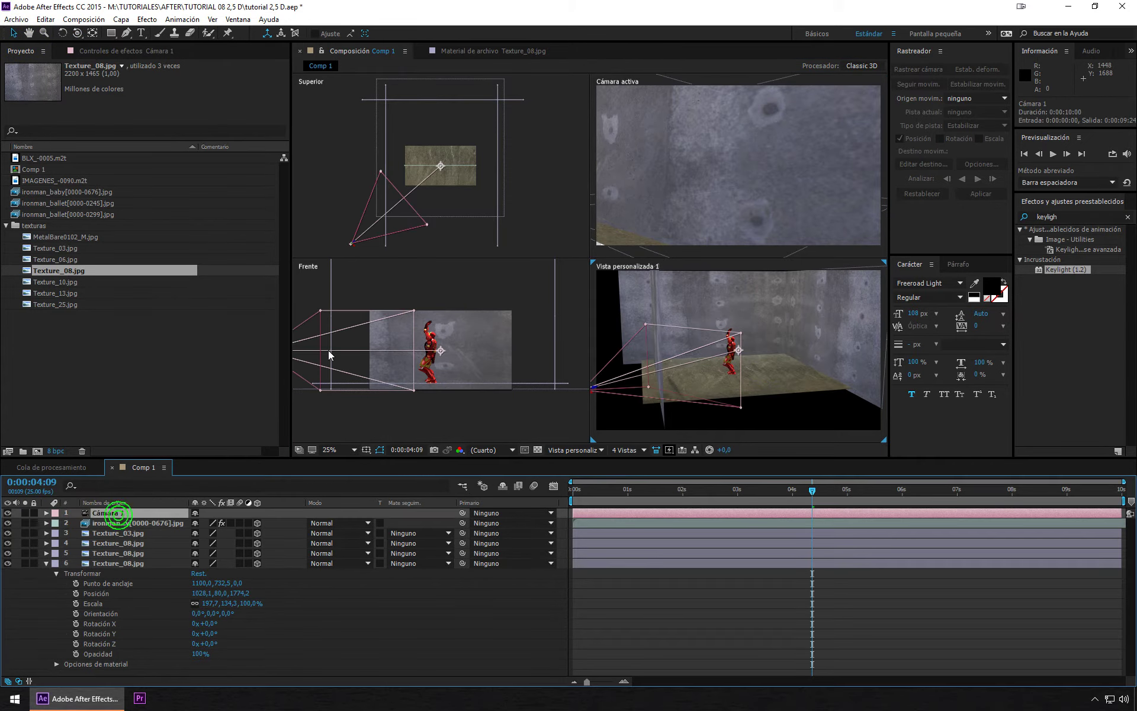
left_click(349, 246)
mouse_move(348, 247)
left_mouse_down()
mouse_move(477, 258)
mouse_move(454, 260)
left_mouse_up()
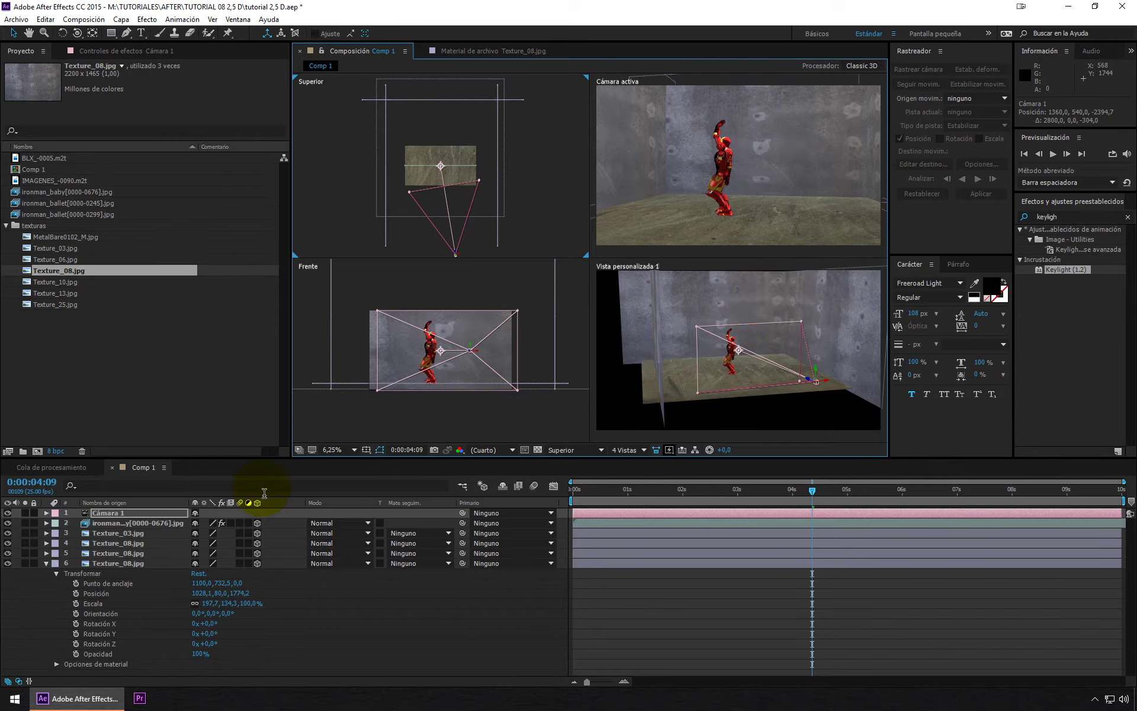
- Bring Iron Man forward to Z -728.2 and collapse the texturas folder
left_click(124, 526)
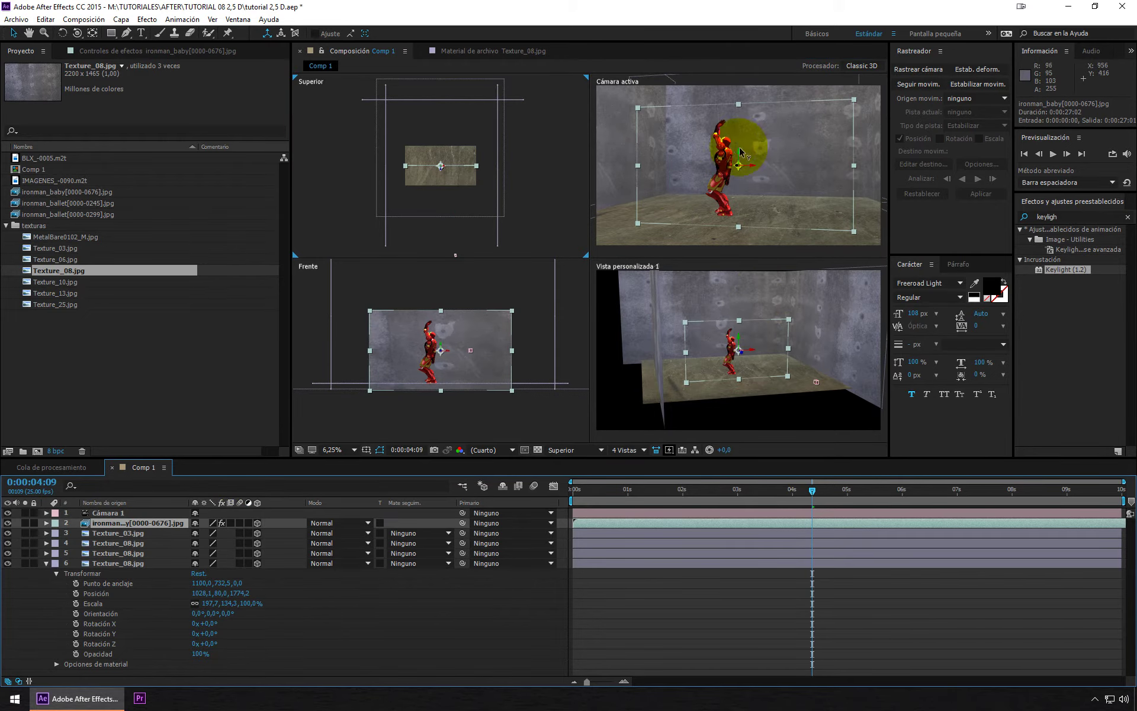
mouse_move(739, 359)
left_mouse_down()
mouse_move(833, 383)
mouse_move(766, 354)
mouse_move(711, 351)
left_mouse_up()
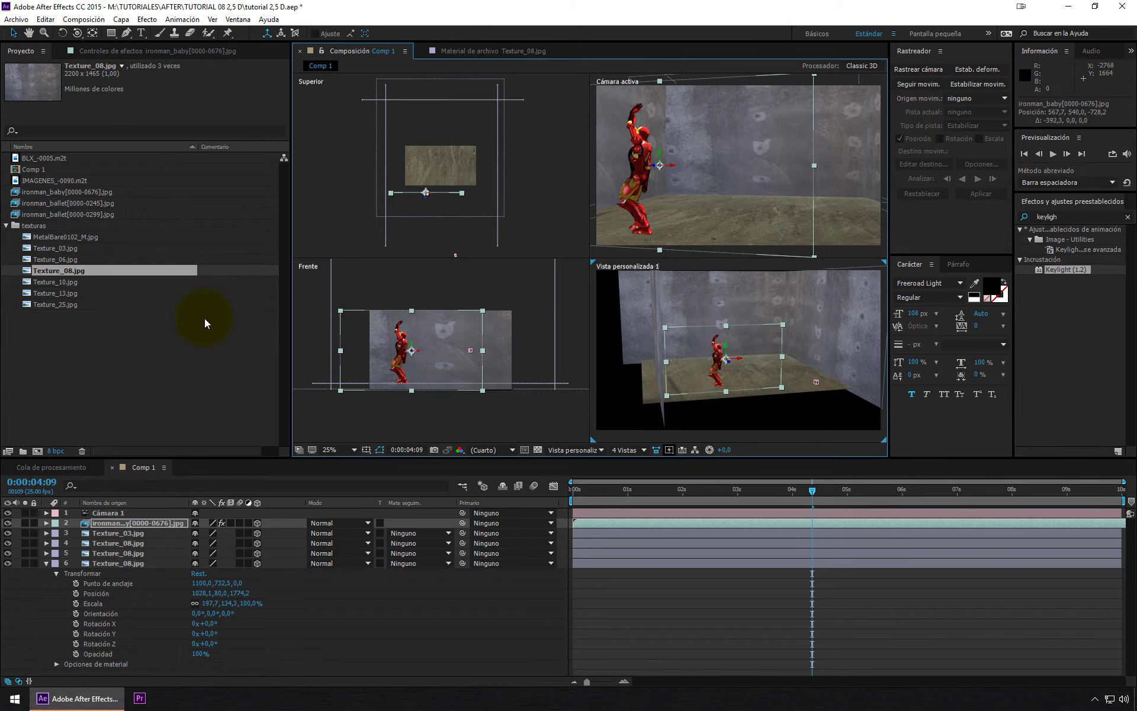
left_click(7, 225)
- Trim BLX_-0005.m2t to a short section by setting its In and Out points in the Footage panel
left_click(54, 158)
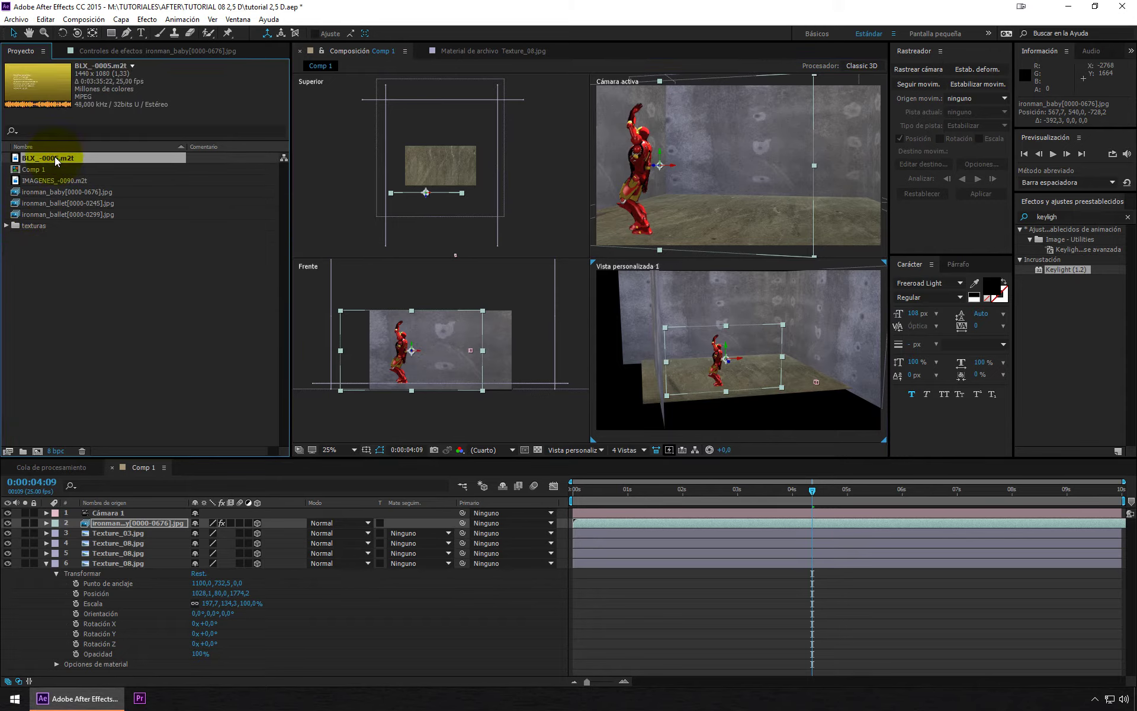
mouse_move(55, 158)
left_mouse_down()
mouse_move(55, 172)
mouse_move(52, 159)
left_mouse_up()
double_click(52, 159)
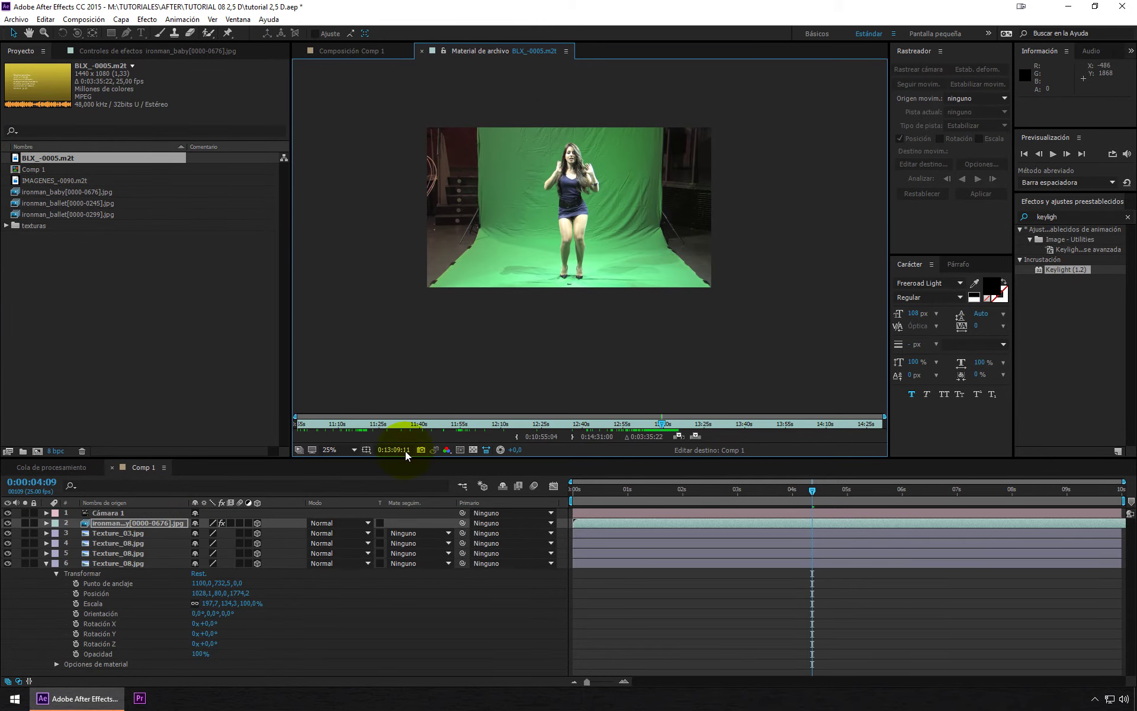
left_click_drag(662, 424, 657, 426)
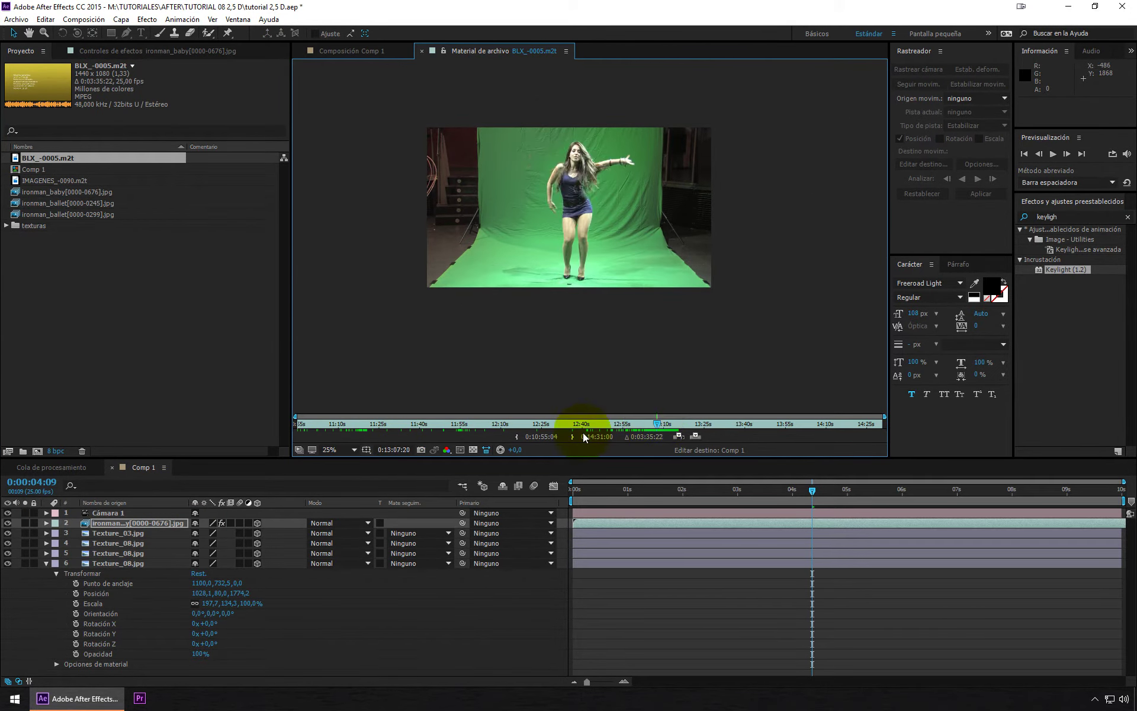
left_click(515, 440)
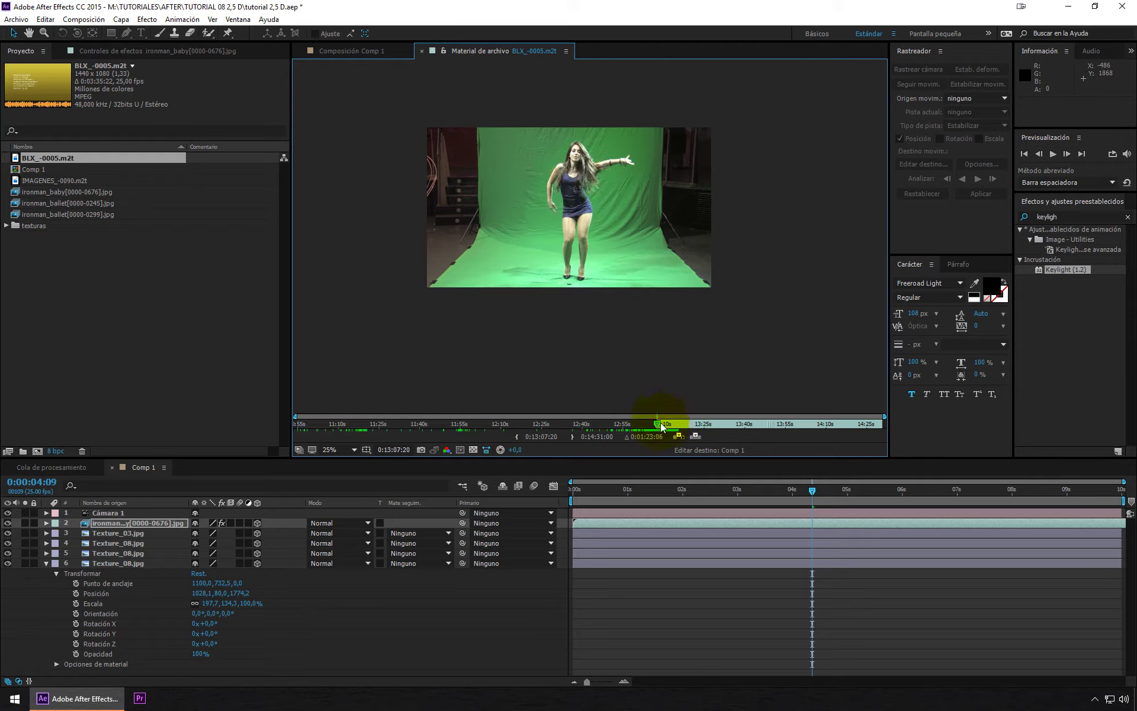
left_click_drag(661, 427, 664, 428)
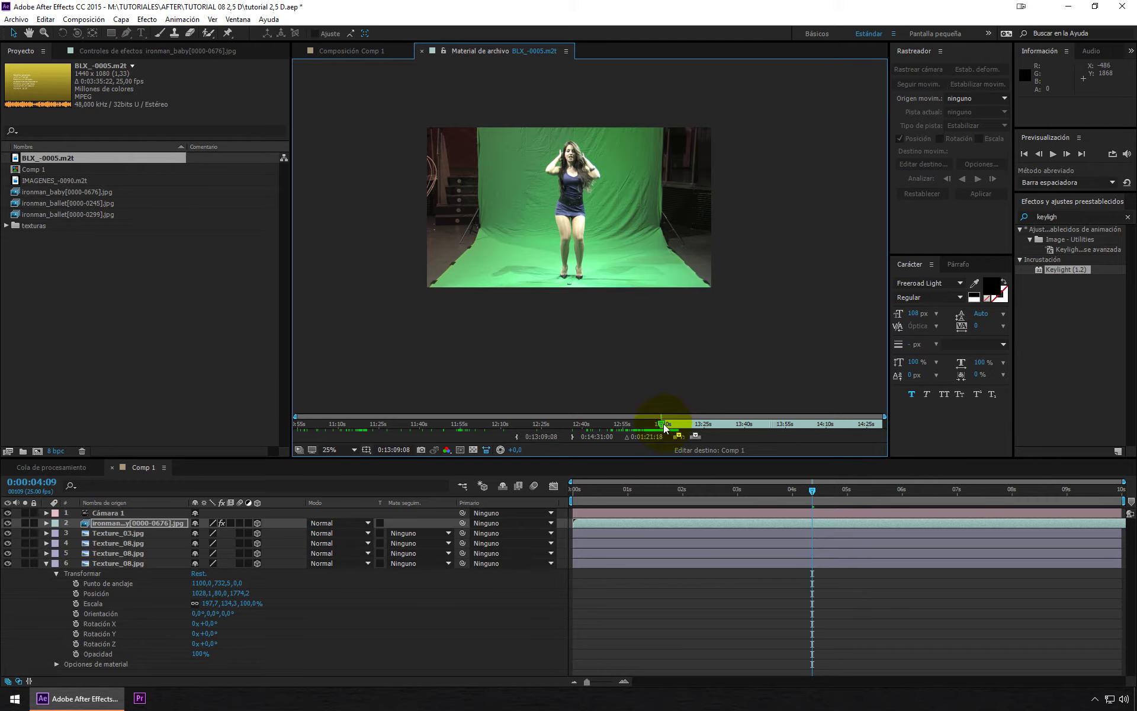
left_click_drag(664, 425, 668, 426)
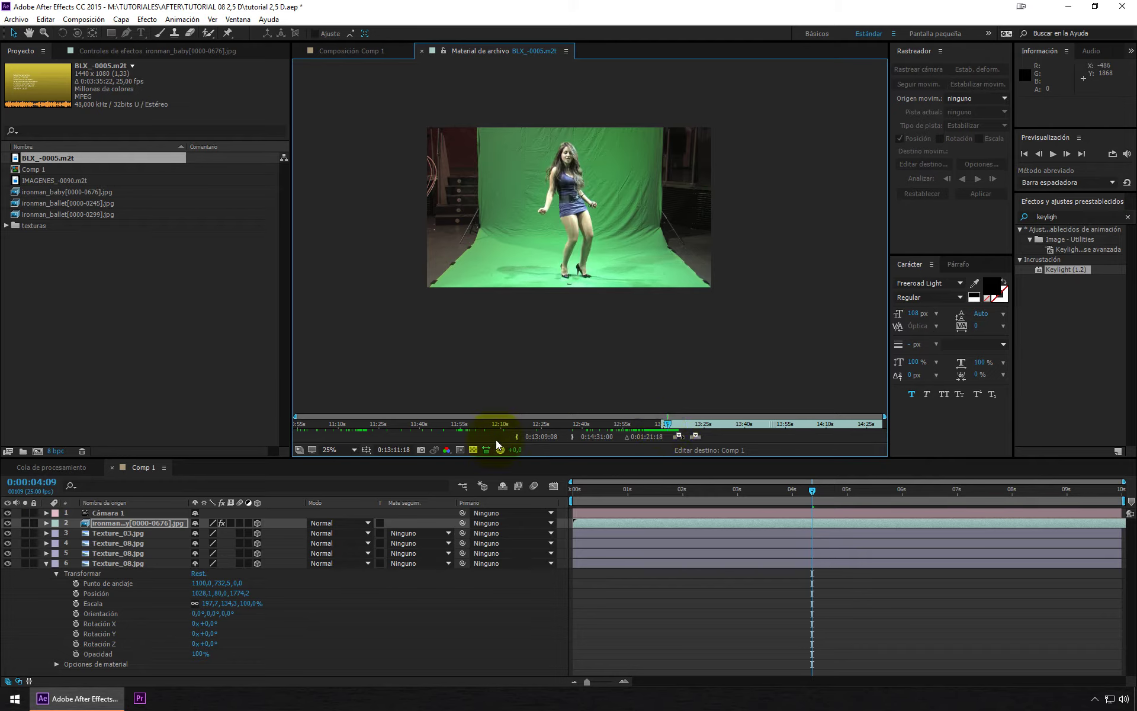
left_click(570, 438)
- Overlay-edit the trimmed dancer clip into Comp 1 as the top layer starting at 0s
left_click(690, 435)
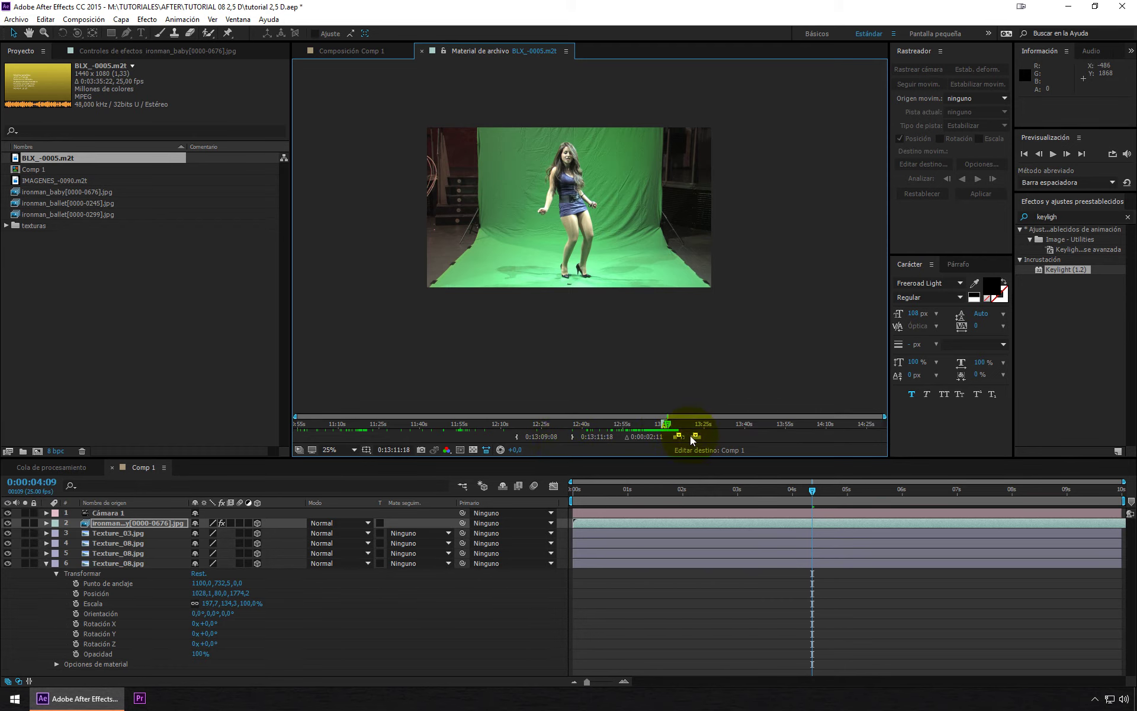
left_click_drag(832, 513, 607, 514)
left_click_drag(707, 513, 1121, 513)
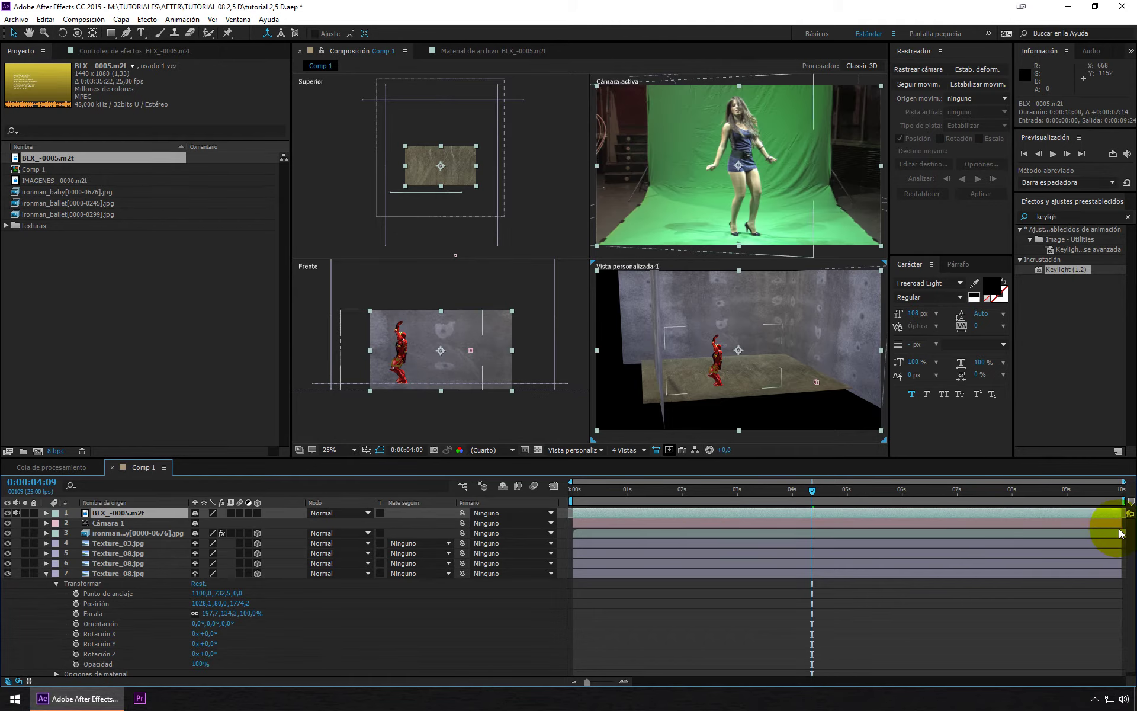
- Extend the dancer clip to the comp end and start a RotoBézier mask down the backdrop's left side
left_click(737, 215)
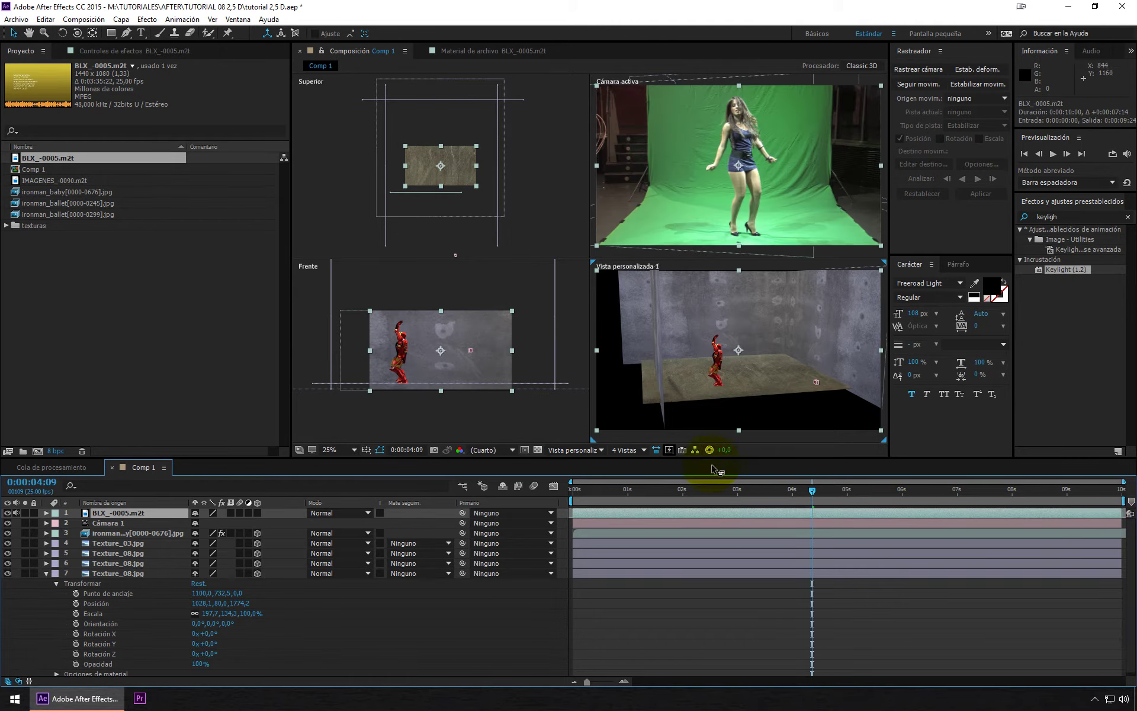
left_click(128, 34)
left_click(655, 83)
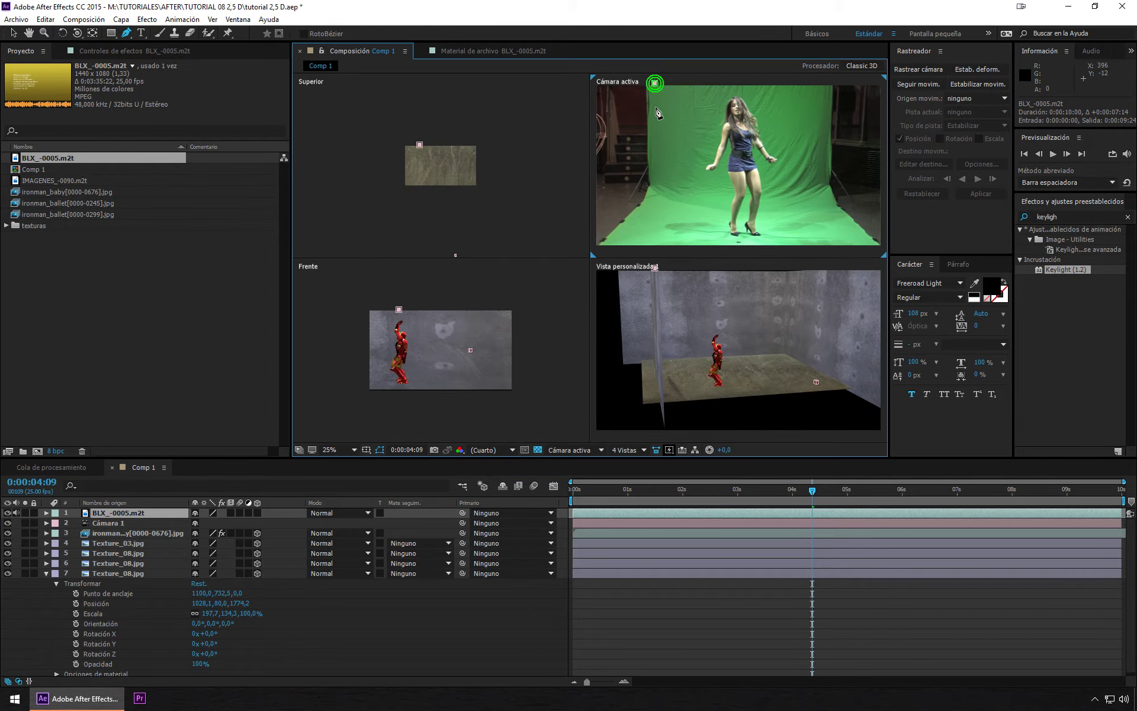
left_click(659, 178)
left_click(647, 210)
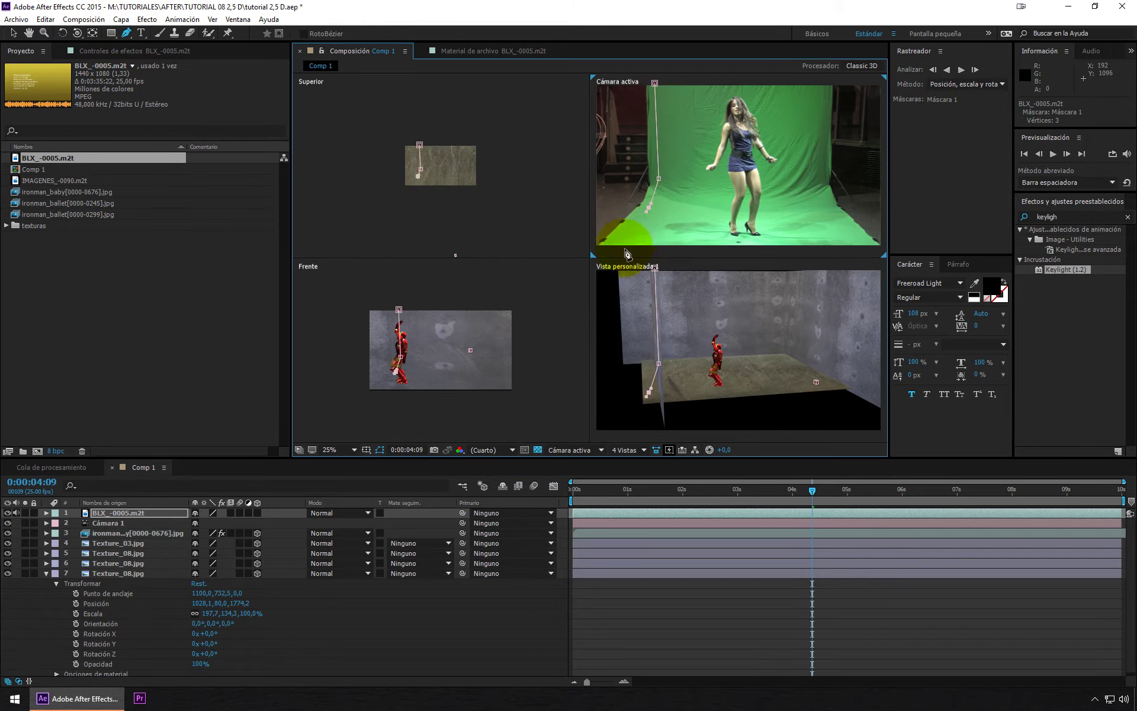
left_click(624, 248)
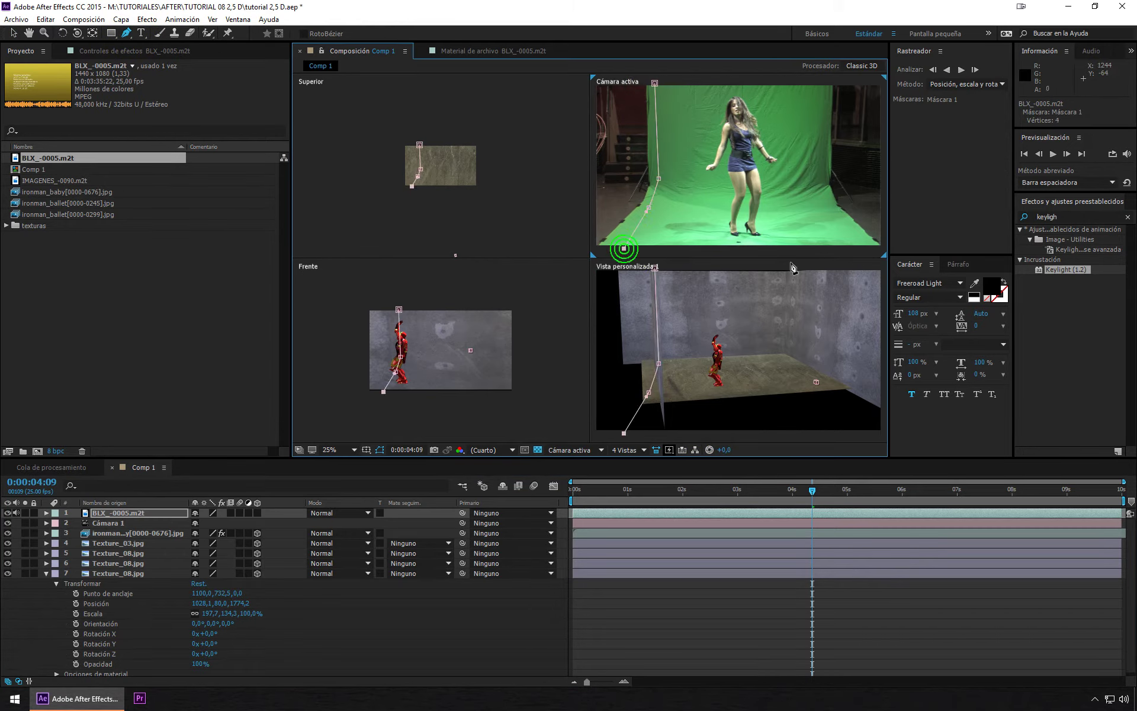
- Close the nine-point mask around the green backdrop and apply Keylight 1.2 to the dancer
left_click(871, 249)
left_click_drag(803, 195, 808, 155)
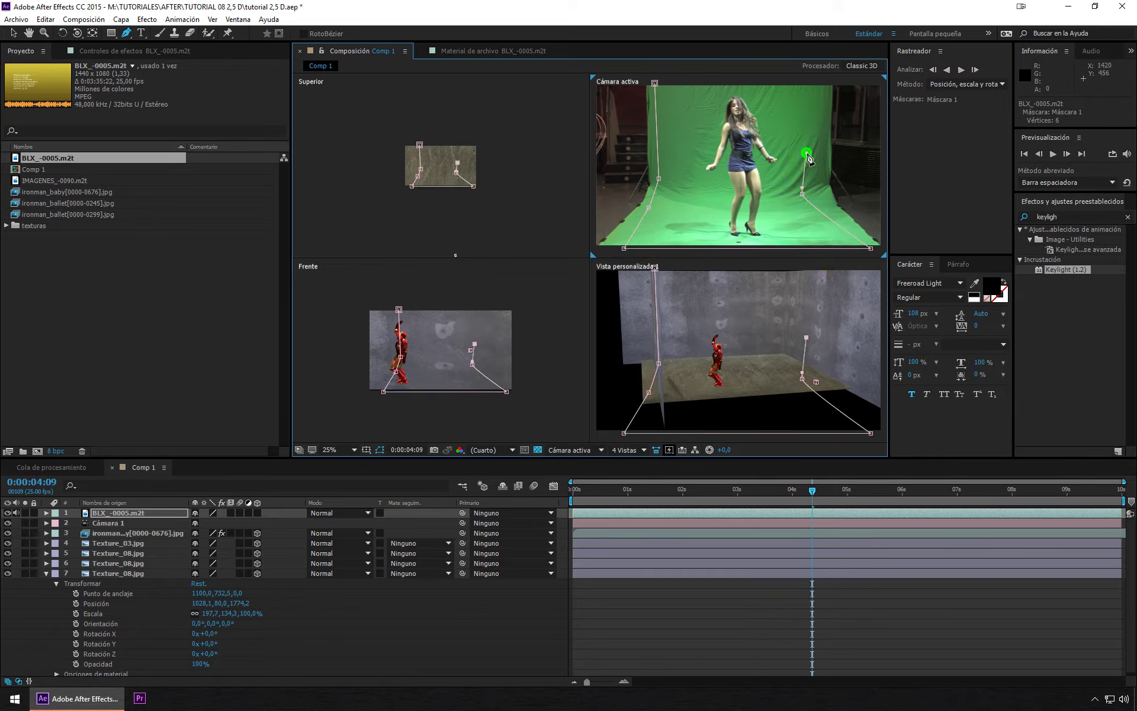
left_click(807, 81)
left_click(655, 84)
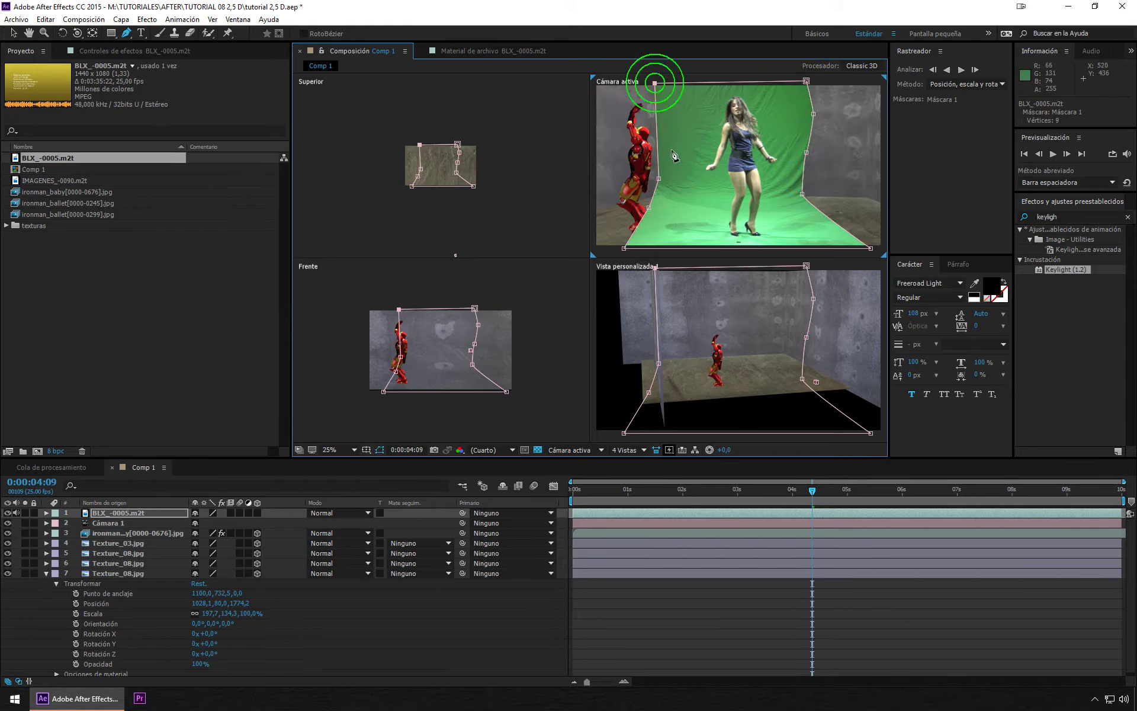
key("v")
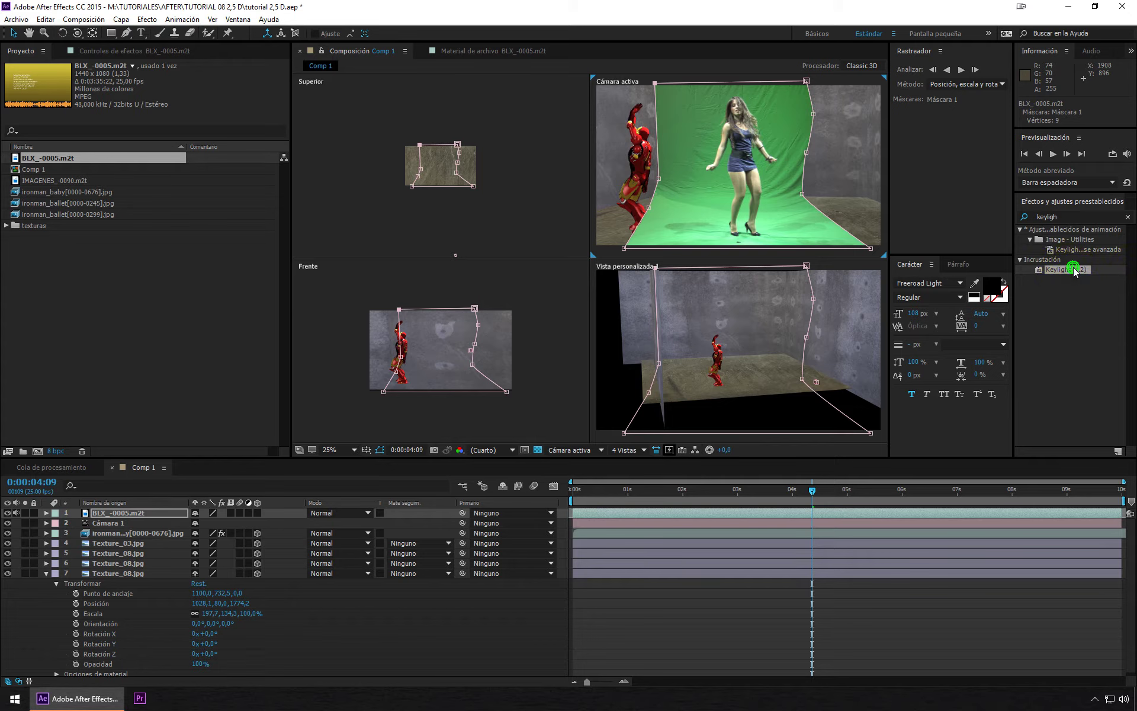
left_click_drag(1074, 271, 835, 511)
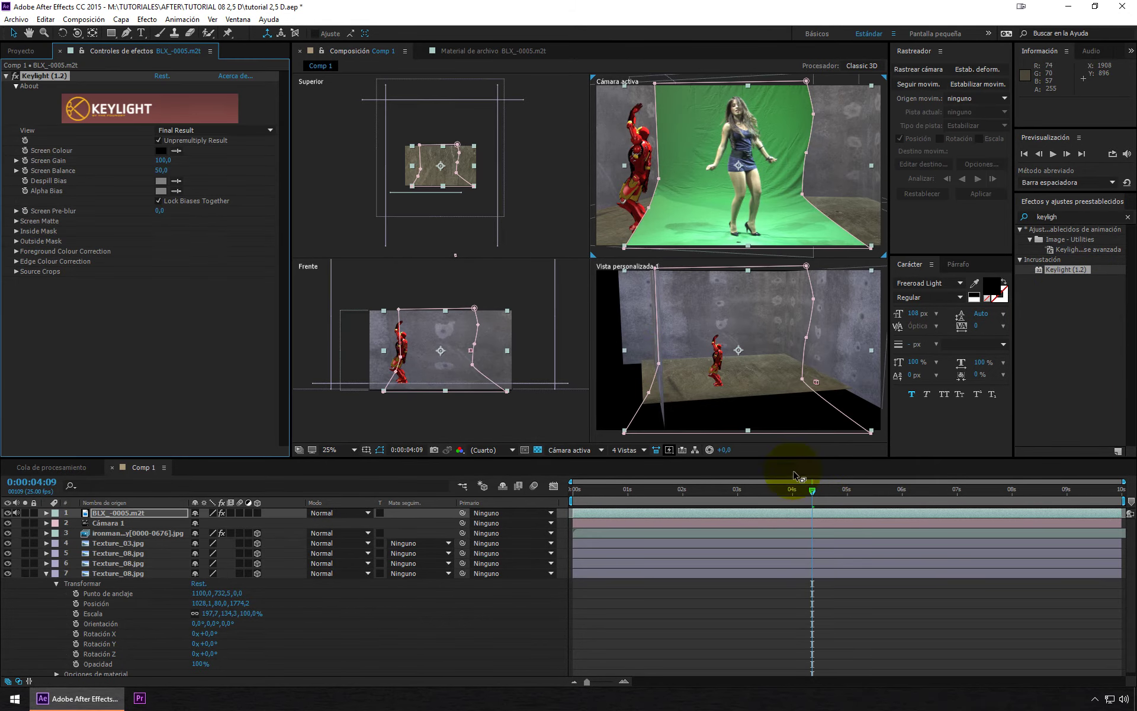
- Sample the green as Screen Colour and set Clip Black 35, Clip White 76 in Screen Matte view
left_click(737, 141)
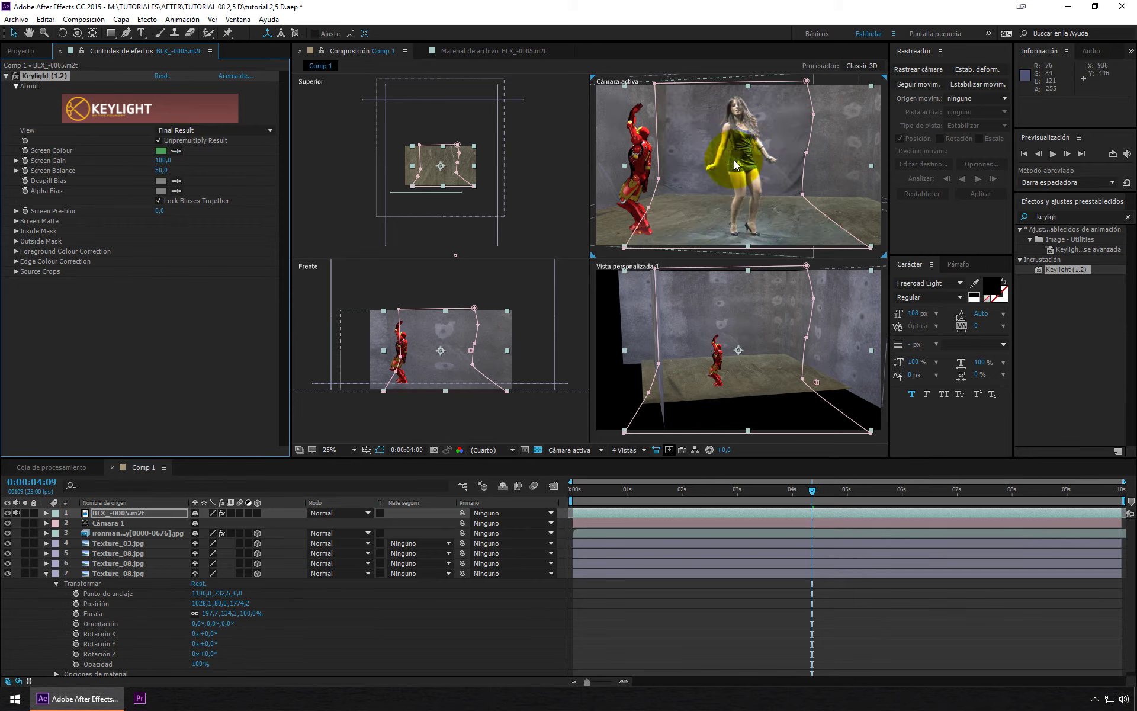
left_click(221, 130)
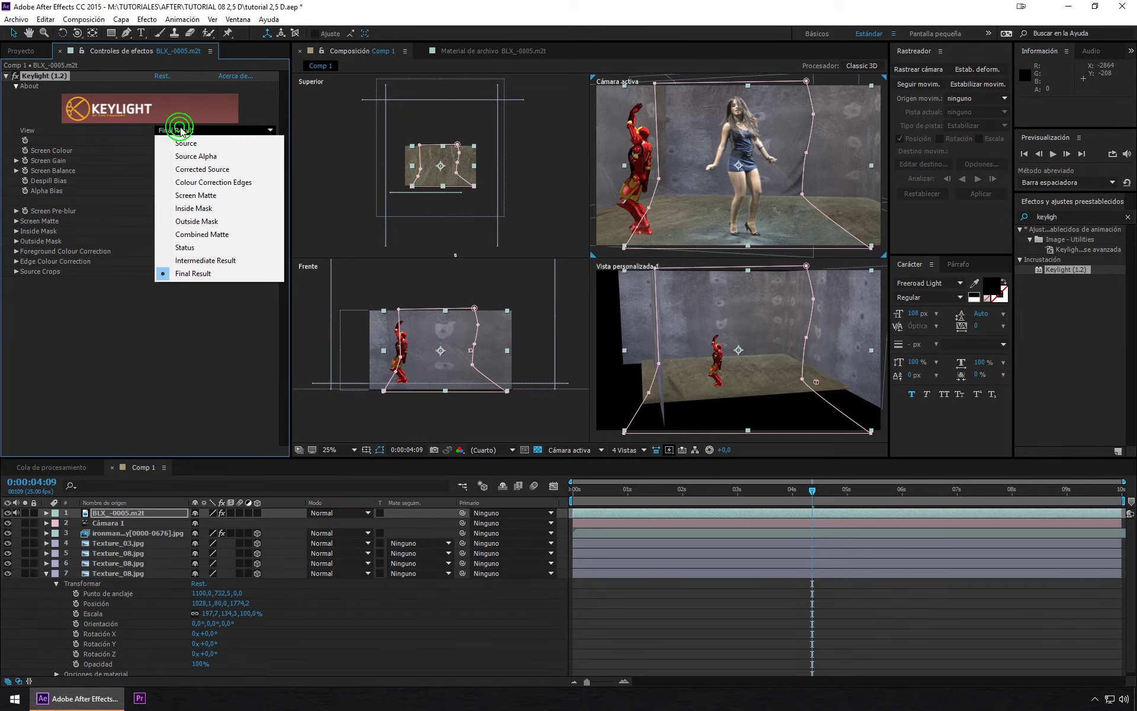
left_click(206, 195)
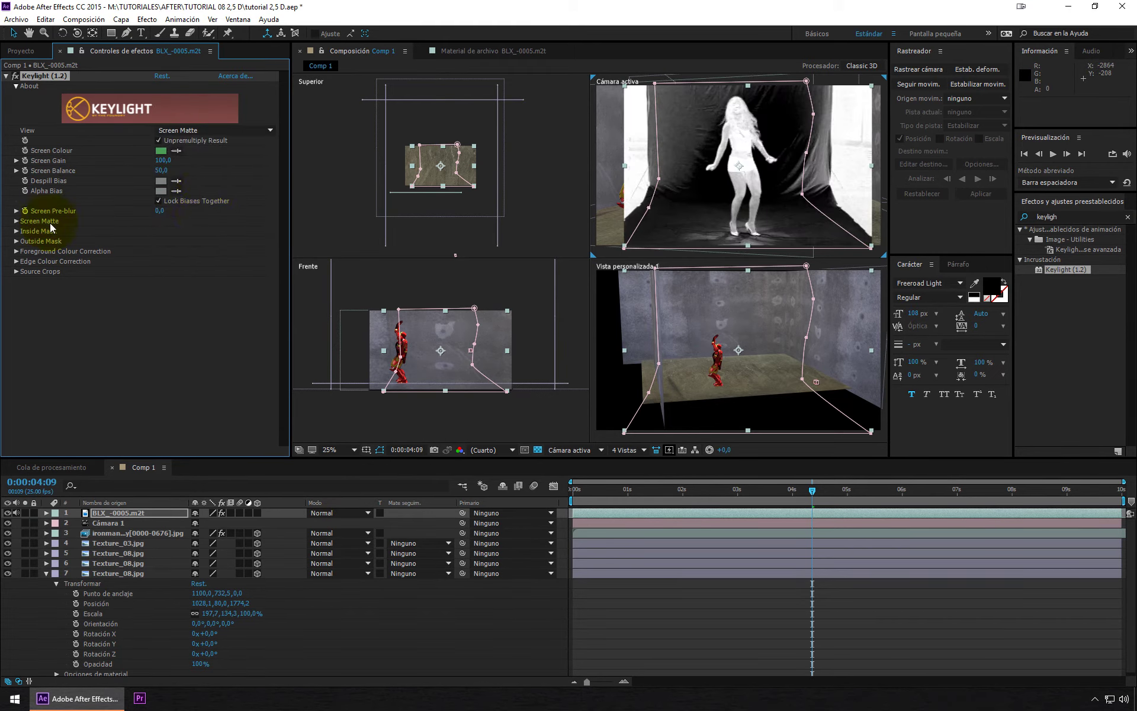
left_click(16, 221)
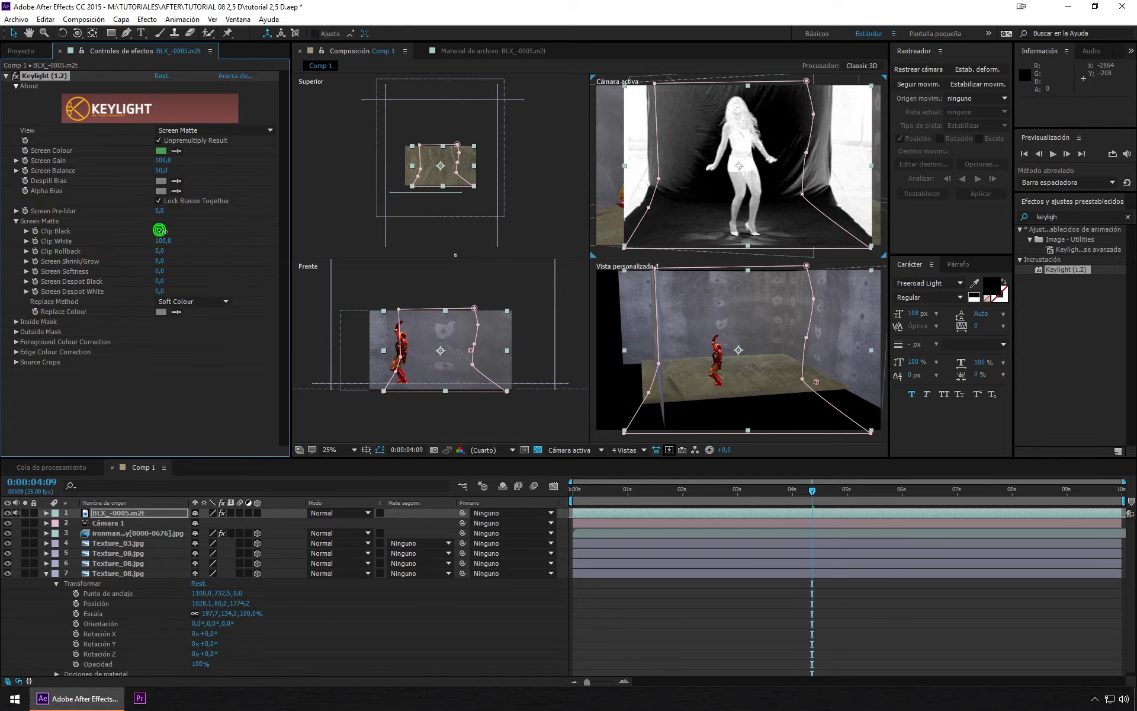
left_click_drag(159, 231, 190, 232)
mouse_move(168, 241)
left_mouse_down()
mouse_move(155, 246)
mouse_move(161, 234)
left_mouse_up()
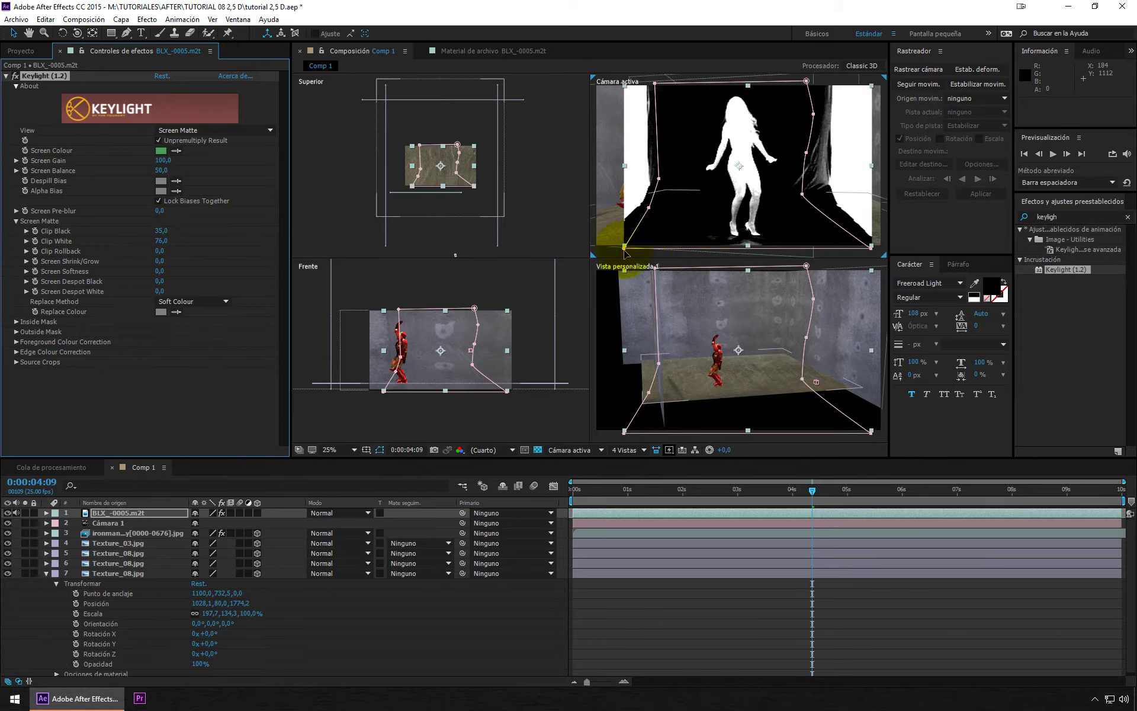
- Pull the mask's bottom corners inward, set Screen Softness to 2, and view the Final Result
left_click_drag(625, 246, 637, 241)
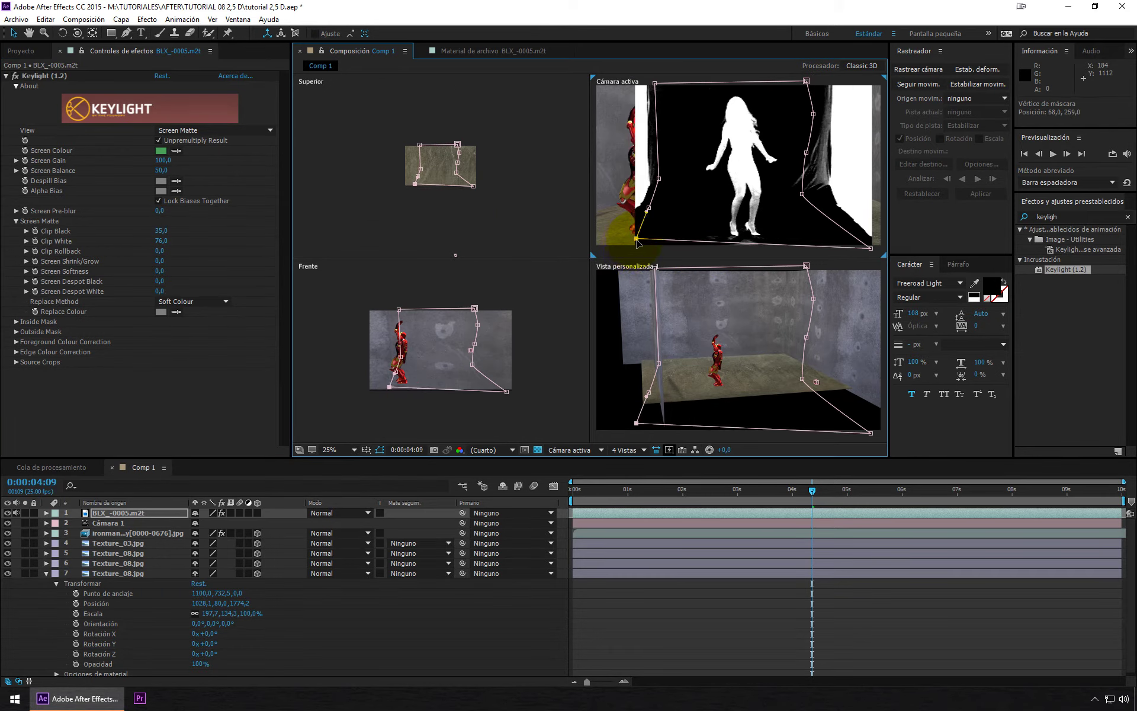
left_click(822, 247)
left_click_drag(871, 249, 860, 240)
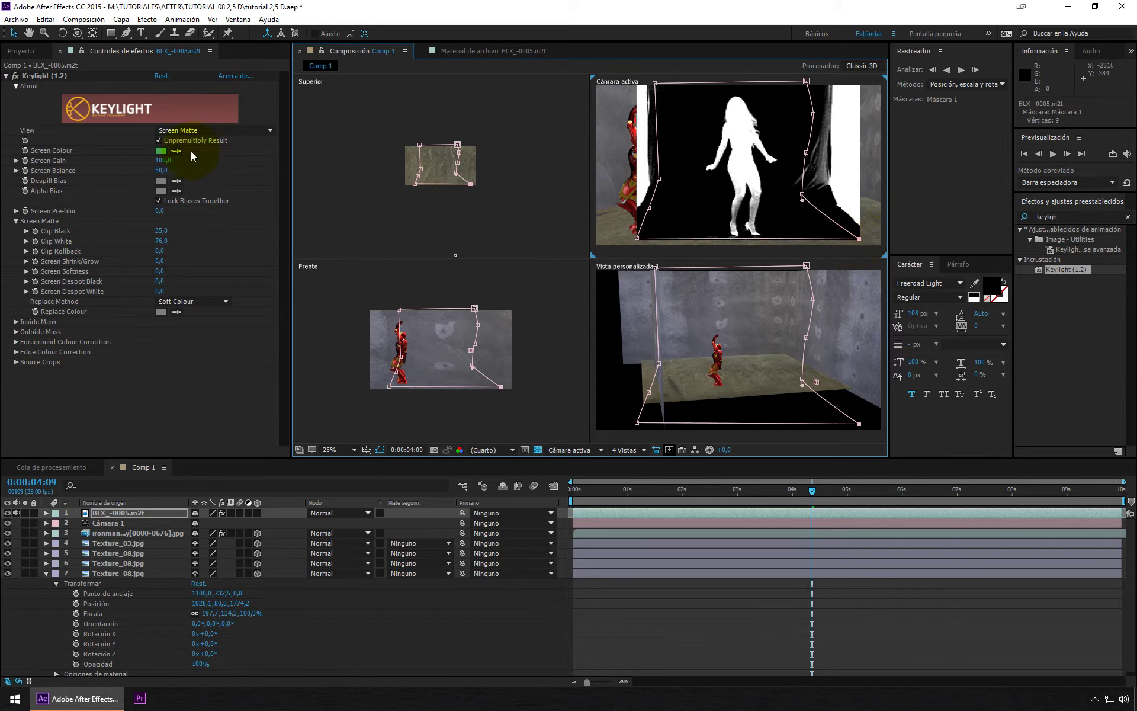
left_click(162, 272)
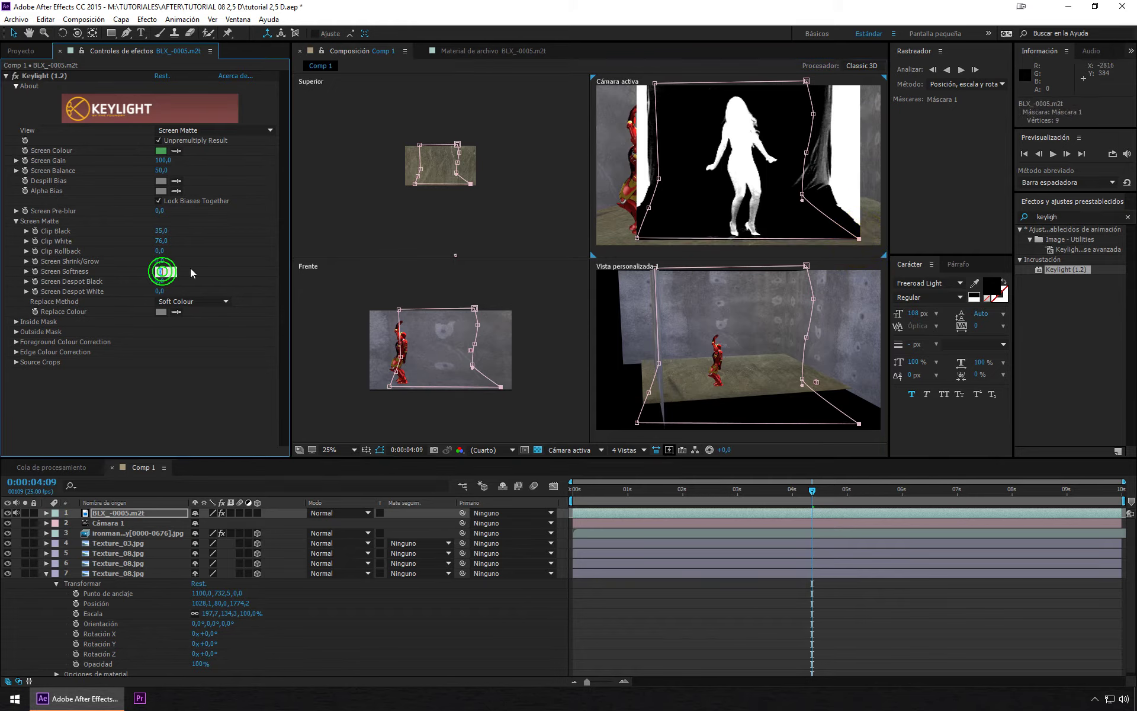
type("2")
left_click(148, 379)
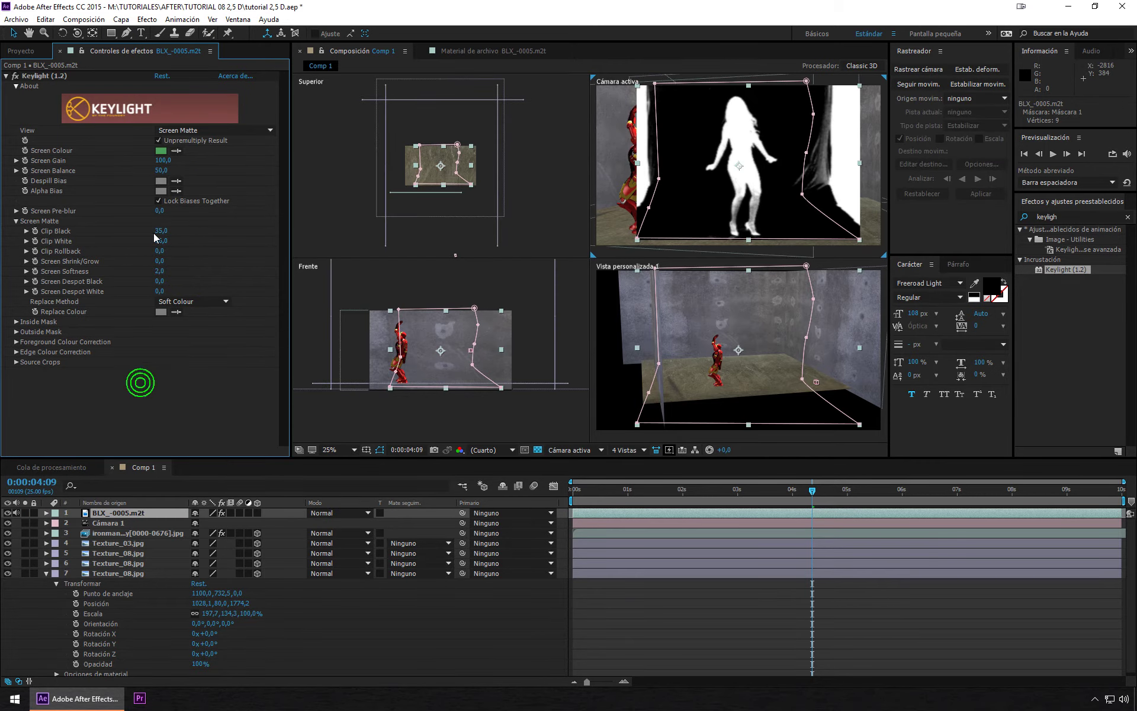
left_click(187, 138)
left_click(201, 271)
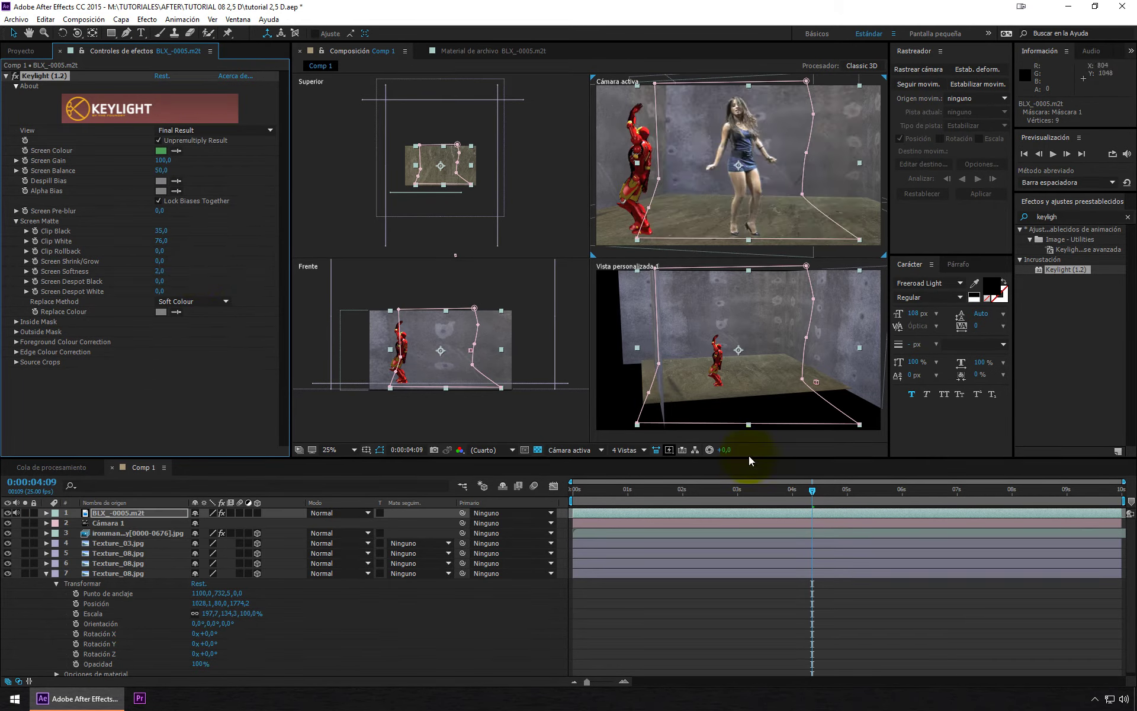
- Make the dancer layer 3D and scale it down to 76%
left_click_drag(771, 492, 850, 492)
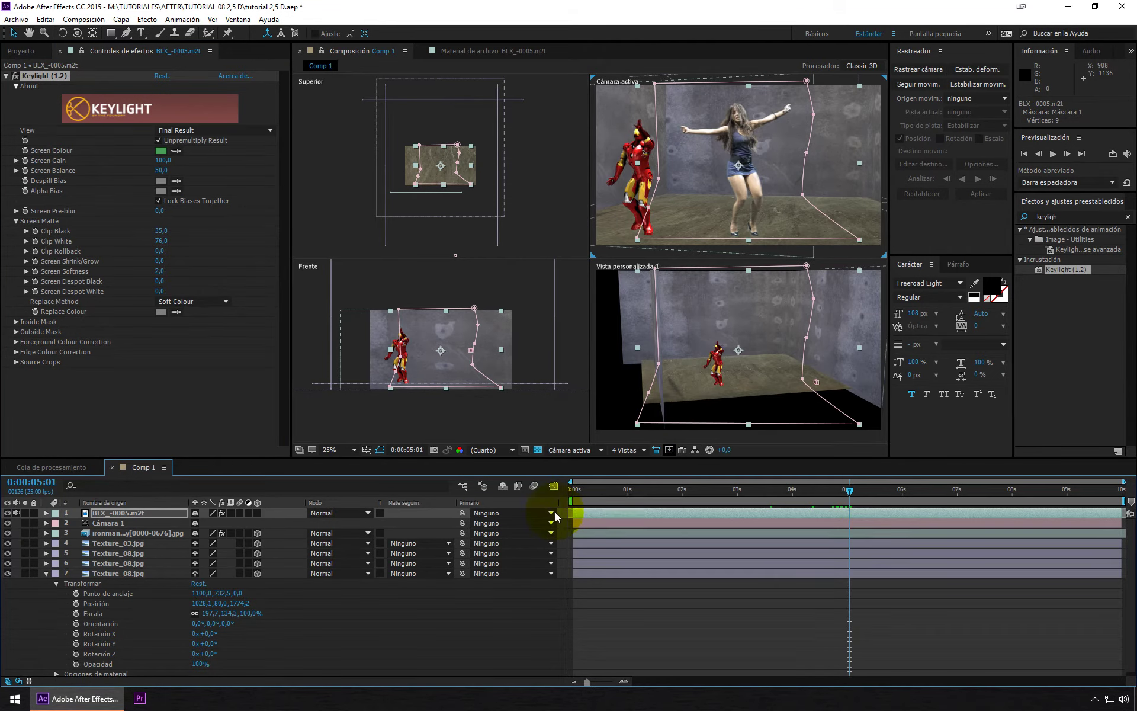
left_click(257, 513)
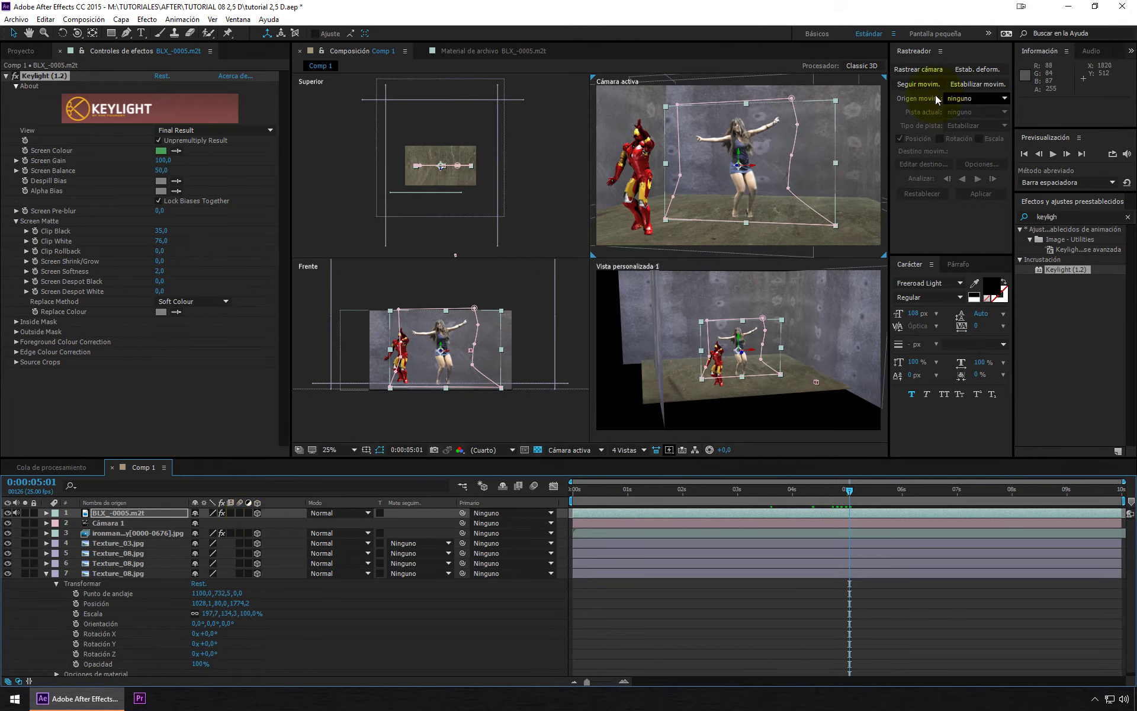
left_click(740, 153)
left_click_drag(740, 153, 755, 169)
left_click(81, 522)
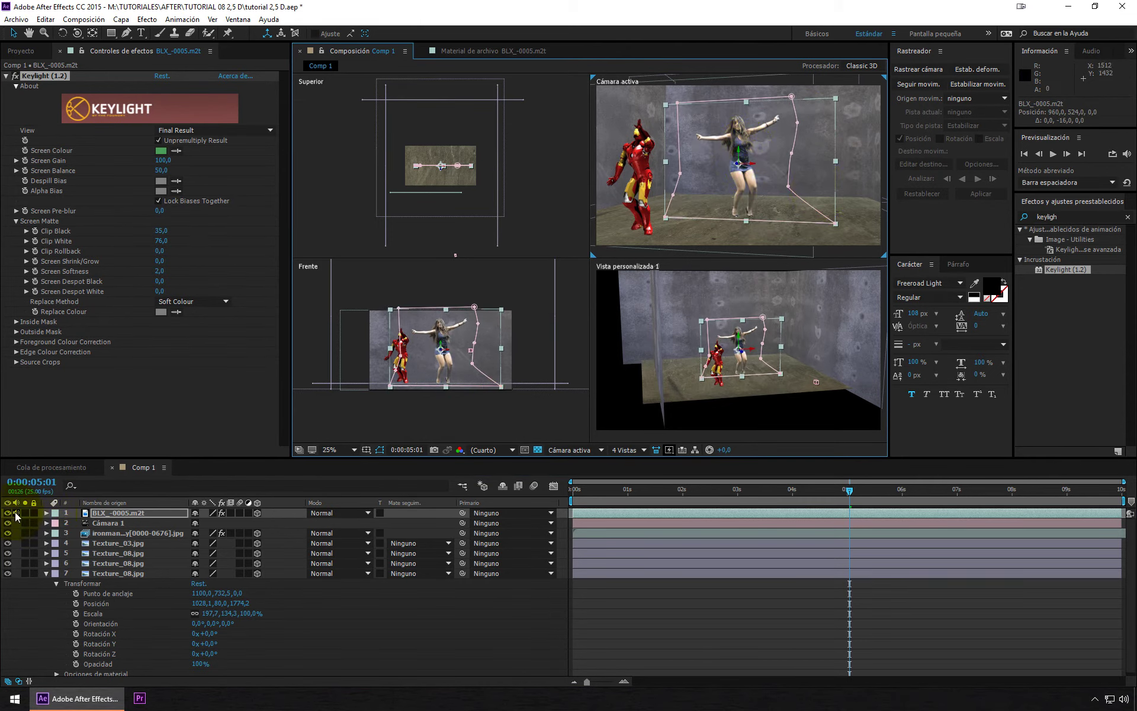
left_click(46, 513)
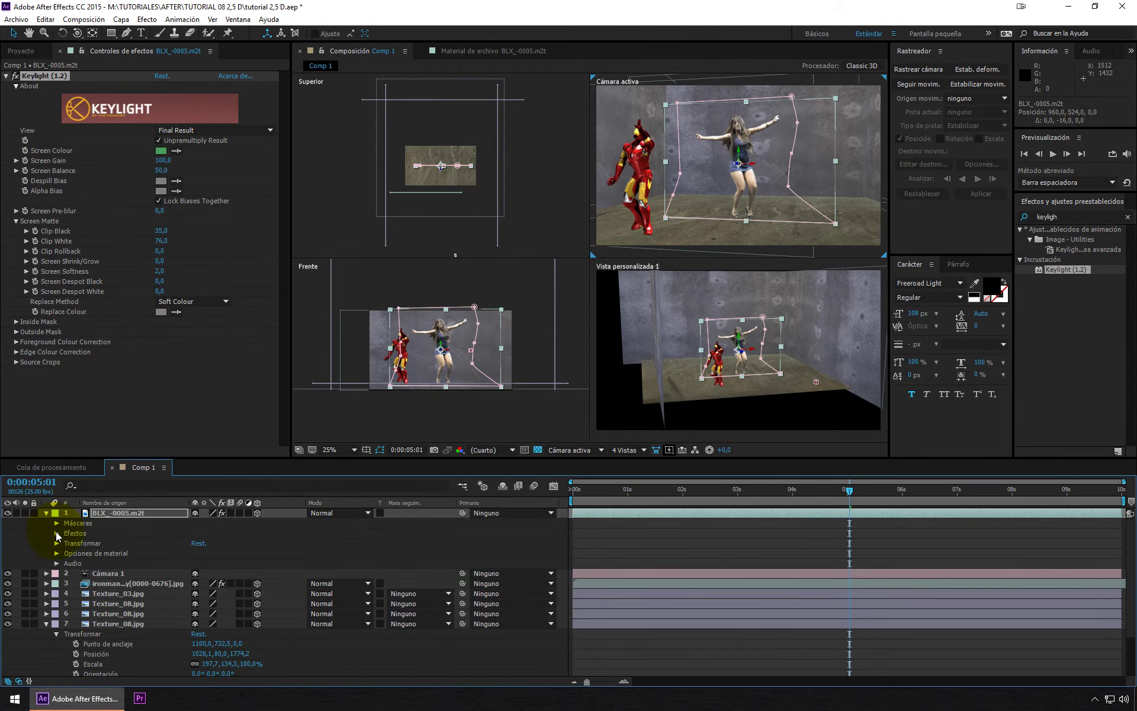
left_click(56, 543)
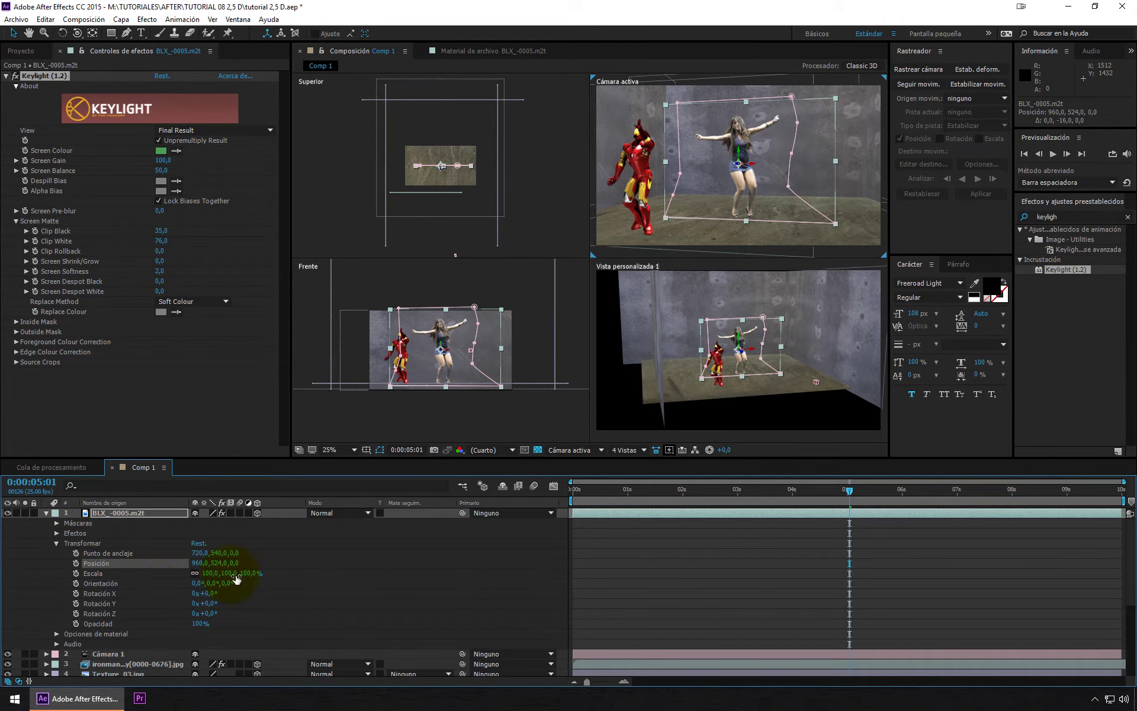
left_click_drag(231, 574, 220, 573)
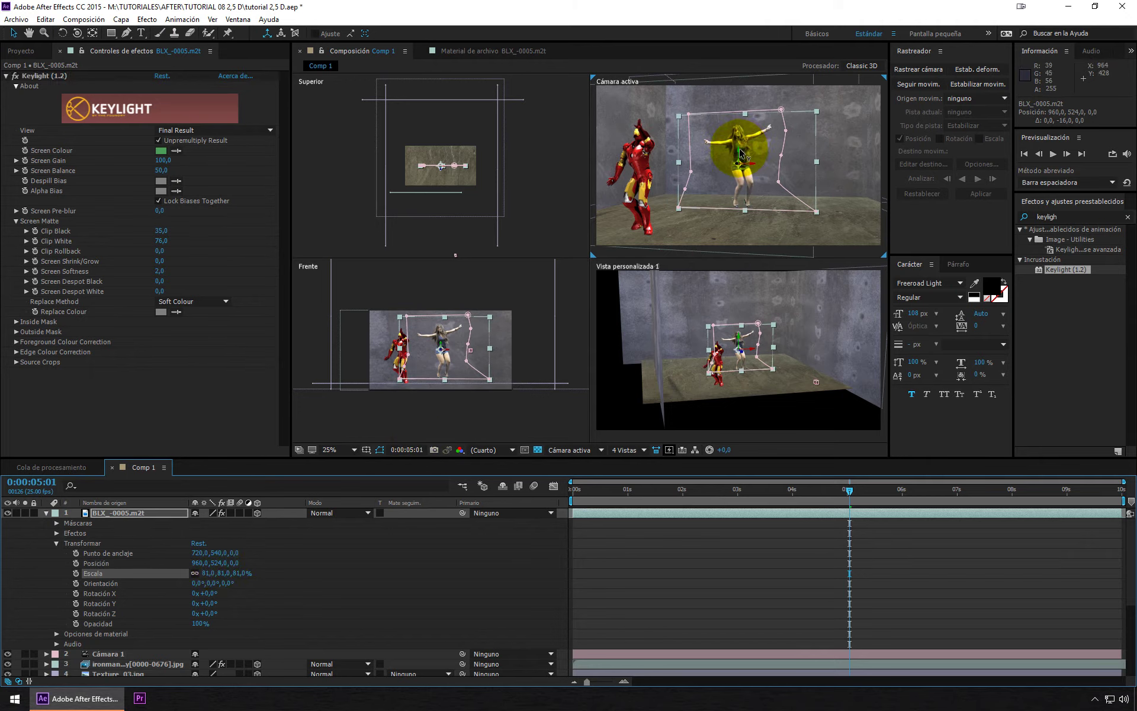
left_click_drag(740, 151, 739, 164)
left_click(242, 573)
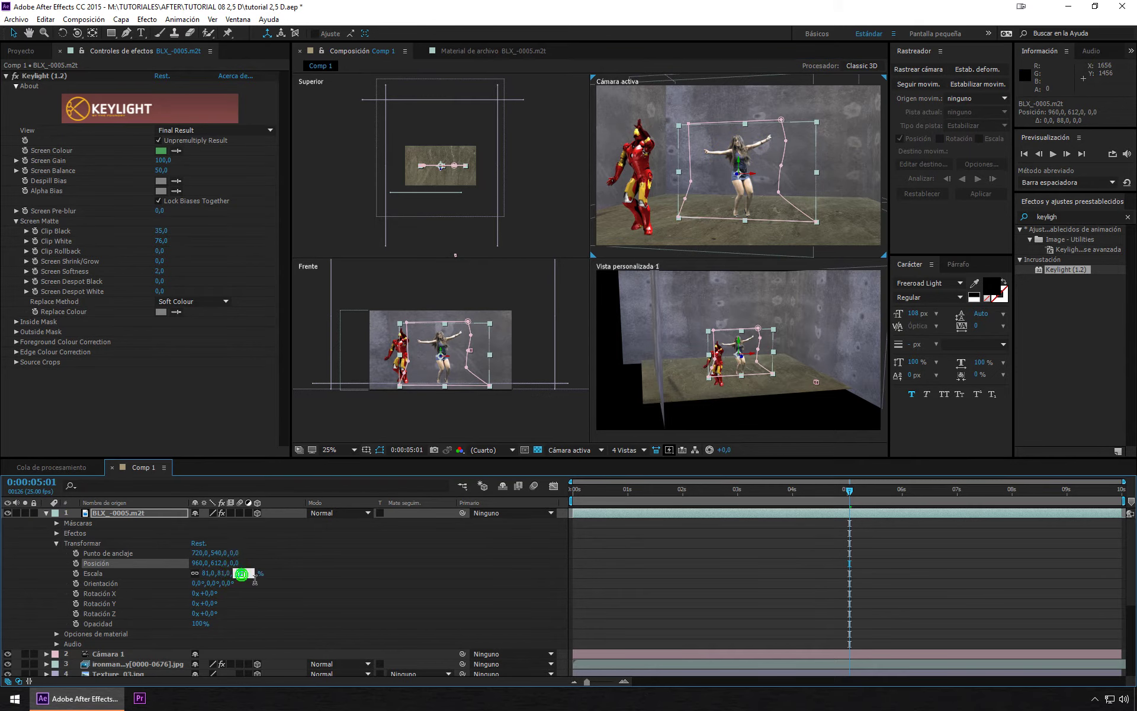
type("76")
left_click(342, 595)
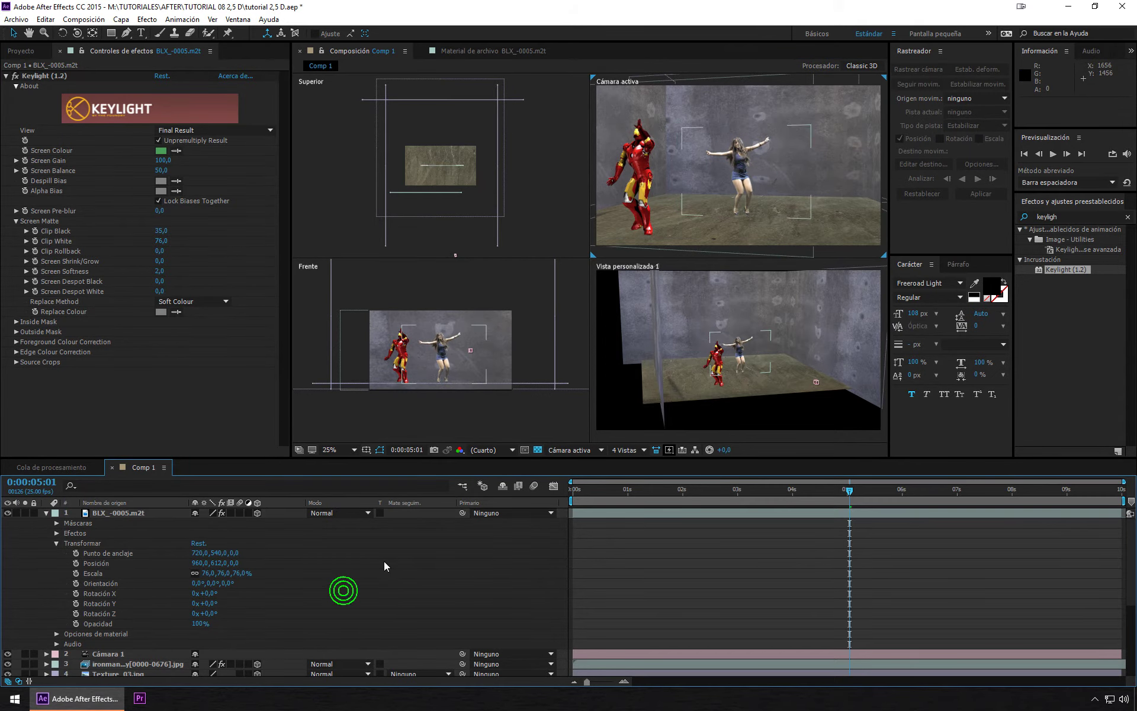
- Move the dancer down and right, away from Iron Man, to position 1616,624
left_click(127, 513)
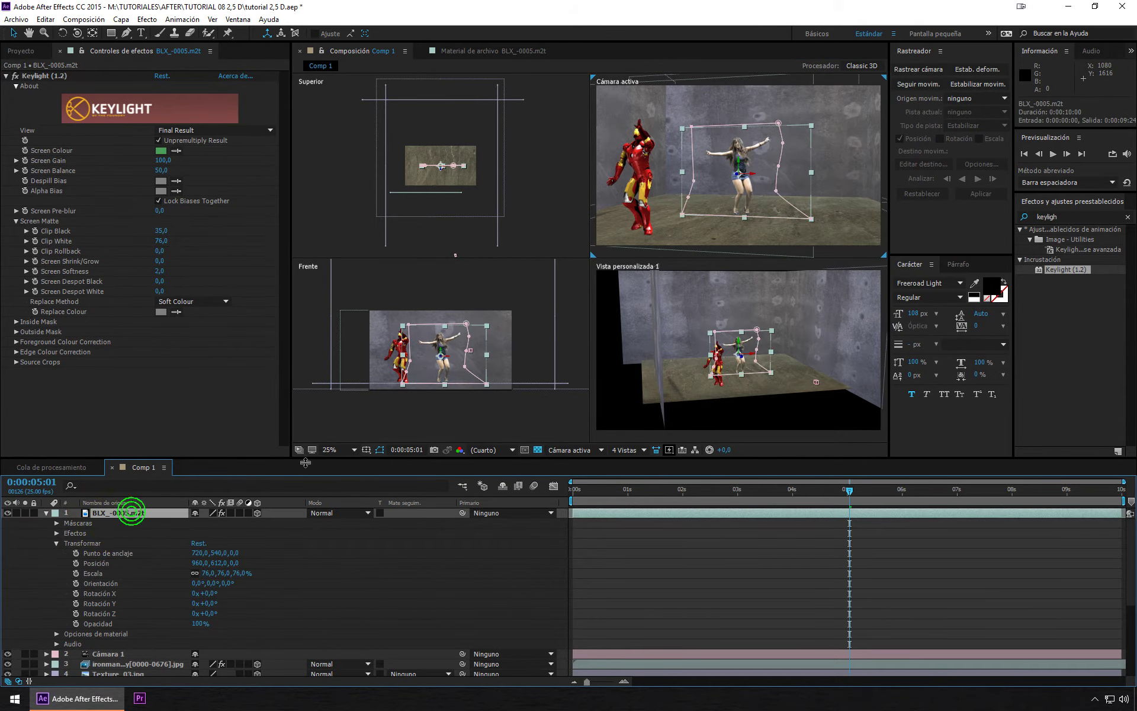
left_click(778, 196)
left_click(770, 181)
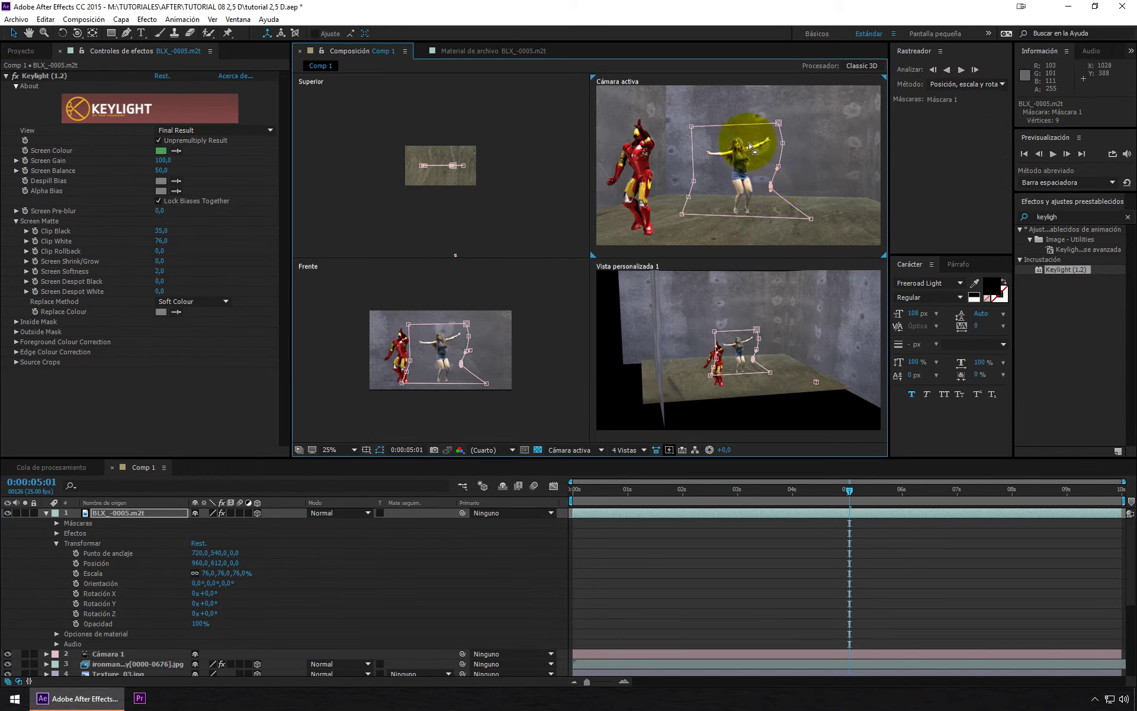
left_click(127, 513)
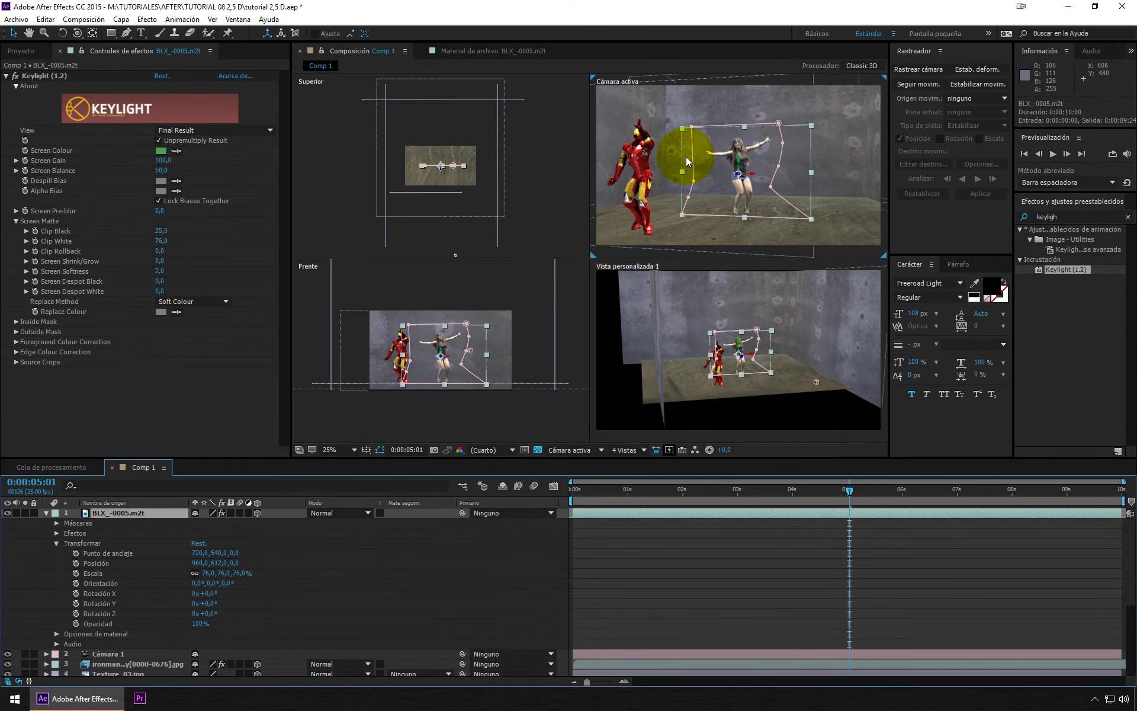
left_click_drag(740, 166, 742, 168)
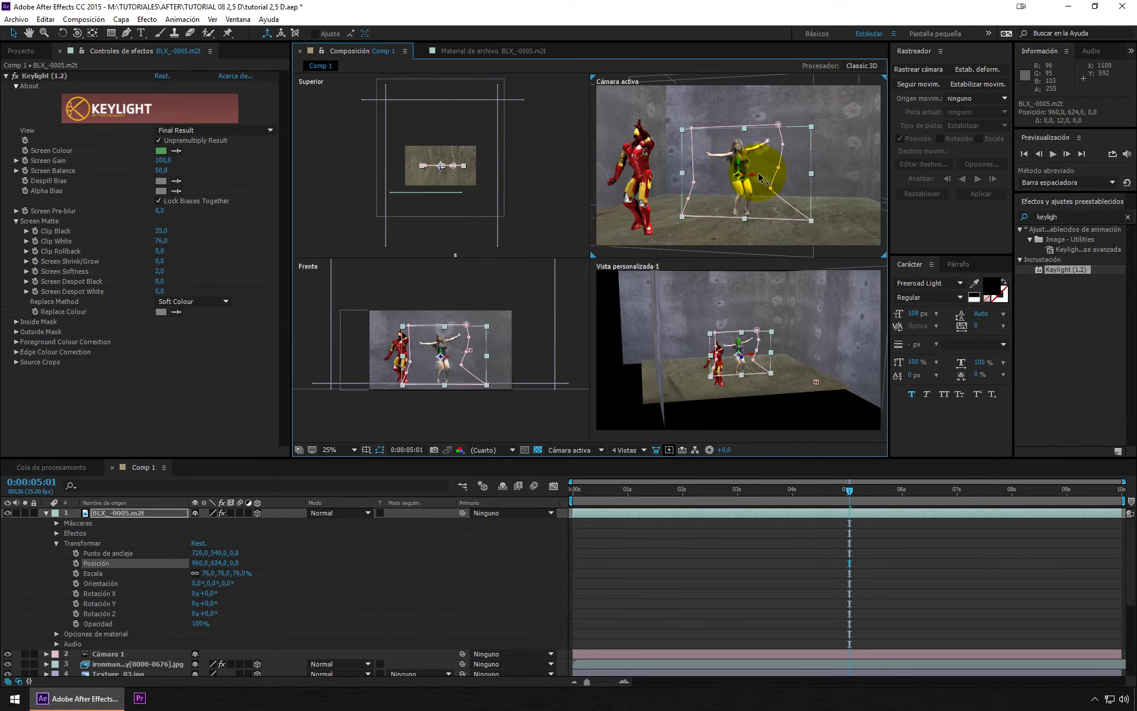
left_click_drag(741, 168, 846, 185)
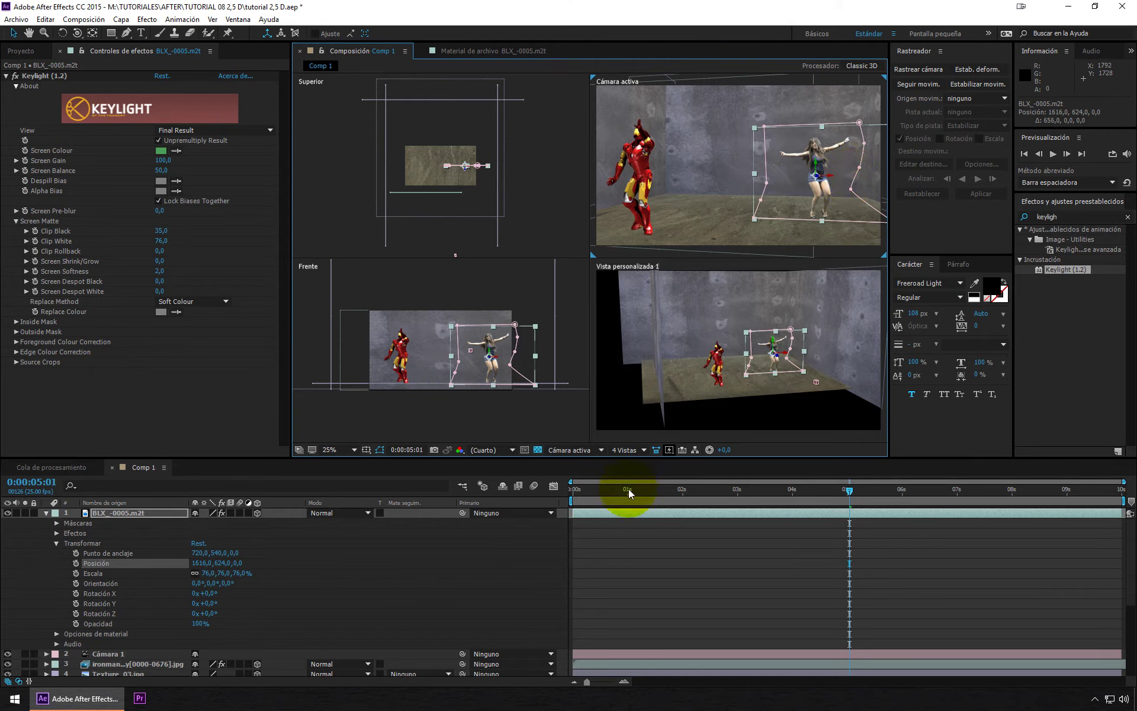
left_click_drag(628, 488, 847, 480)
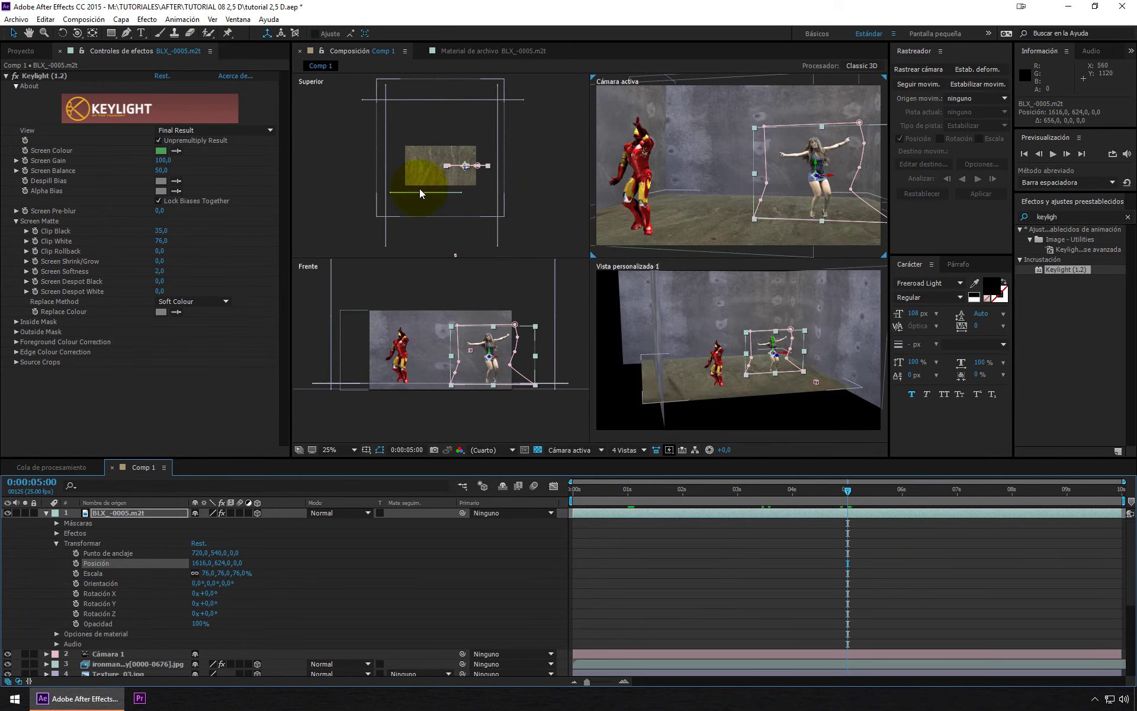
- Drag Cámara 1 closer to the figures in the Top view
left_click(8, 78)
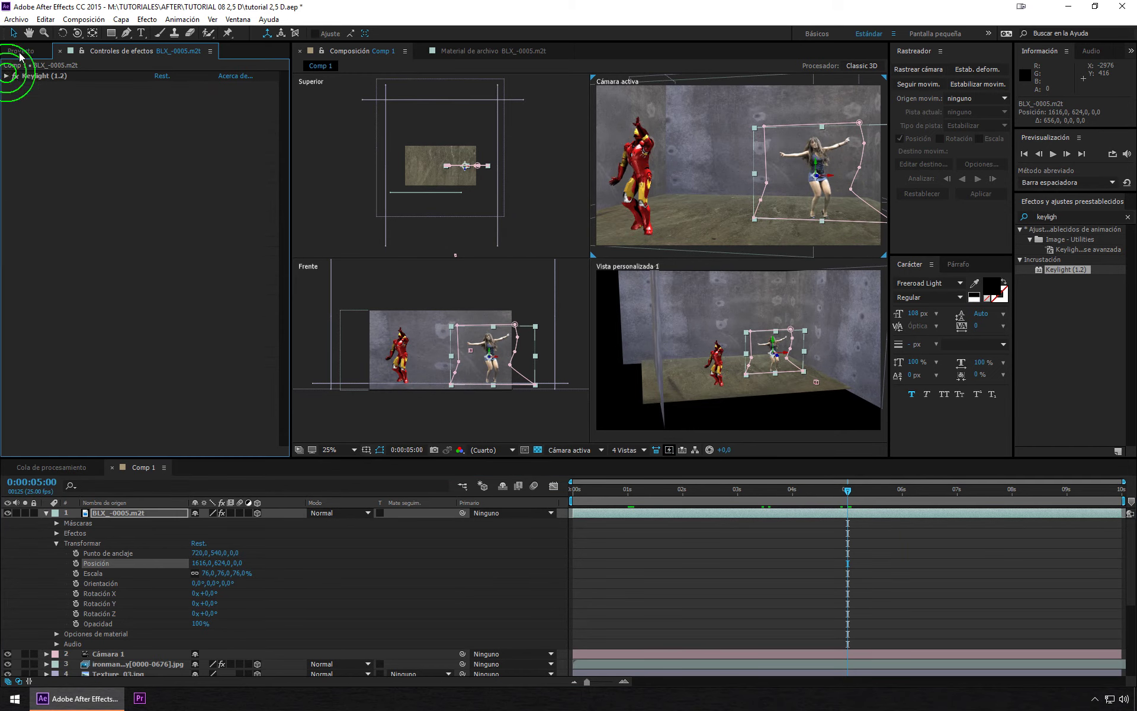
left_click(21, 51)
left_click(45, 513)
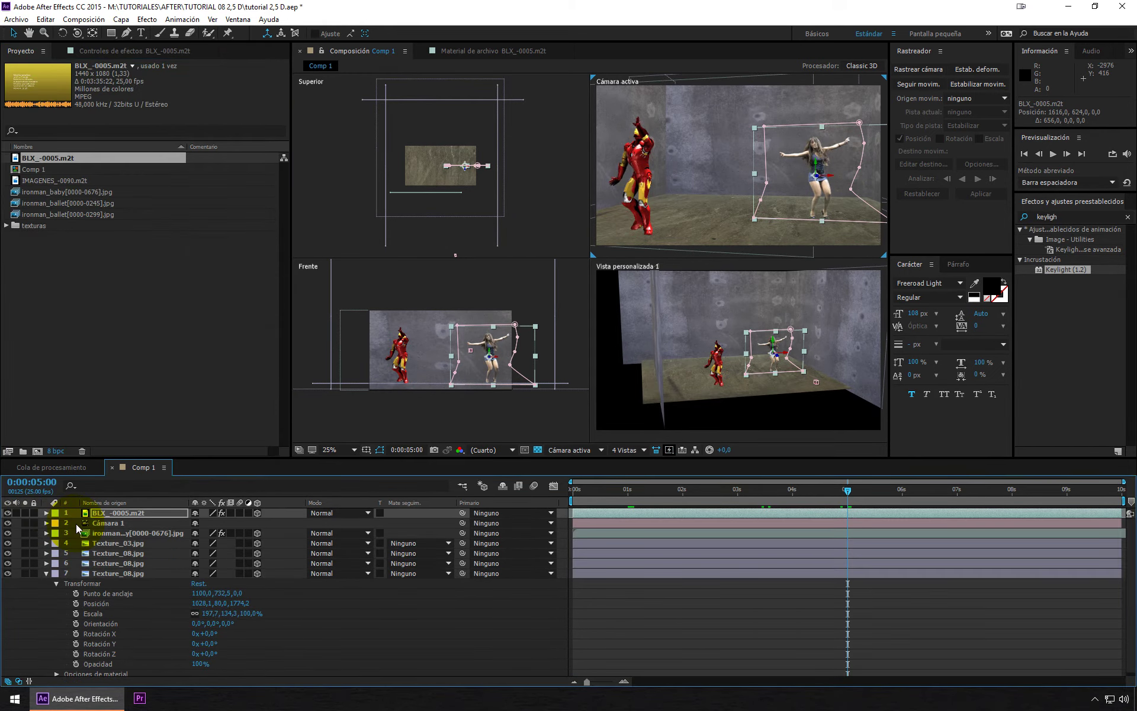
left_click(103, 523)
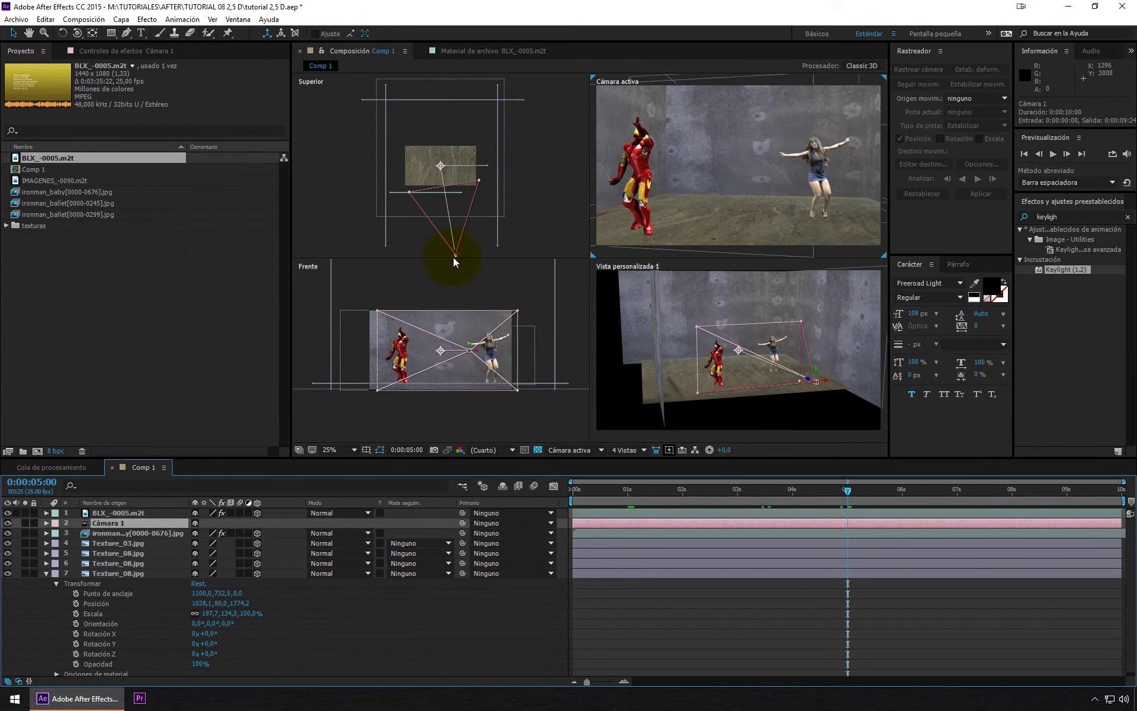
mouse_move(455, 257)
left_mouse_down()
mouse_move(390, 257)
mouse_move(485, 261)
mouse_move(441, 262)
left_mouse_up()
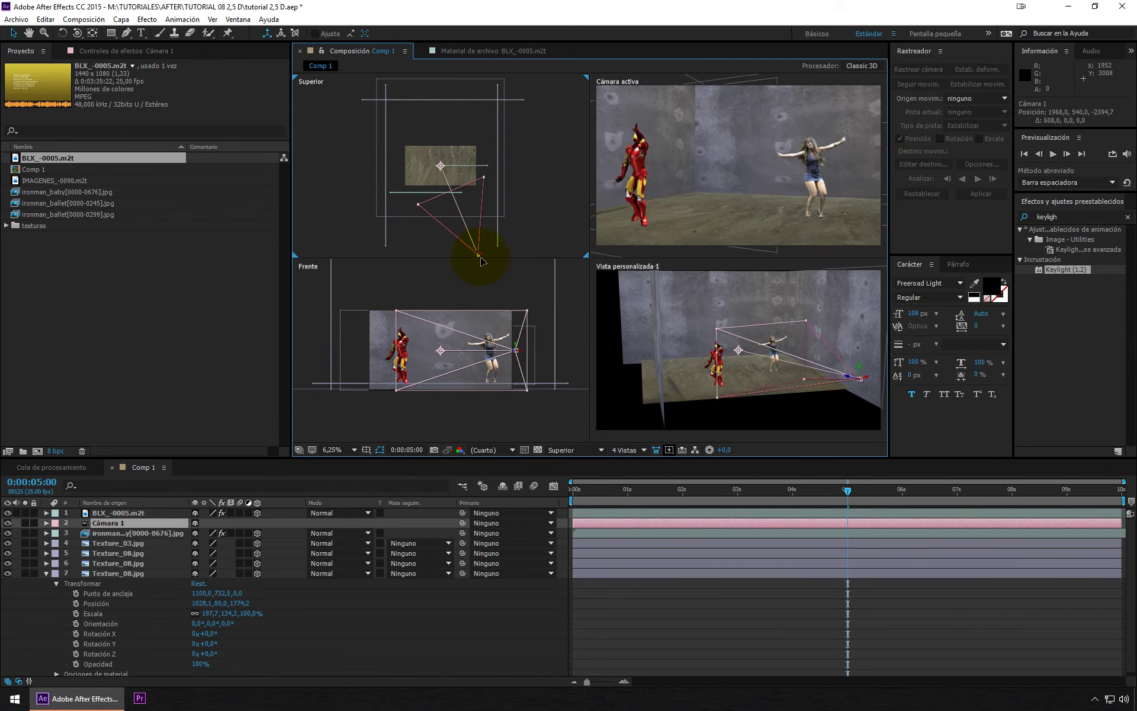
left_click_drag(442, 261, 424, 259)
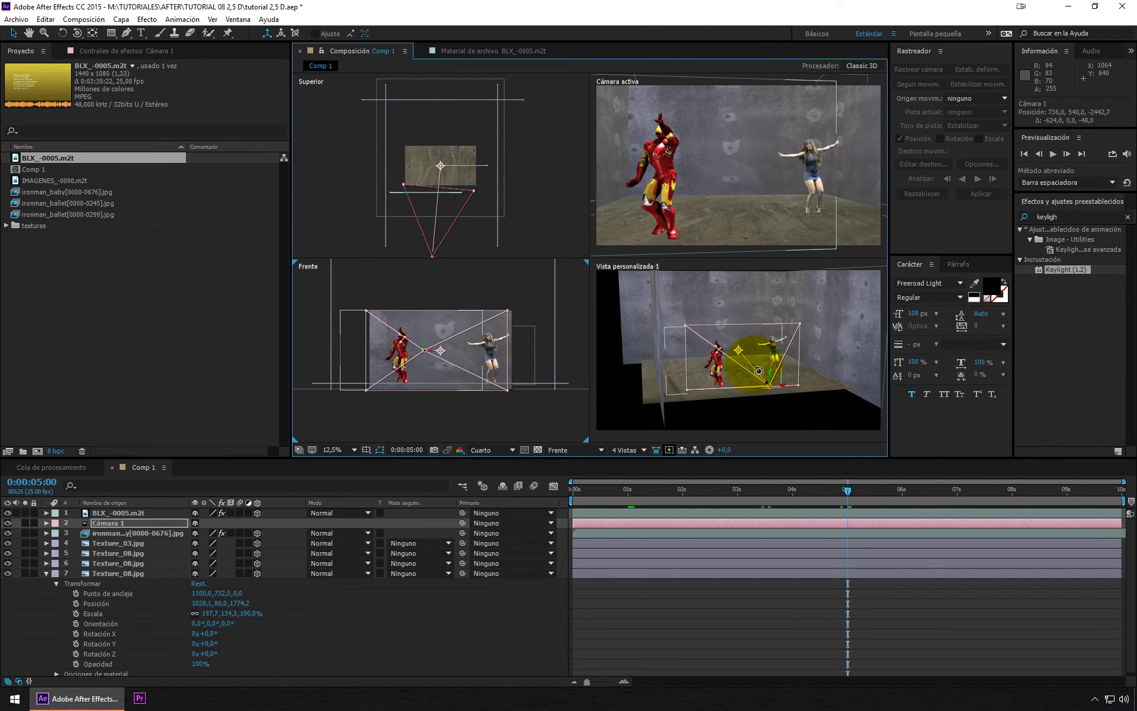
- Orbit Custom View 1 to see the room and return to frame 0:00:00:00
key("c")
mouse_move(755, 365)
left_mouse_down()
mouse_move(777, 383)
mouse_move(727, 382)
mouse_move(746, 382)
left_mouse_up()
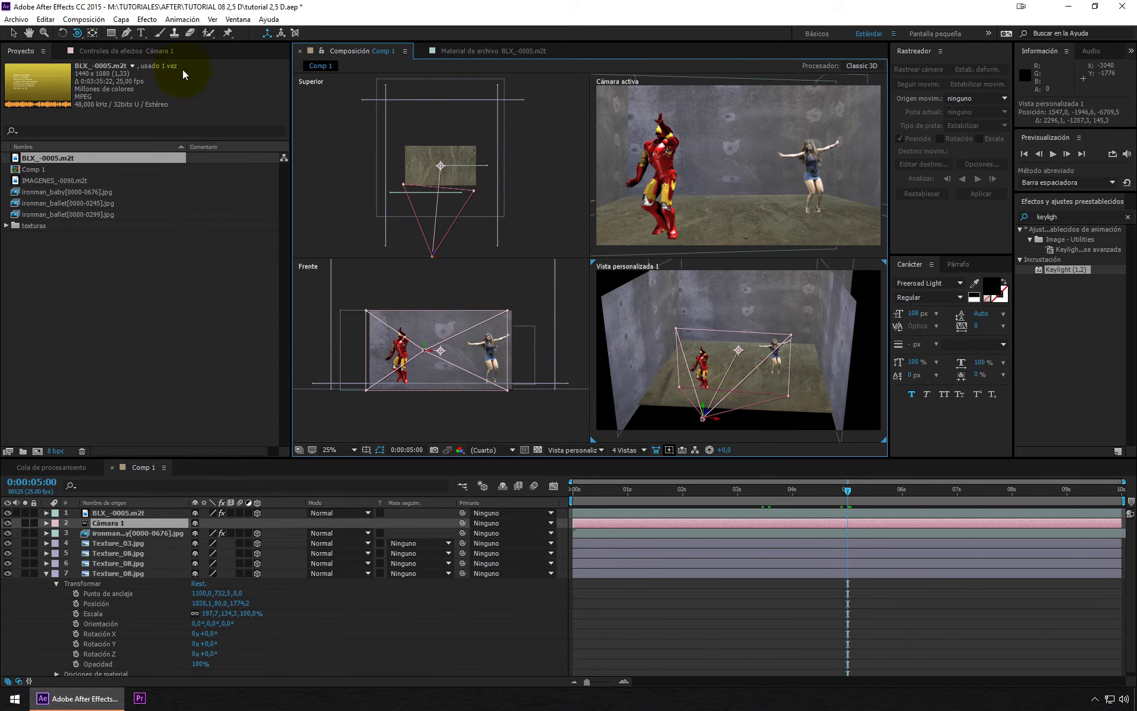
left_click(8, 33)
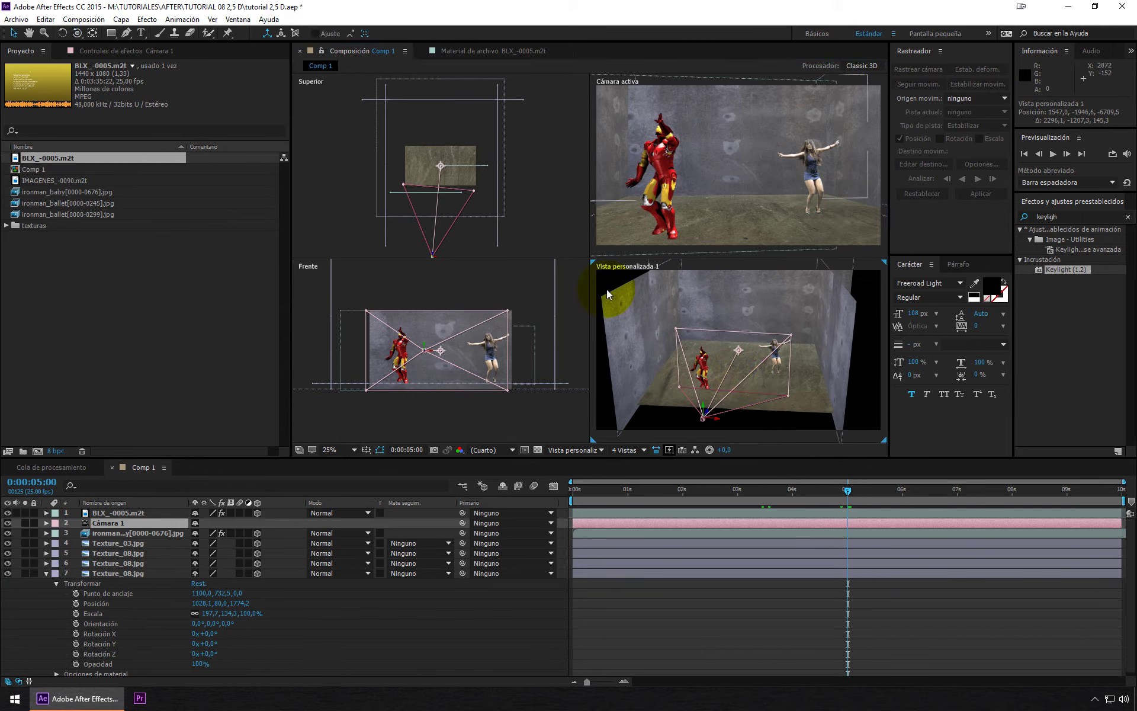
left_click(651, 262)
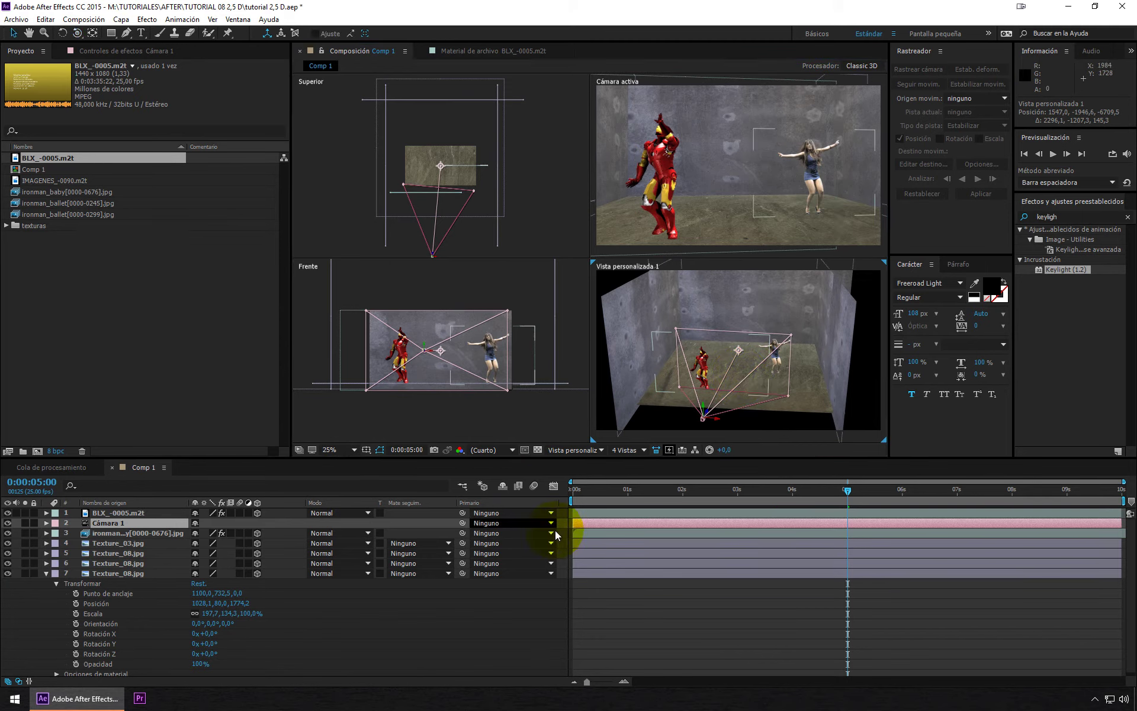
left_click(597, 491)
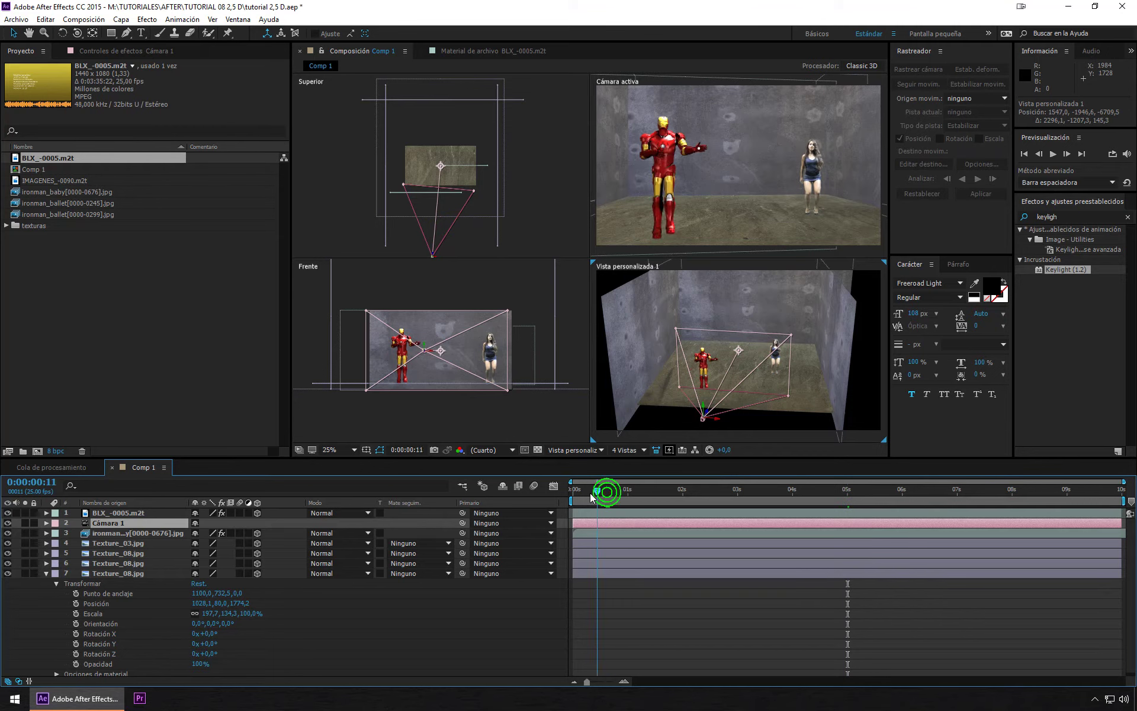
left_click_drag(591, 496, 574, 496)
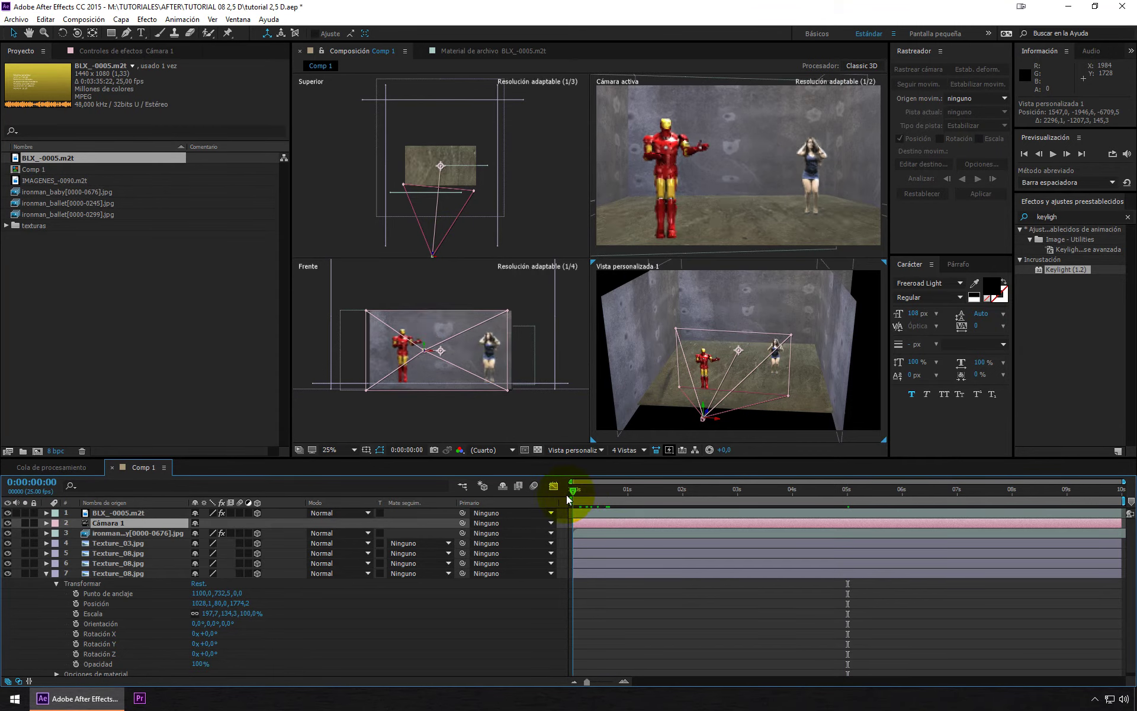
scroll(724, 152, "down", 1)
scroll(724, 151, "up", 2)
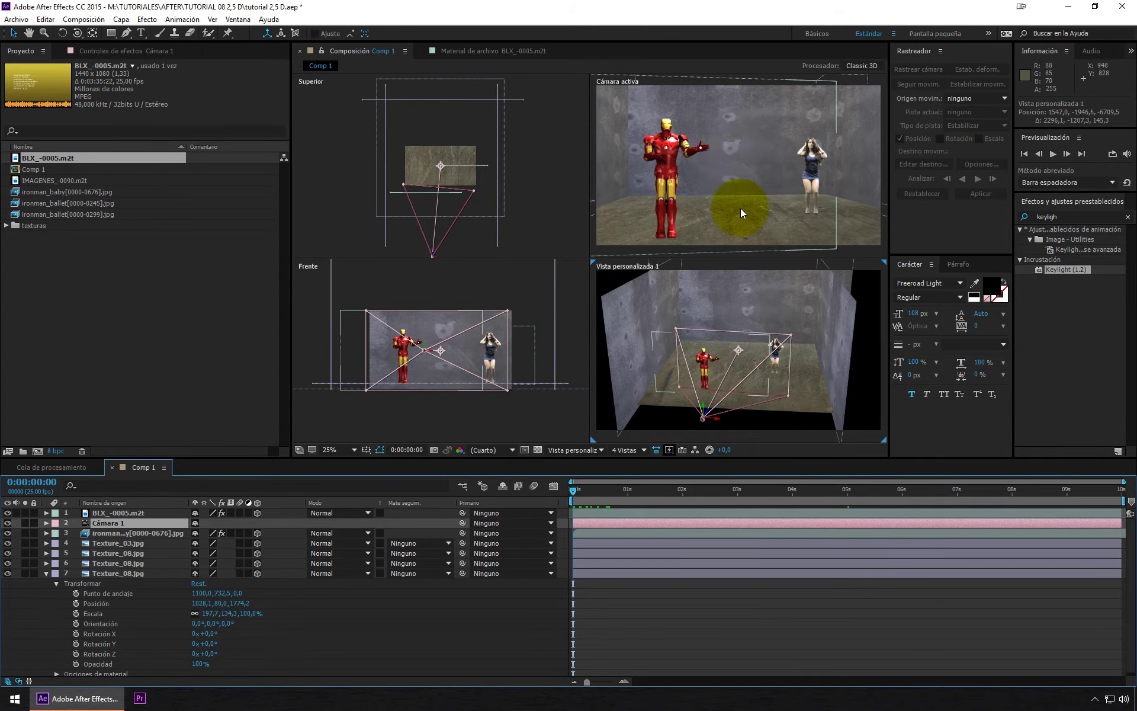
- Start a new light layer from the timeline's Nuevo > Luz menu
left_click(46, 573)
right_click(168, 613)
mouse_move(199, 501)
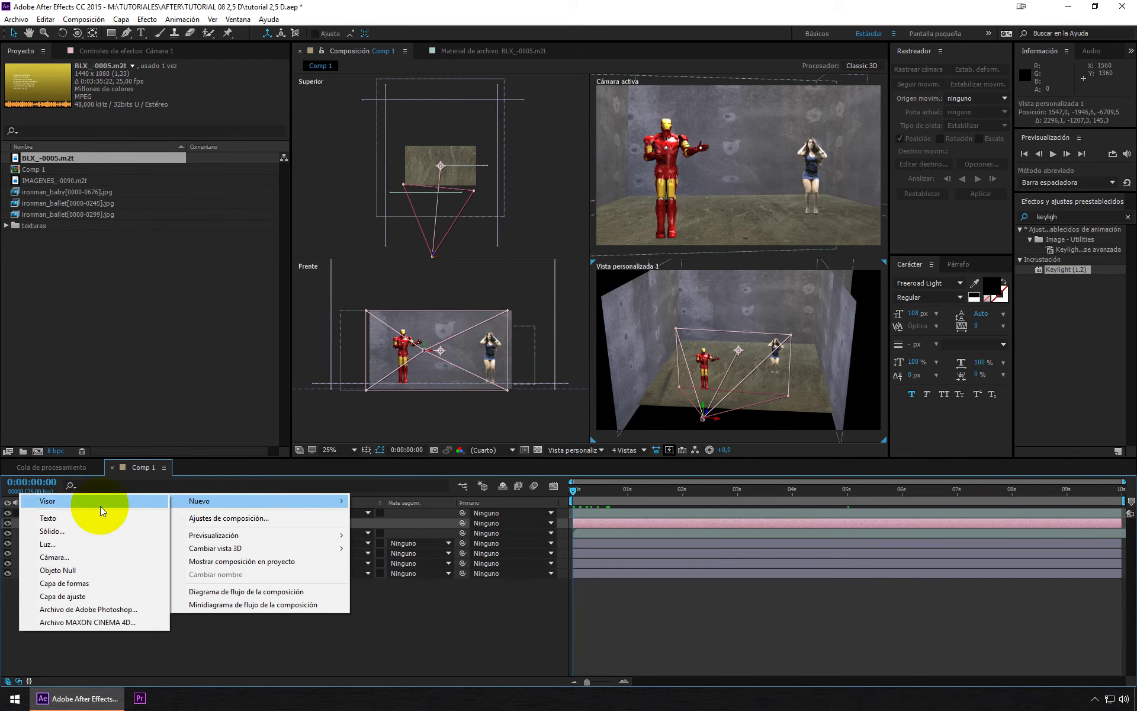
left_click(89, 542)
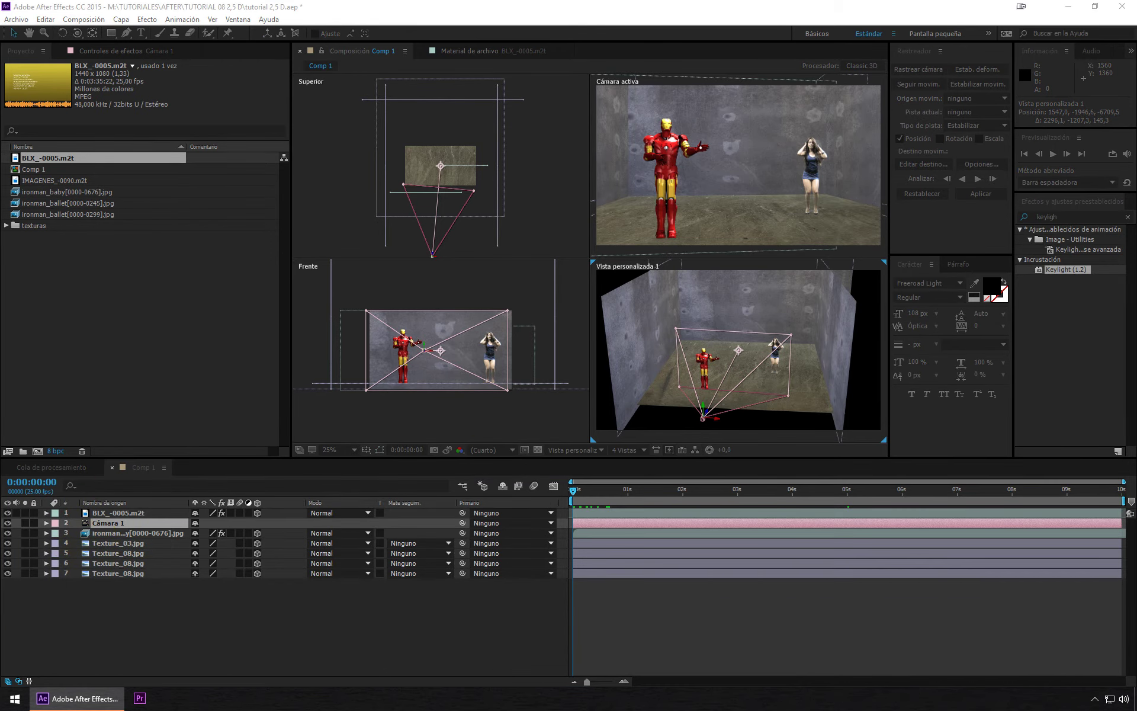
left_click(826, 127)
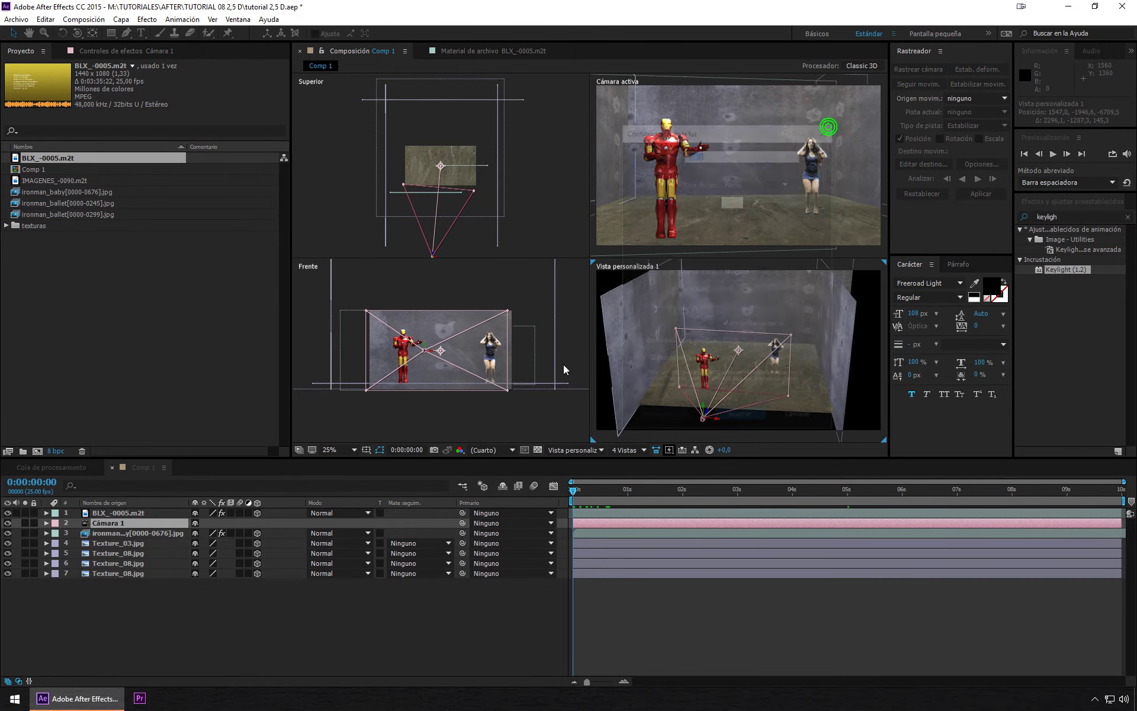
right_click(237, 644)
mouse_move(253, 528)
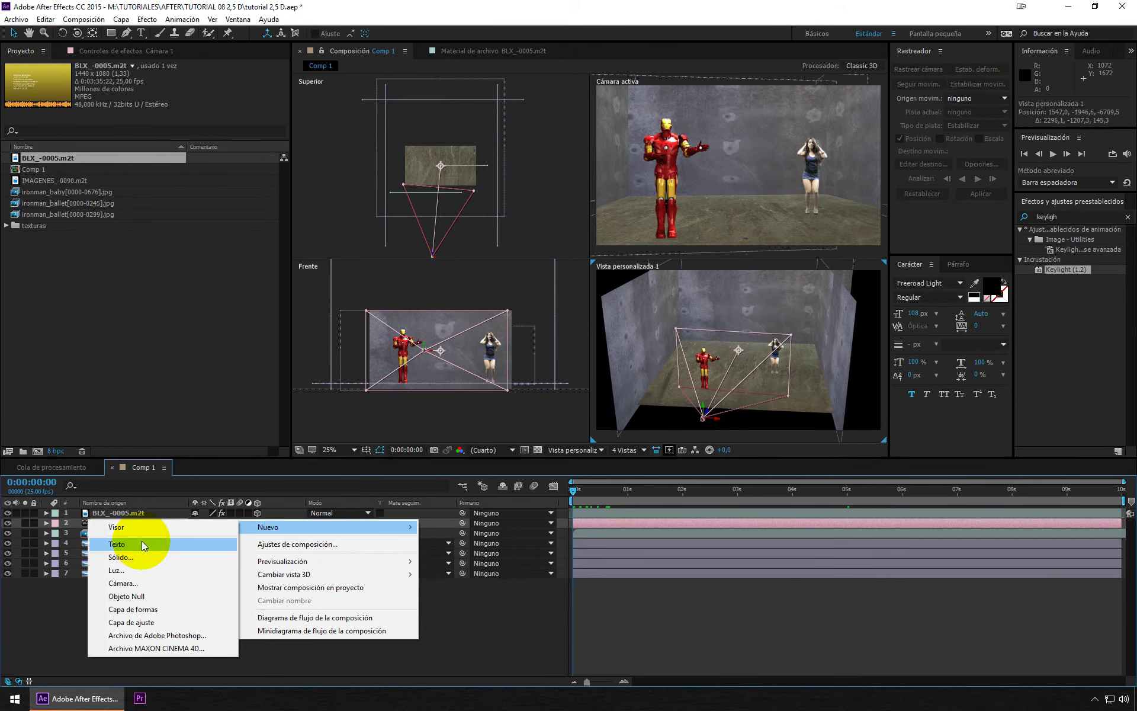
left_click(135, 572)
- Add Luz 1 as a white Punto light, Difuminación Ninguno, with Proyecta sombras checked
left_click_drag(790, 126, 737, 126)
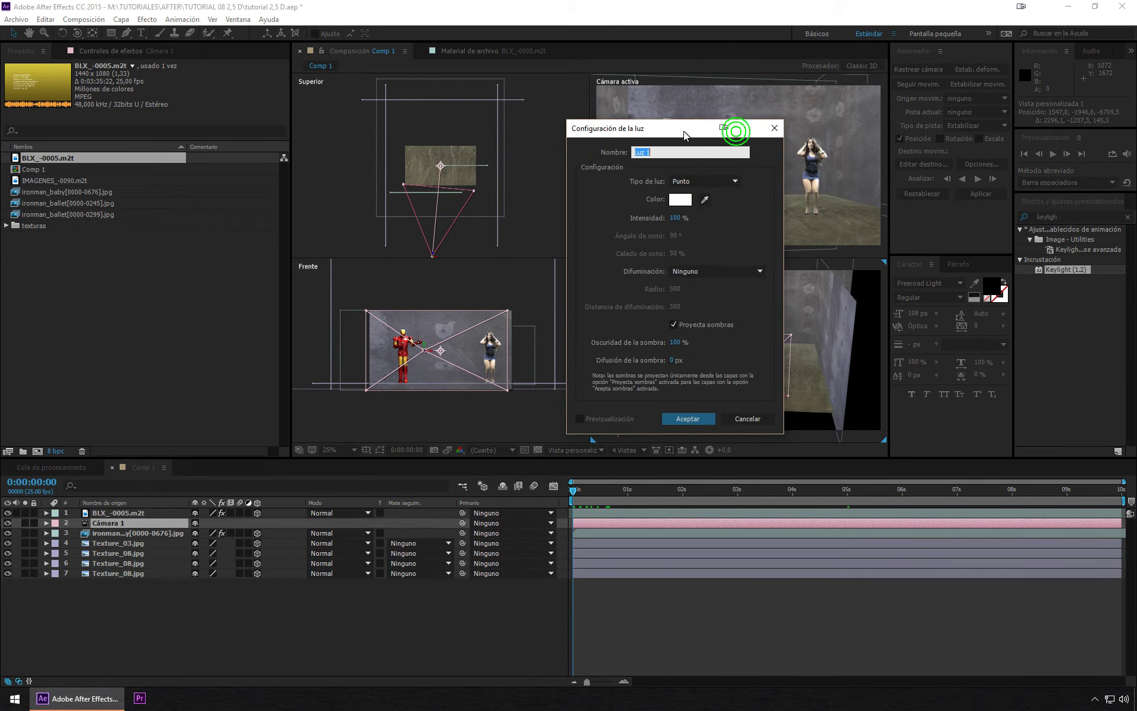
left_click(717, 181)
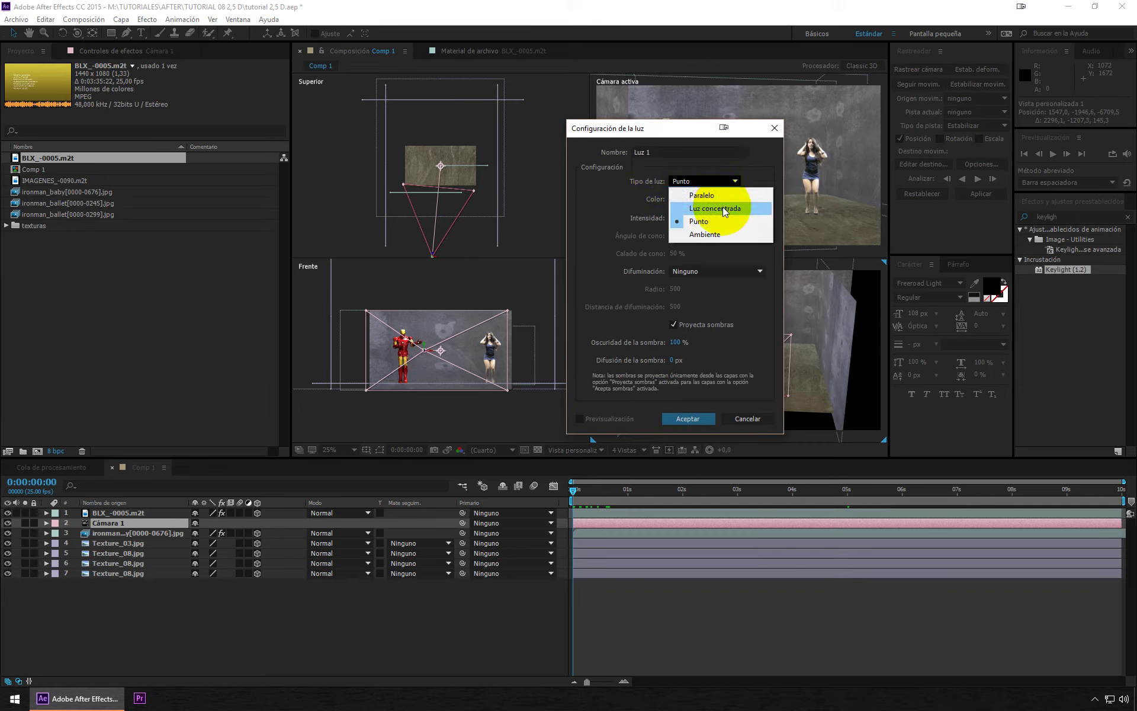
left_click(607, 197)
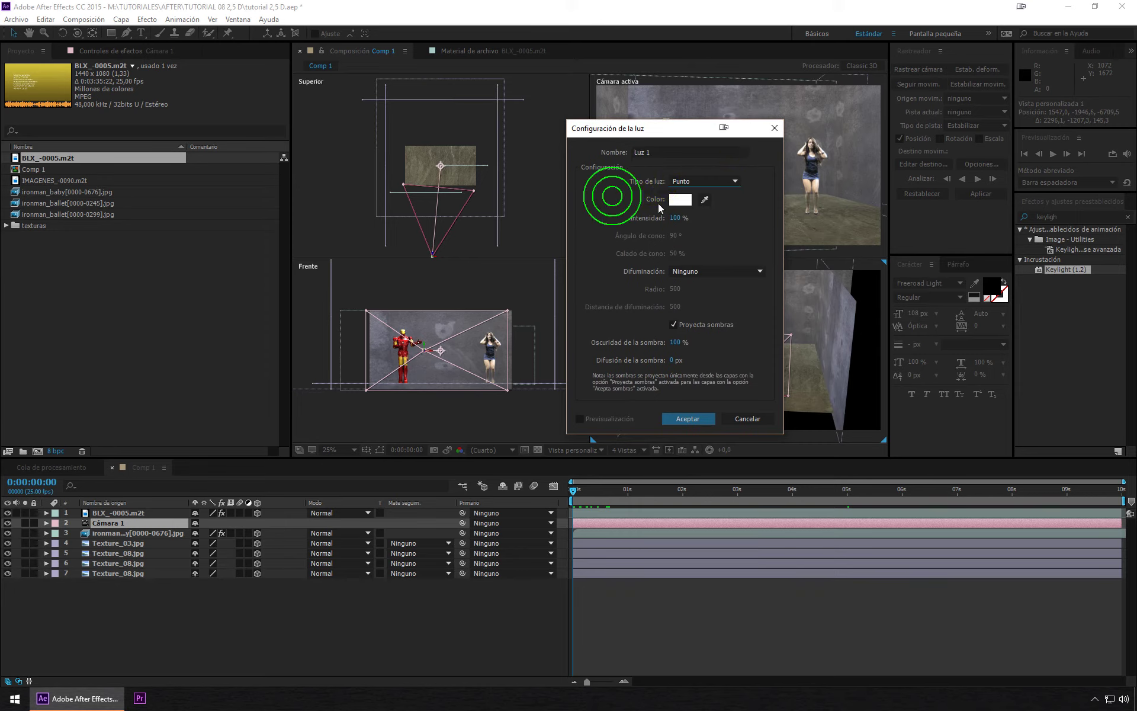
left_click(676, 200)
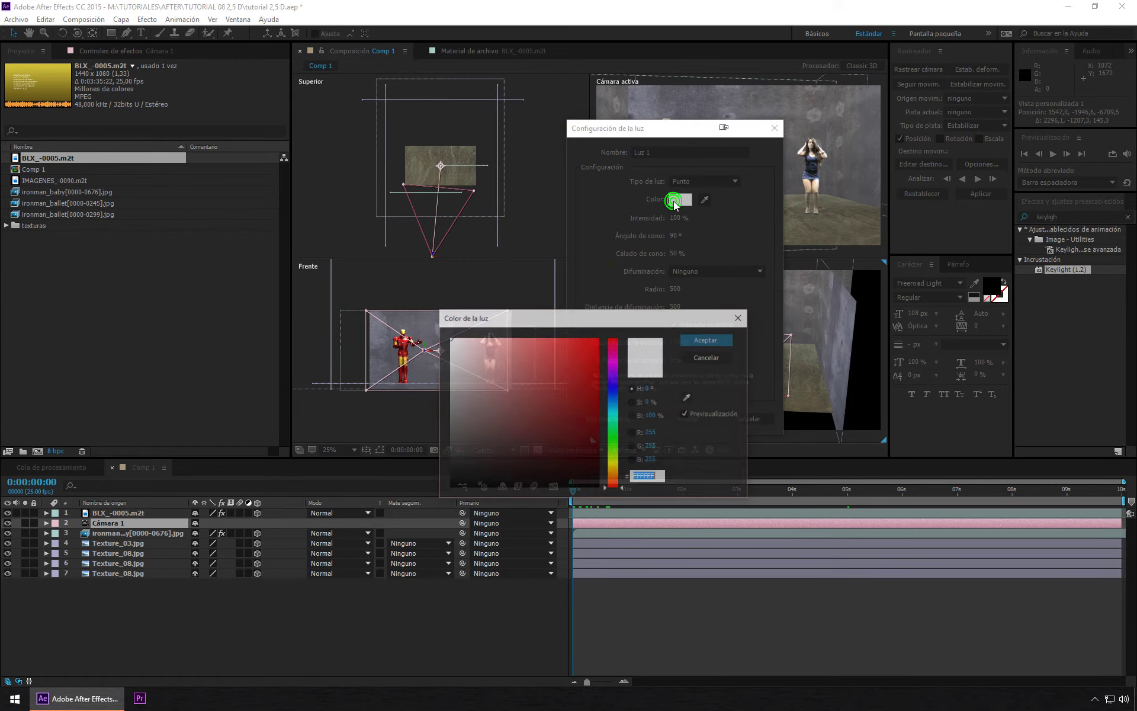
left_click(706, 357)
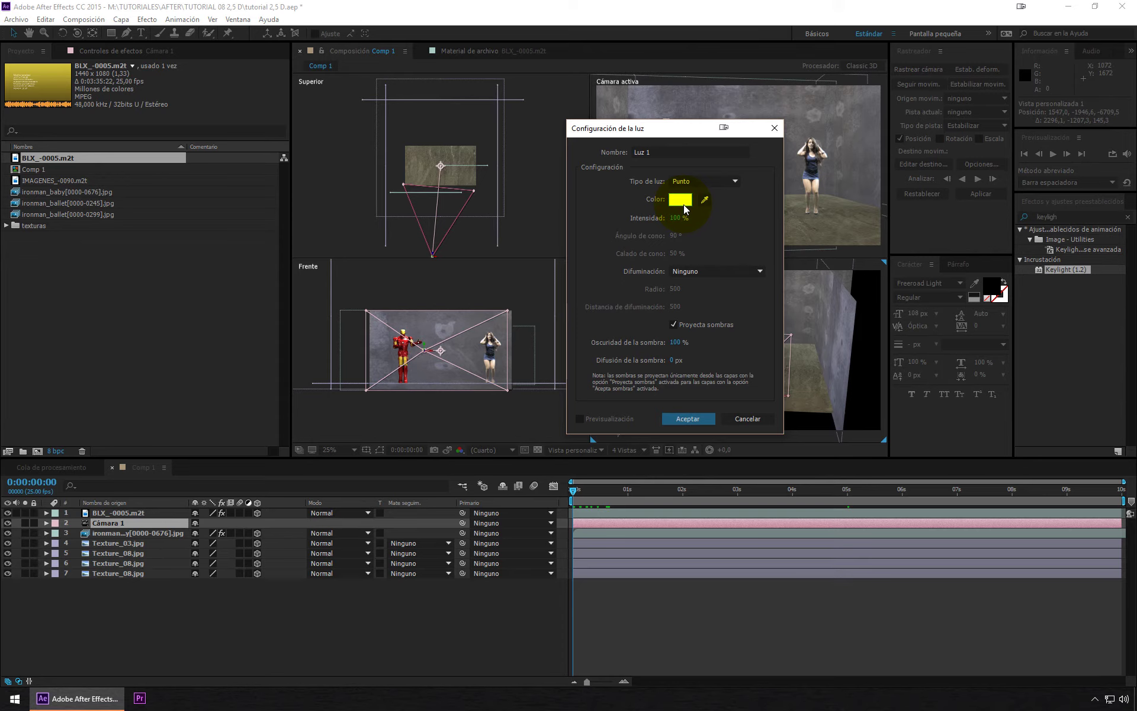
left_click(680, 201)
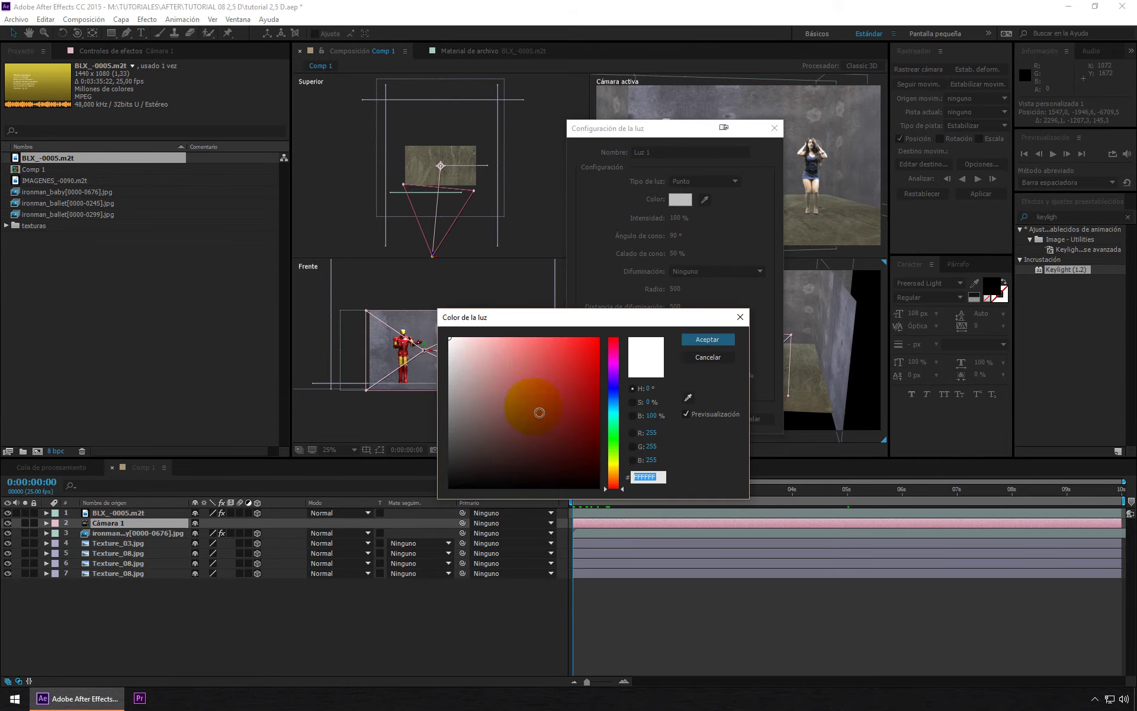
left_click_drag(610, 441, 611, 463)
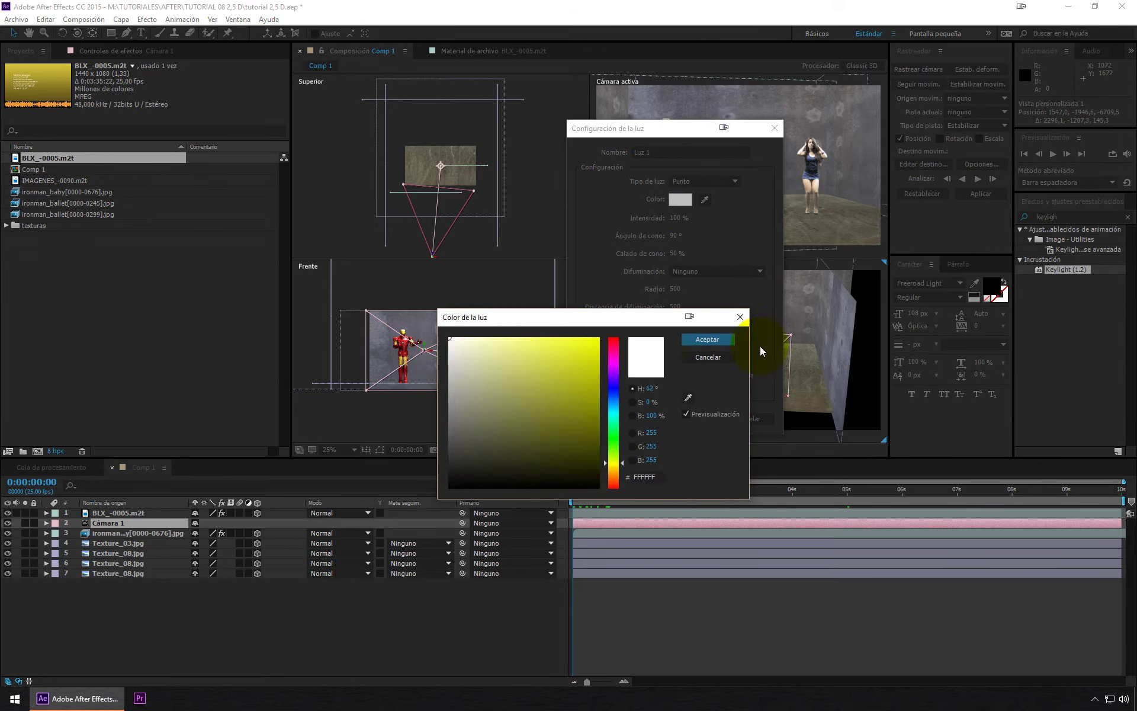
left_click(719, 355)
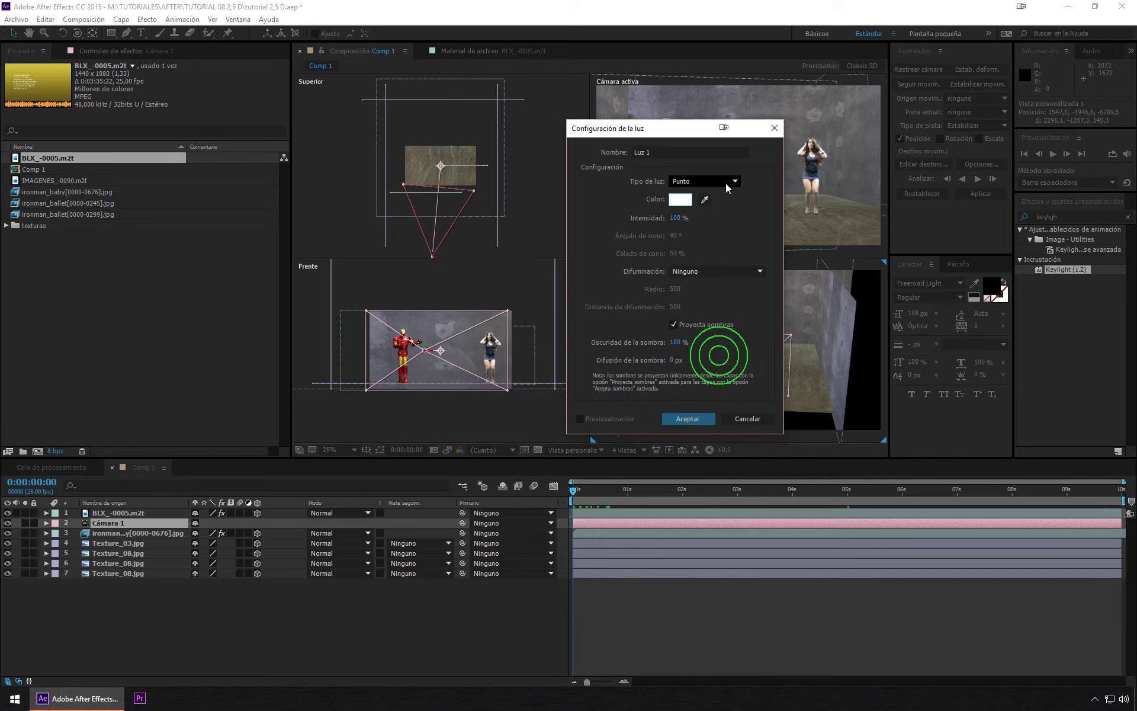
left_click(728, 271)
left_click(729, 244)
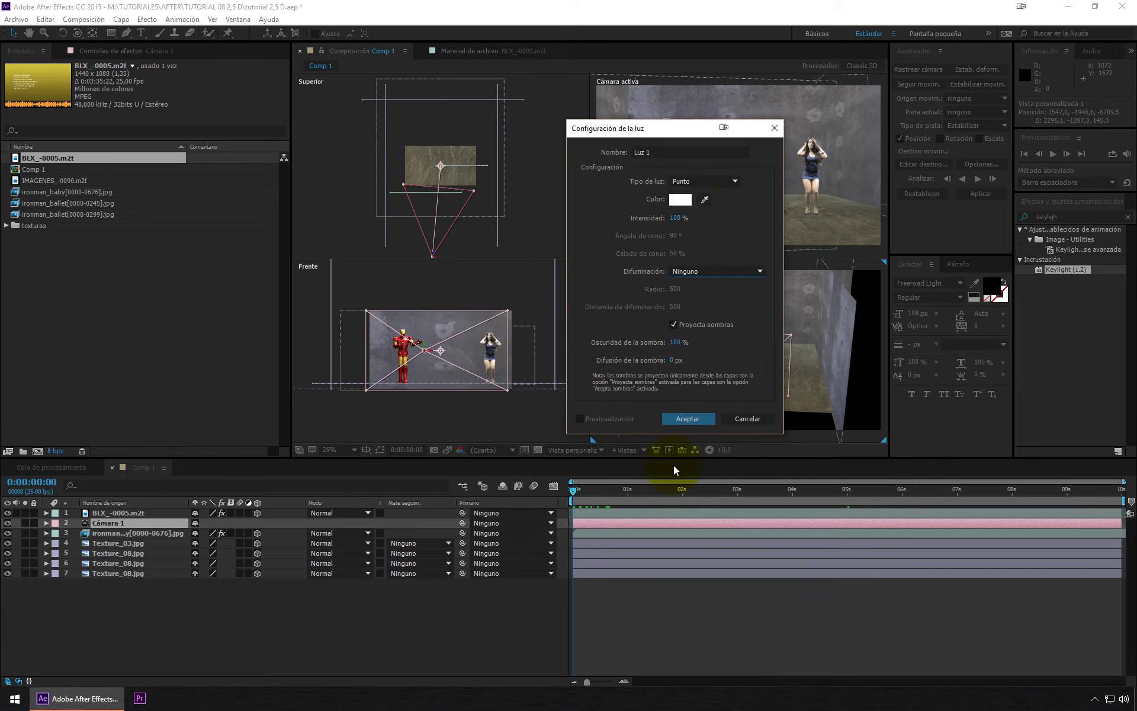
left_click(682, 424)
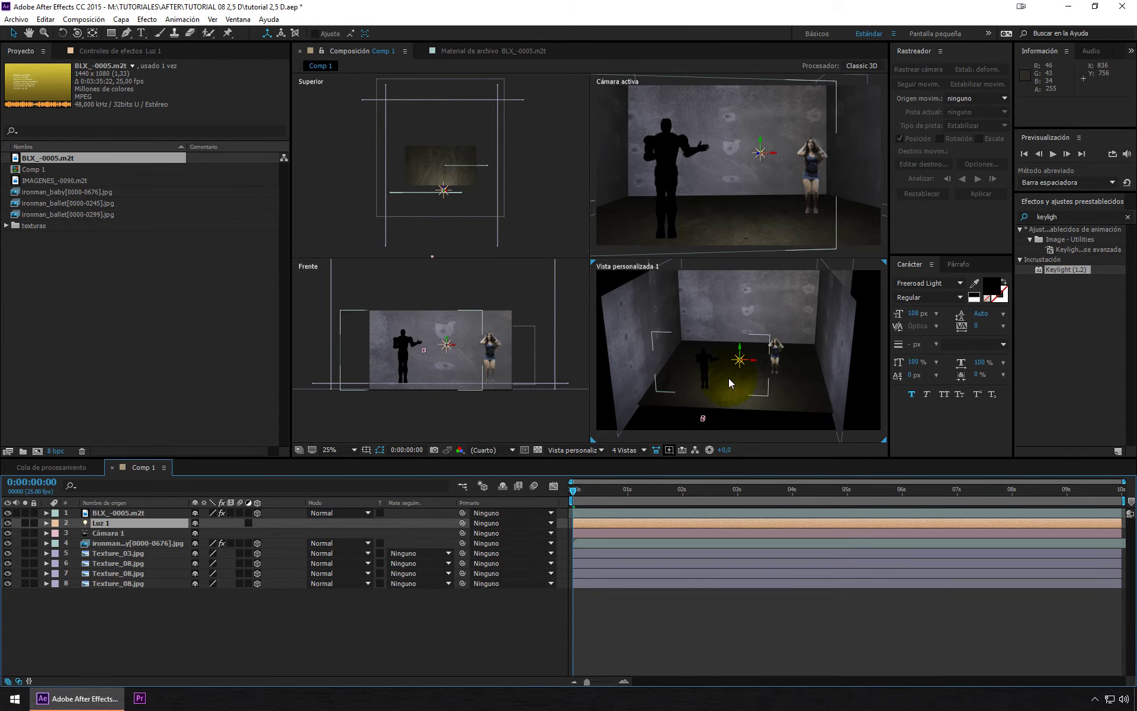
- Move Luz 1 across, up and back in depth to 958.3, -608, 468.5
left_click_drag(754, 362, 590, 368)
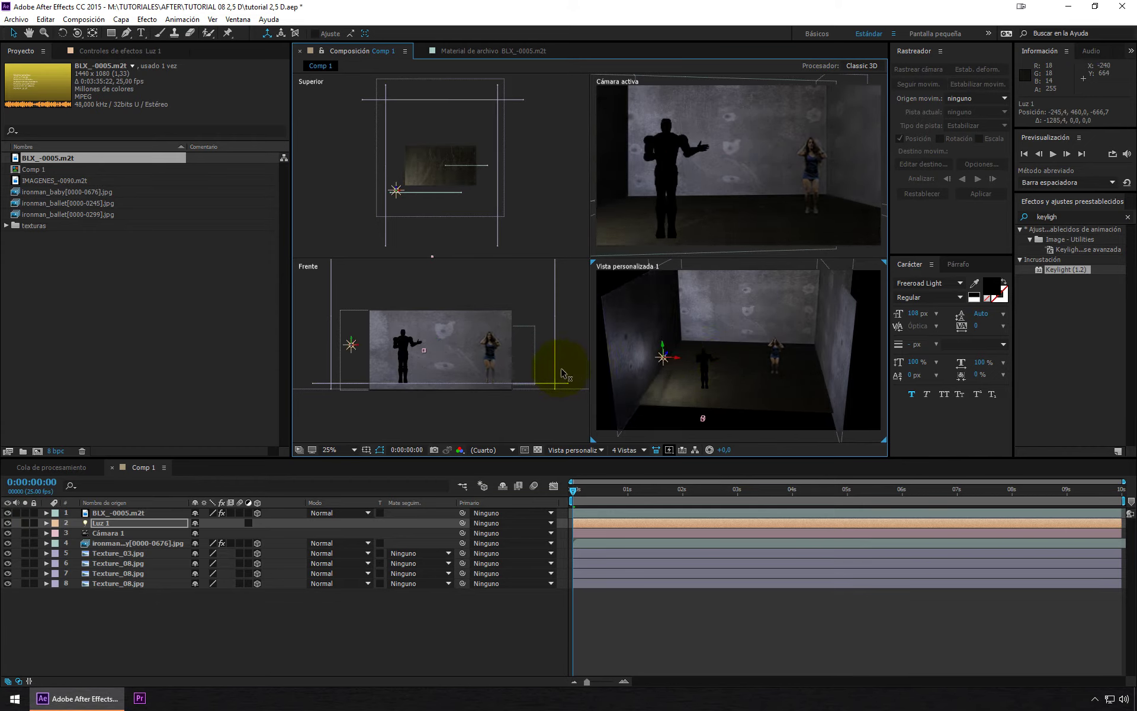
mouse_move(590, 367)
left_mouse_down()
mouse_move(809, 374)
mouse_move(739, 371)
mouse_move(762, 318)
mouse_move(759, 153)
left_mouse_up()
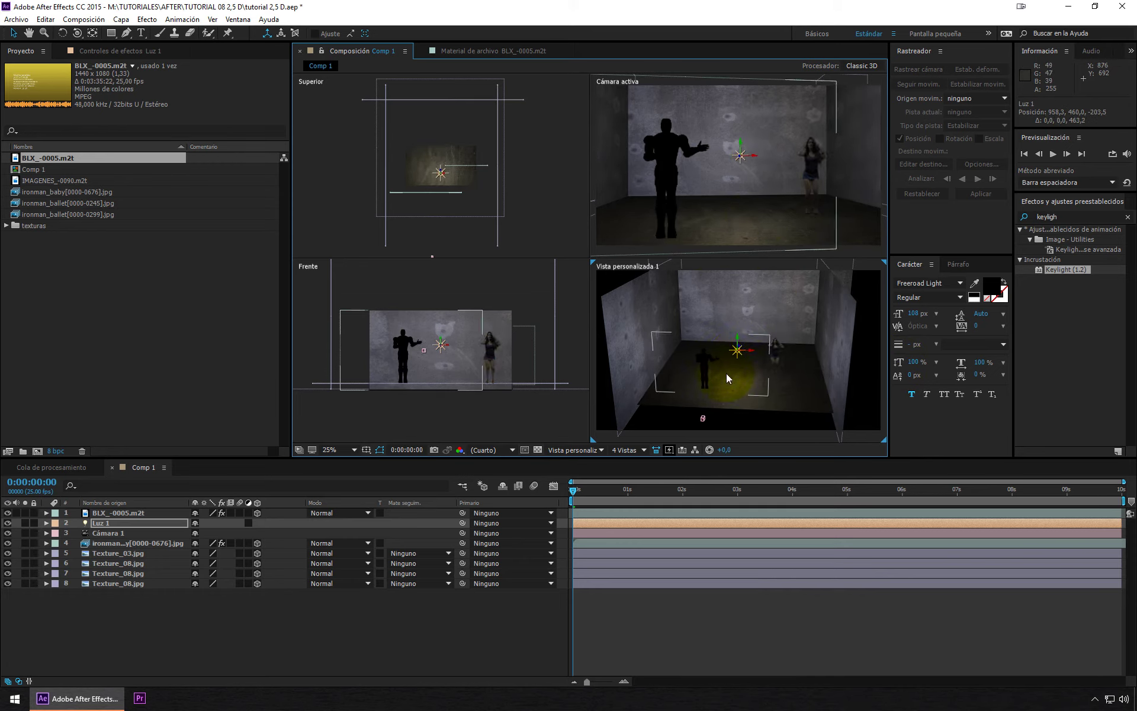
left_click_drag(738, 341, 748, 172)
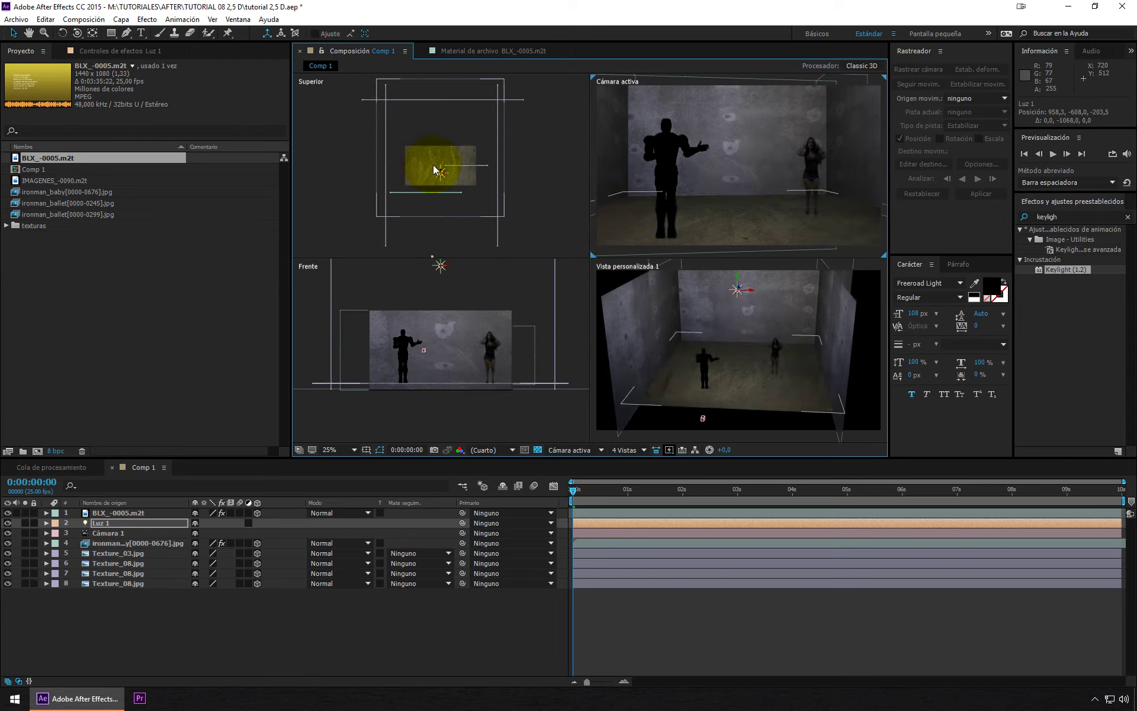
left_click_drag(439, 170, 441, 135)
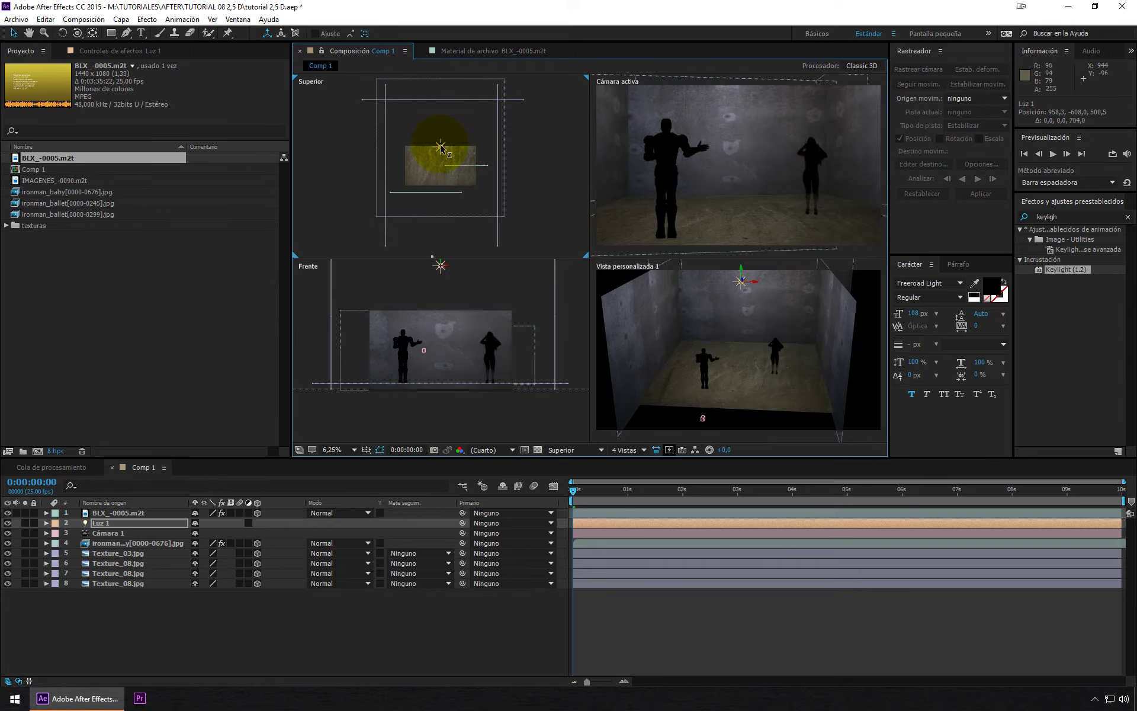
left_click_drag(441, 147, 444, 145)
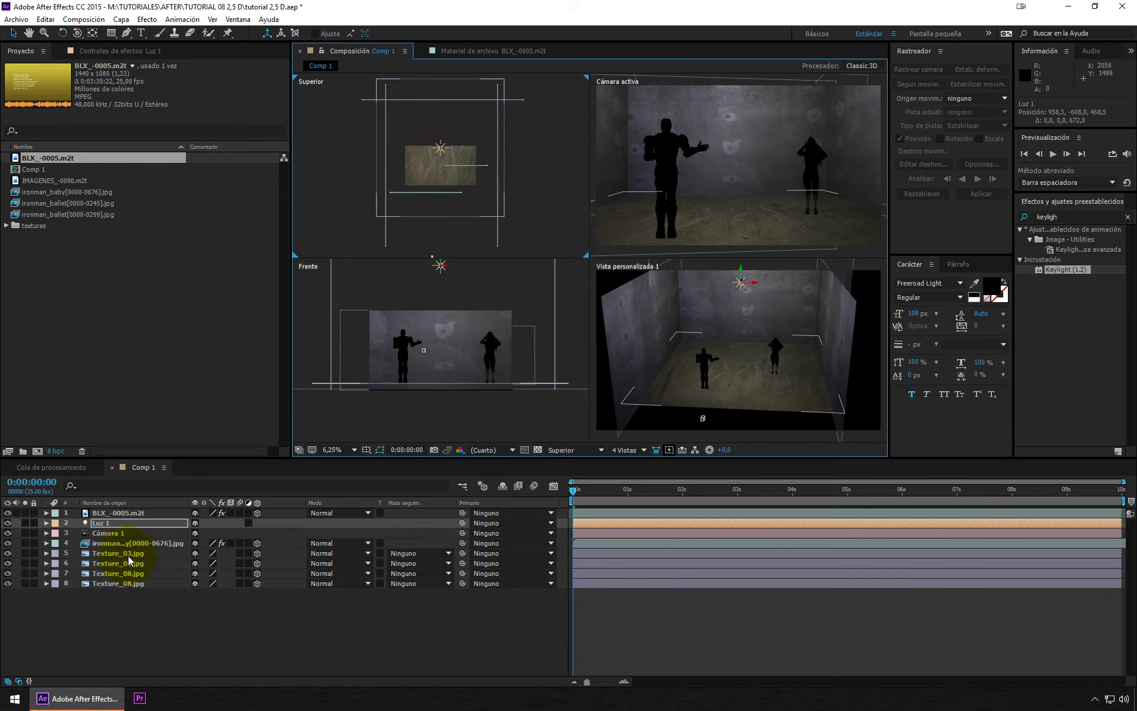
- Move the BLX_-0005.m2t layer below Luz 1 and Cámara 1 in the layer stack
left_click(46, 553)
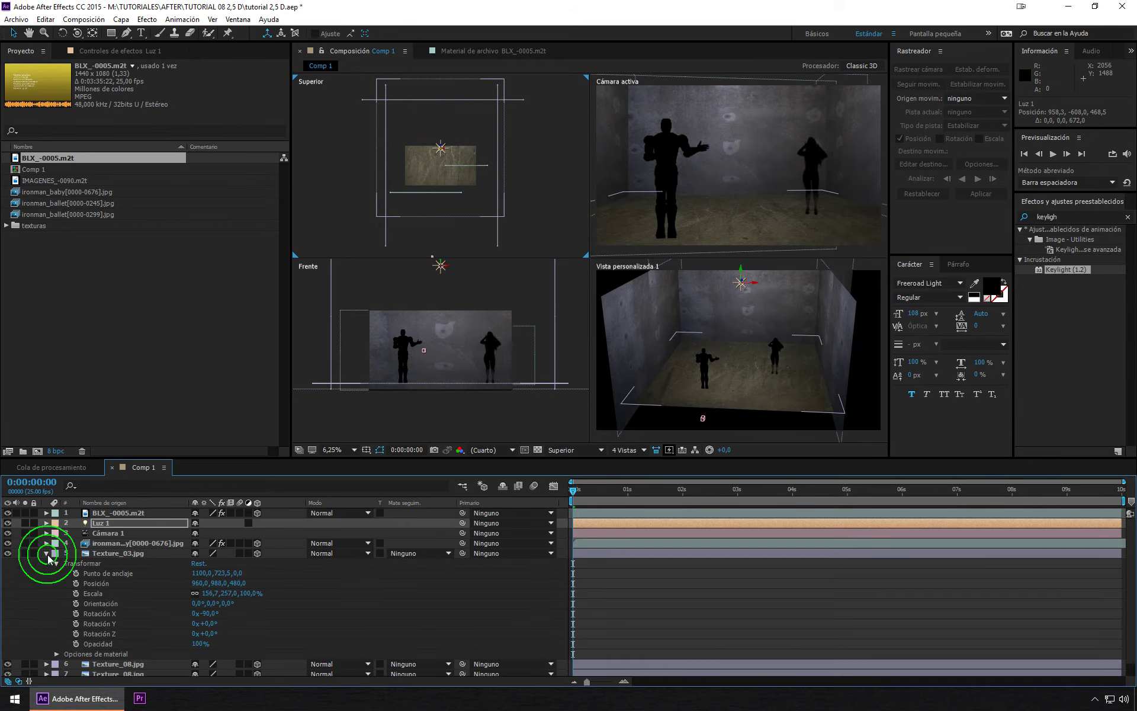
left_click(46, 554)
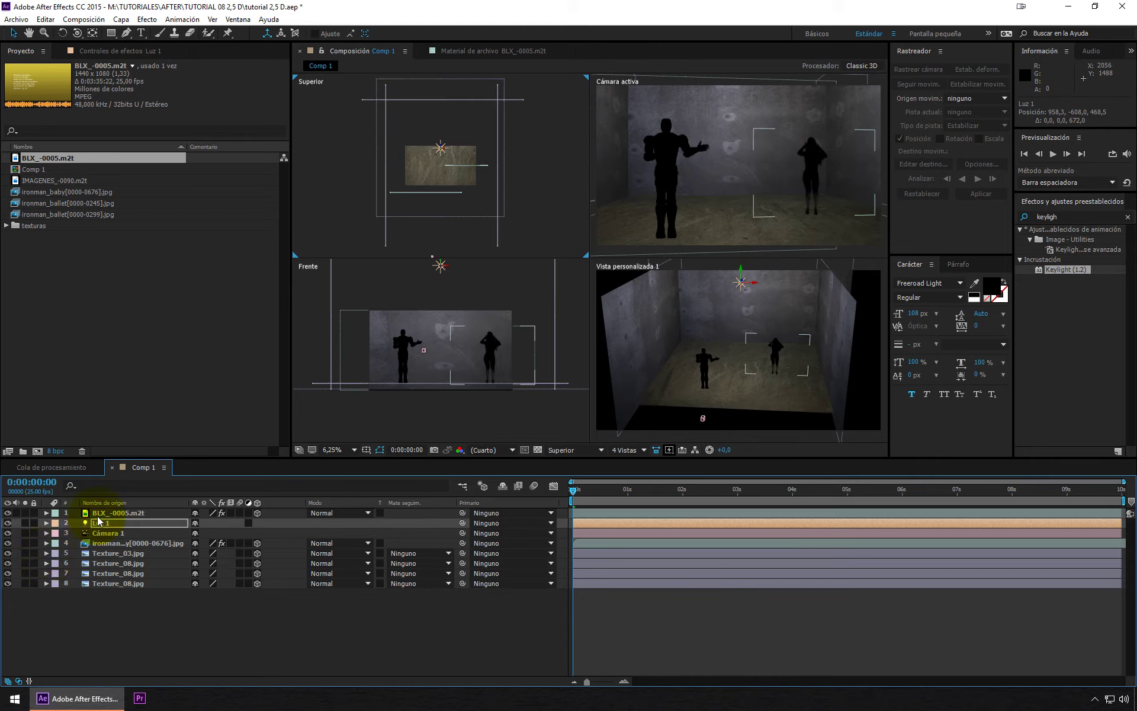
left_click(100, 514)
left_click_drag(101, 514, 110, 536)
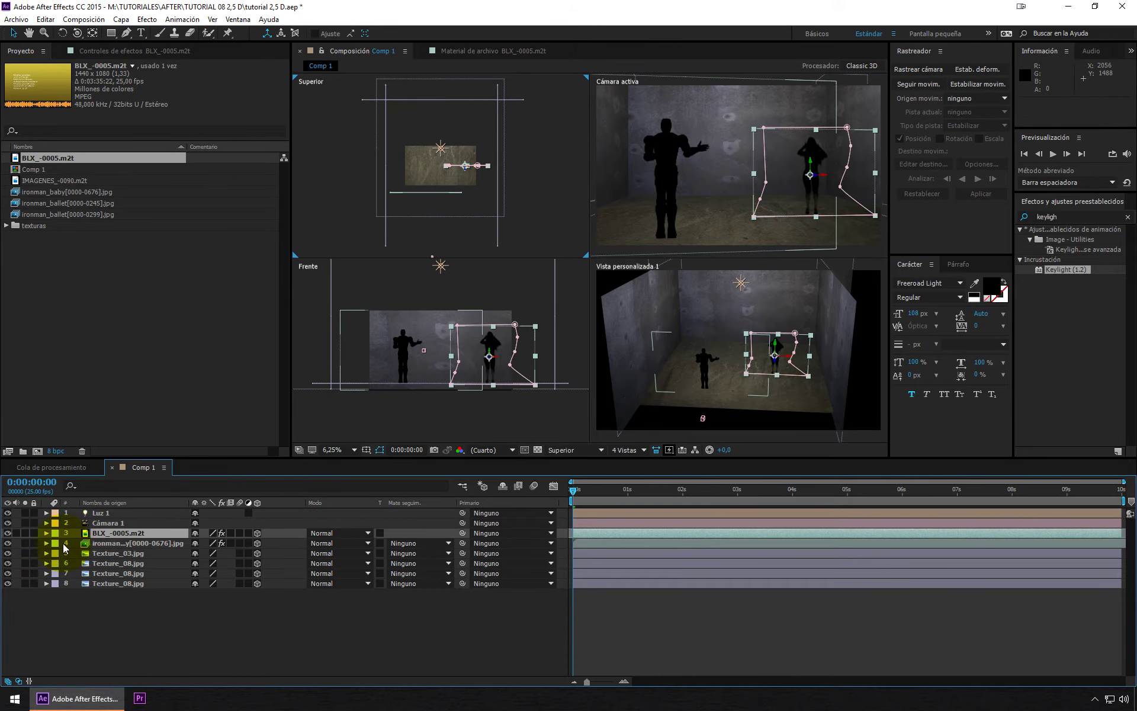
- Set the dancer's Proyecta sombras material option to Activado
left_click(47, 534)
left_click(55, 563)
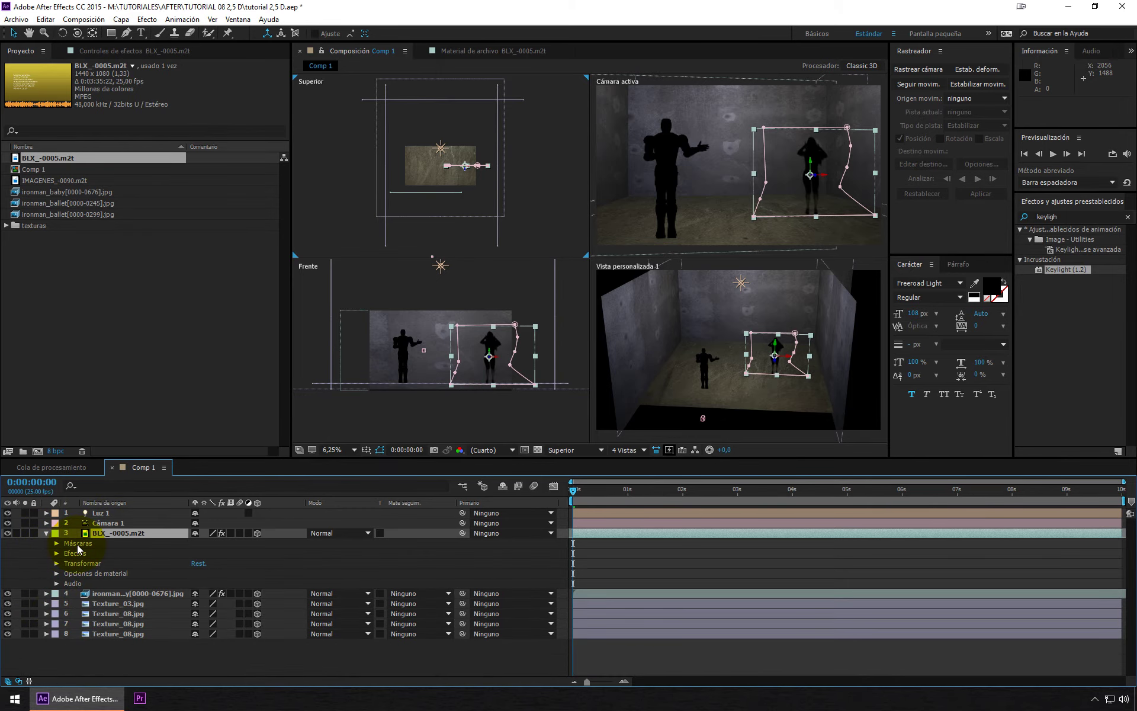
left_click(57, 573)
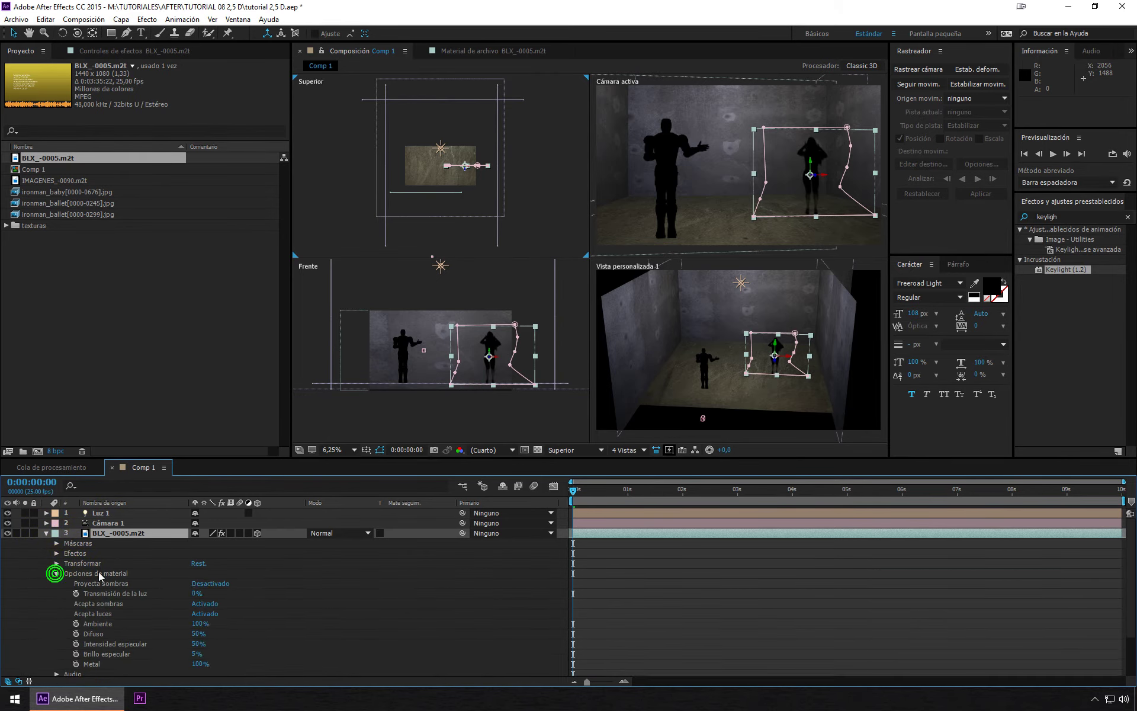
scroll(185, 571, "down", 2)
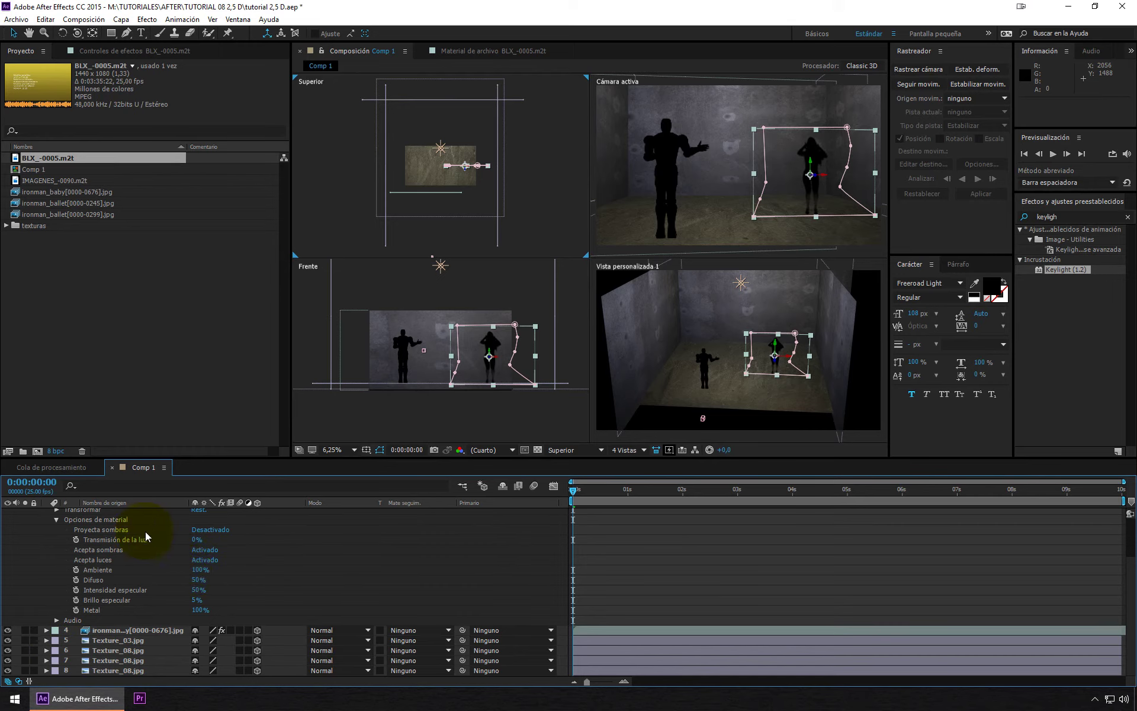
left_click(207, 535)
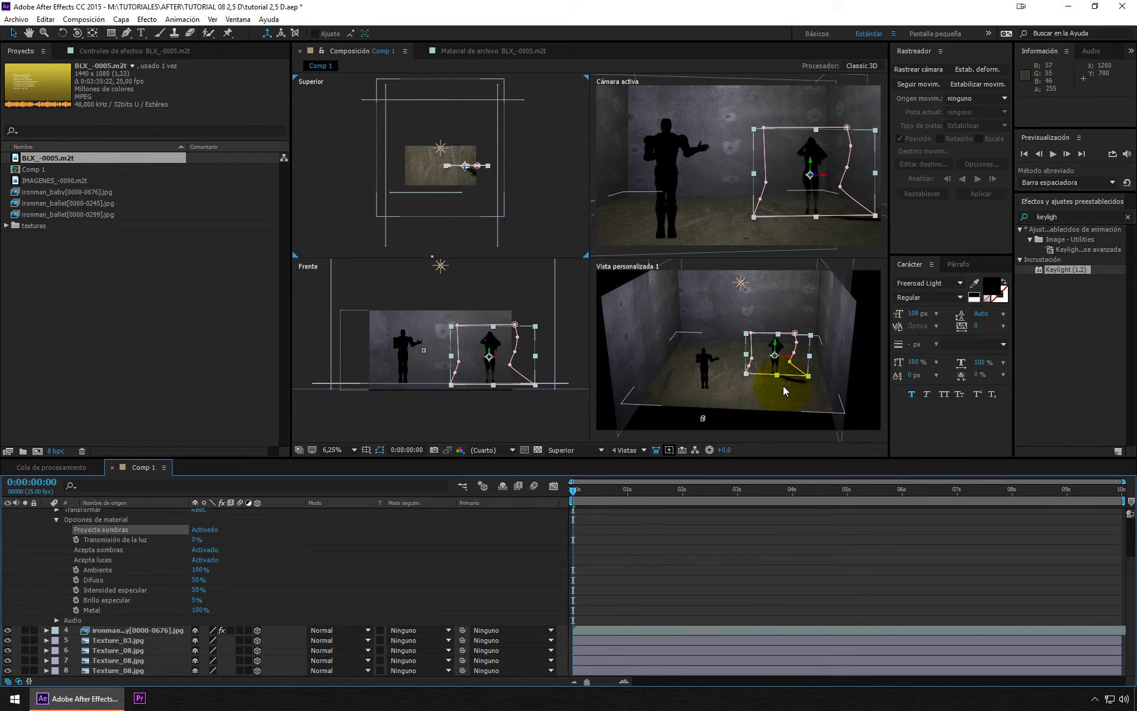
scroll(783, 386, "up", 3)
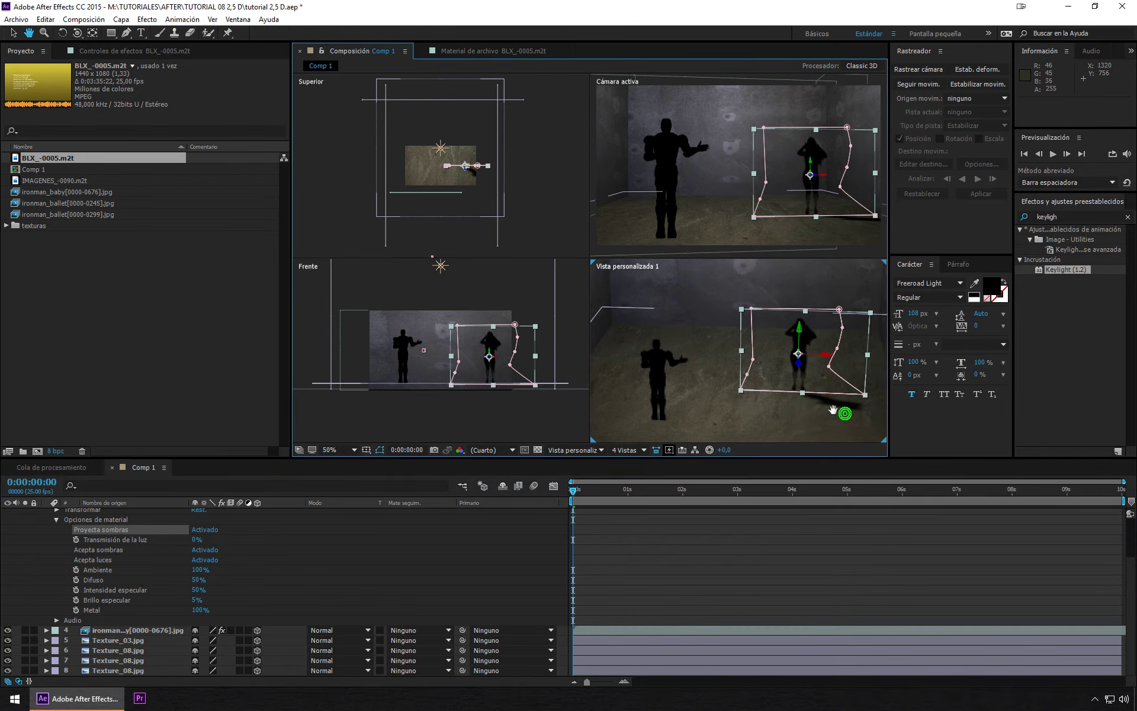
left_click_drag(833, 413, 833, 381)
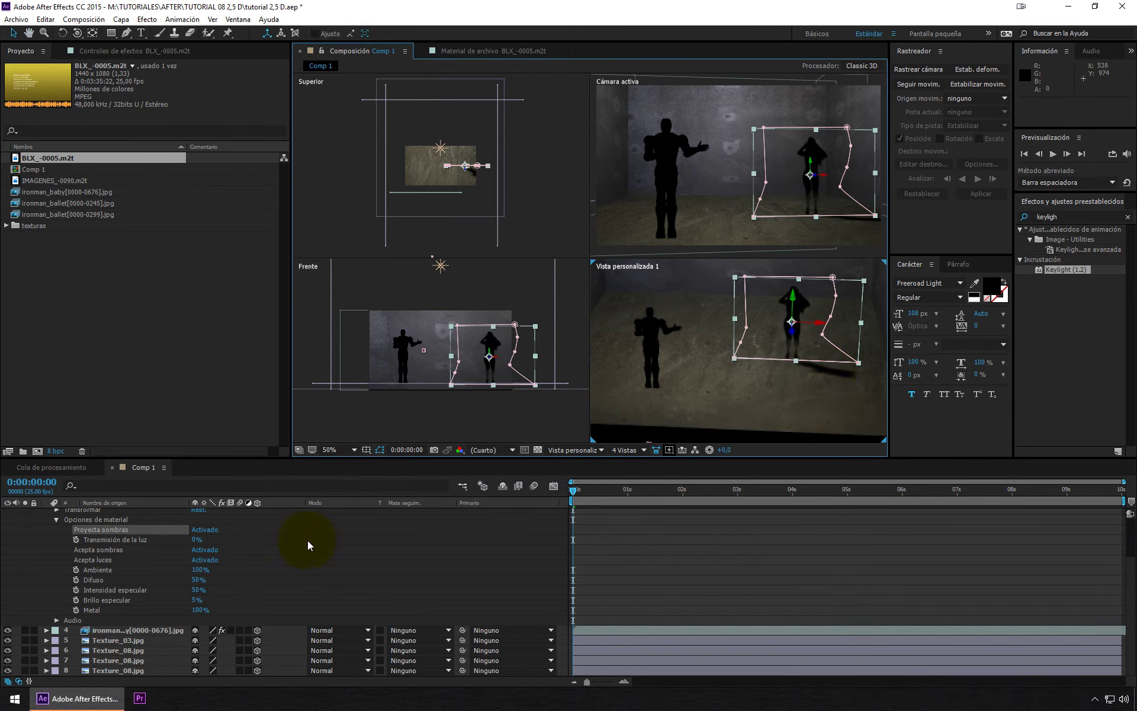
- Set the dancer's Acepta sombras and Acepta luces to Desactivado, then show Iron Man's material options
left_click(204, 549)
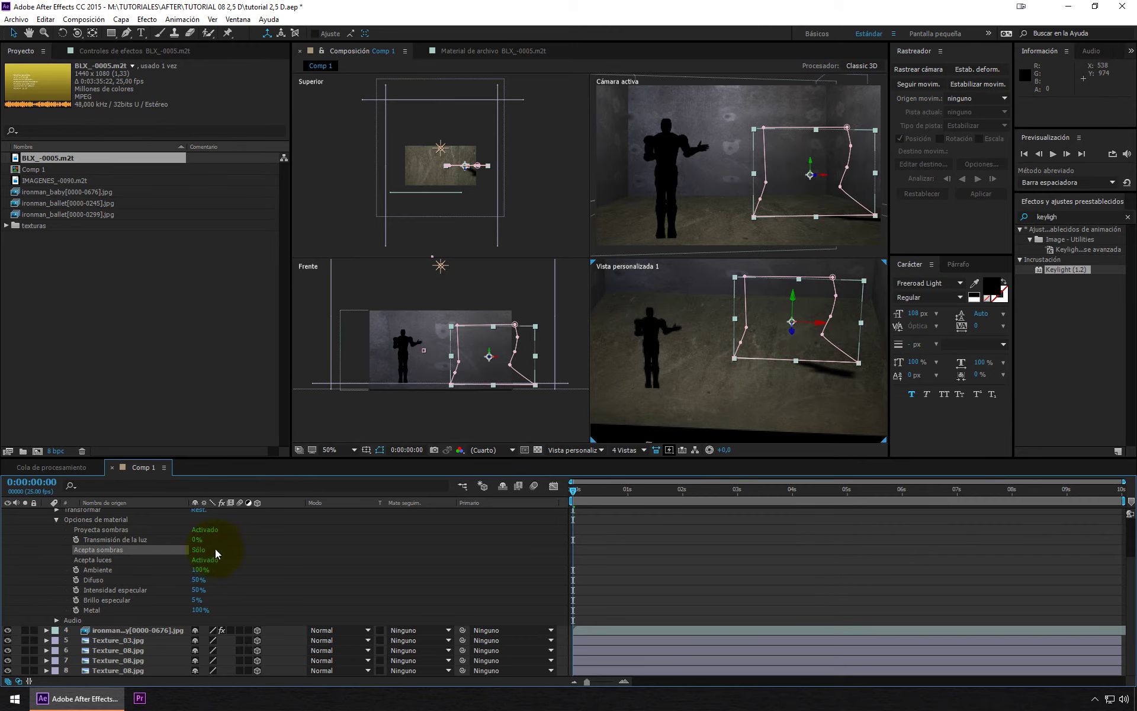
left_click(201, 550)
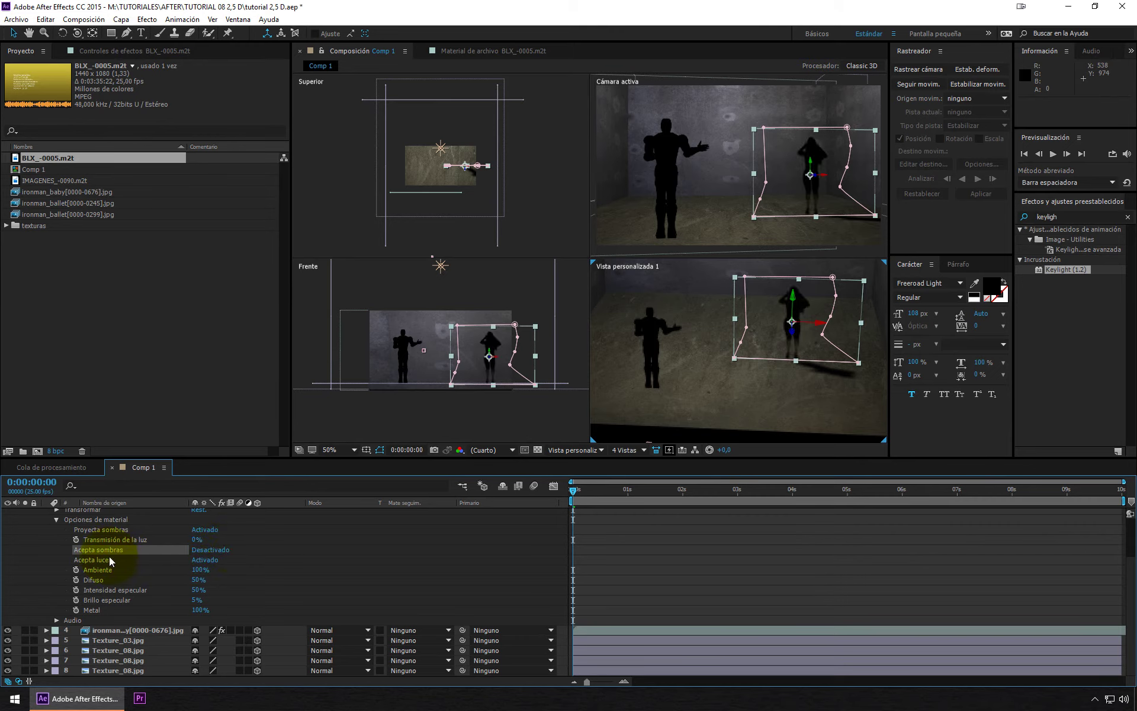
left_click(110, 560)
left_click(205, 560)
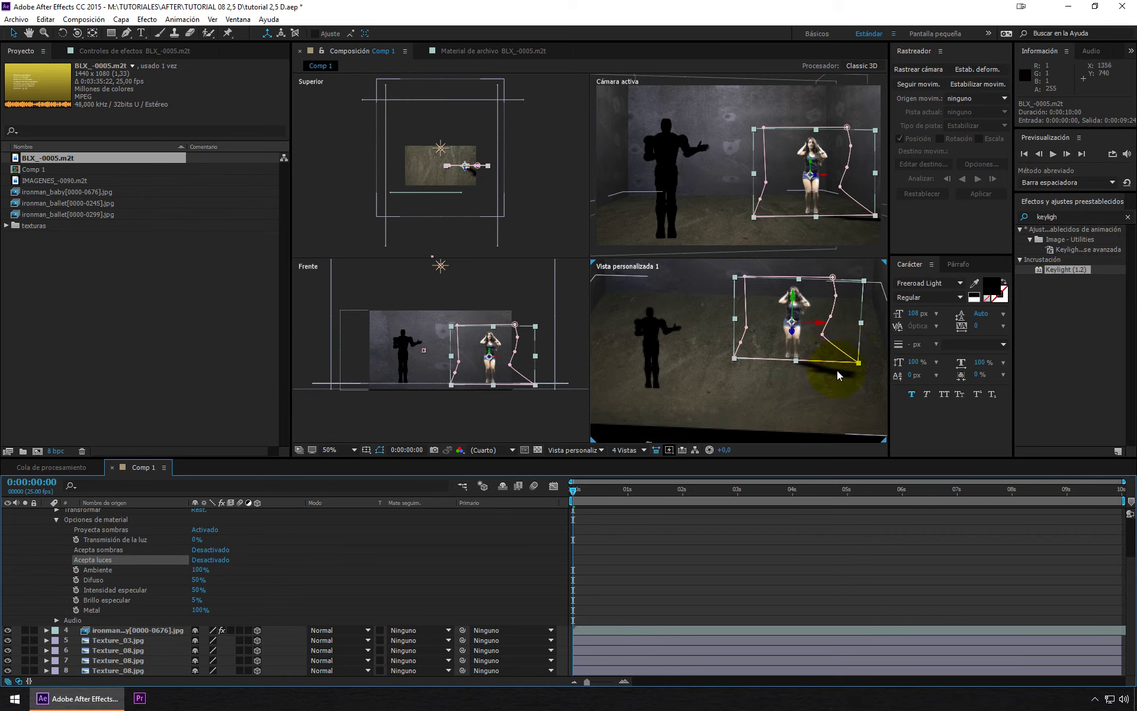
left_click(57, 520)
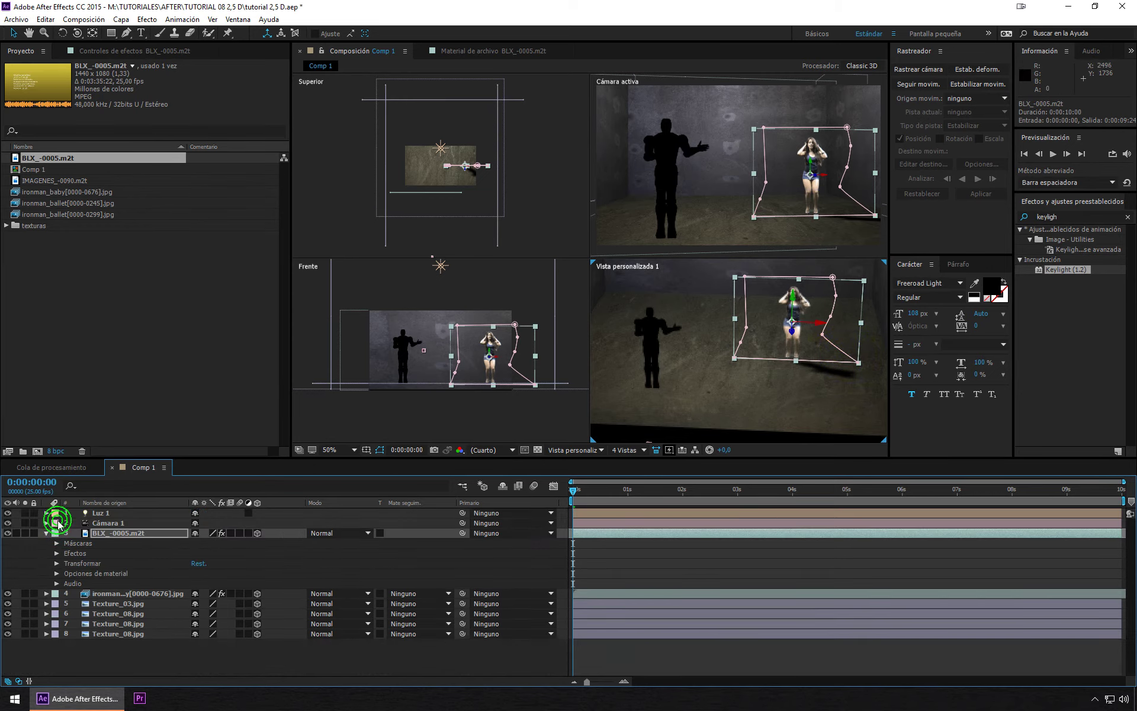
left_click(46, 533)
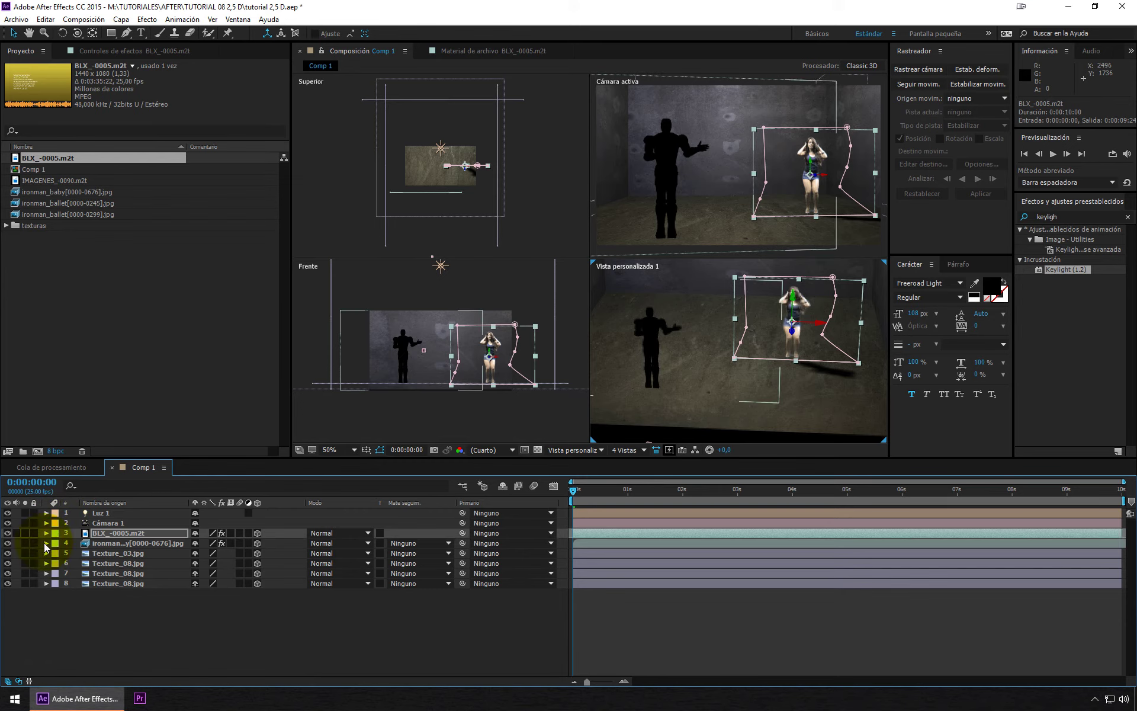
left_click(46, 543)
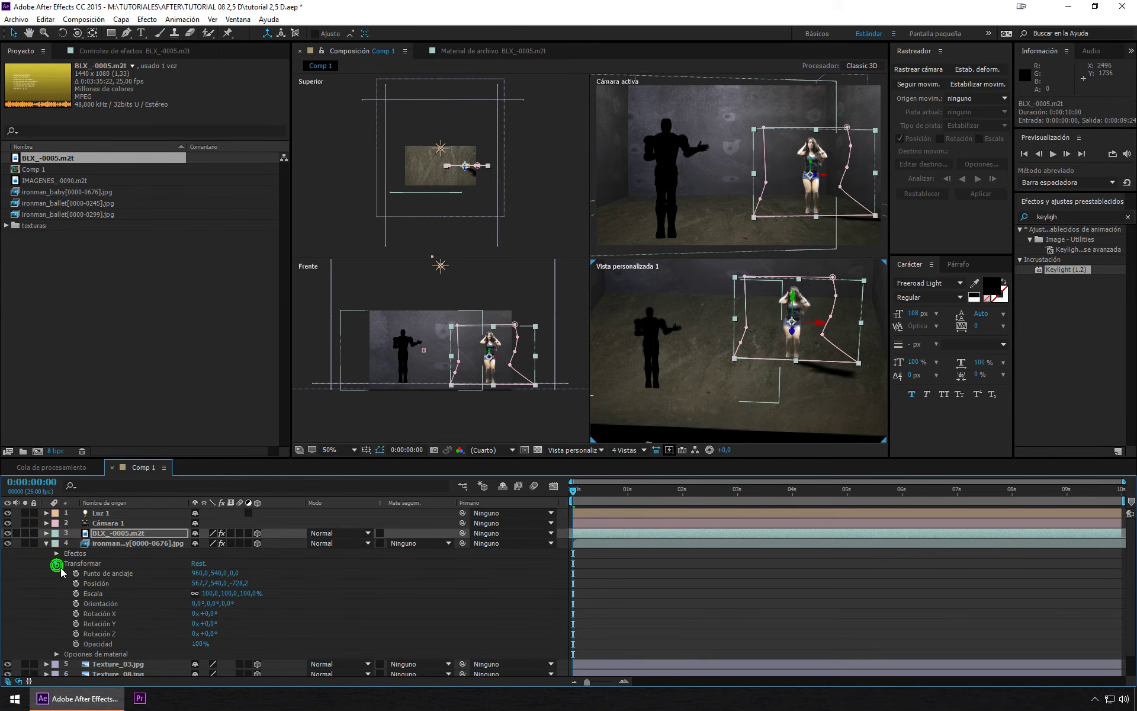
left_click(57, 563)
left_click(56, 573)
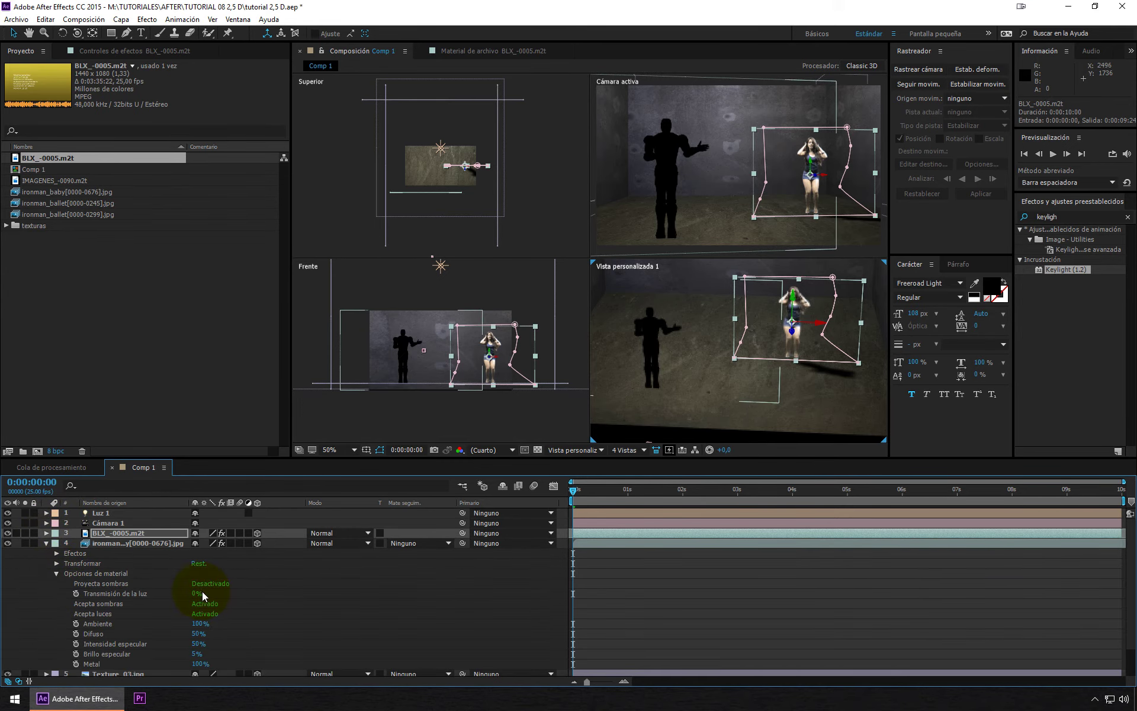
- Set Iron Man to Proyecta sombras Activado with Acepta sombras and Acepta luces Desactivado
left_click(221, 587)
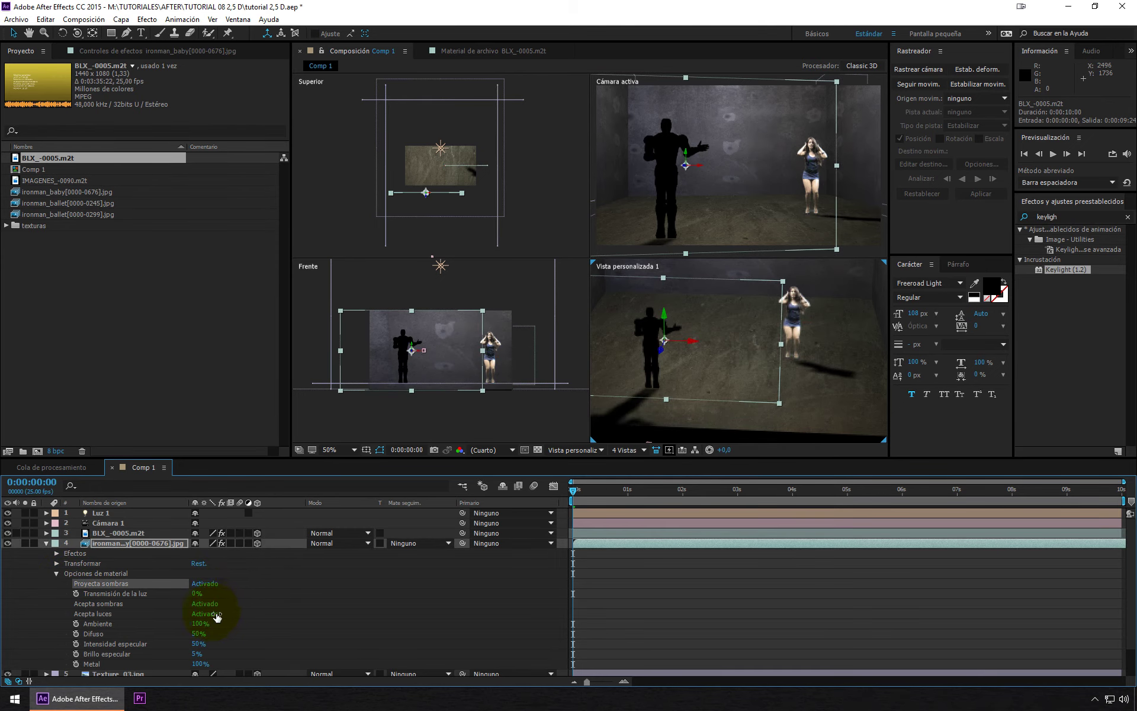
left_click(208, 604)
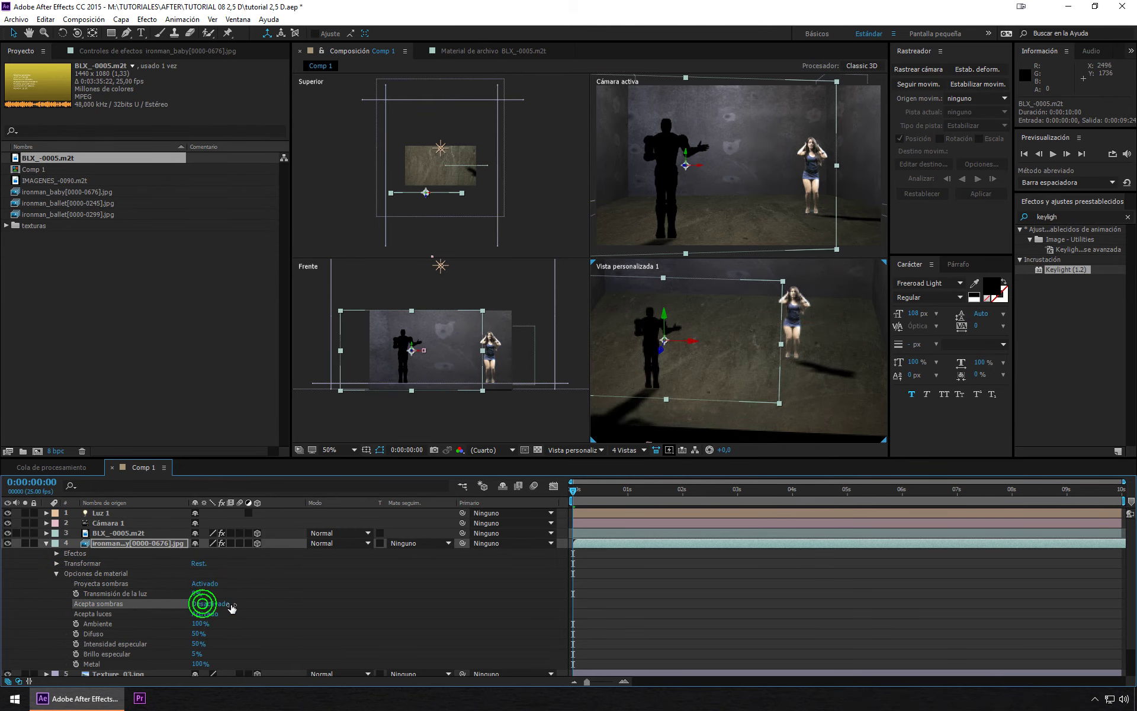
left_click(206, 615)
left_click(674, 383)
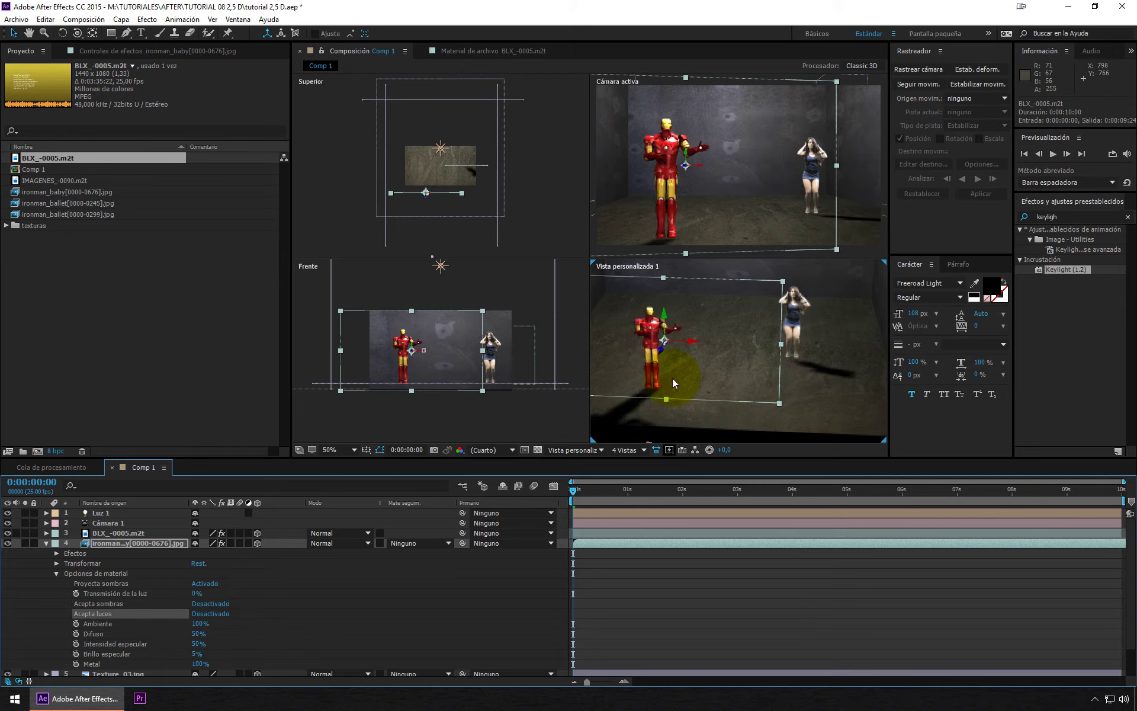
scroll(689, 377, "down", 2)
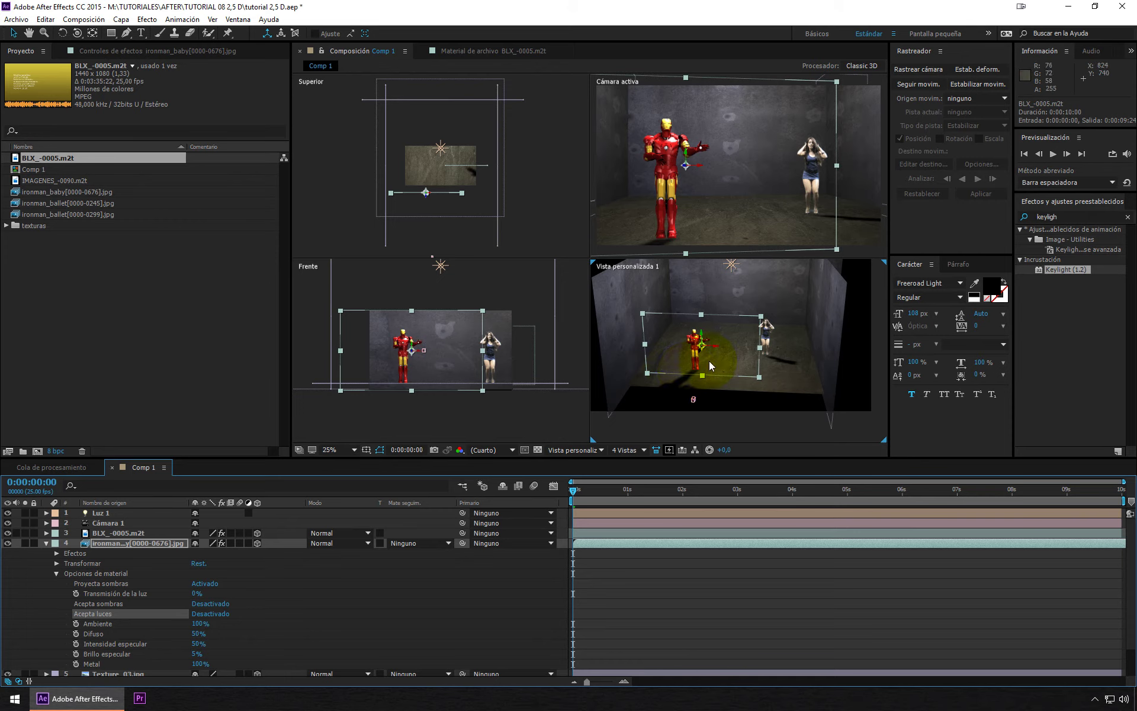
left_click_drag(710, 361, 680, 403)
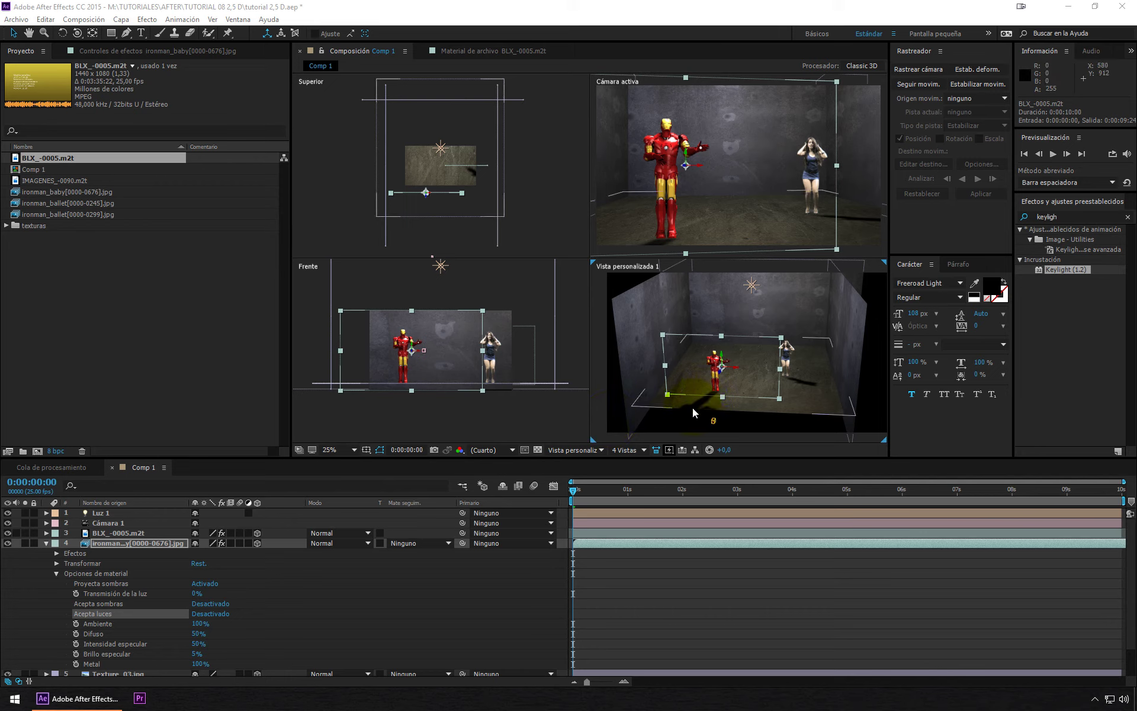
- Move Luz 1 right and high above the room, then check shadows at 0:00:02:05
left_click(757, 289)
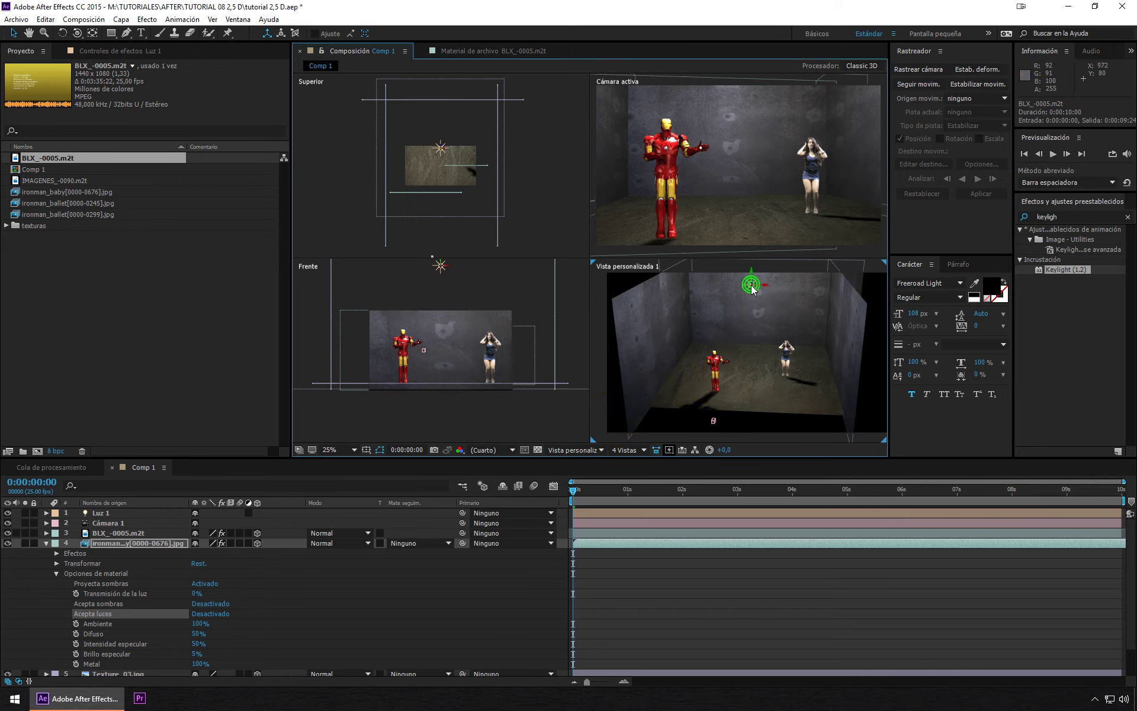
mouse_move(759, 293)
left_mouse_down()
mouse_move(847, 290)
mouse_move(661, 295)
mouse_move(703, 307)
left_mouse_up()
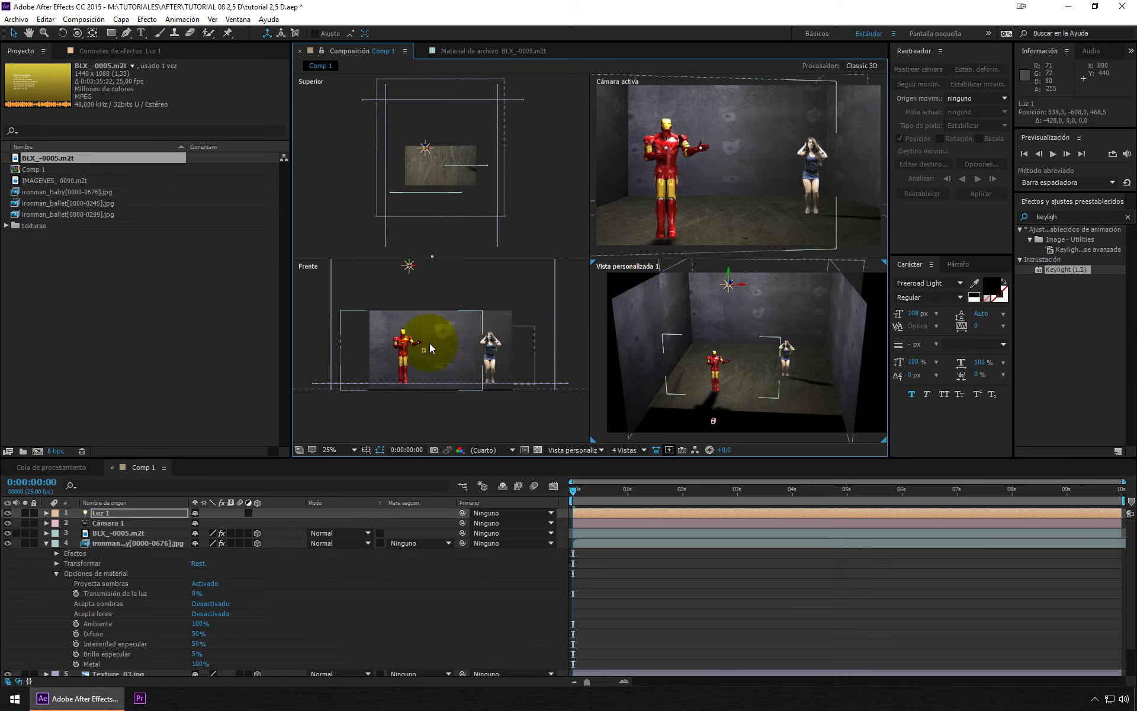
scroll(431, 348, "down", 5)
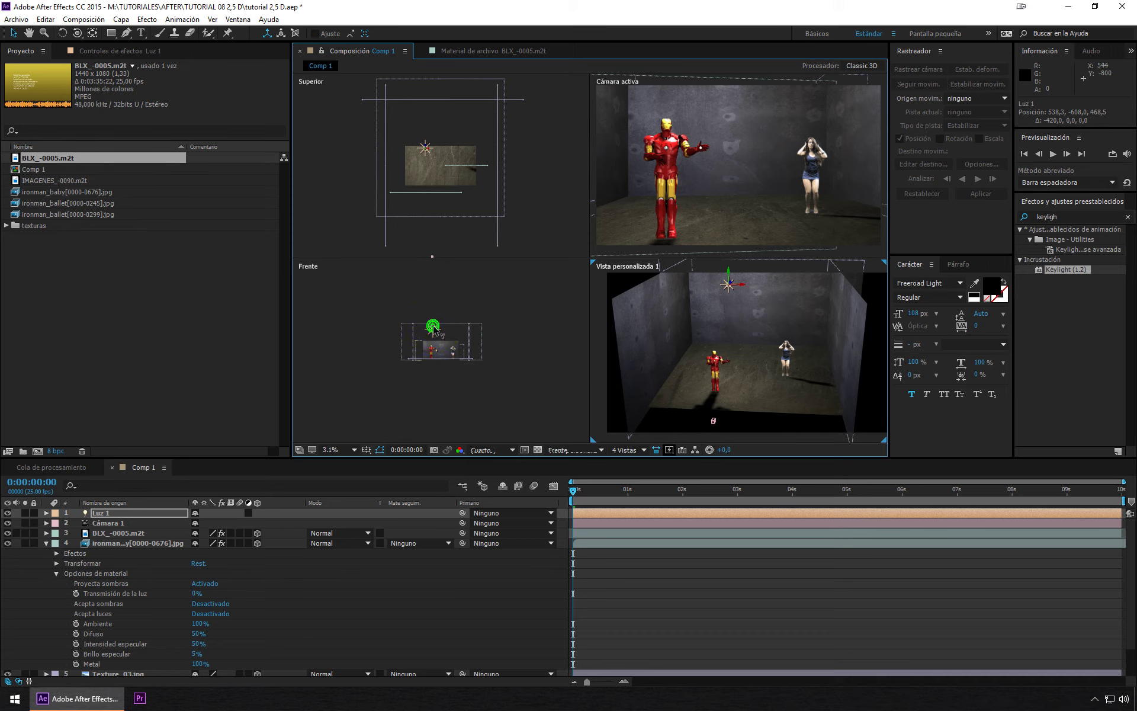
left_click_drag(433, 327, 433, 301)
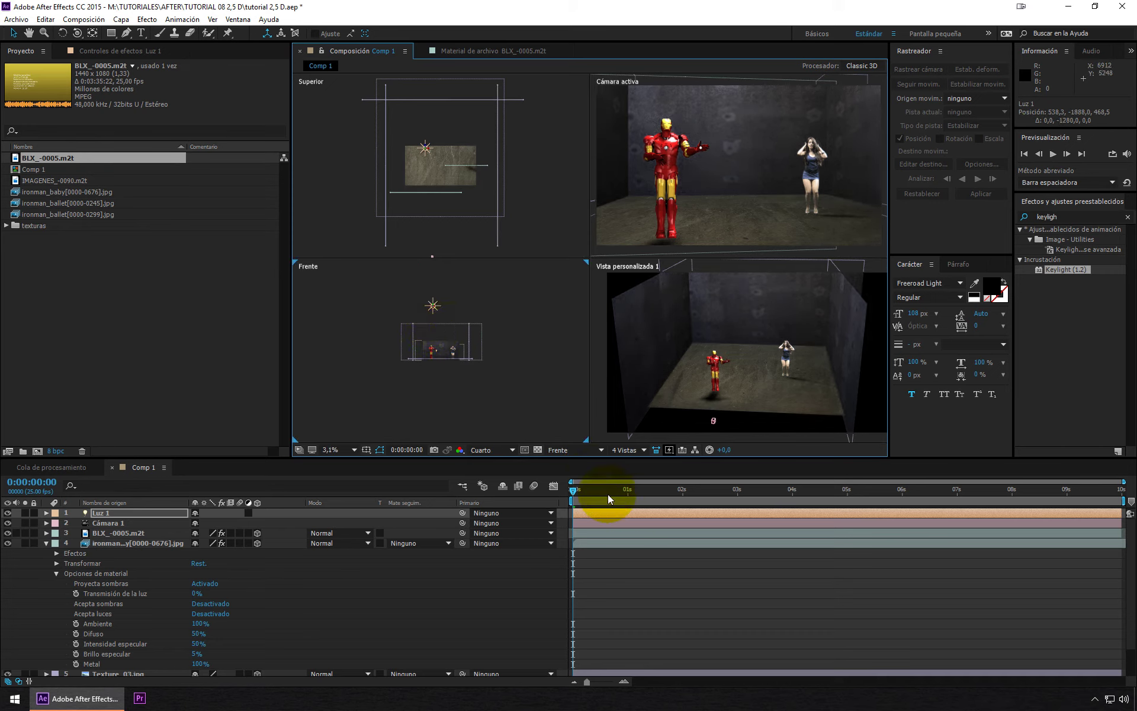
left_click_drag(608, 494, 694, 494)
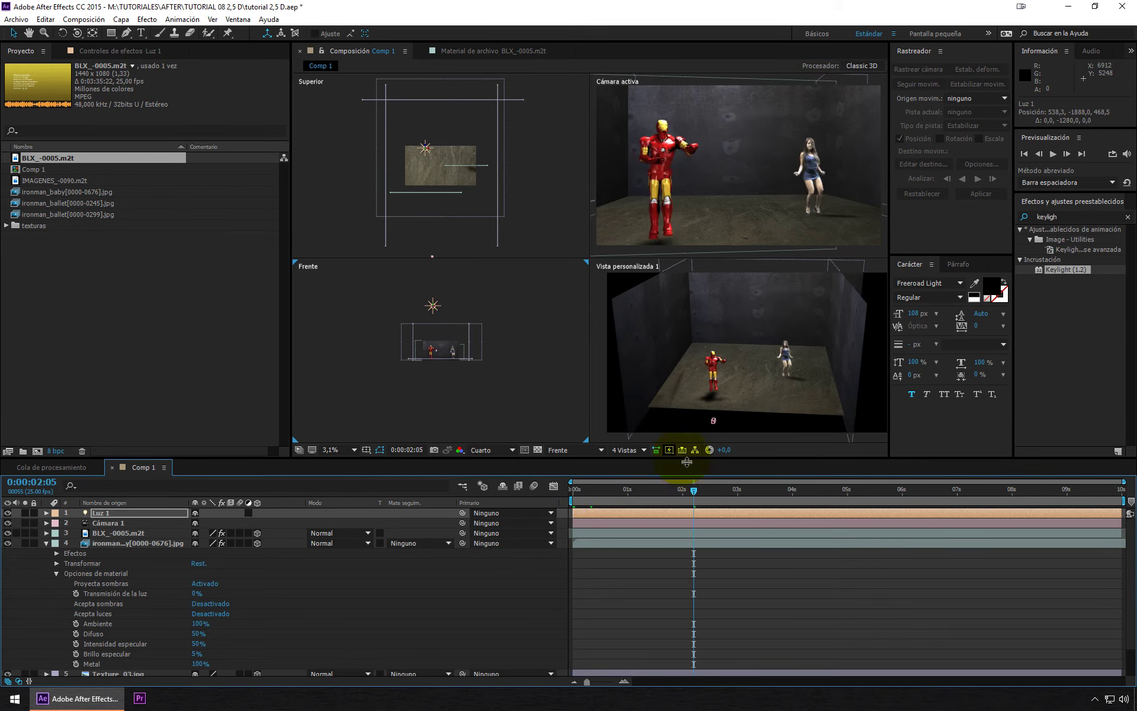
left_click(752, 220)
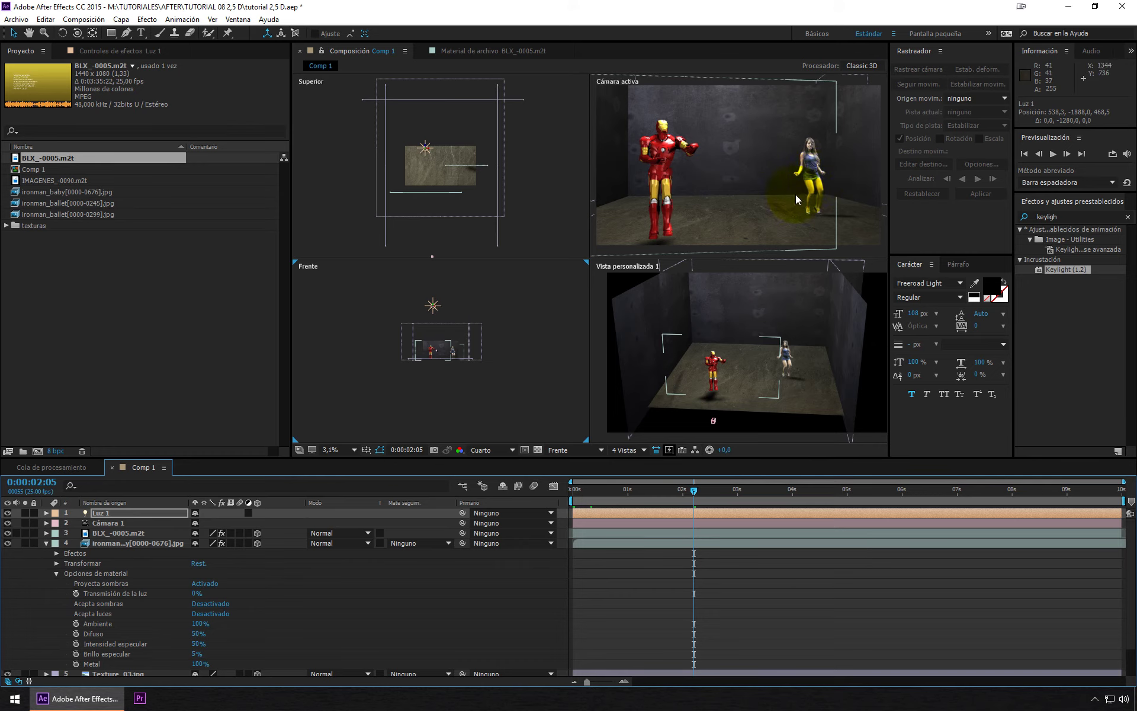
left_click(58, 554)
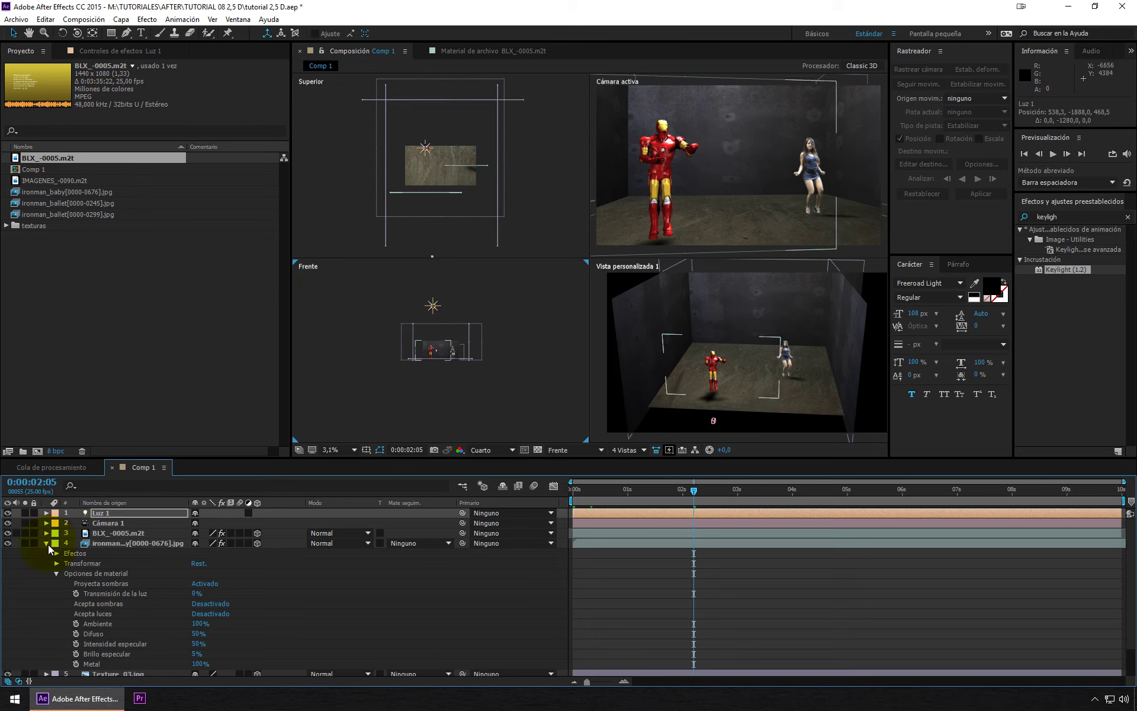
- Add a new text layer to Comp 1 reading 'TUTORIAL'
left_click(47, 543)
right_click(232, 622)
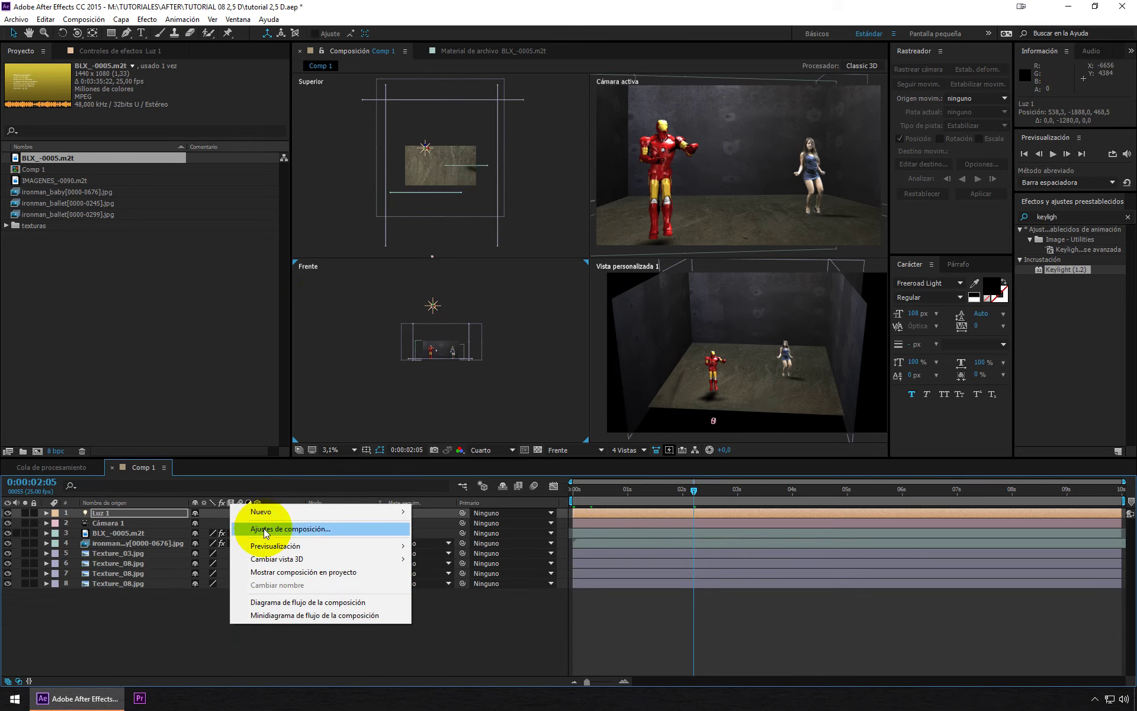
mouse_move(277, 513)
left_click(155, 528)
type("TUTORIAL")
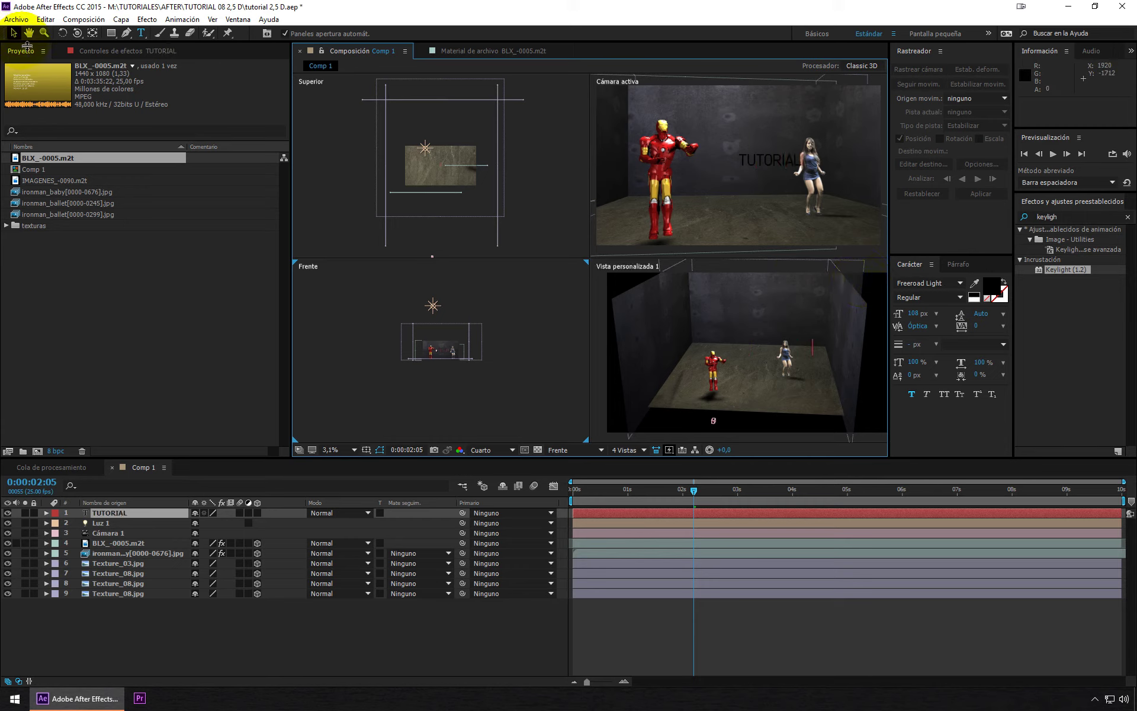
left_click(13, 32)
- Select the TUTORIAL text and bring up the Carácter panel settings
double_click(814, 170)
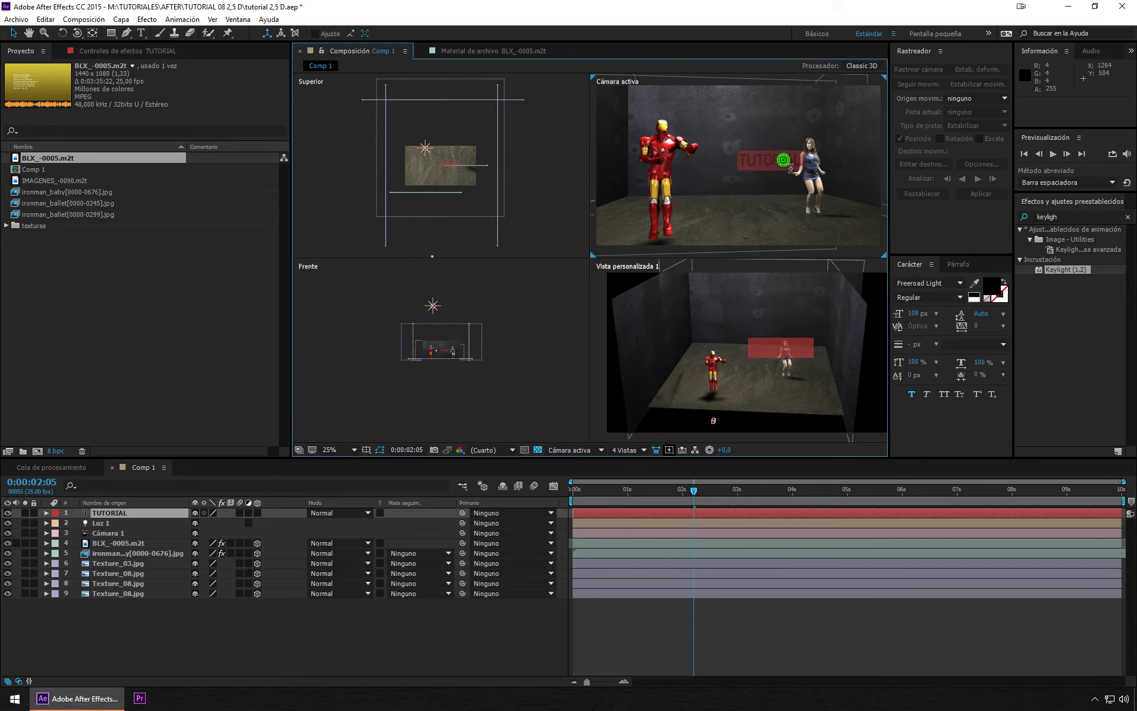
left_click(1128, 217)
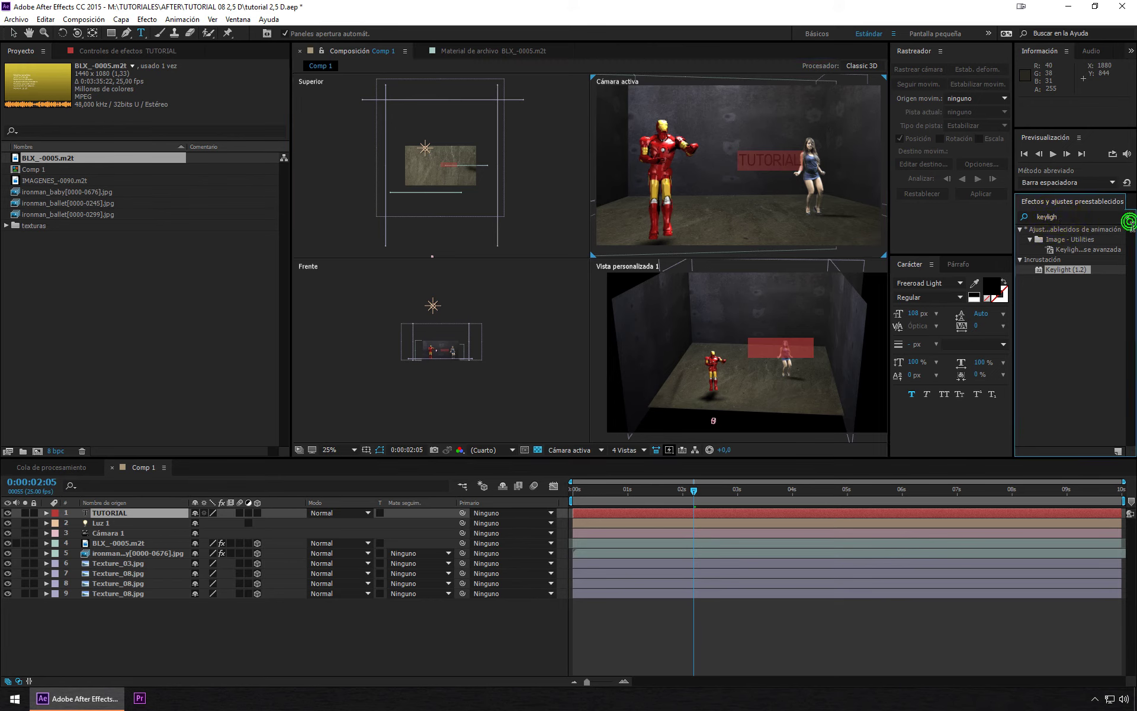
left_click(964, 265)
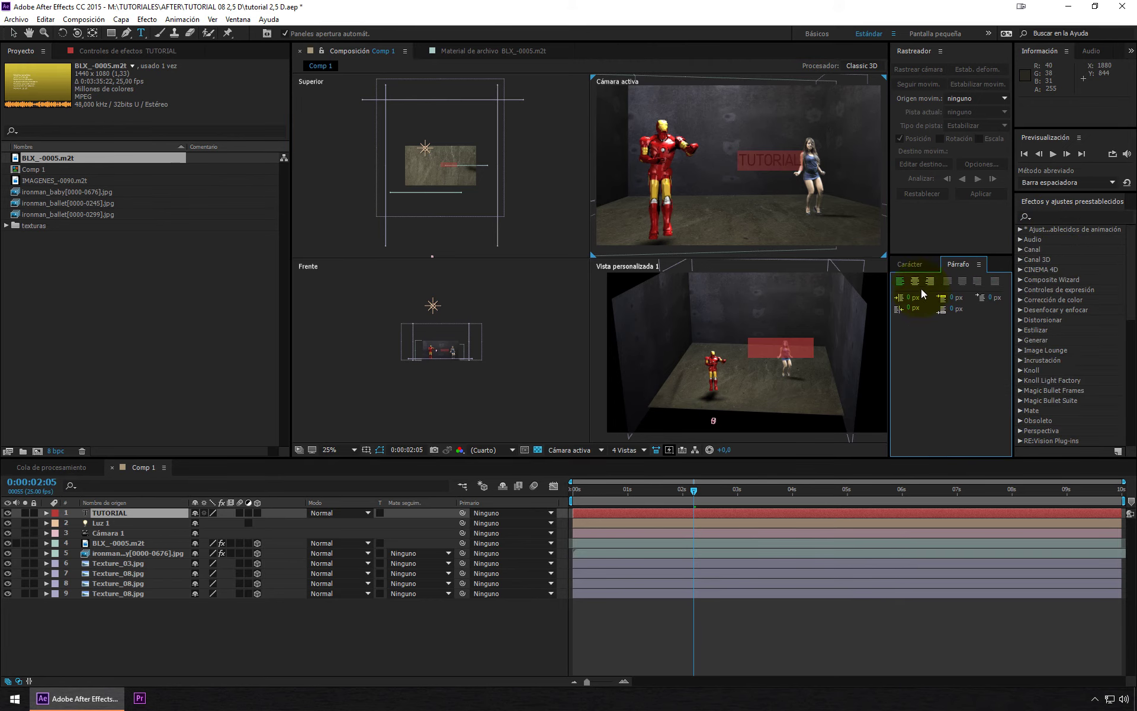
left_click(912, 265)
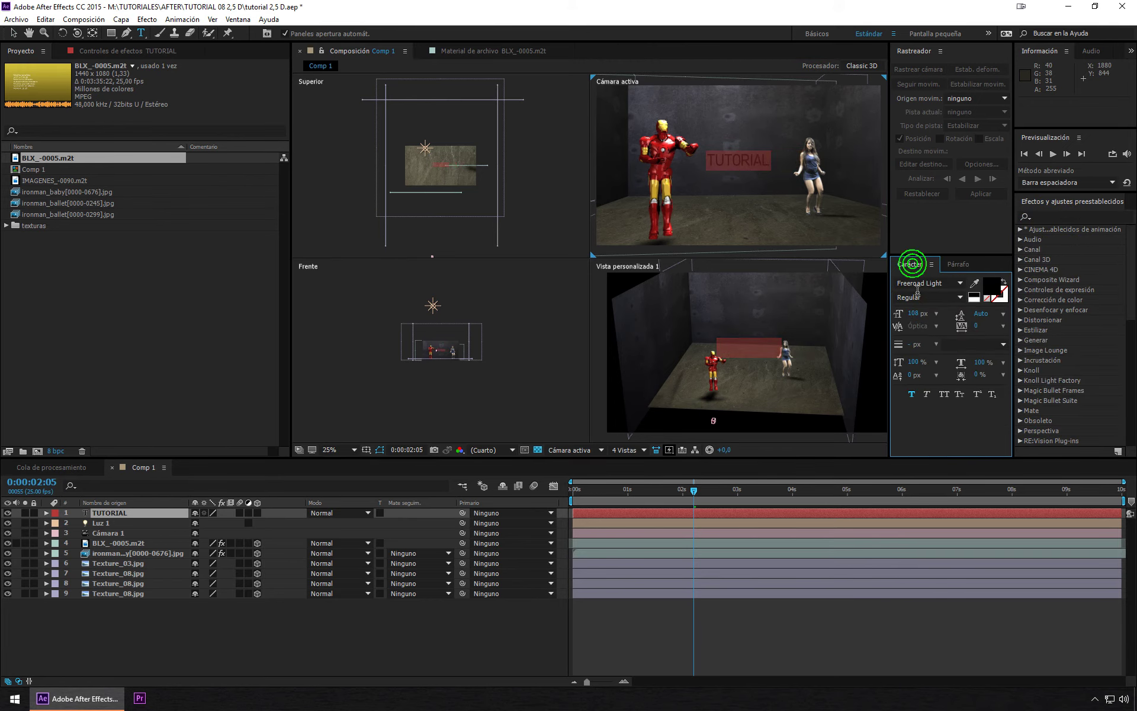
- Set the TUTORIAL text fill colour to white (FFFEFE)
left_click(985, 293)
left_click_drag(540, 378, 450, 338)
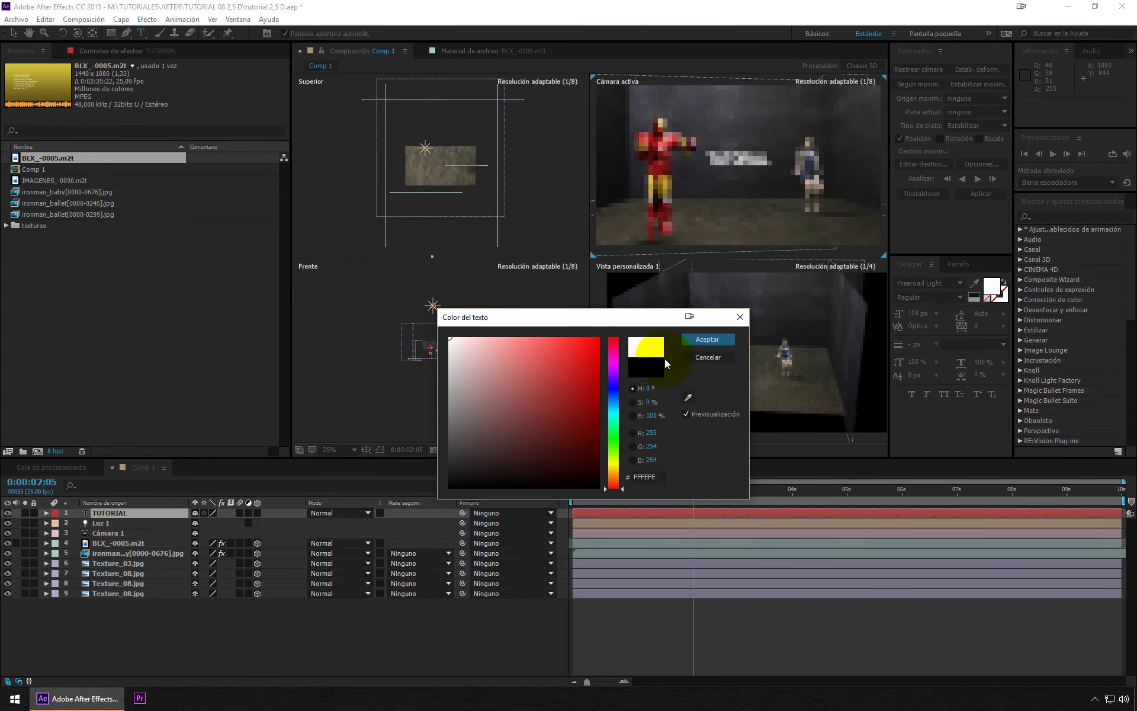
left_click(708, 339)
- Switch the text to the Gadugi font and enlarge it to 220 px
left_click(959, 284)
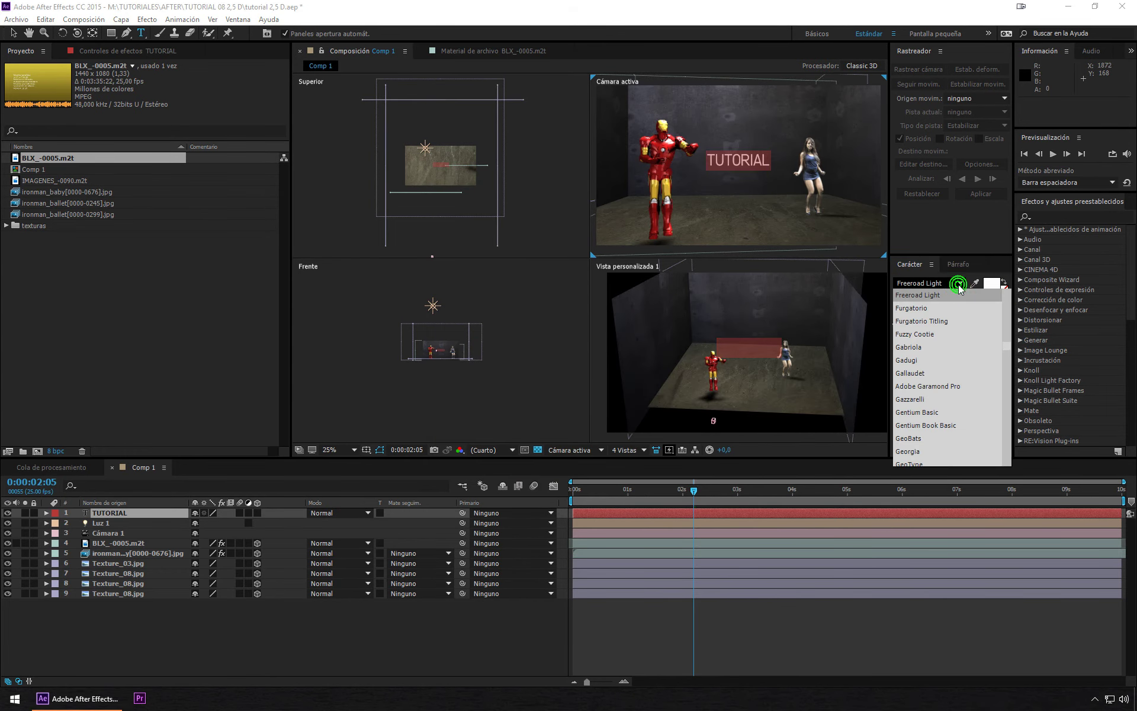
left_click(934, 285)
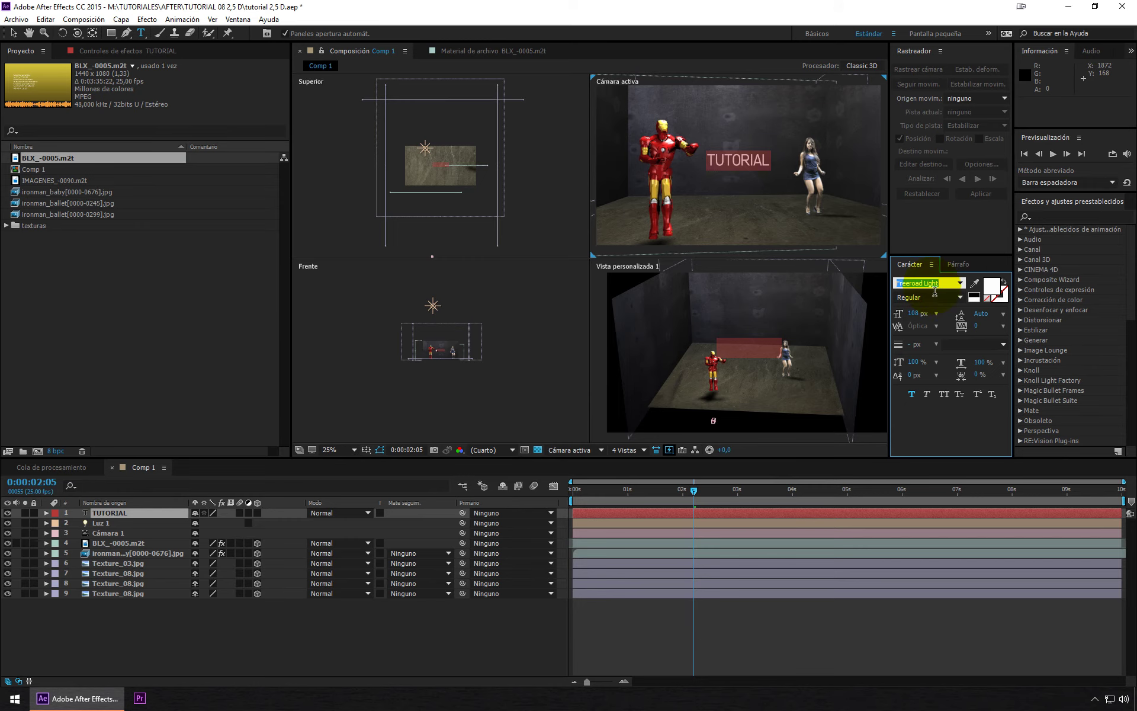
key("Down")
key("Down")
key("Down")
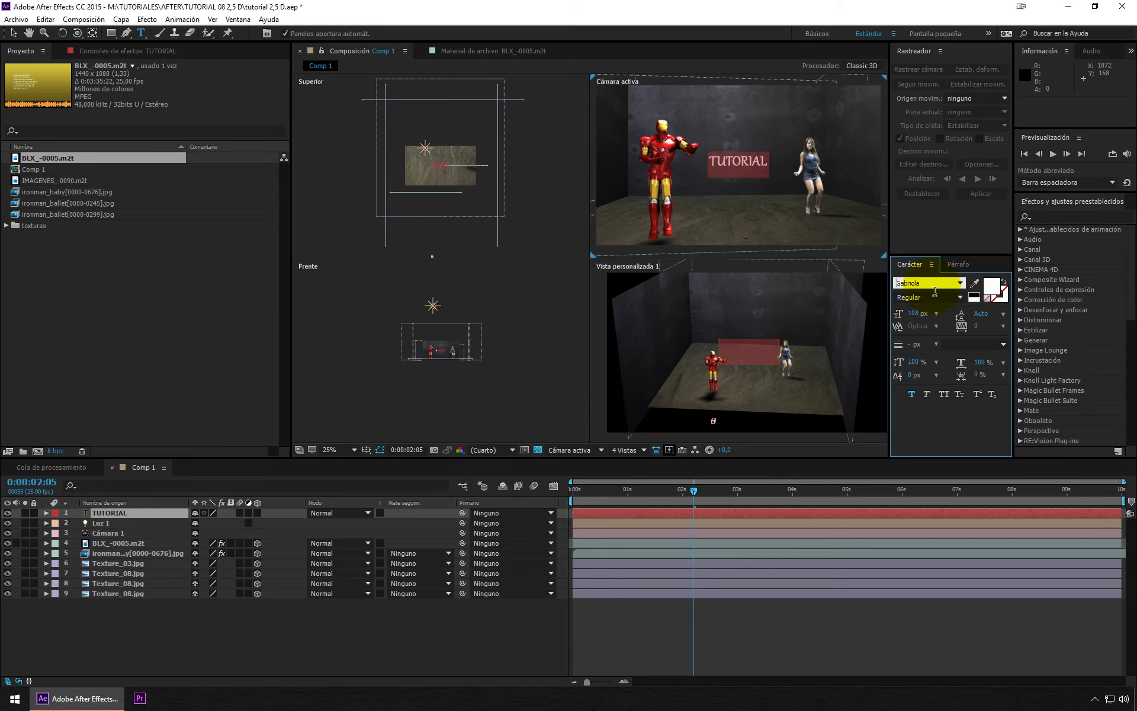
key("Down")
key("Down")
key("Down")
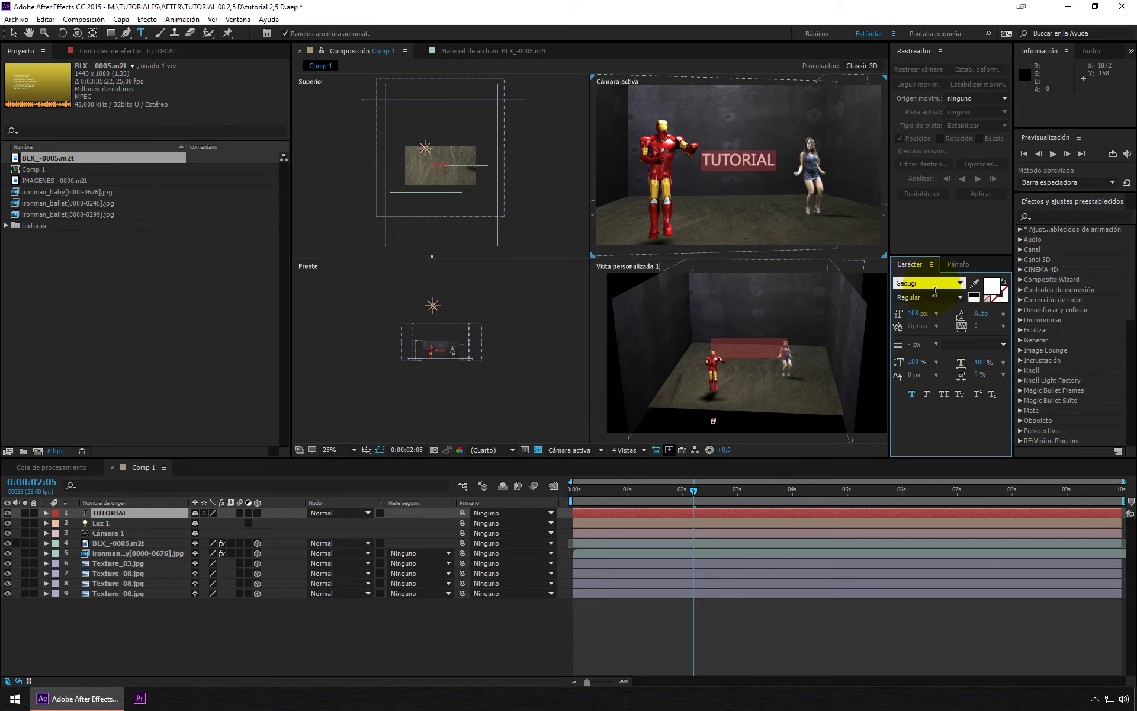
left_click(912, 395)
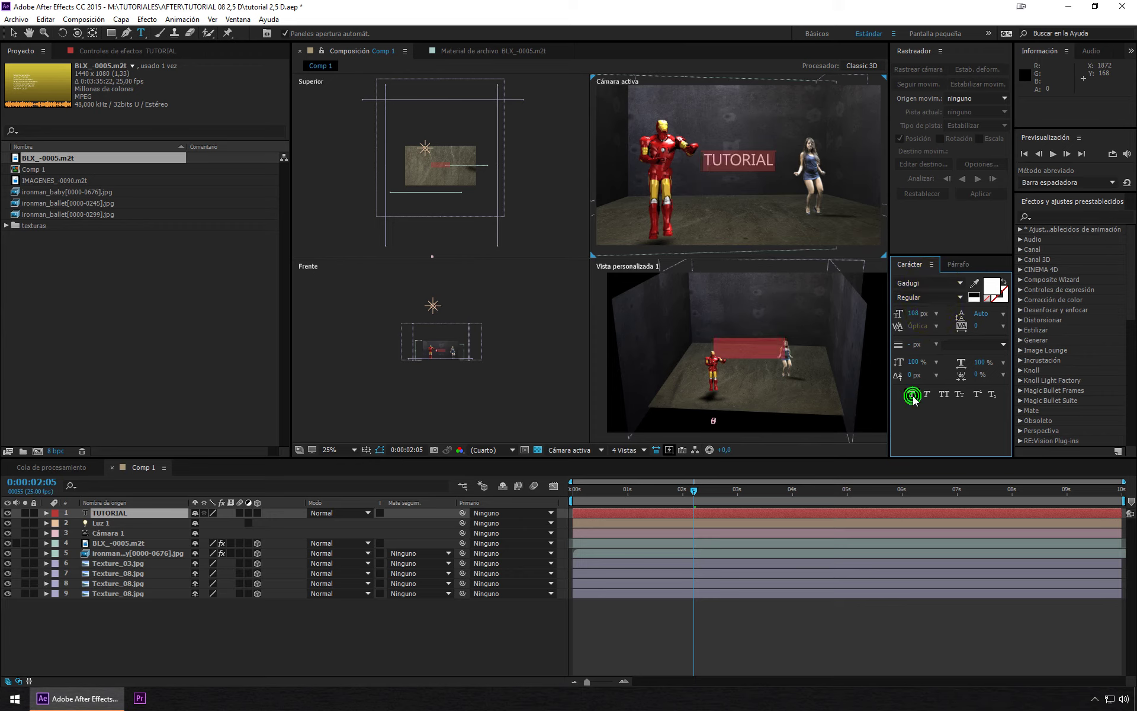
left_click_drag(916, 316, 980, 314)
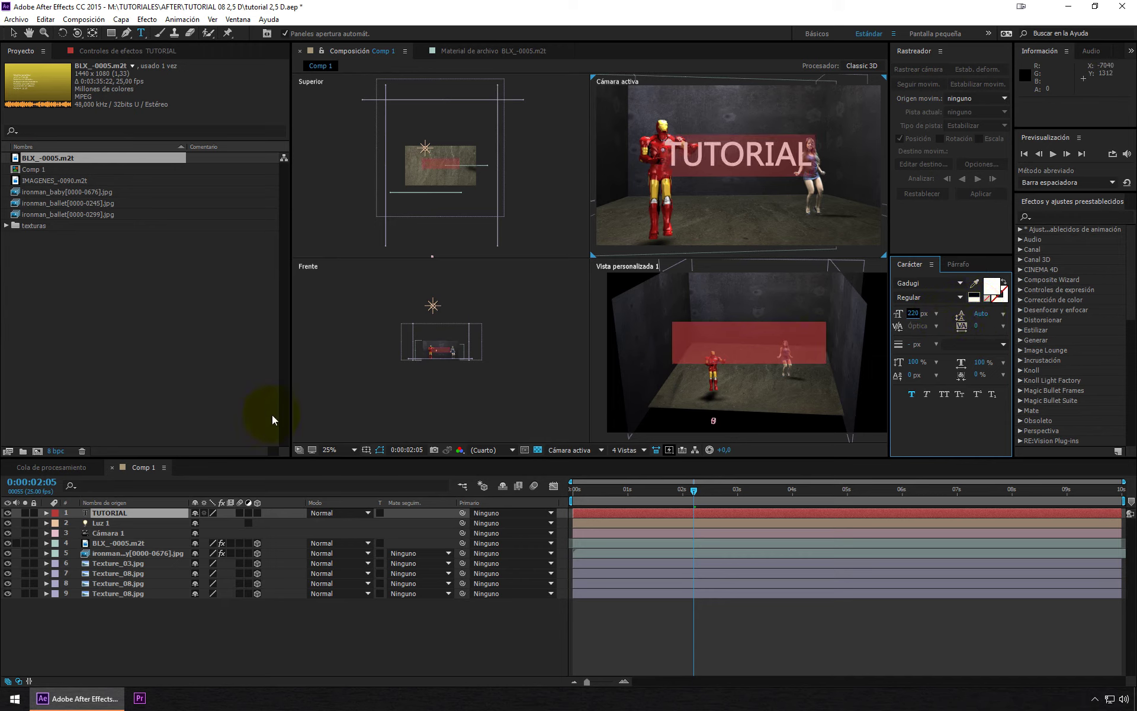
- Turn the TUTORIAL text layer into a 3D layer
left_click(13, 32)
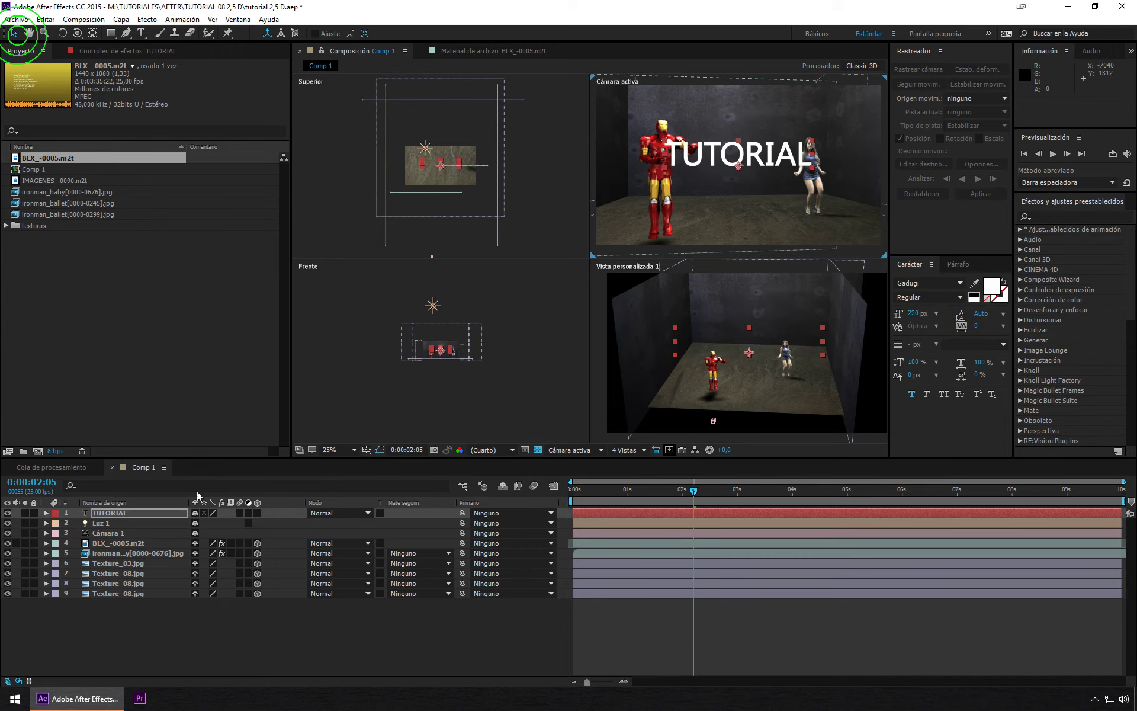
left_click(133, 512)
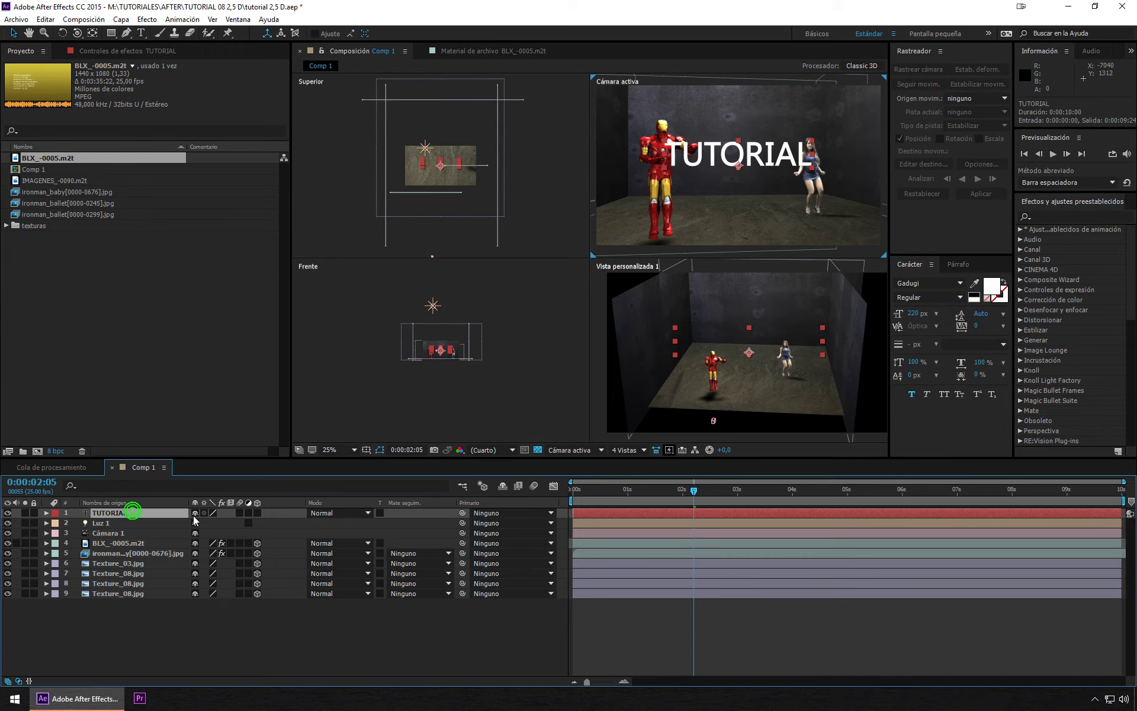
left_click(257, 513)
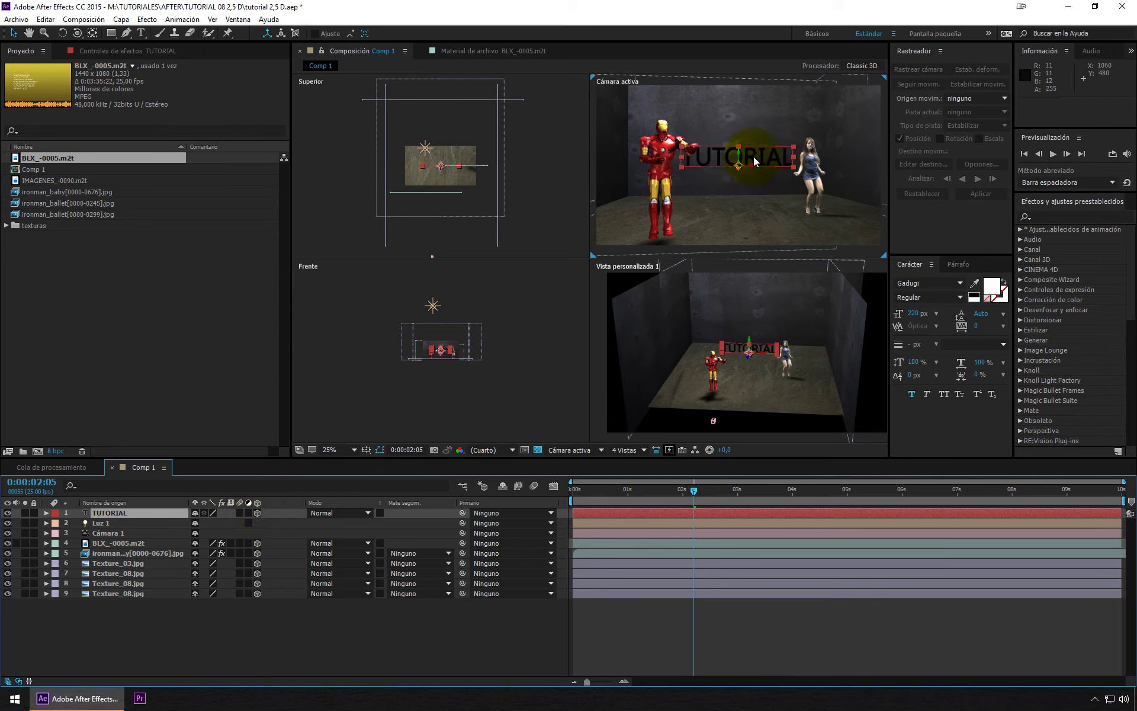
- Make TUTORIAL cast shadows but ignore shadows and lights, and move it lower to 960, 948, 418.1
left_click(46, 513)
left_click(56, 543)
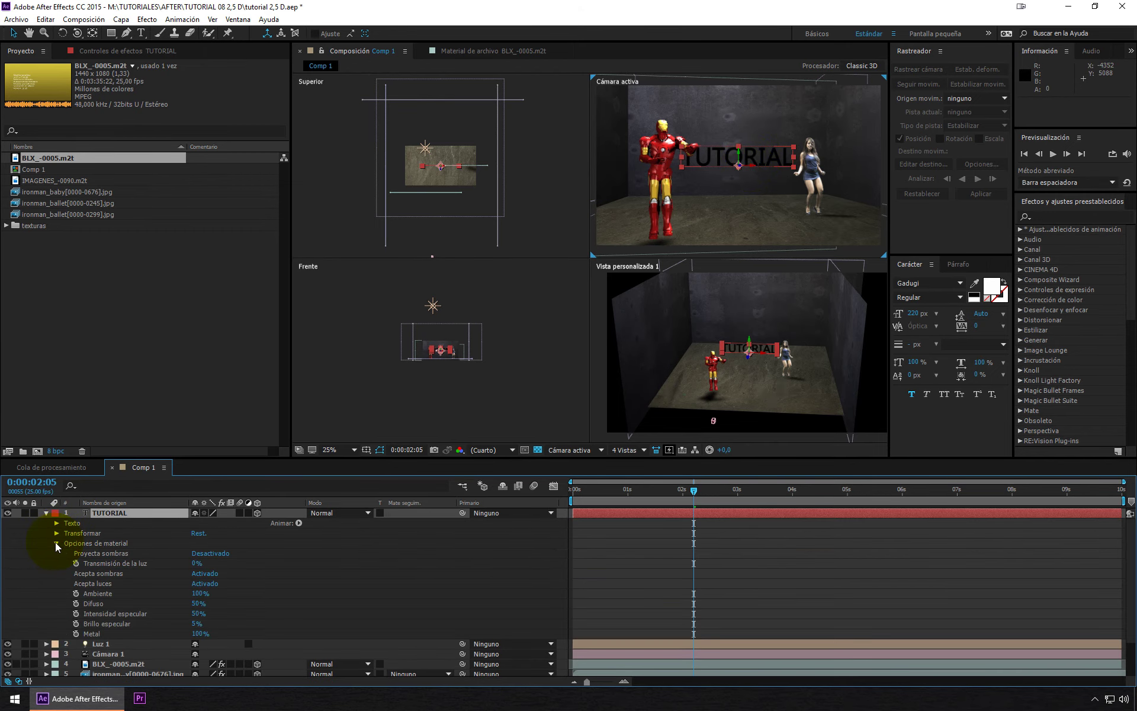
left_click(203, 553)
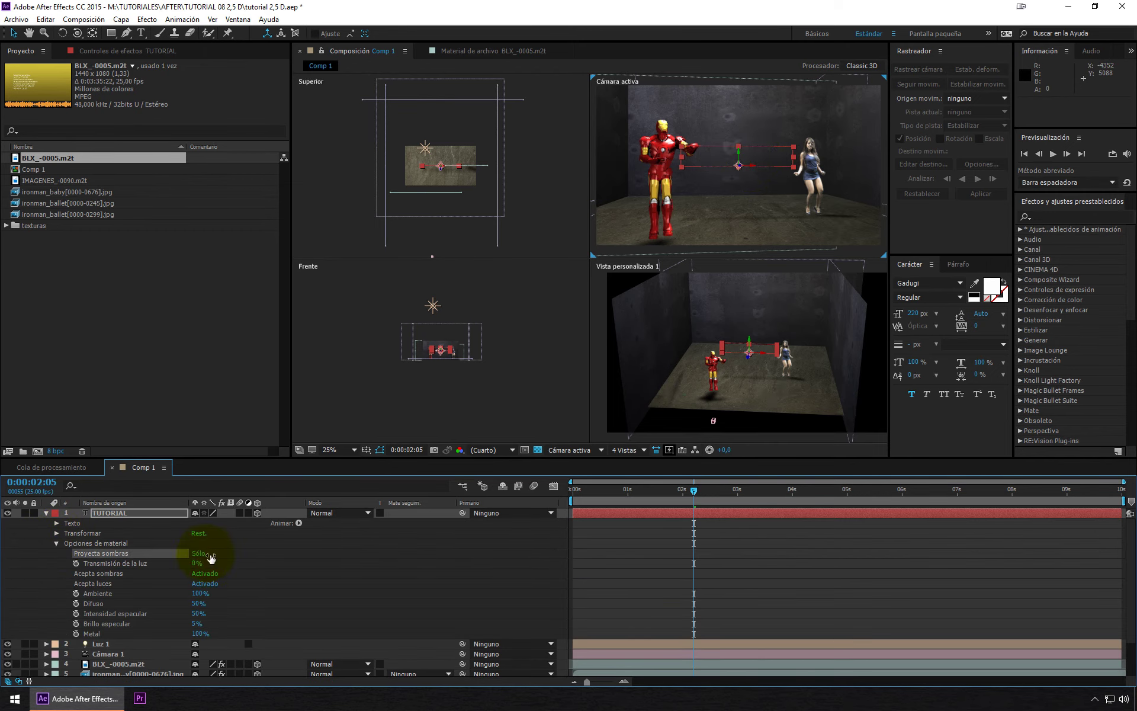
left_click(209, 554)
left_click(214, 559)
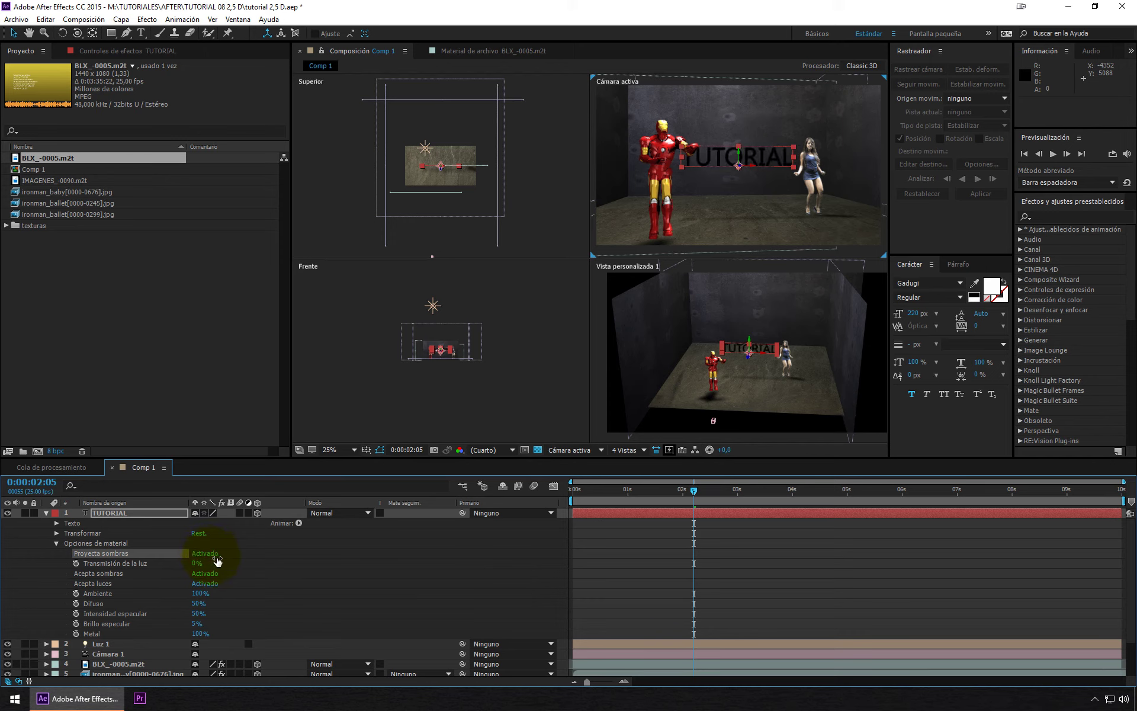
left_click(209, 583)
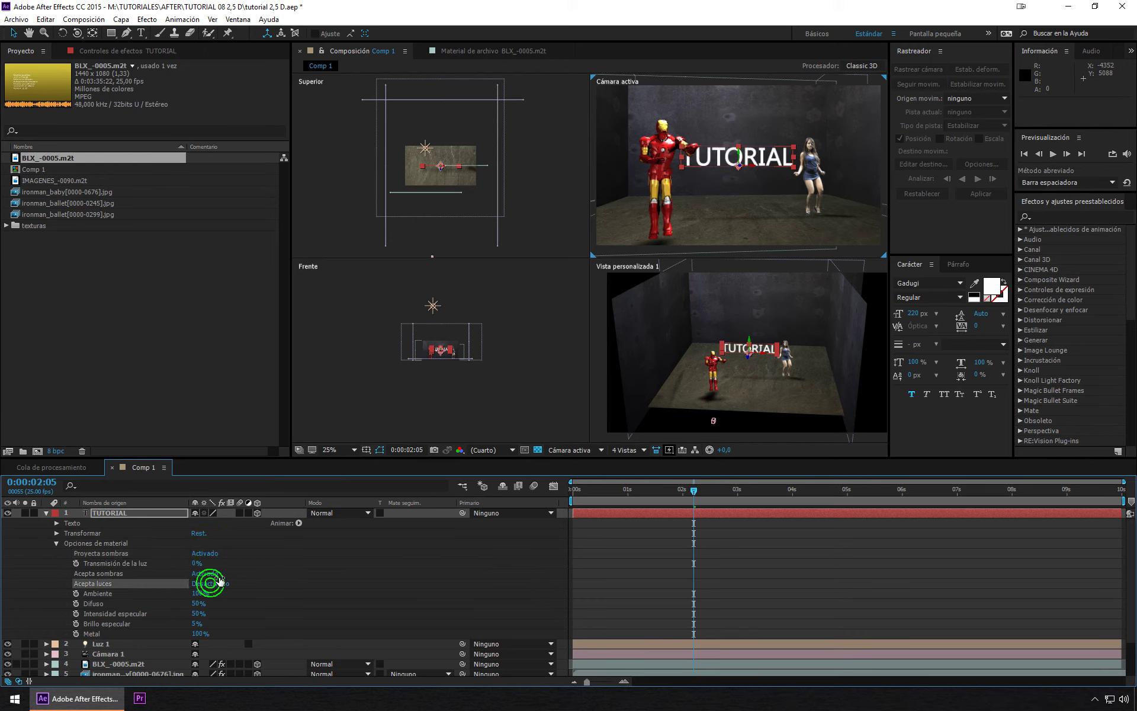
left_click(214, 574)
left_click(219, 576)
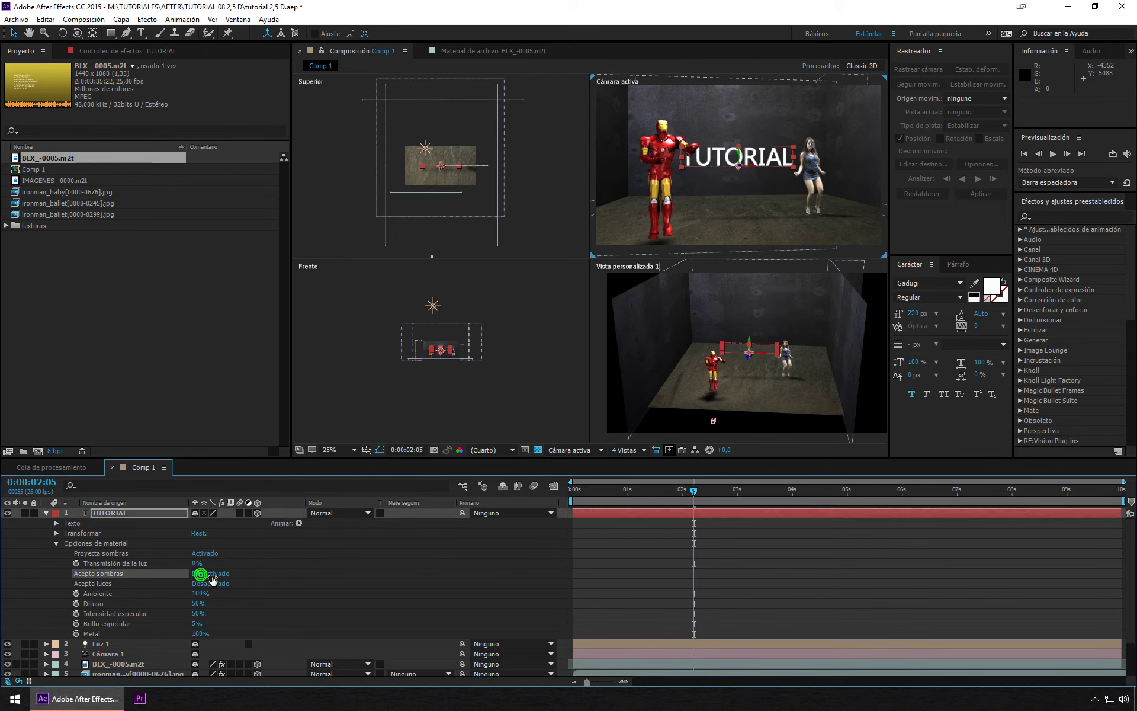
left_click(743, 156)
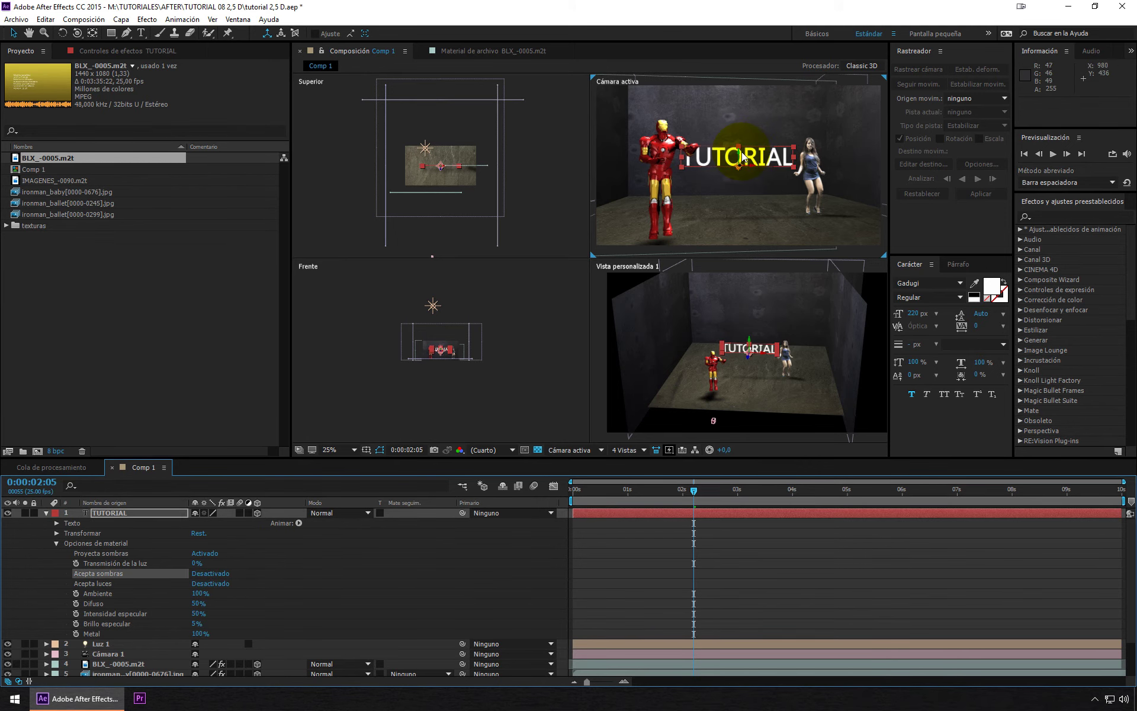
left_click_drag(740, 157, 742, 215)
- Push TUTORIAL deeper into the room and shift it left
left_click(748, 377)
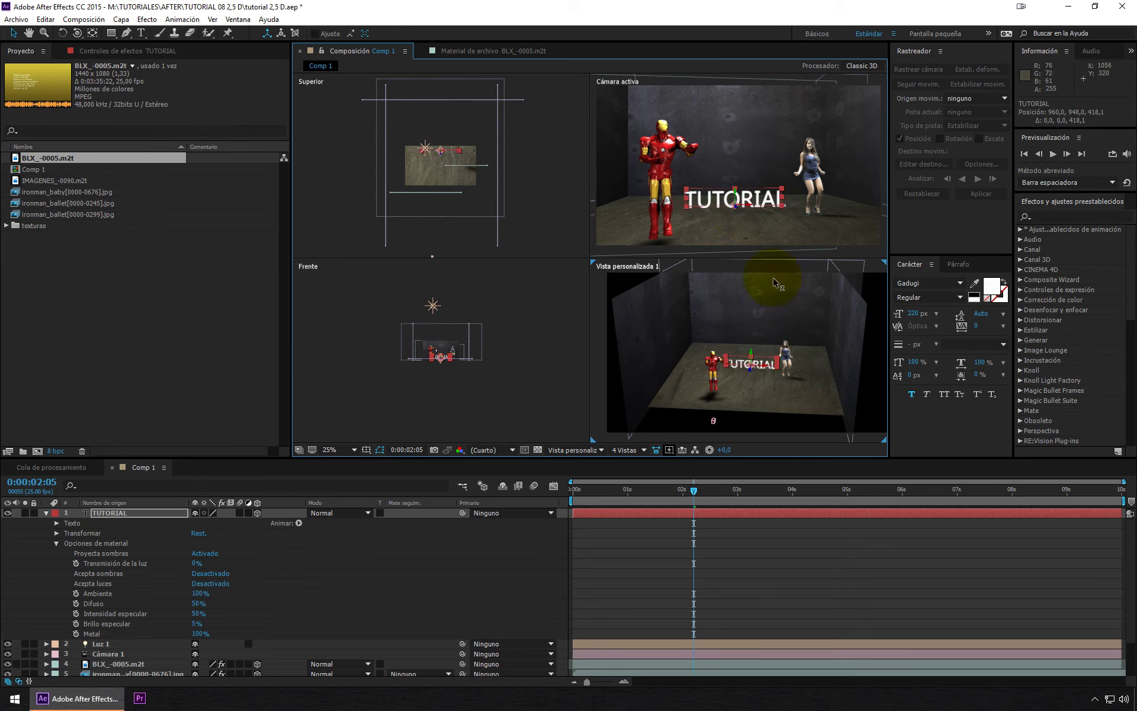
left_click_drag(748, 380, 786, 228)
mouse_move(771, 354)
left_mouse_down()
mouse_move(705, 363)
mouse_move(679, 335)
left_mouse_up()
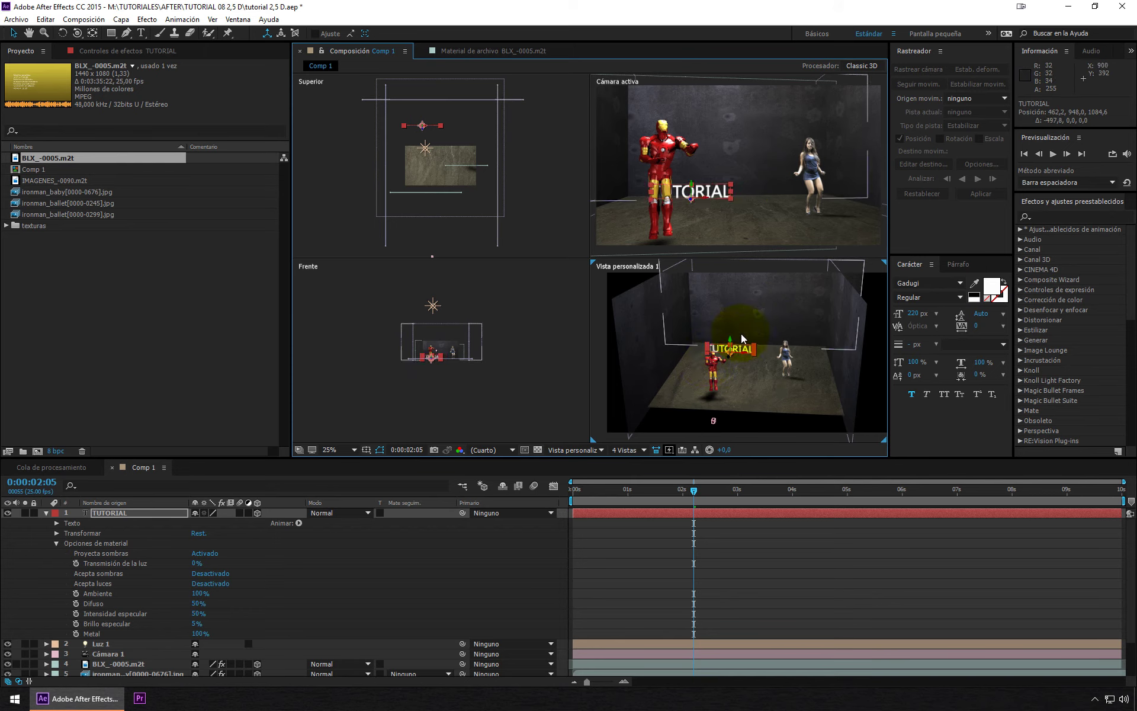
- Enlarge TUTORIAL to 532 px and move it right to 922.5, 948, 1084.6
double_click(740, 354)
left_click(916, 314)
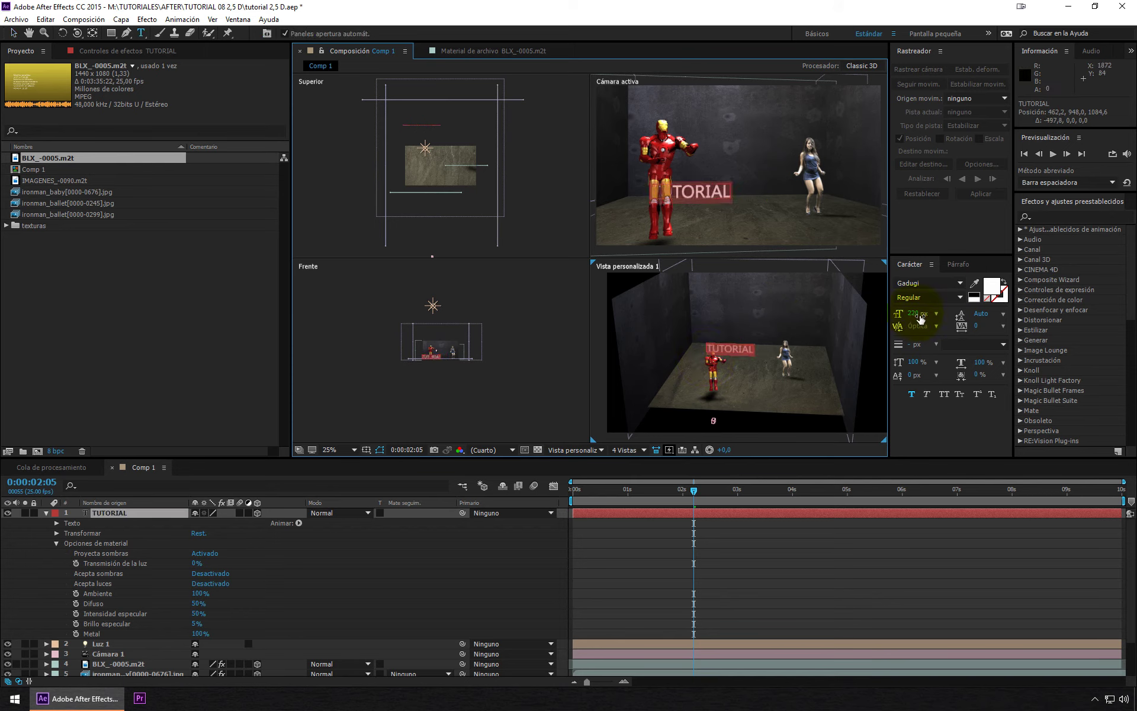
type("275")
left_click_drag(984, 315, 705, 228)
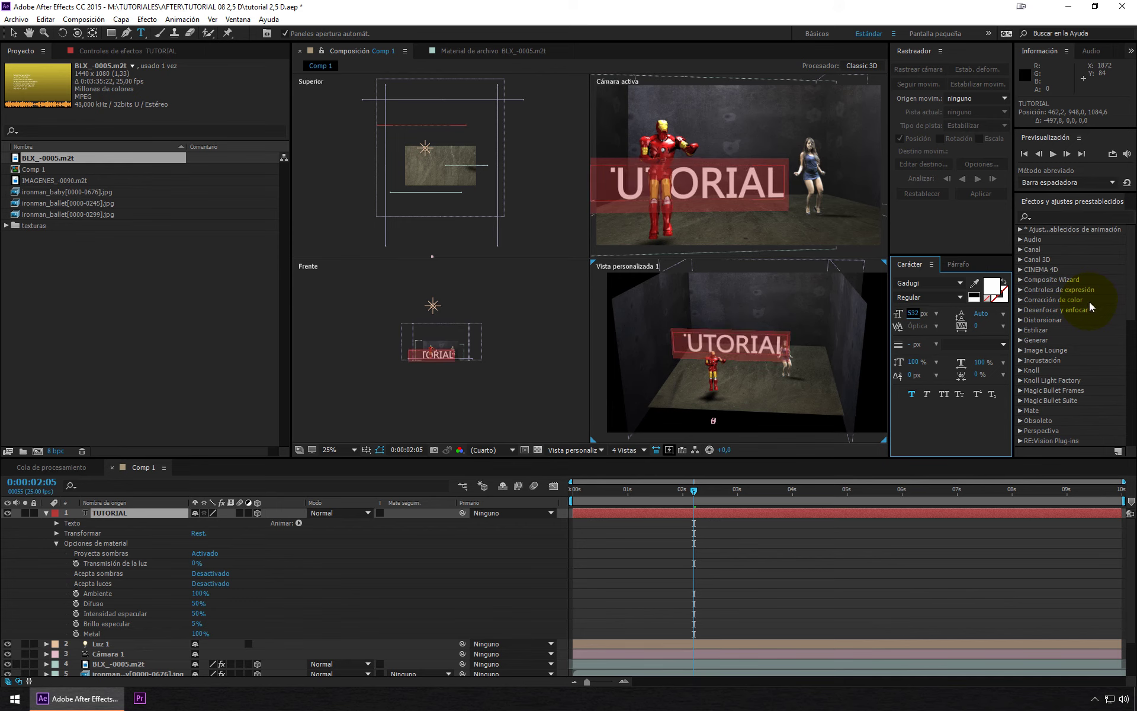
left_click(13, 33)
left_click(740, 359)
left_click_drag(745, 356, 814, 359)
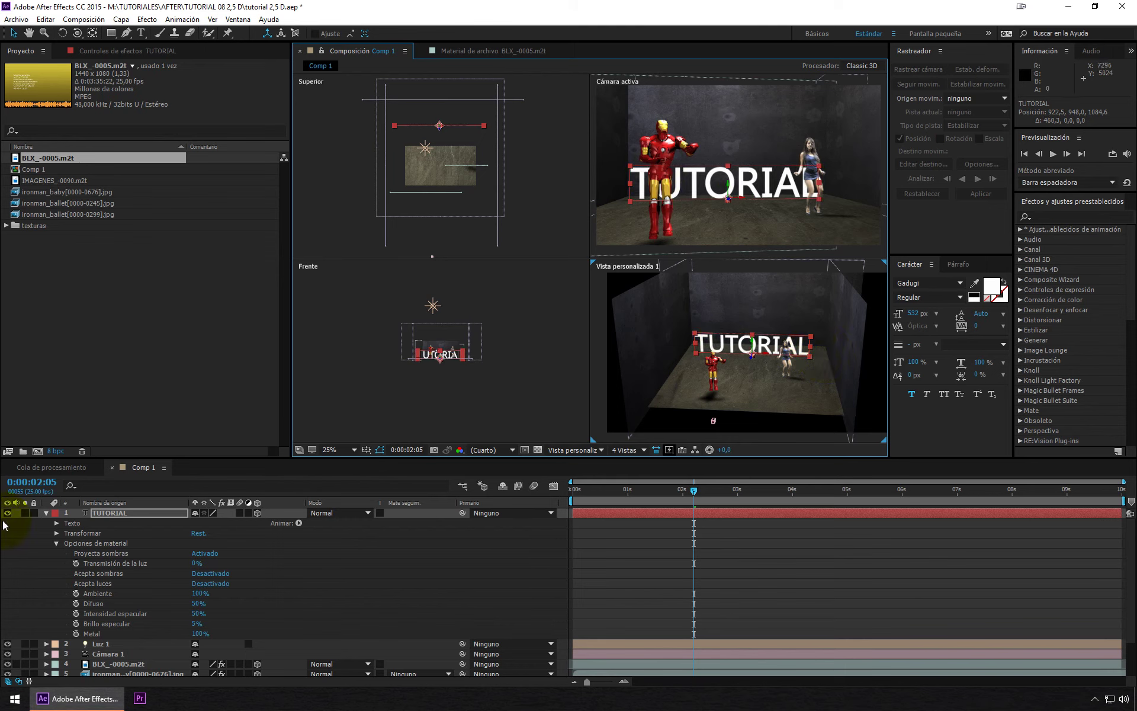
- Go back to 0:00:00:00 and expand Cámara 1's Transformar group (position 736, 540, -2440.7)
left_click(46, 513)
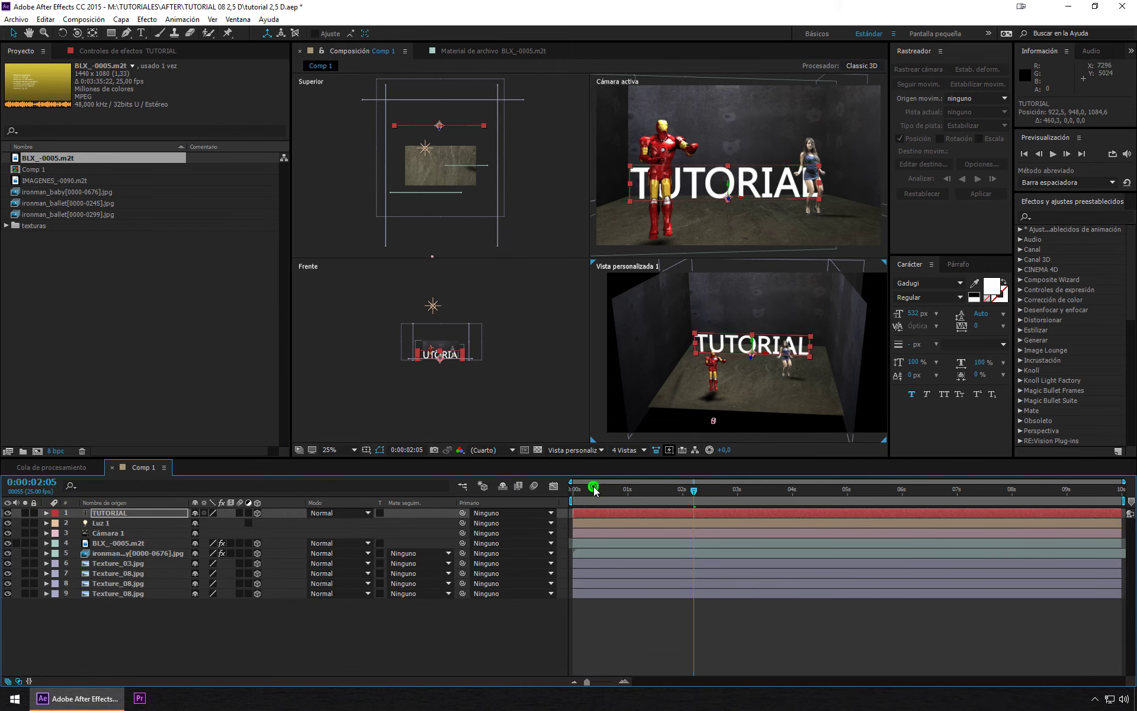
left_click_drag(595, 488, 575, 490)
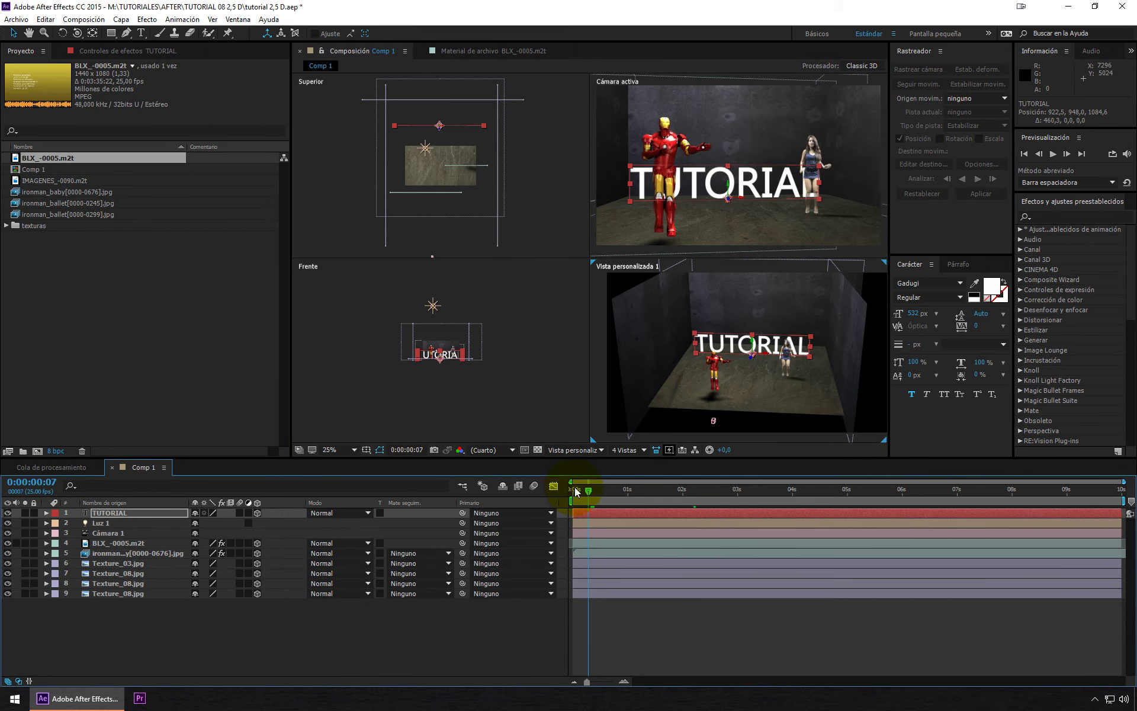
left_click(118, 533)
left_click(46, 533)
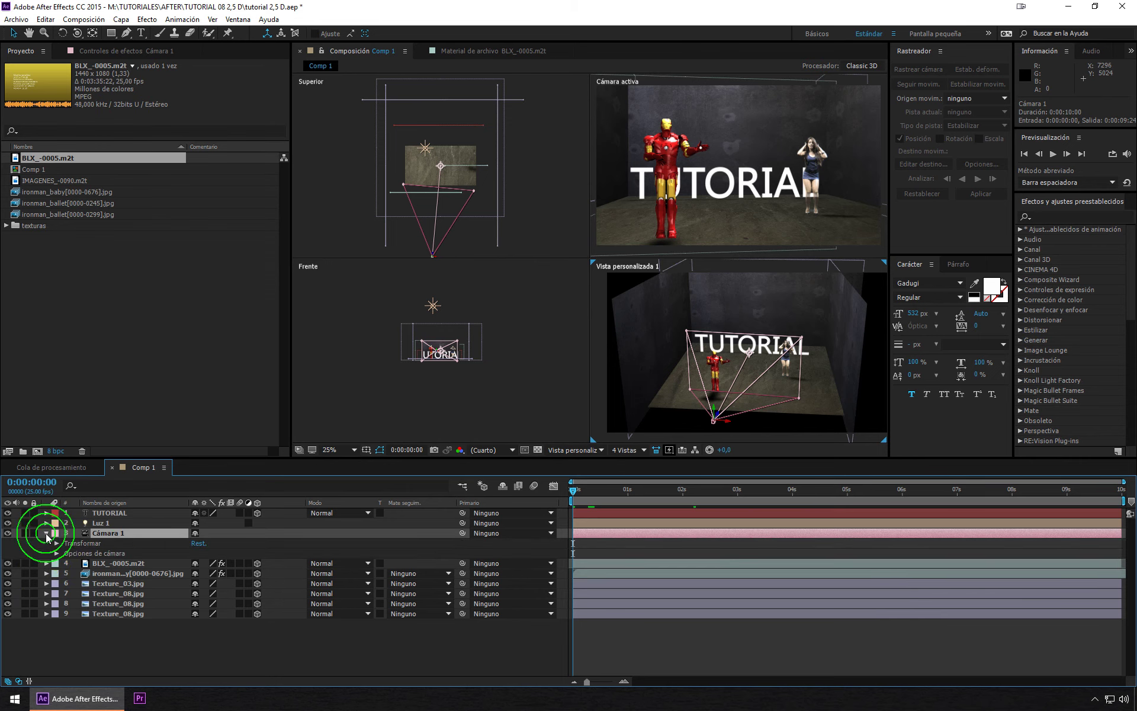
left_click(57, 543)
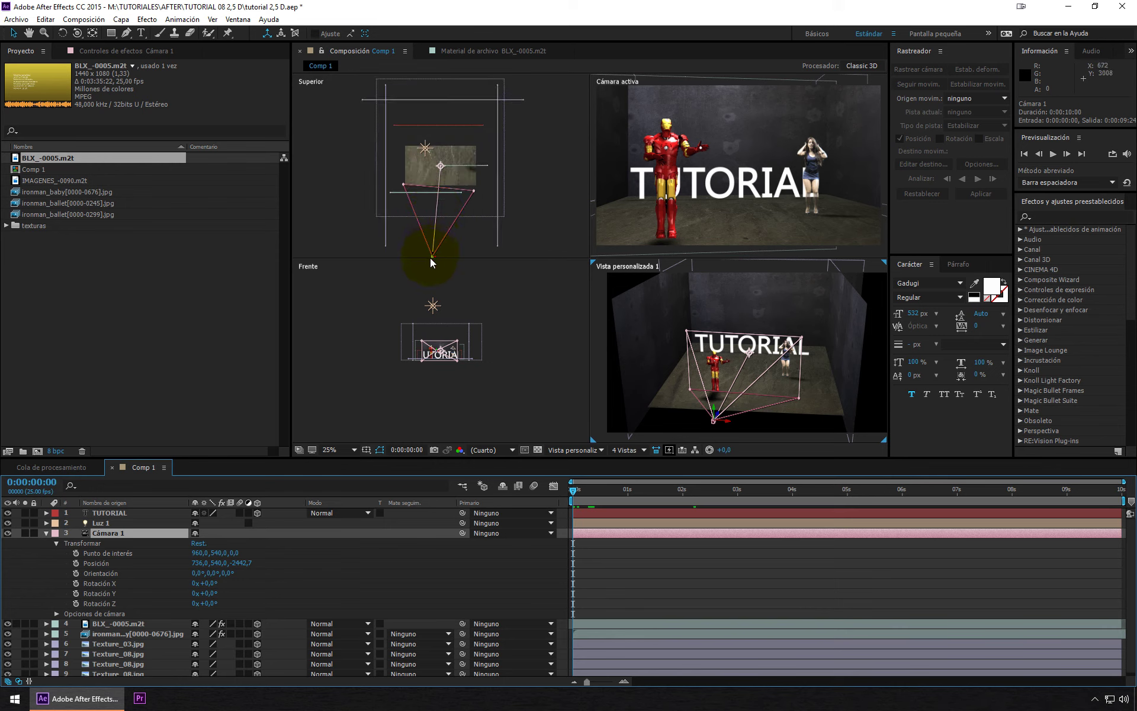
- Move the camera to X 208 and stretch Texture_03.jpg to 157% by 294%
mouse_move(430, 258)
left_mouse_down()
mouse_move(402, 243)
mouse_move(404, 271)
mouse_move(435, 259)
mouse_move(410, 267)
left_mouse_up()
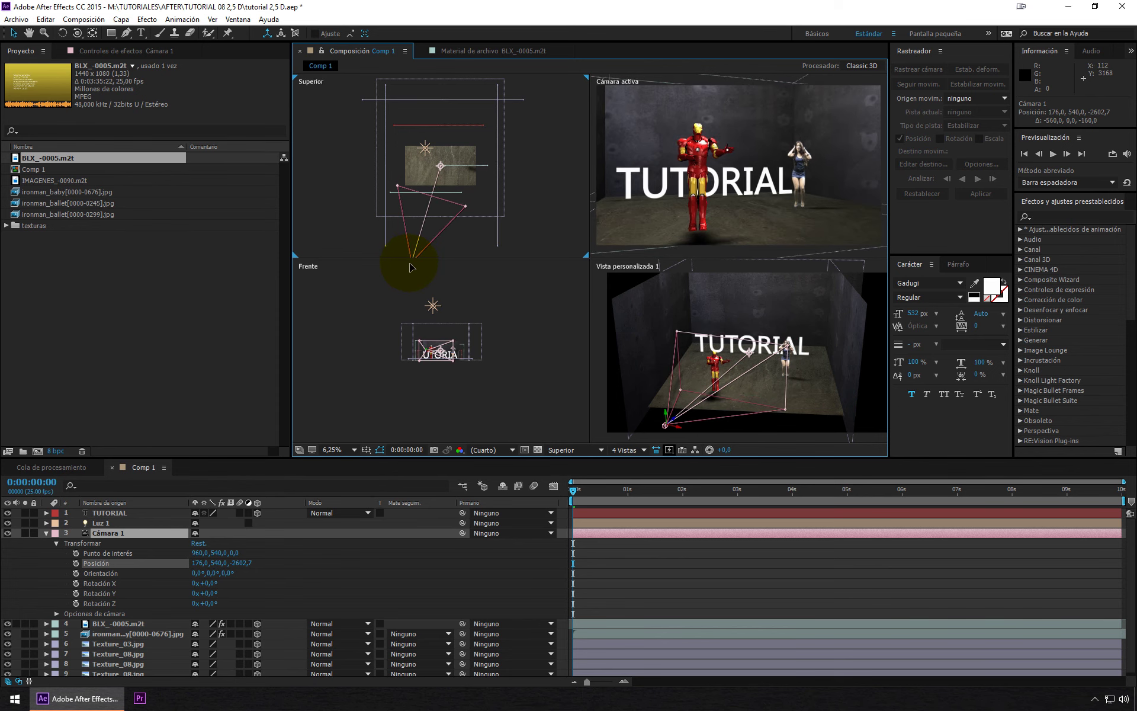
left_click_drag(411, 268, 413, 268)
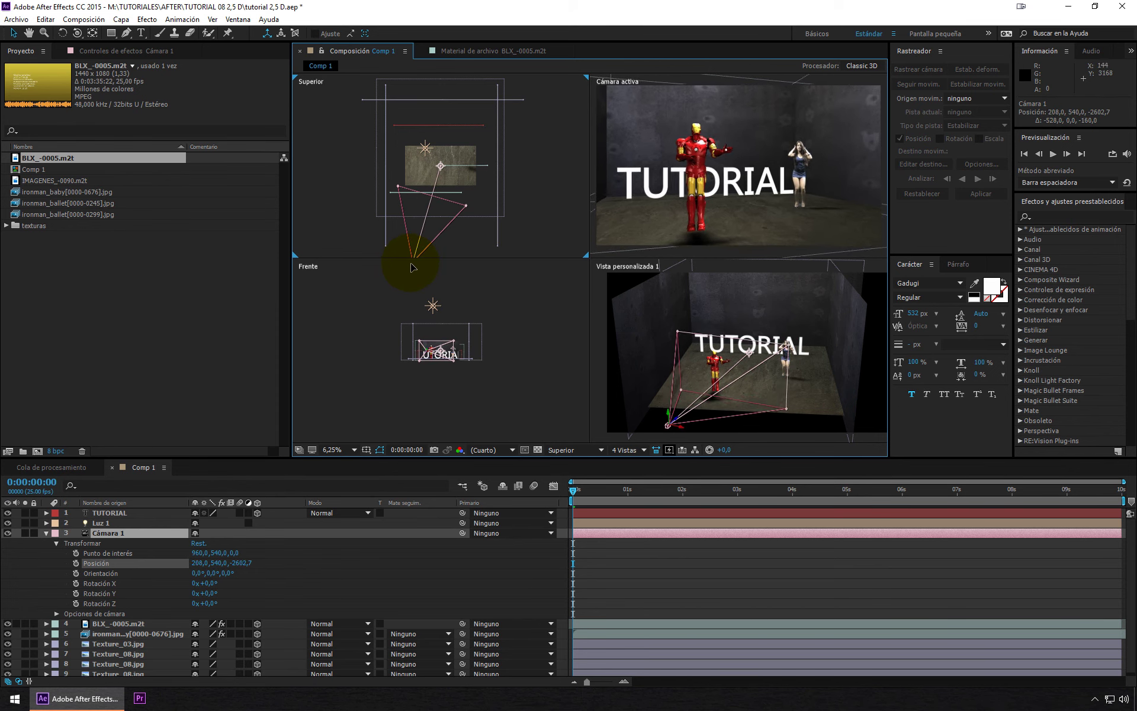
left_click(413, 268)
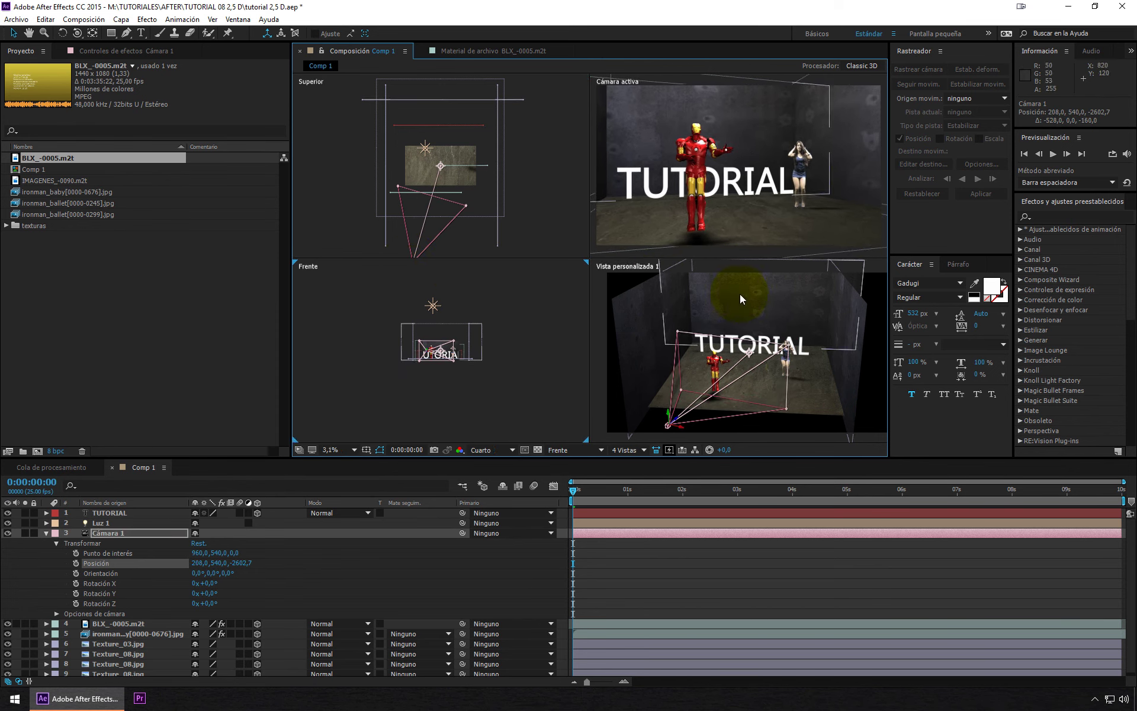
left_click(802, 387)
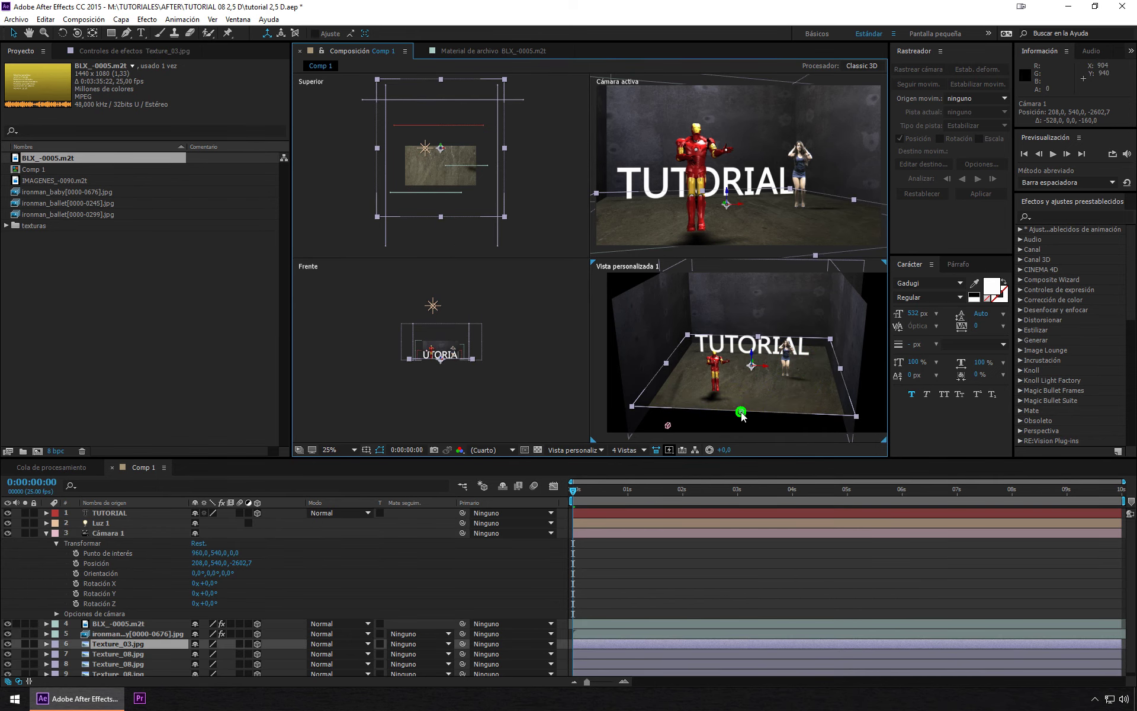
left_click_drag(741, 414, 741, 419)
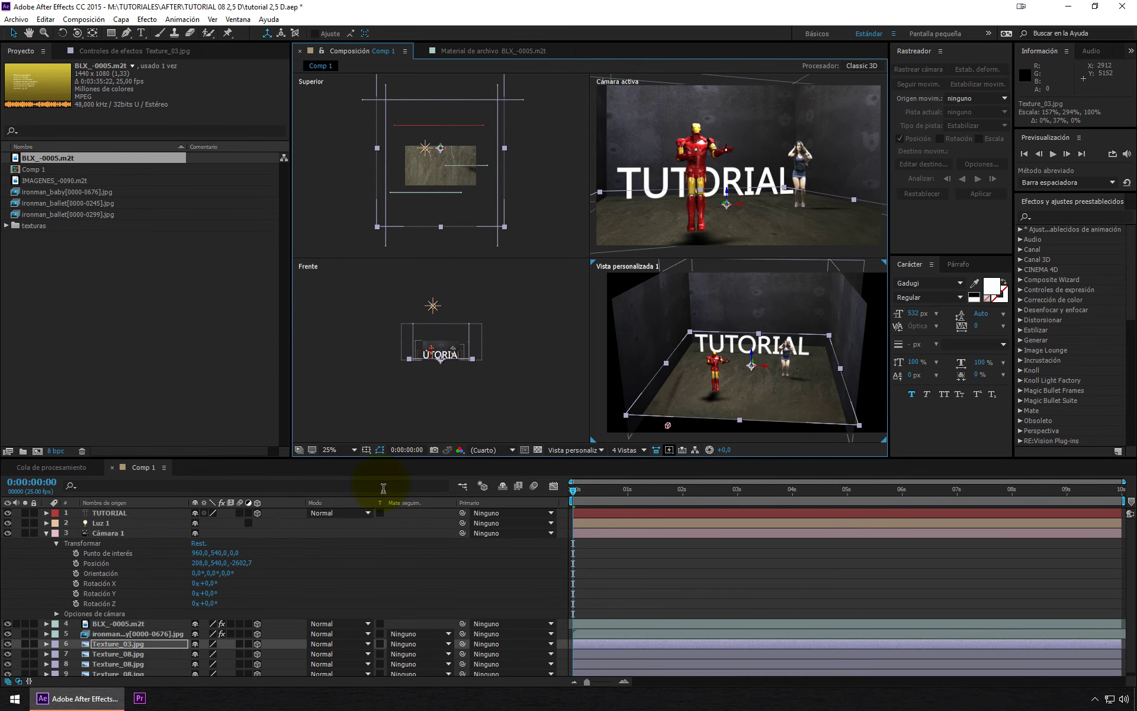
- Turn on Cámara 1's depth of field with an aperture of 637,7 pixels
left_click(57, 544)
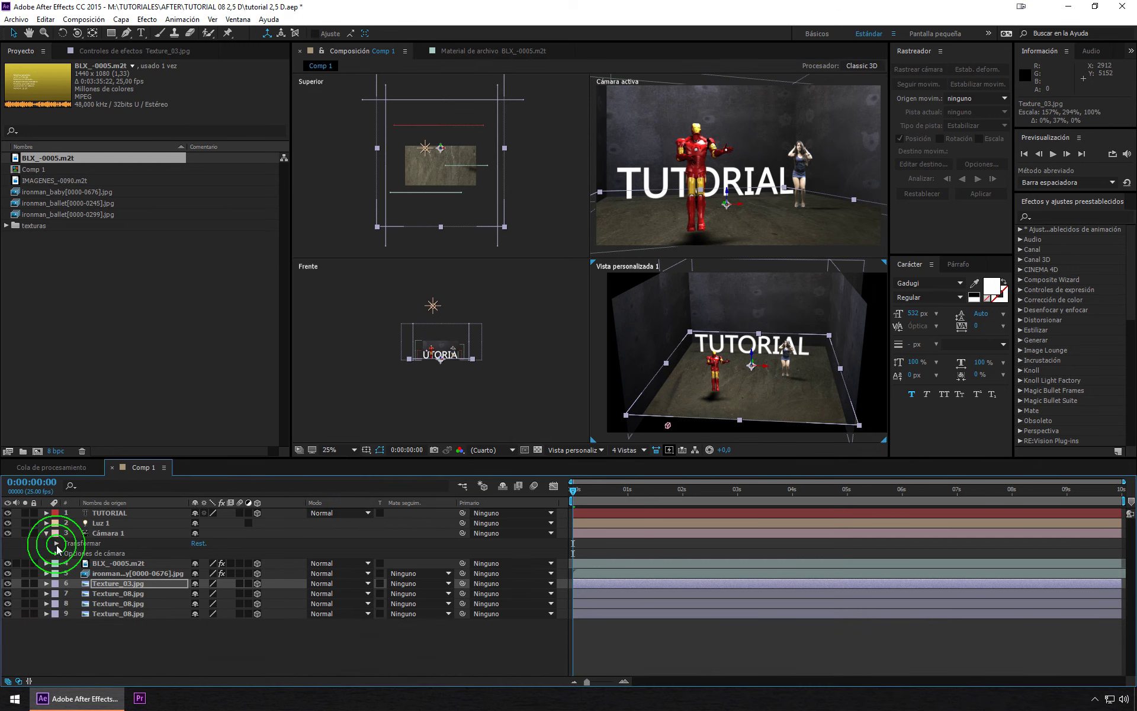
left_click(56, 553)
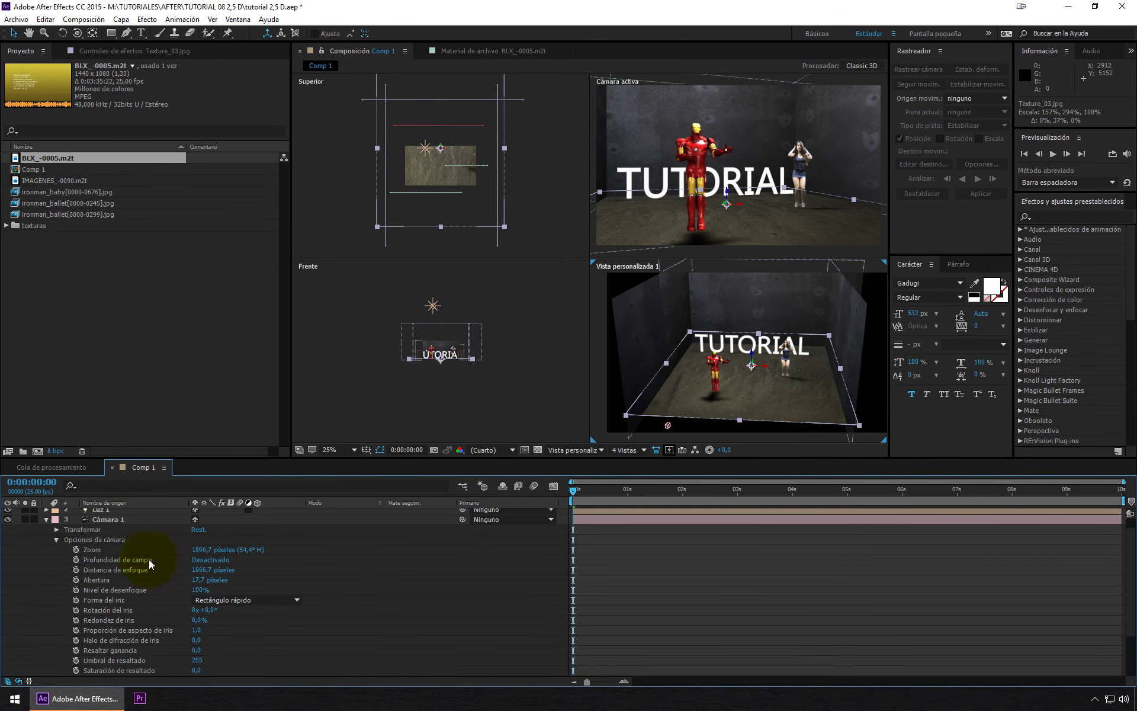
left_click(210, 560)
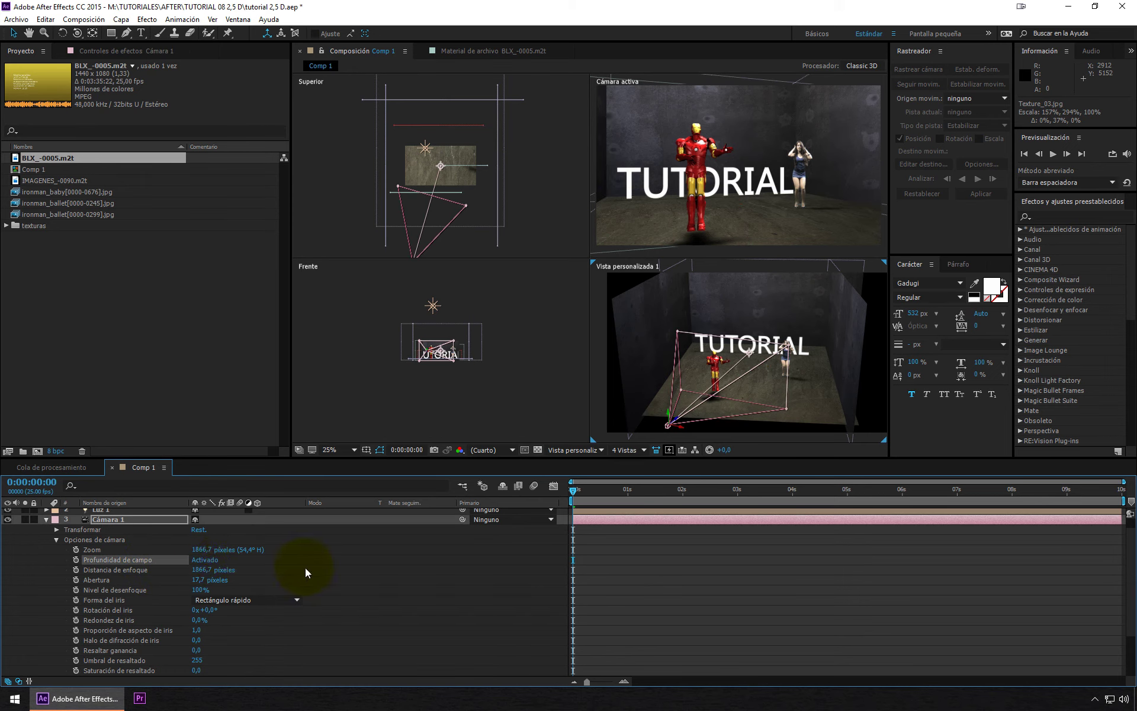
left_click_drag(200, 580, 323, 583)
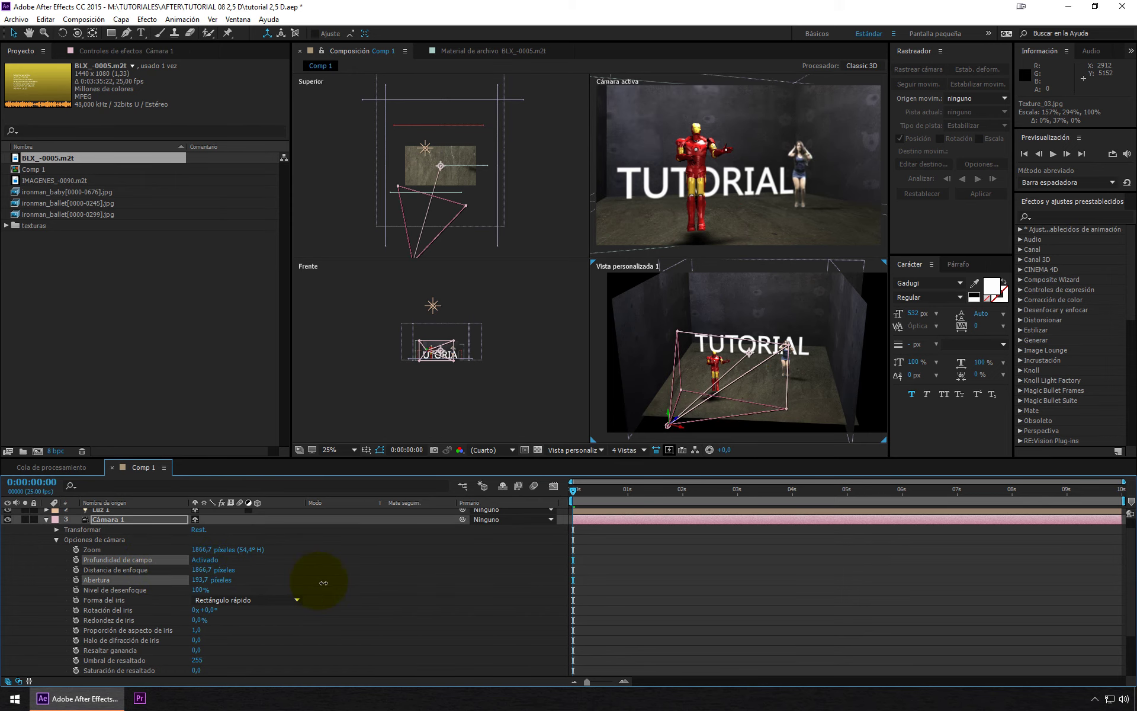
left_click_drag(415, 578, 546, 564)
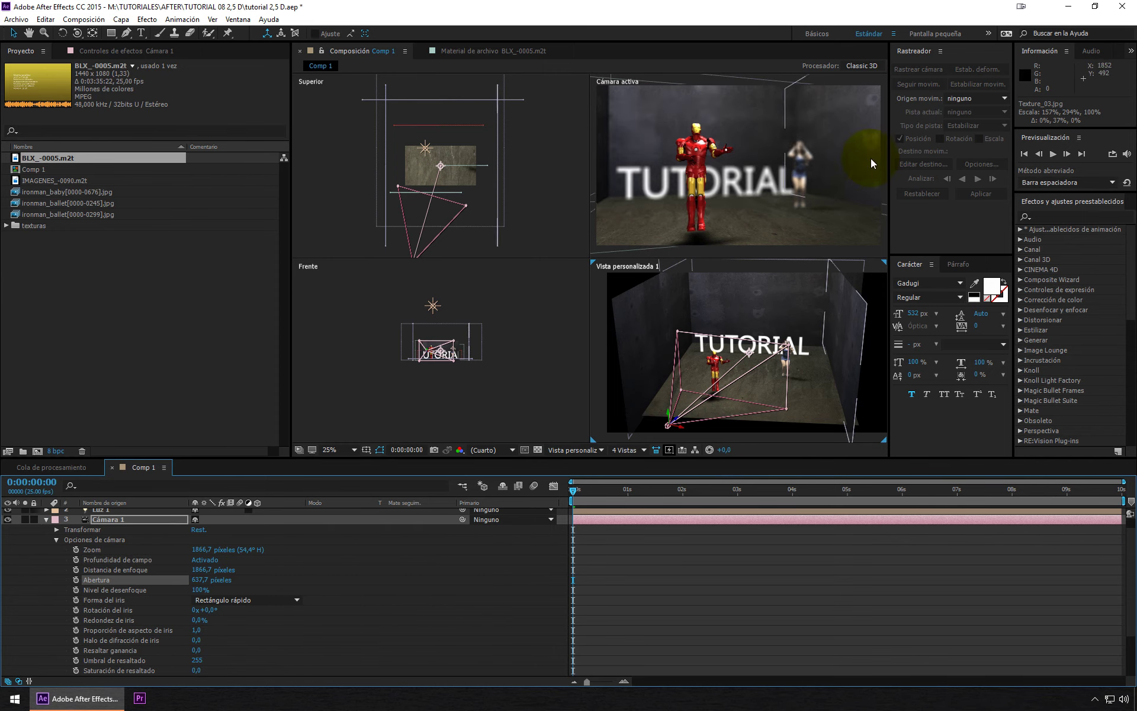
- Show only the active camera view, zoomed to 50%
left_click(797, 230)
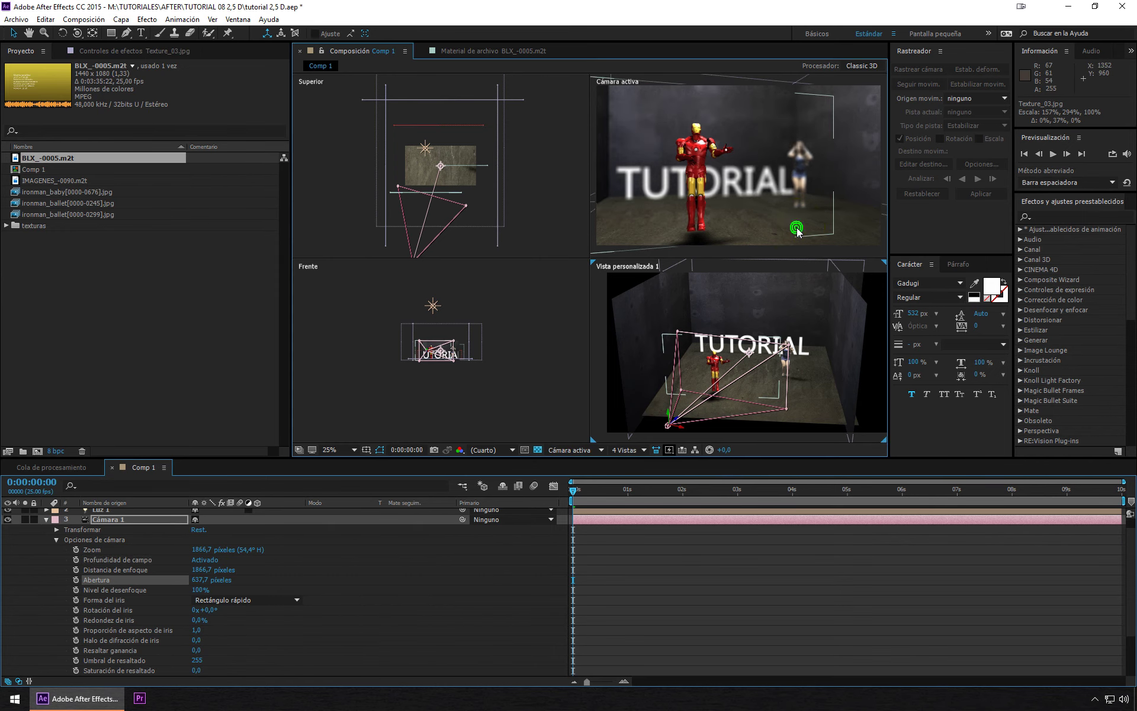
left_click(638, 450)
left_click(641, 464)
key("period")
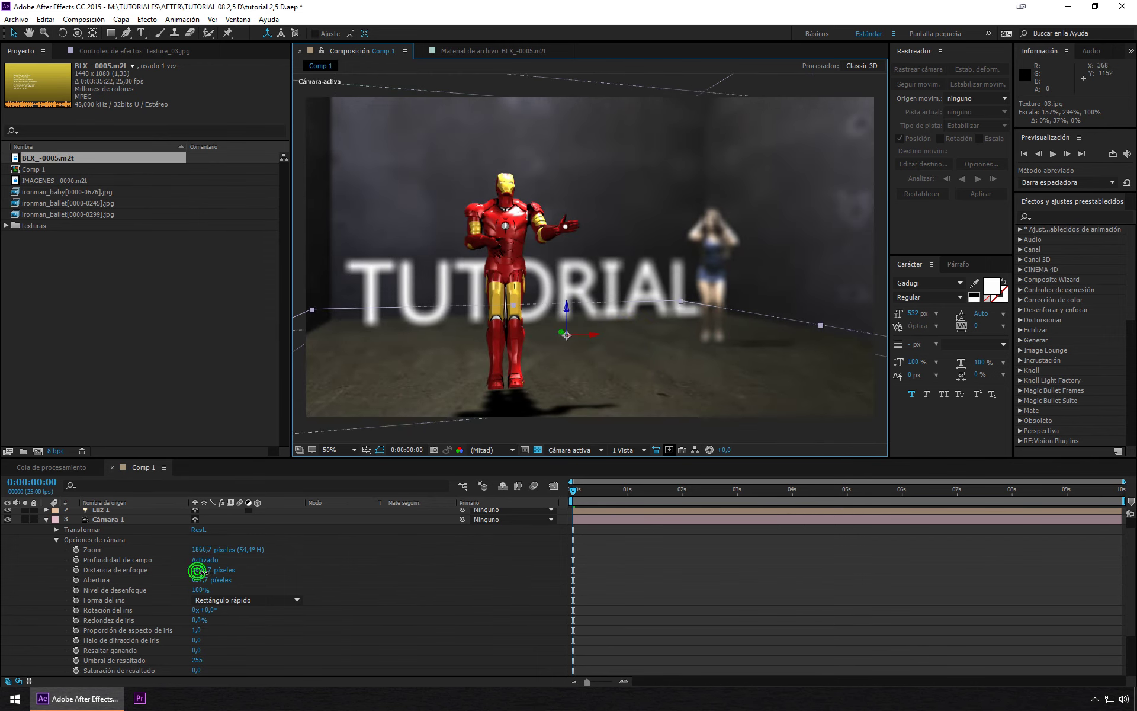
- Set the focus distance to 2767,7 pixels so the dancer is sharp, and reselect Cámara 1
left_click_drag(197, 571, 621, 536)
left_click(712, 366)
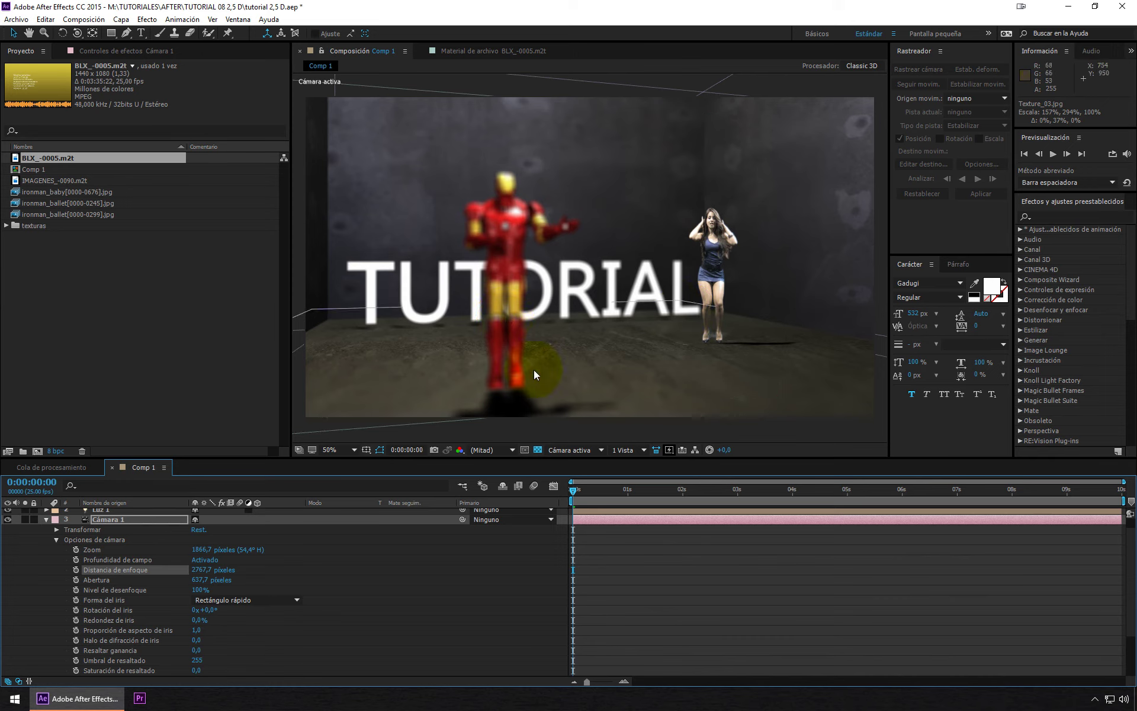
left_click(595, 525)
- Set 0:00 keyframes for Cámara 1's Point of Interest and Position, enlarging the timeline
left_click(57, 530)
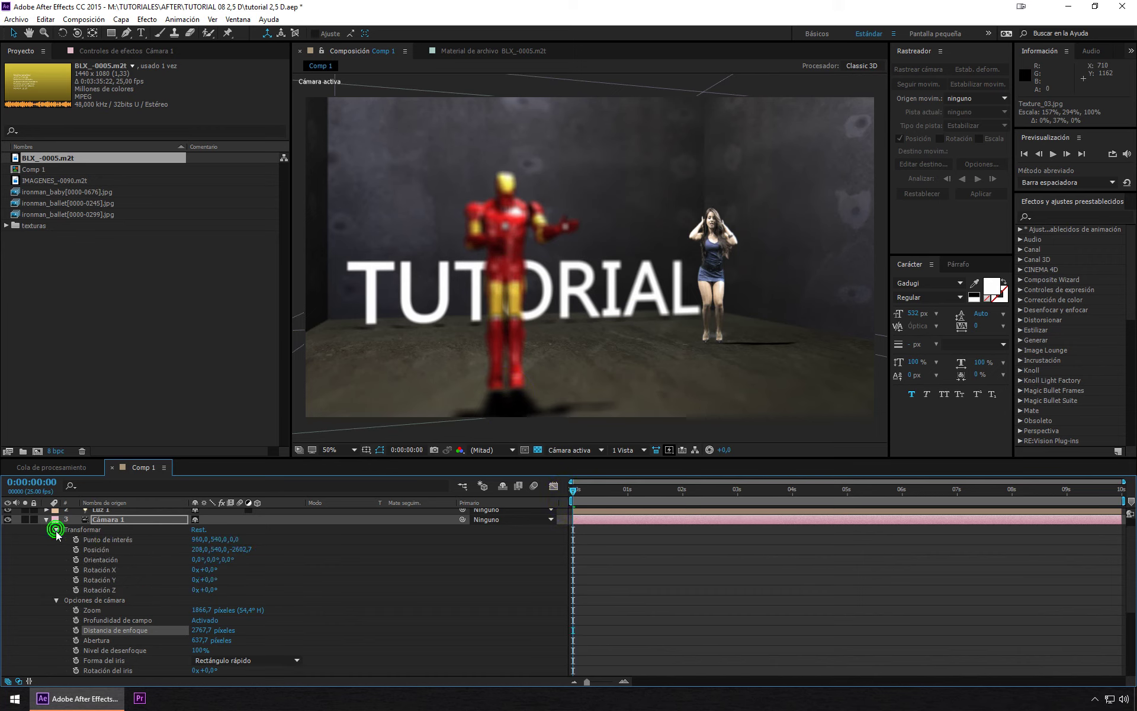
left_click(75, 550)
left_click(76, 539)
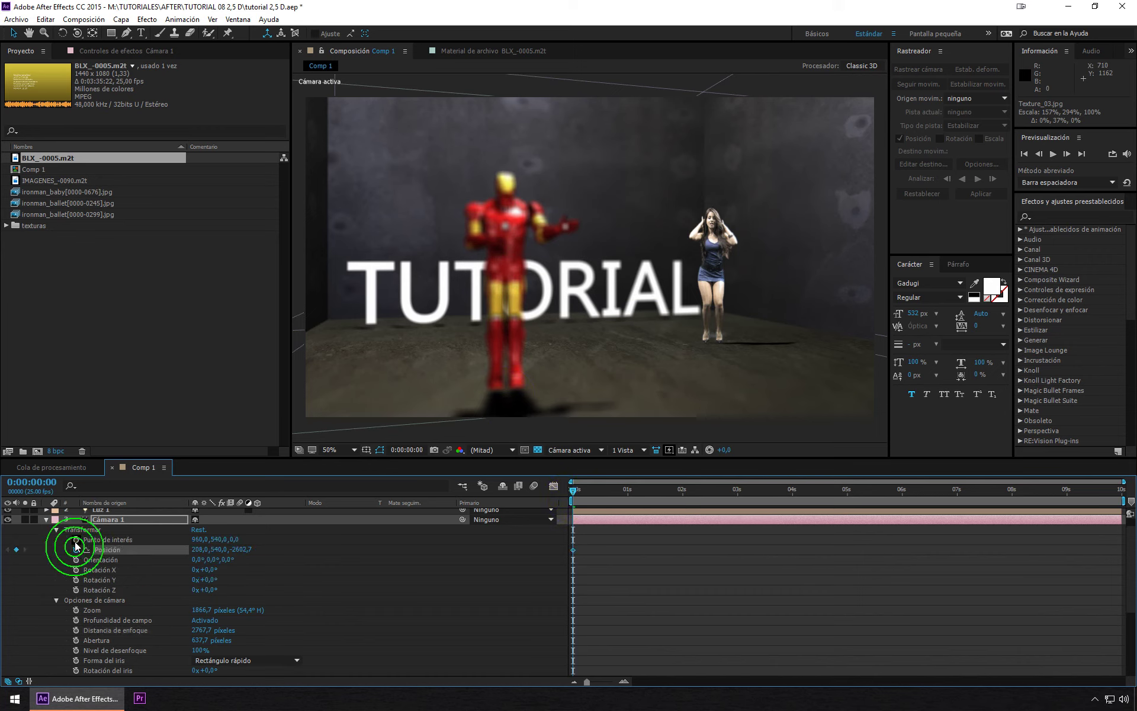
left_click_drag(132, 458, 131, 456)
left_click_drag(143, 404, 142, 398)
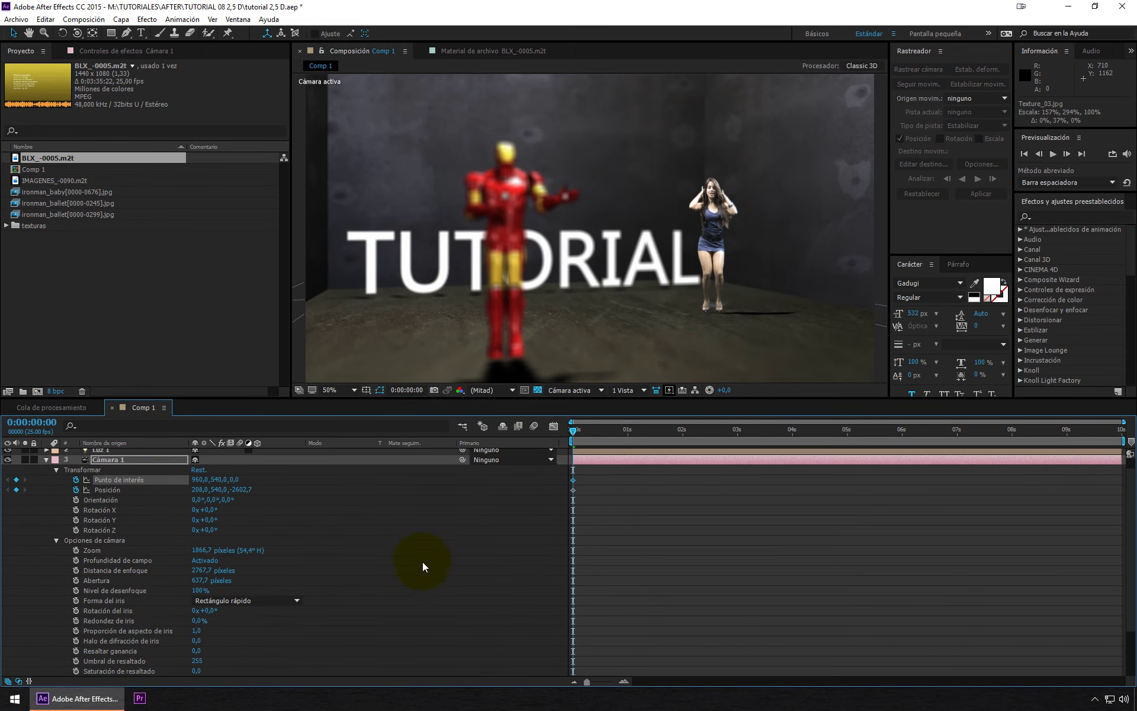
- Add a 0:00 Focus Distance keyframe and switch the viewer to 4 Vistas
left_click(76, 570)
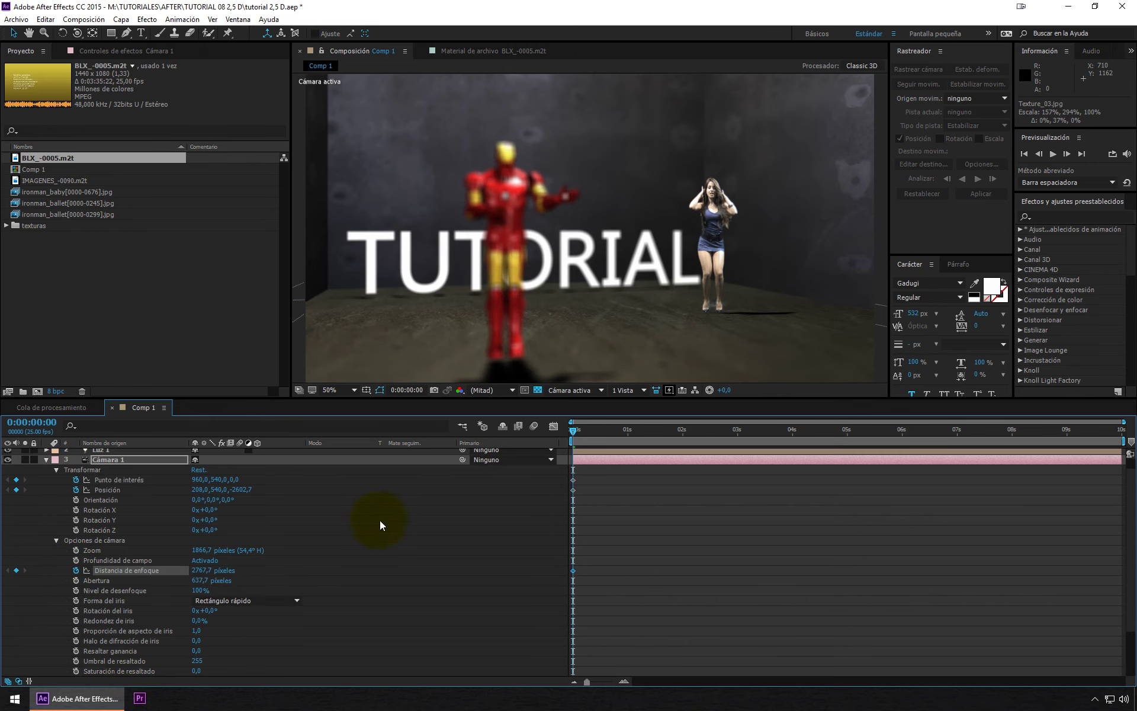
scroll(734, 289, "down", 2)
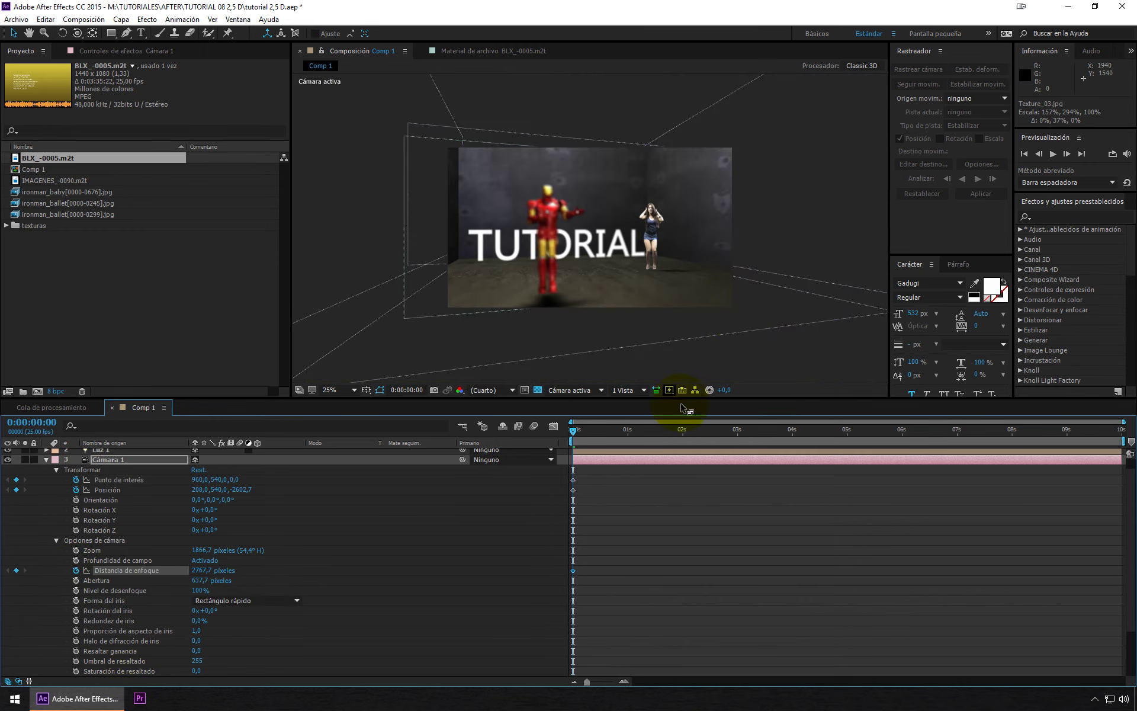
left_click(642, 391)
left_click(646, 441)
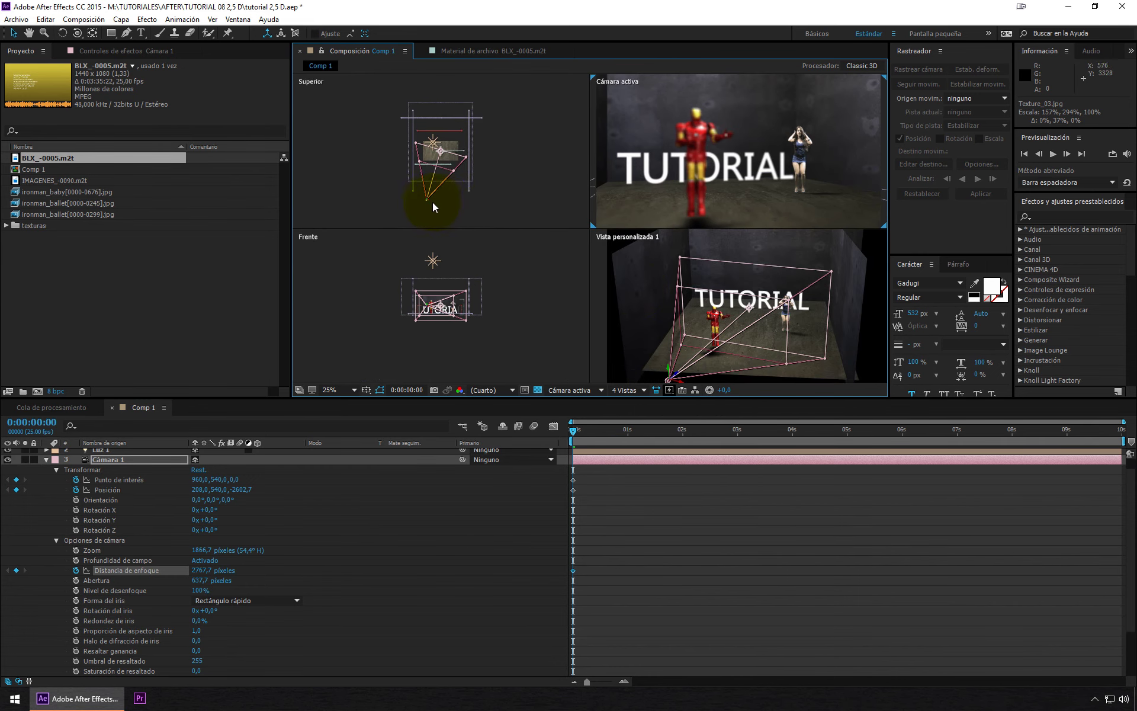
- Keyframe Cámara 1 sliding from X -368 at 0:00 to X 2320 at 9:24
left_click_drag(425, 203, 414, 200)
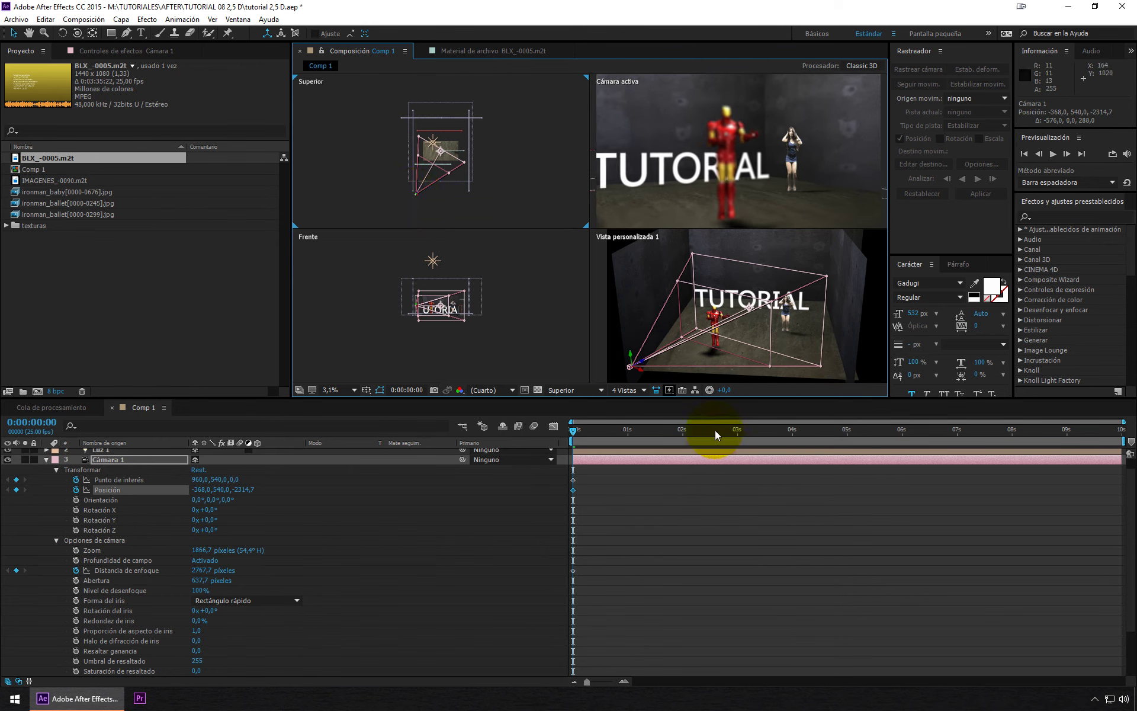
left_click_drag(717, 430, 1096, 414)
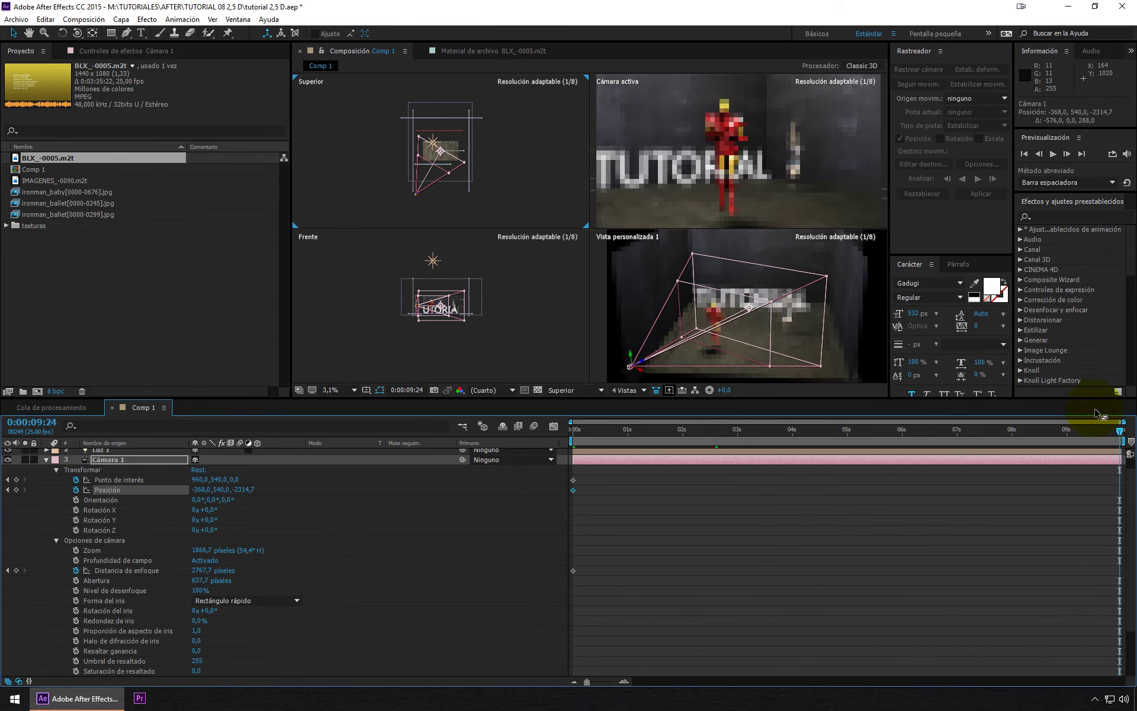
left_click(453, 178)
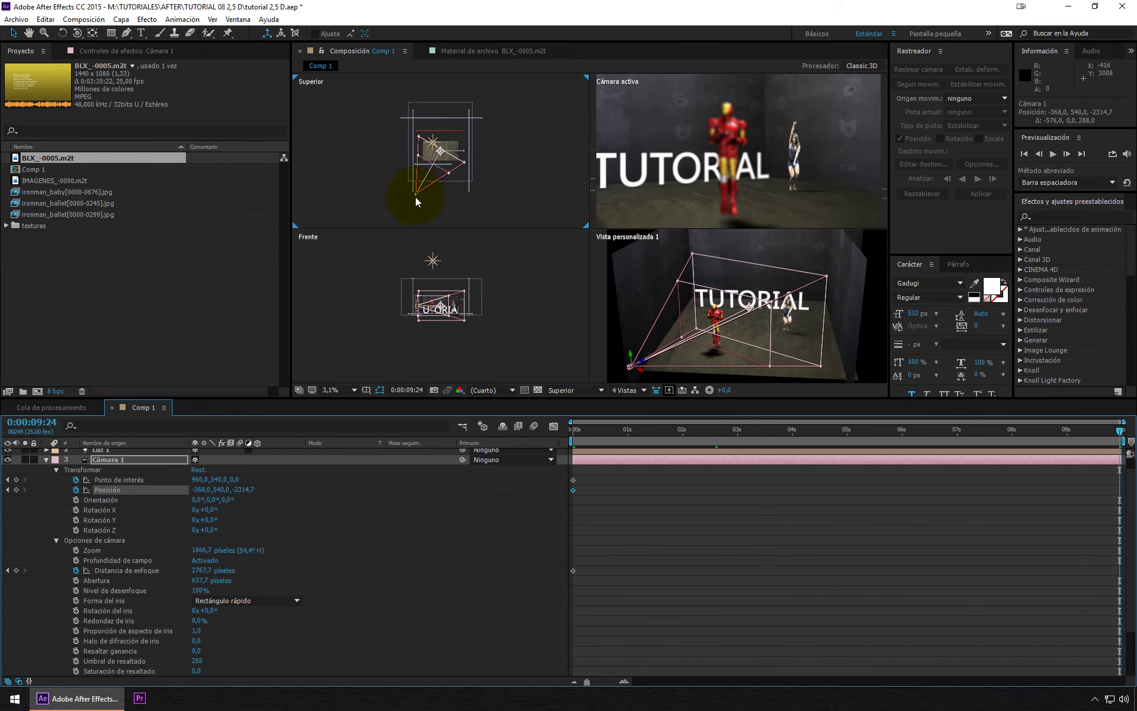
left_click_drag(416, 198, 469, 205)
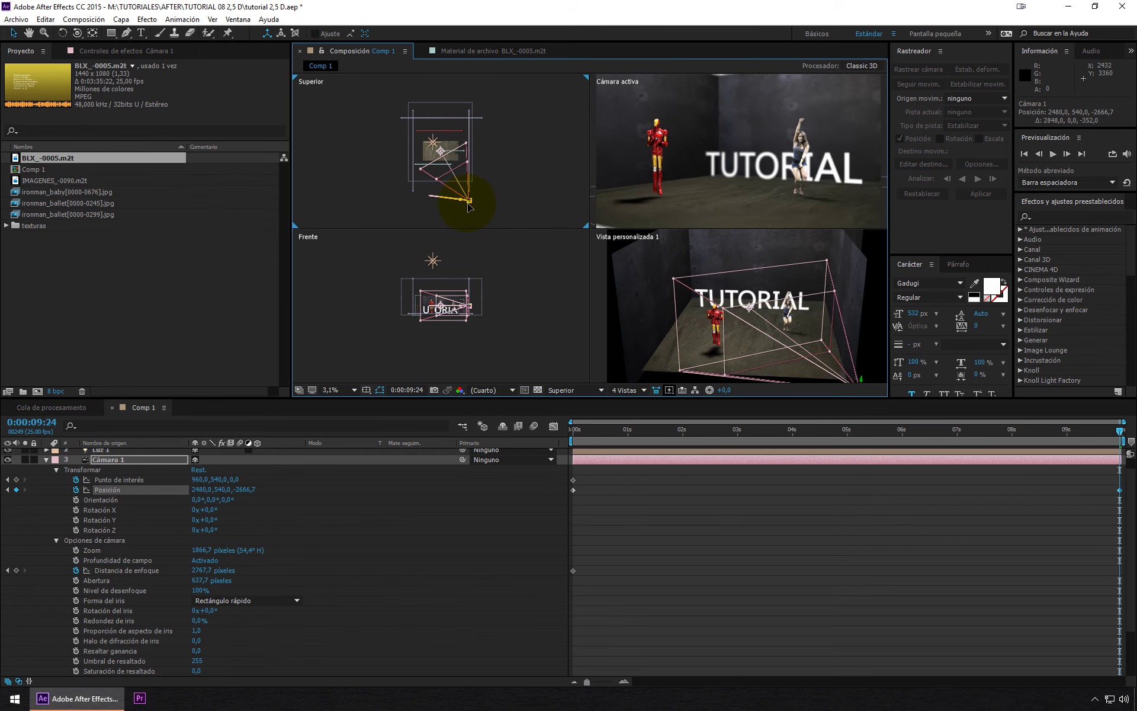
left_click_drag(469, 205, 466, 202)
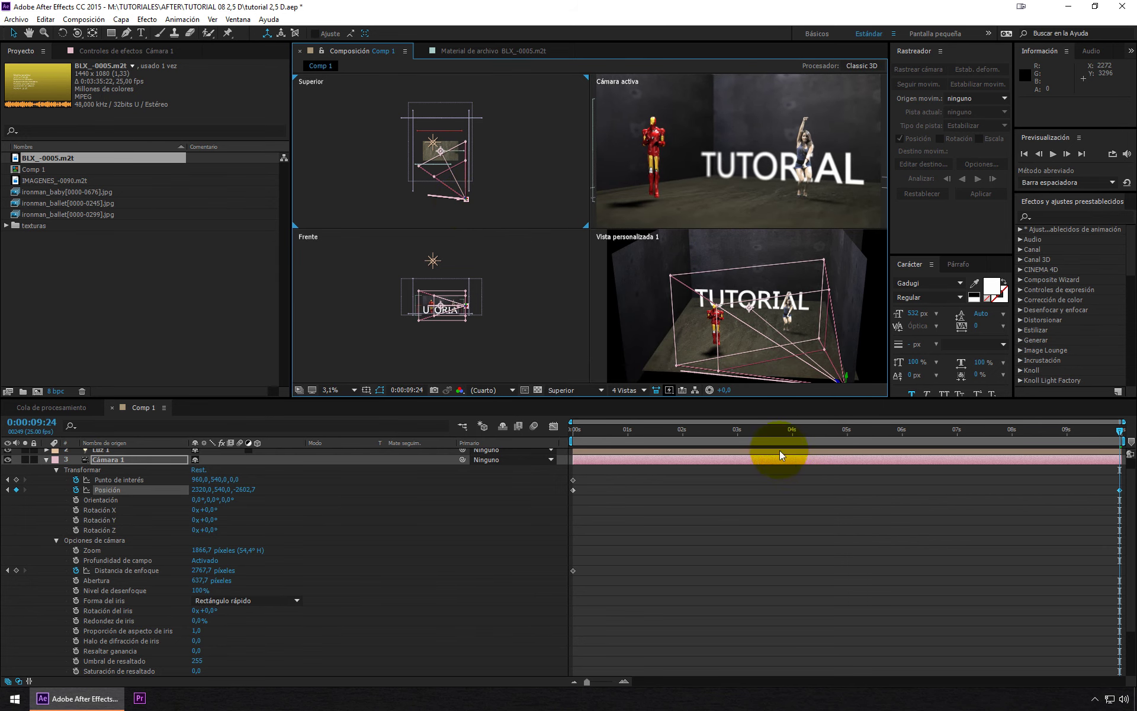
left_click_drag(804, 431, 566, 436)
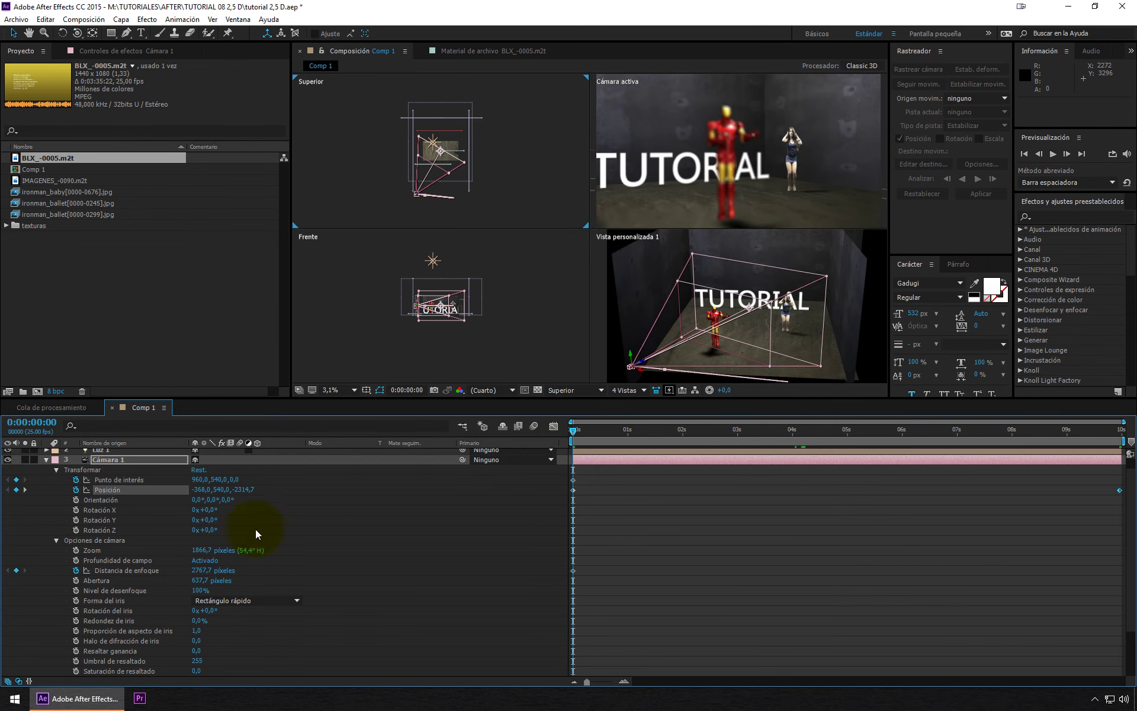
left_click(211, 570)
- Set the focus distance to 2952,7 px at 0:00 and 1785,7 px near 4:18, focusing Iron Man
mouse_move(204, 570)
left_mouse_down()
mouse_move(331, 566)
mouse_move(321, 569)
left_mouse_up()
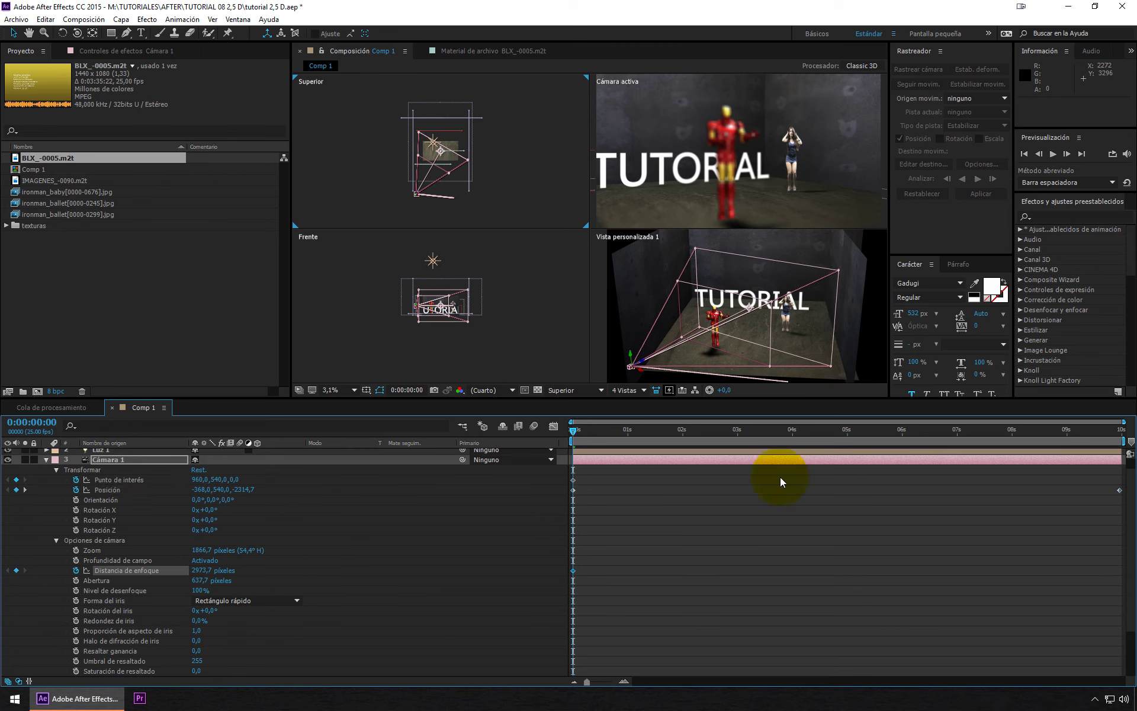
left_click_drag(611, 434, 832, 435)
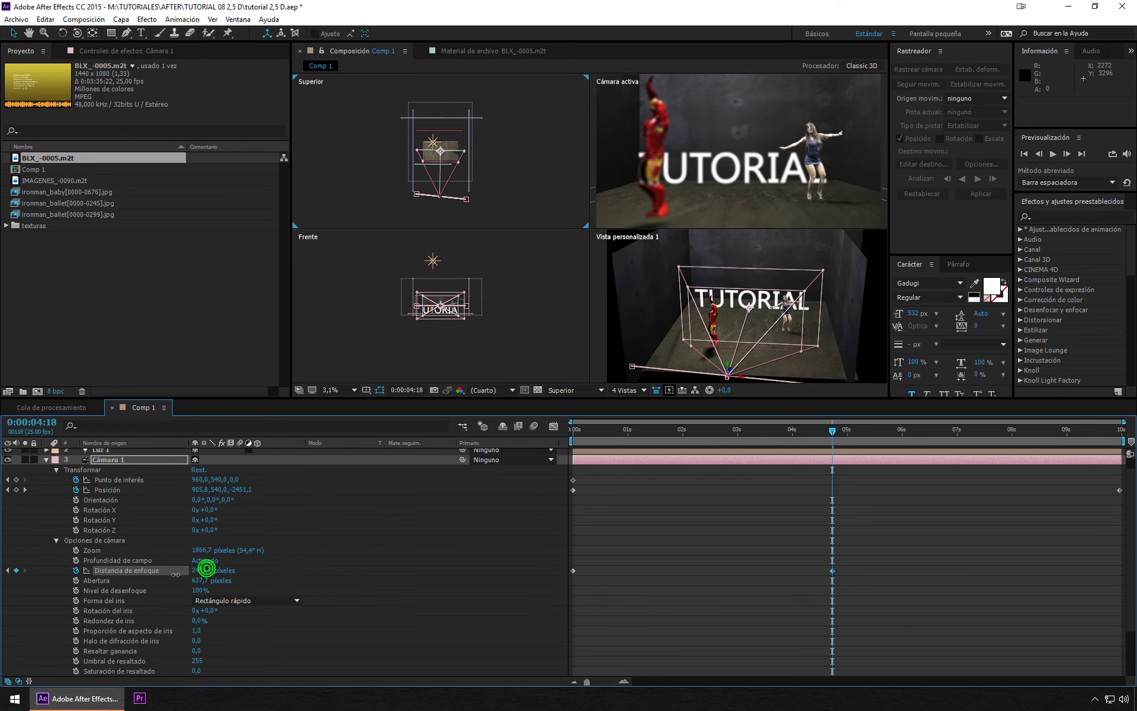
left_click_drag(176, 574, 45, 572)
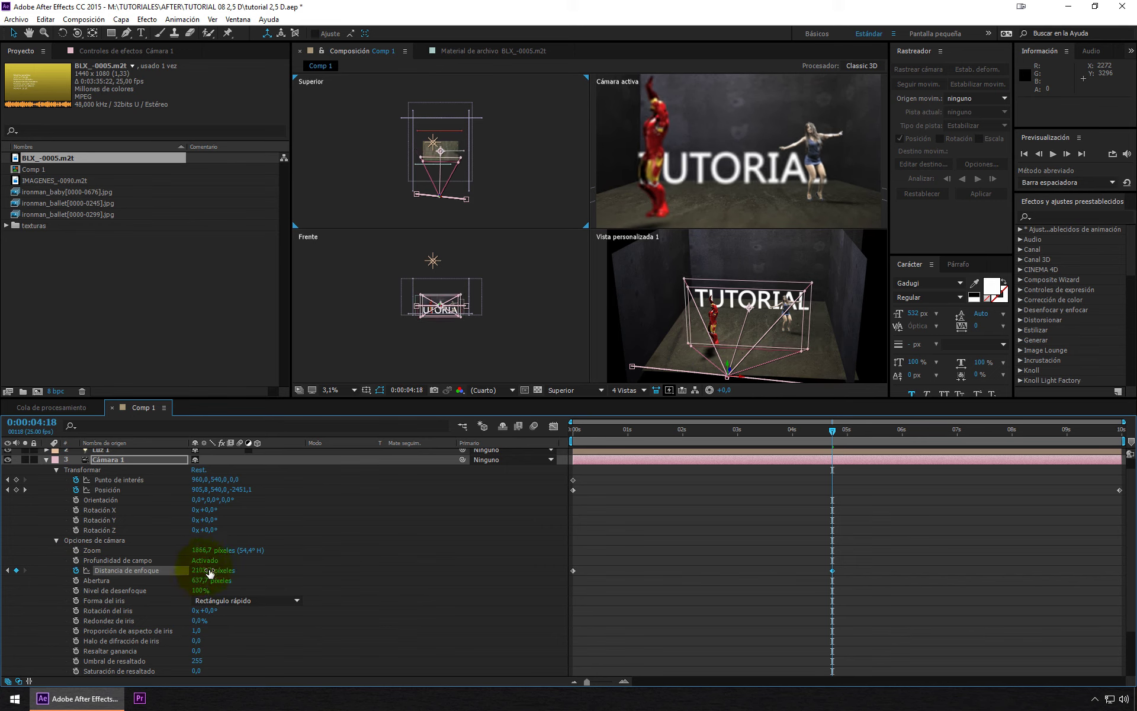
left_click_drag(180, 575, 24, 574)
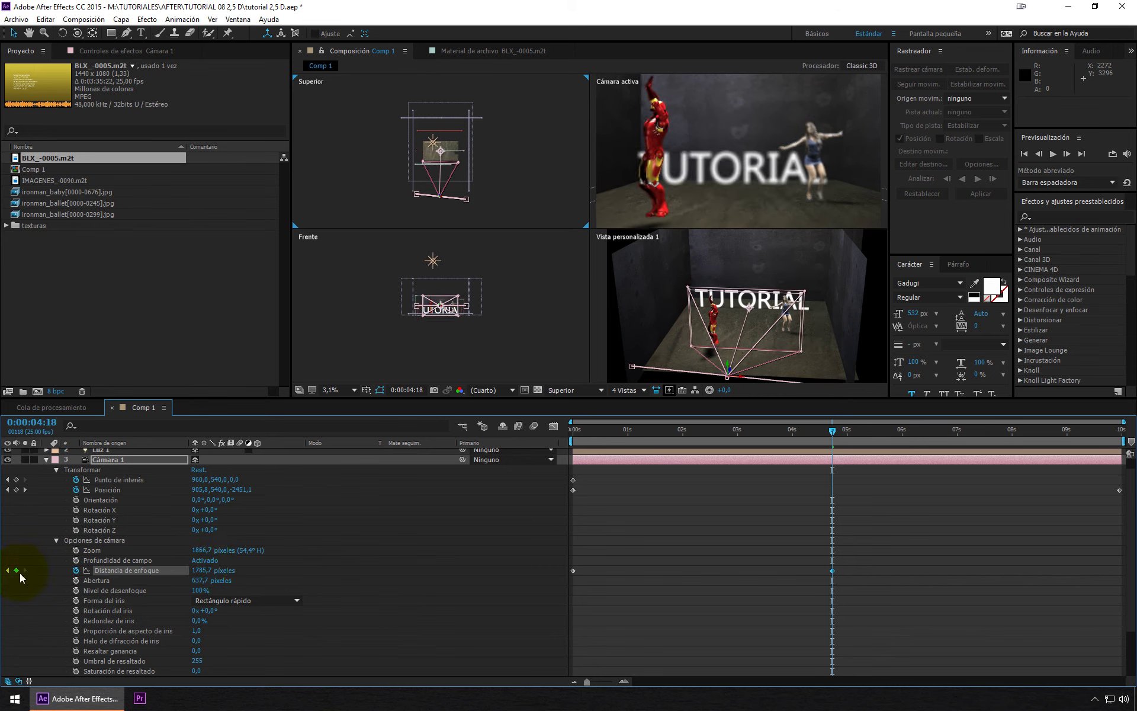
- At 8:22, raise the focus distance to 2527,7 pixels so the dancer is sharp
left_click_drag(877, 433, 1060, 437)
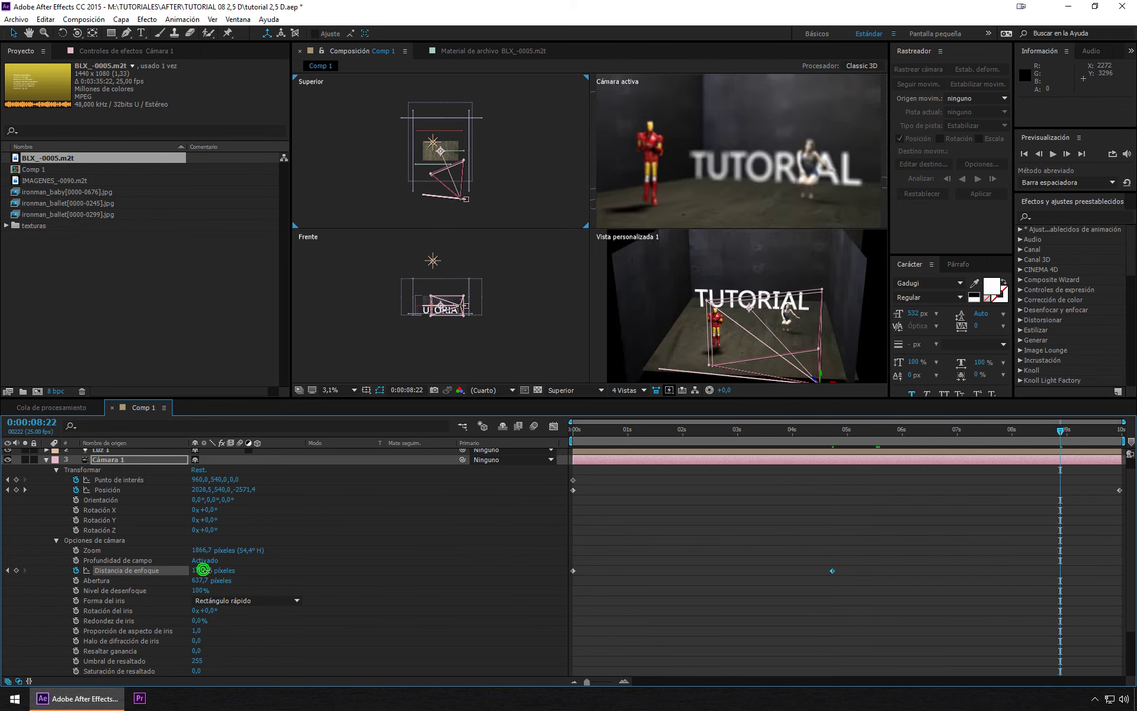
left_click_drag(203, 569, 629, 571)
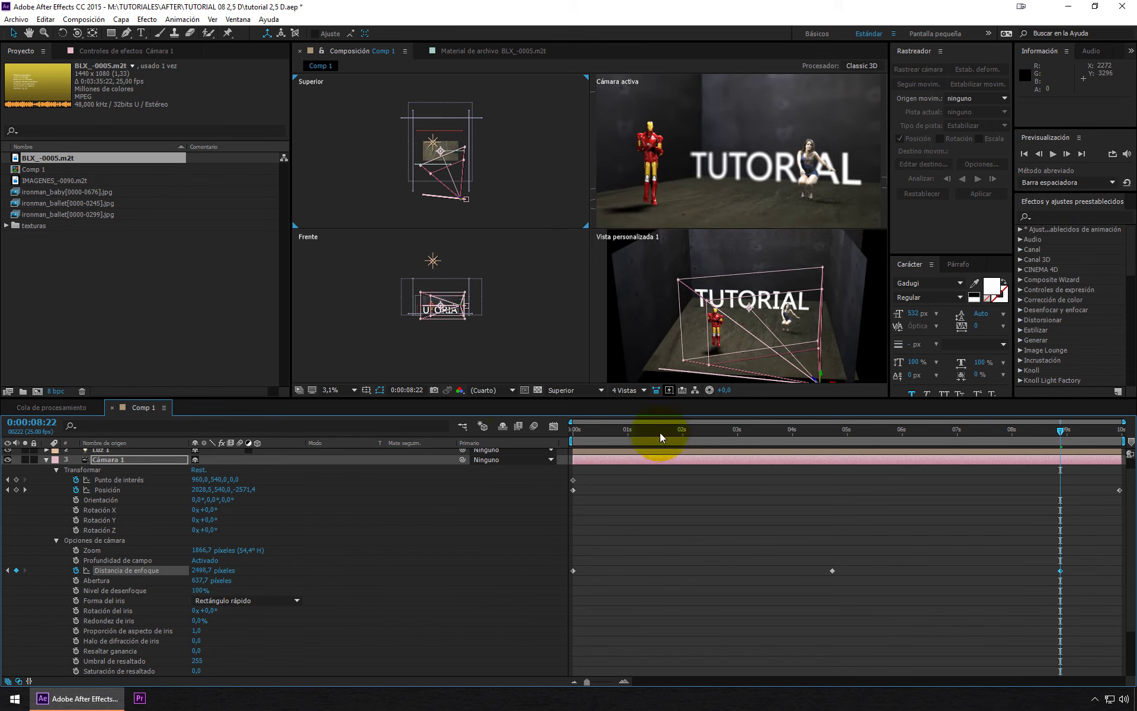
scroll(437, 175, "up", 1)
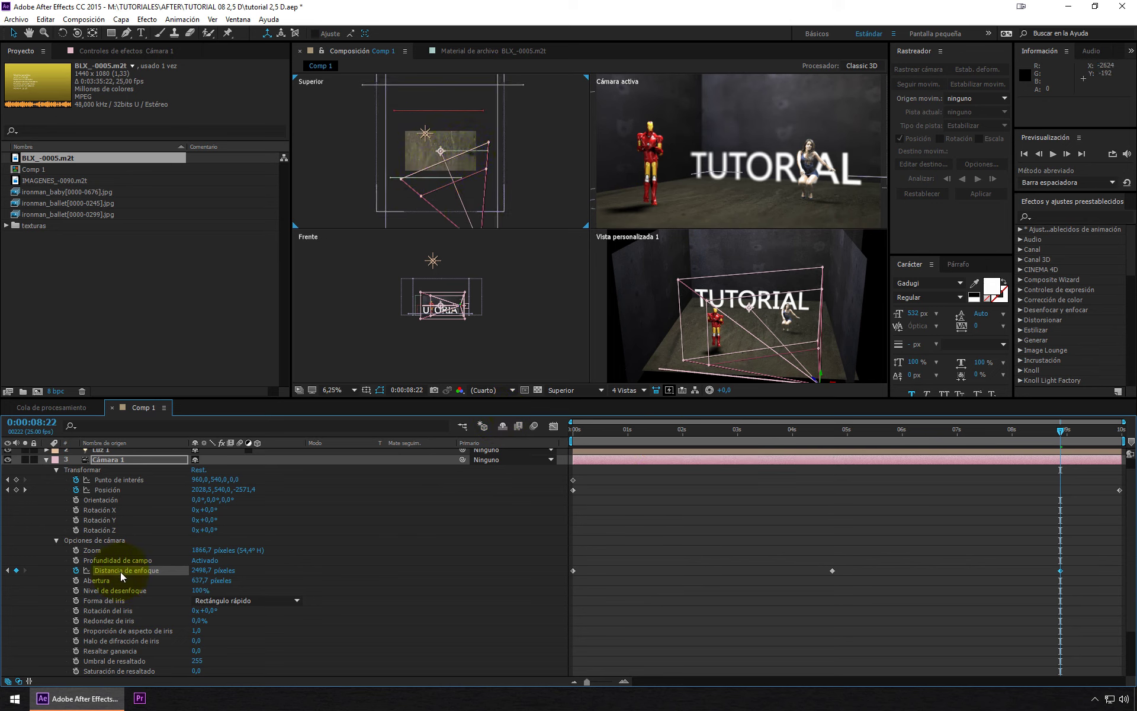
mouse_move(198, 571)
left_mouse_down()
mouse_move(126, 580)
mouse_move(260, 588)
mouse_move(193, 589)
mouse_move(231, 584)
left_mouse_up()
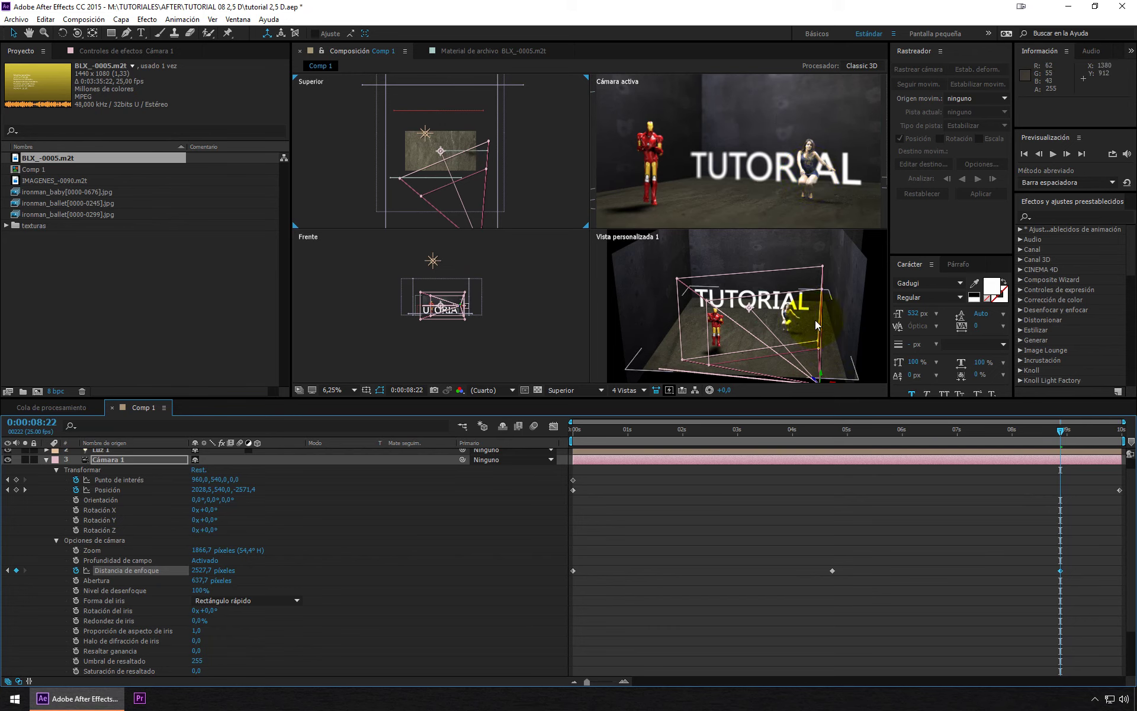
- Show only the active camera view, fitted to the viewer up to 100%
left_click_drag(1012, 434, 880, 432)
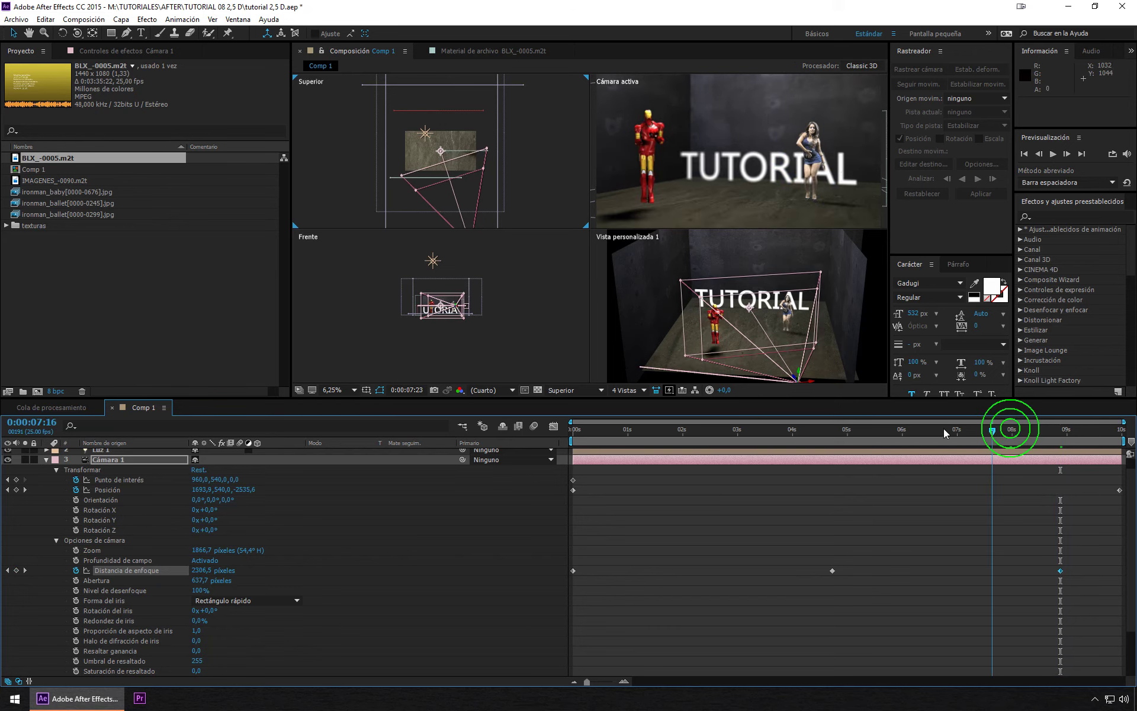
left_click(711, 209)
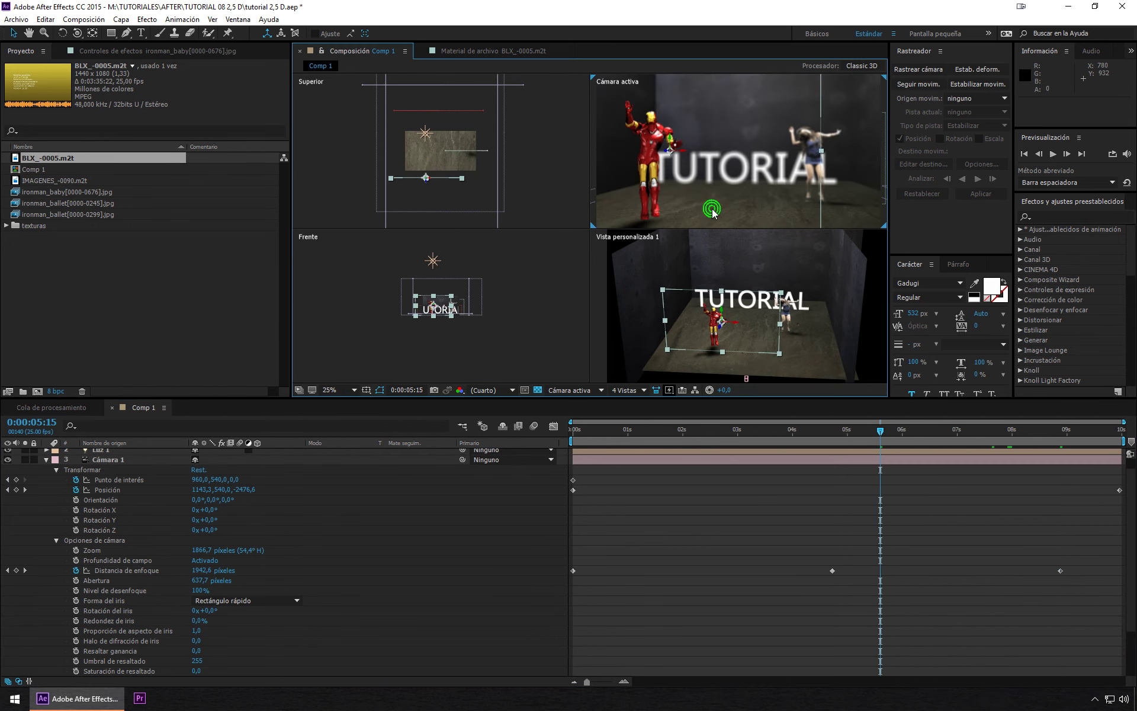
left_click(650, 391)
left_click(628, 401)
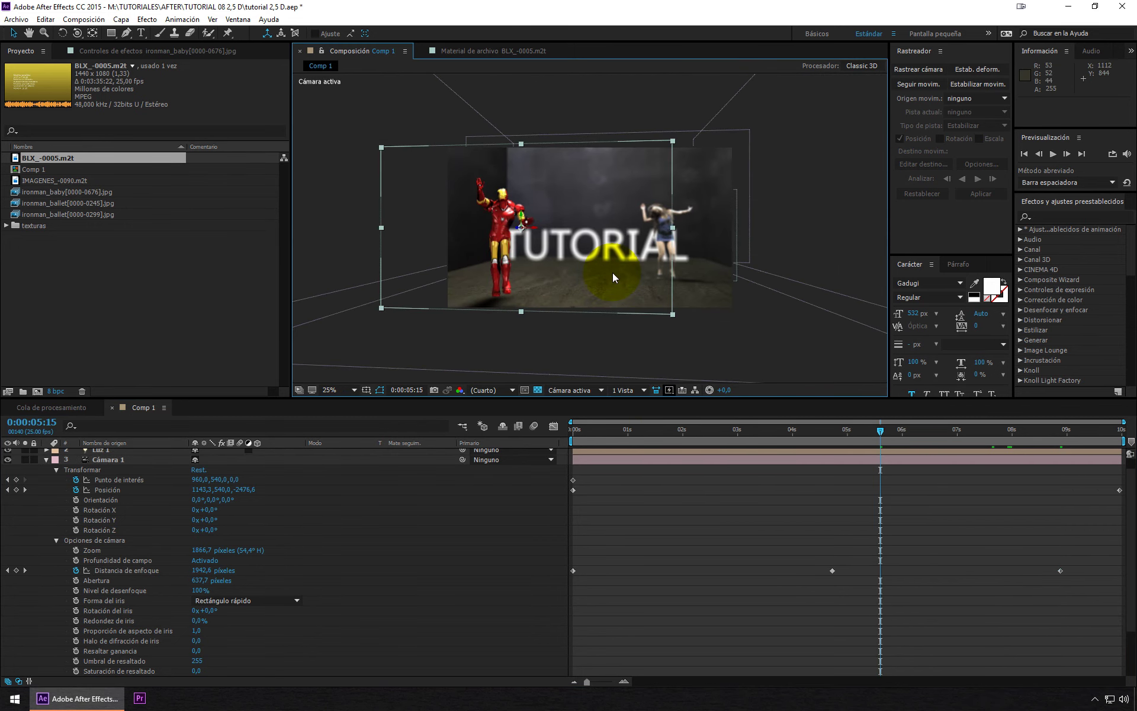
key("period")
left_click_drag(601, 430, 584, 431)
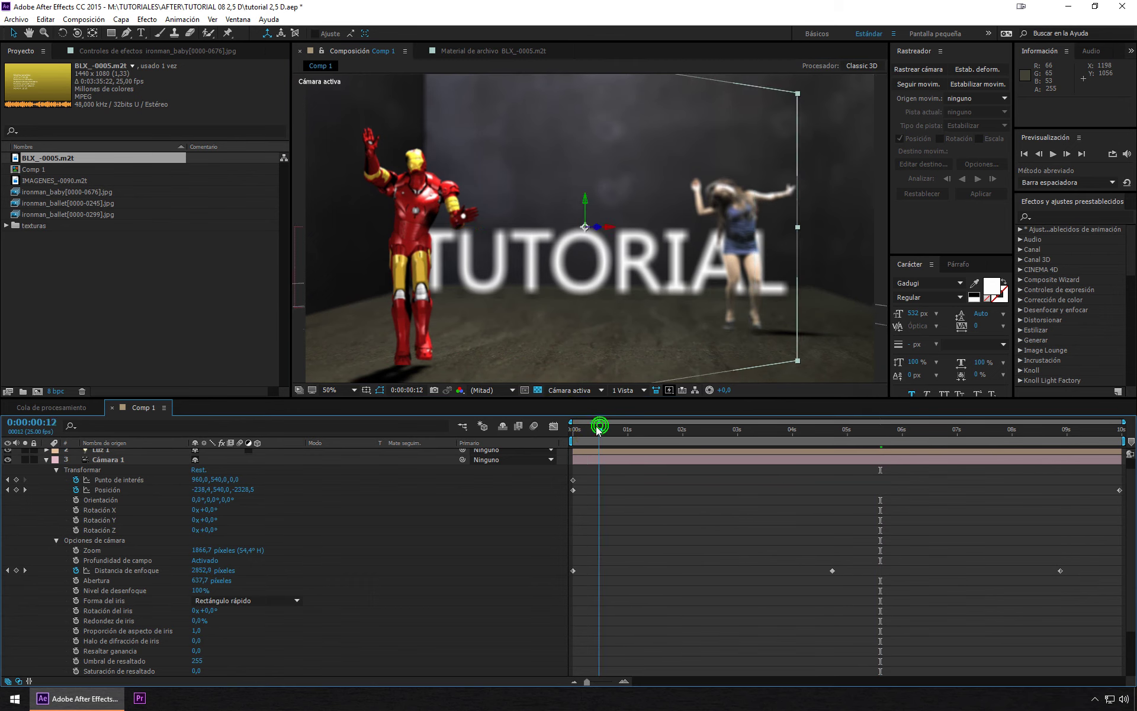
left_click(355, 390)
left_click(356, 417)
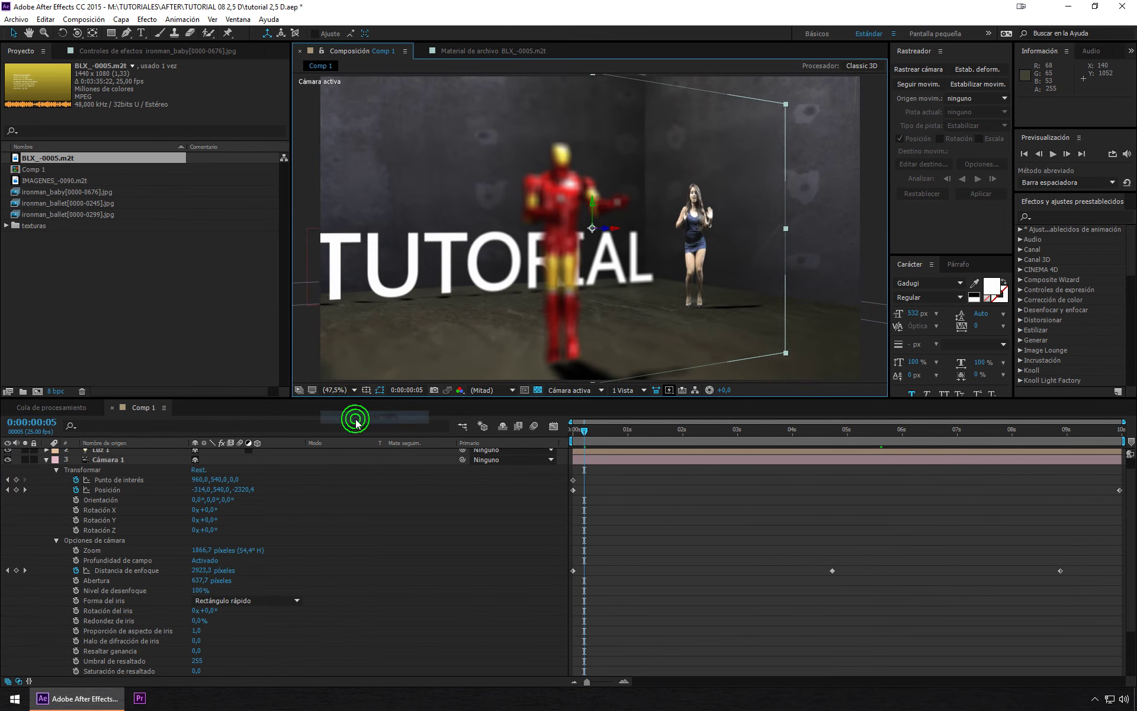
- Preview the dolly and focus pulls from 0:00, then collapse Cámara 1's properties
left_click_drag(630, 426, 556, 429)
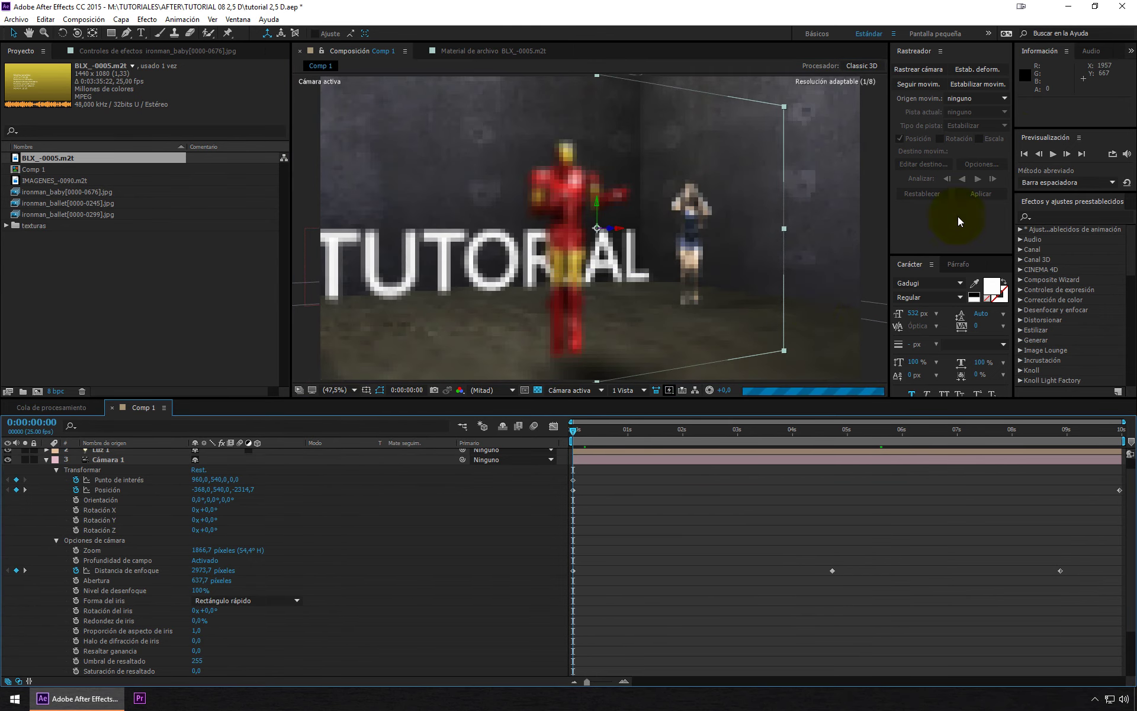
left_click(1055, 153)
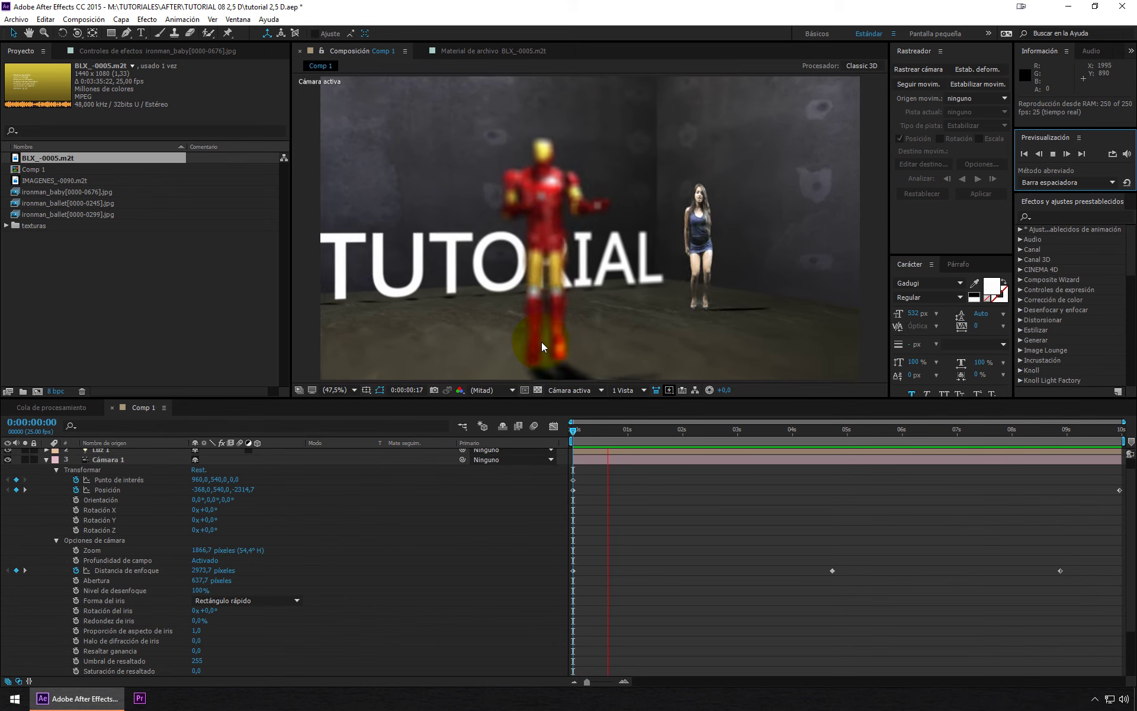
left_click(47, 459)
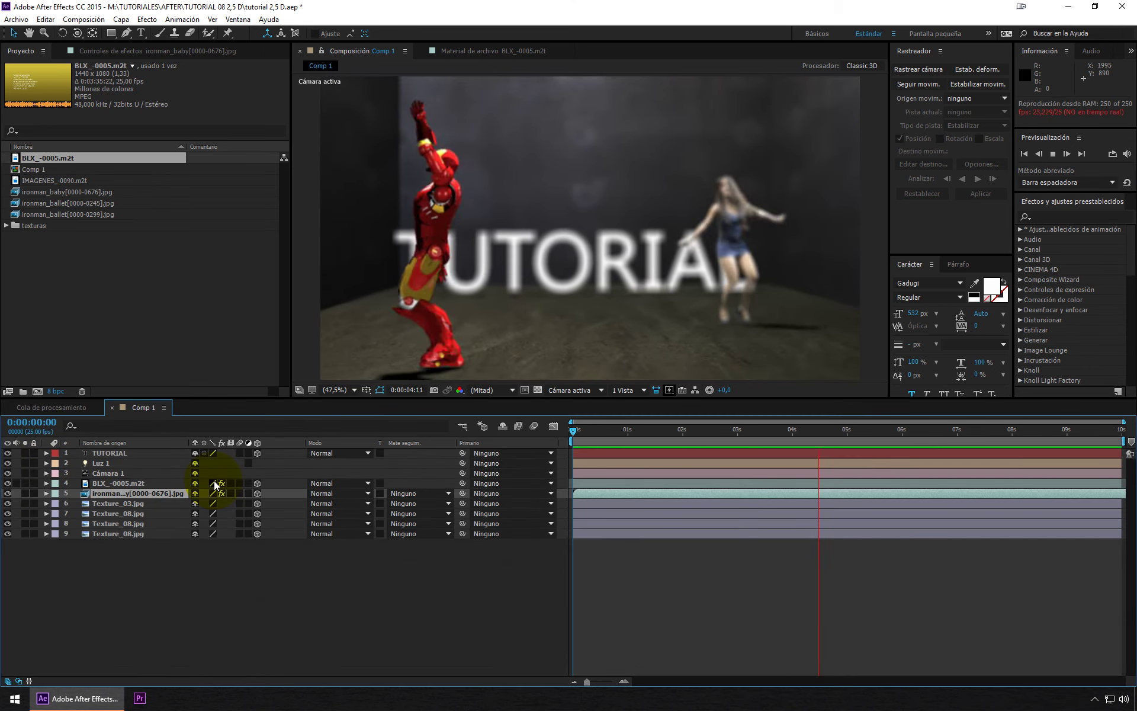